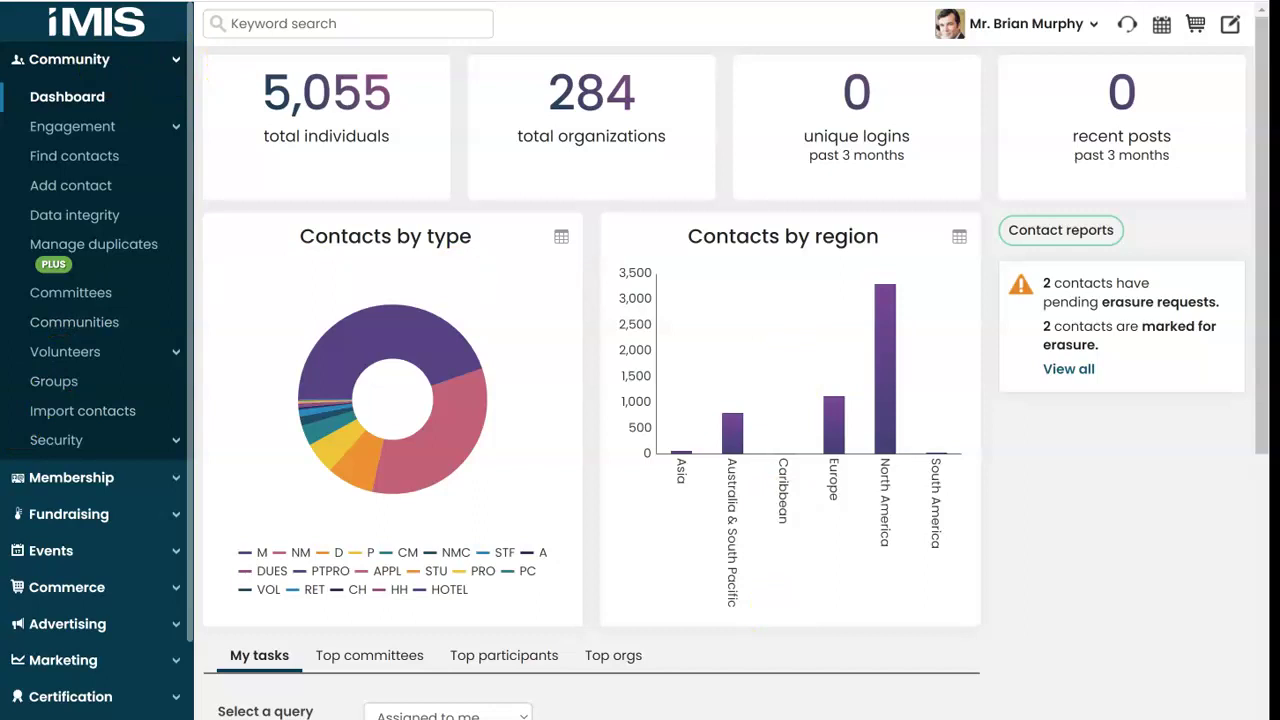
Step: Select the client secret value in the Notepad note over the iMIS dashboard
drag(620, 450, 351, 457)
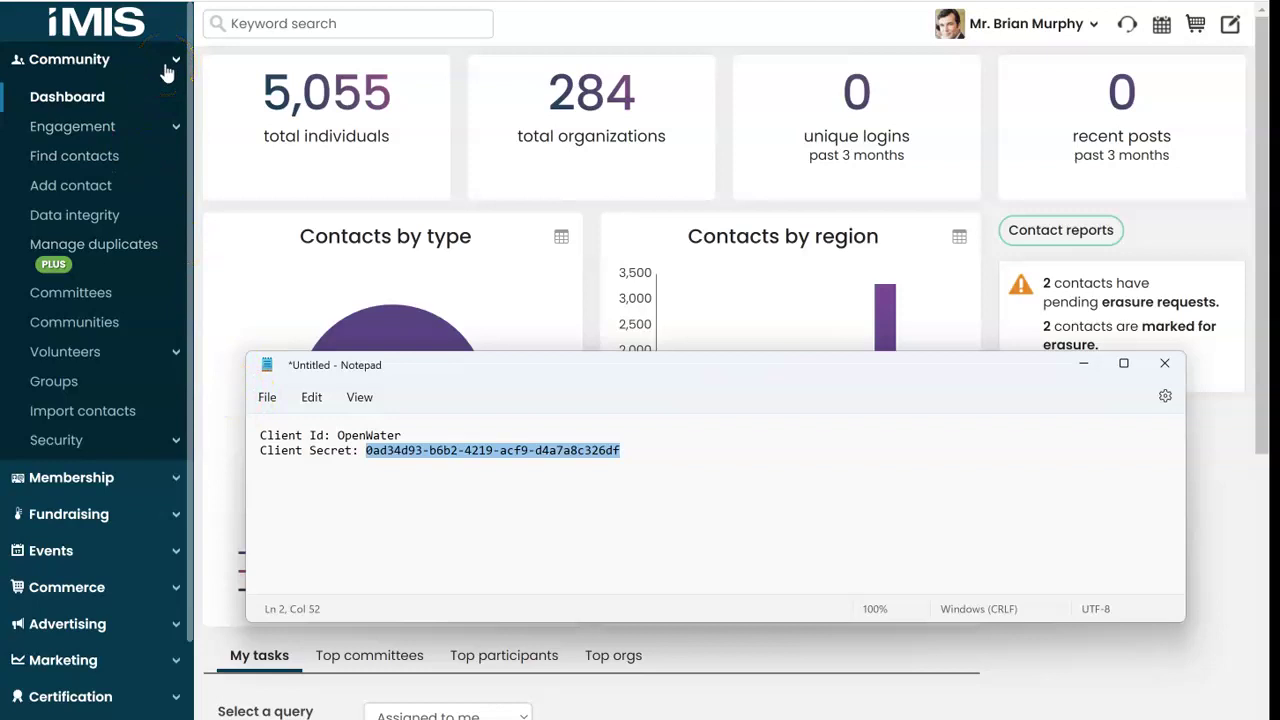
Step: Go to Settings > Client applications and start adding a new client application
click(172, 64)
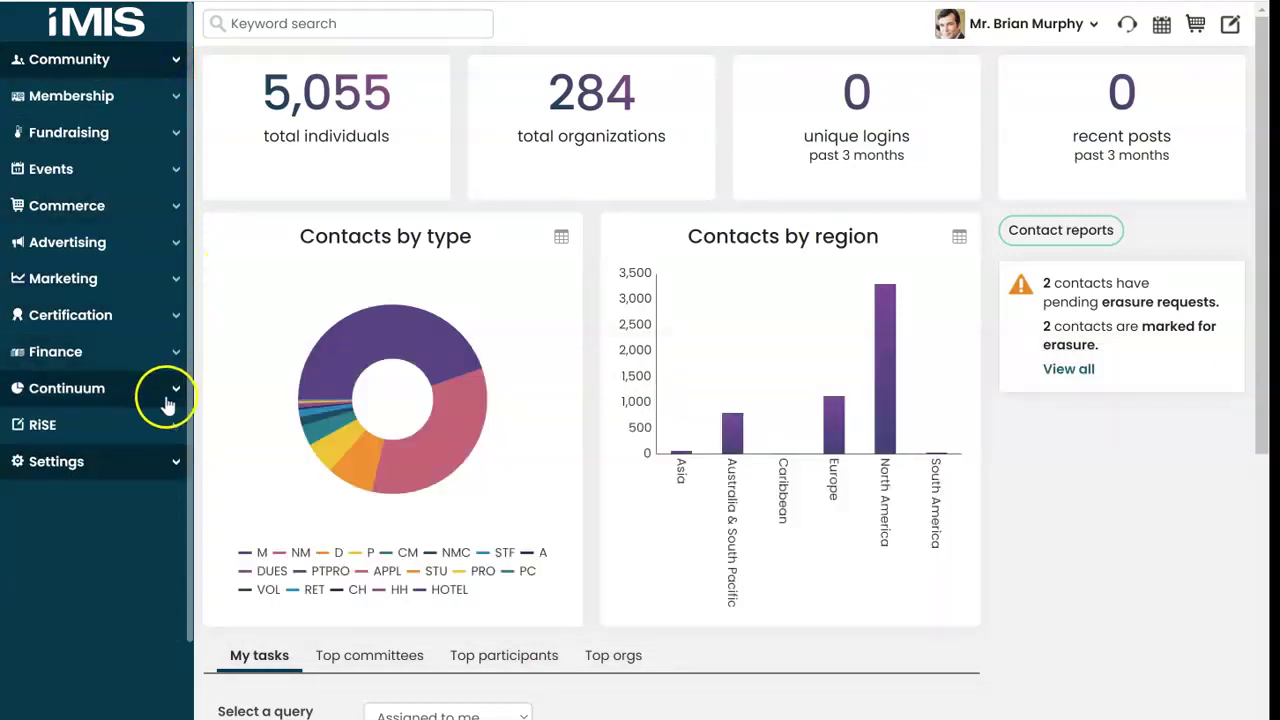
click(165, 457)
scroll(171, 575, down, 6)
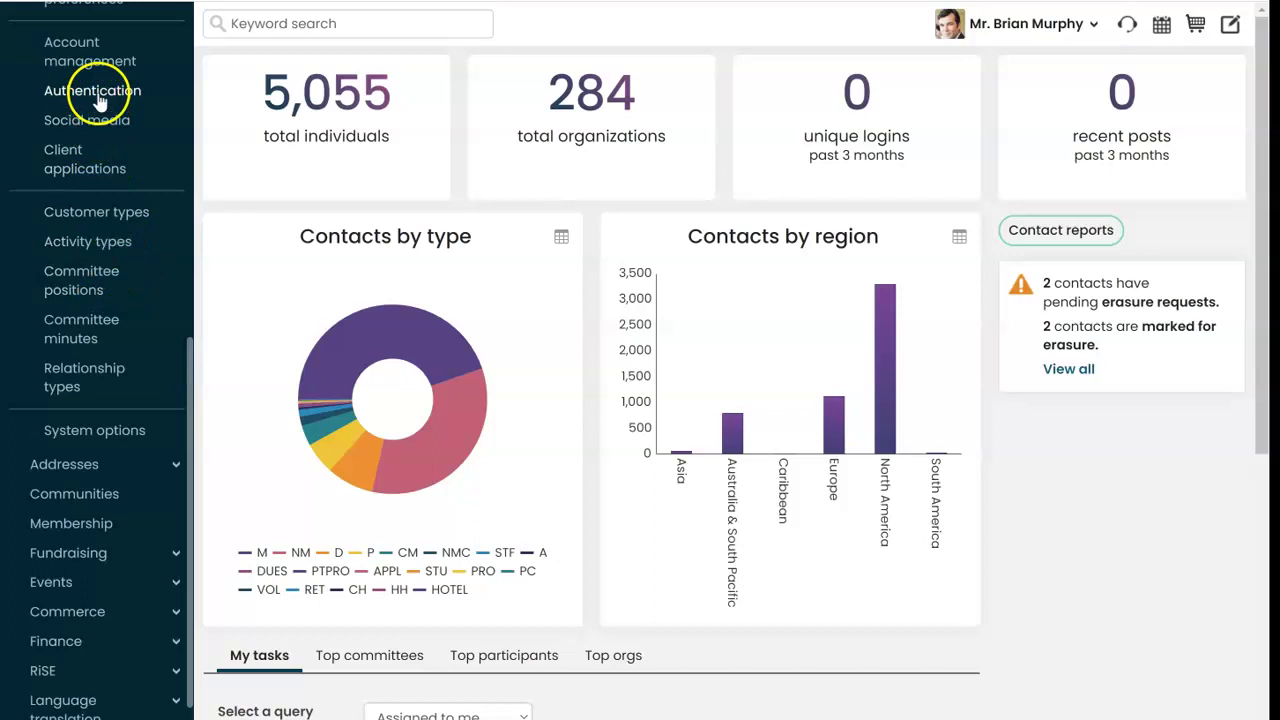
scroll(88, 120, up, 4)
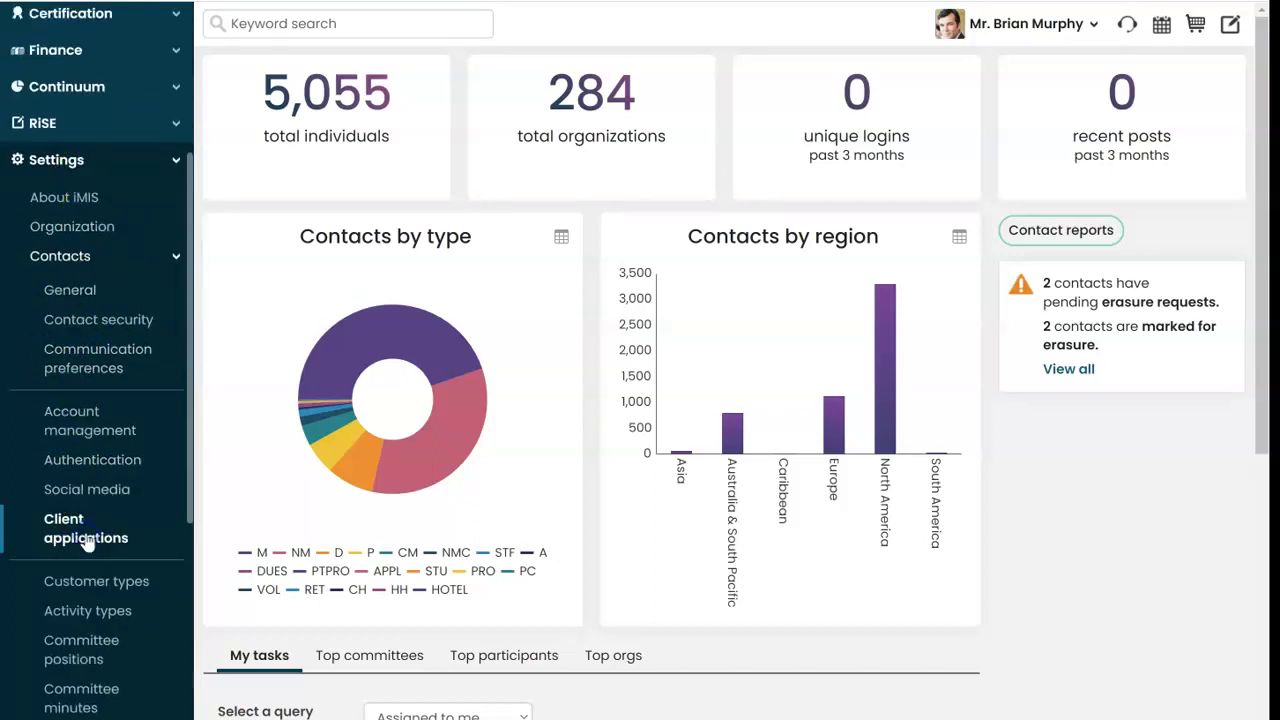
click(86, 541)
click(1123, 113)
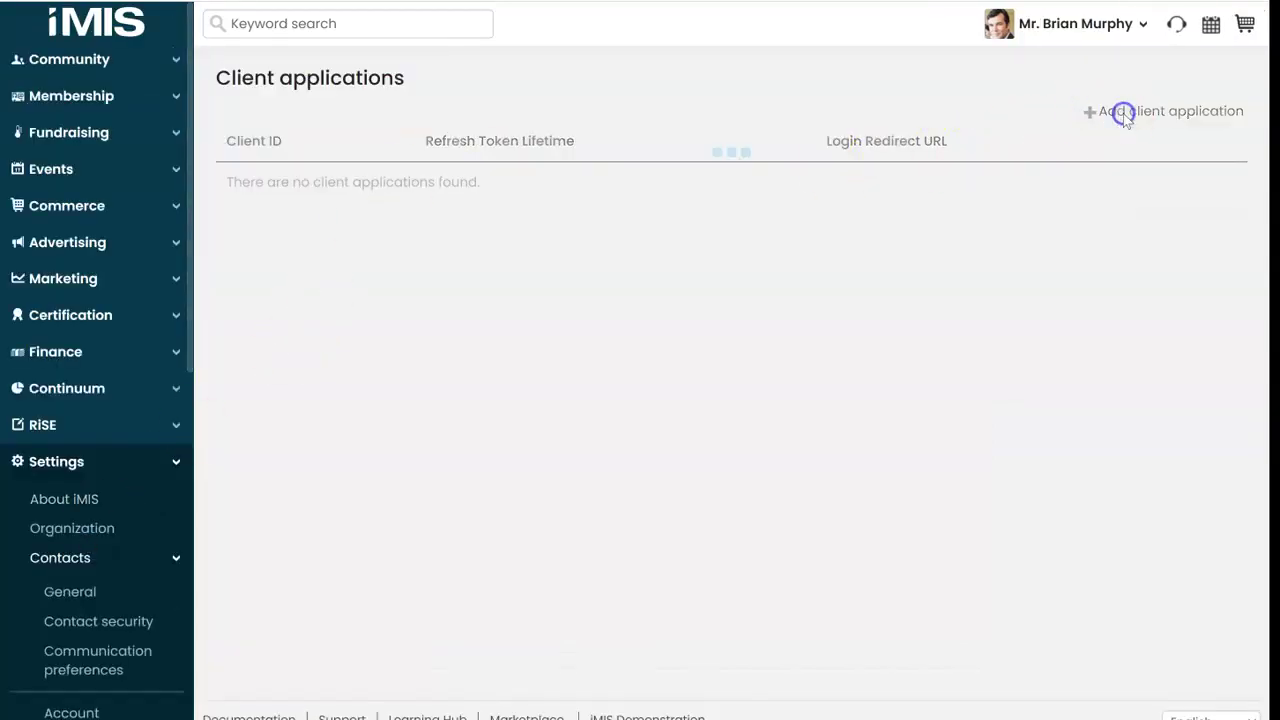
Step: Fill in Client ID OpenWater and the client secret from the notes, with a 60-minute refresh token lifetime
key(alt+Tab)
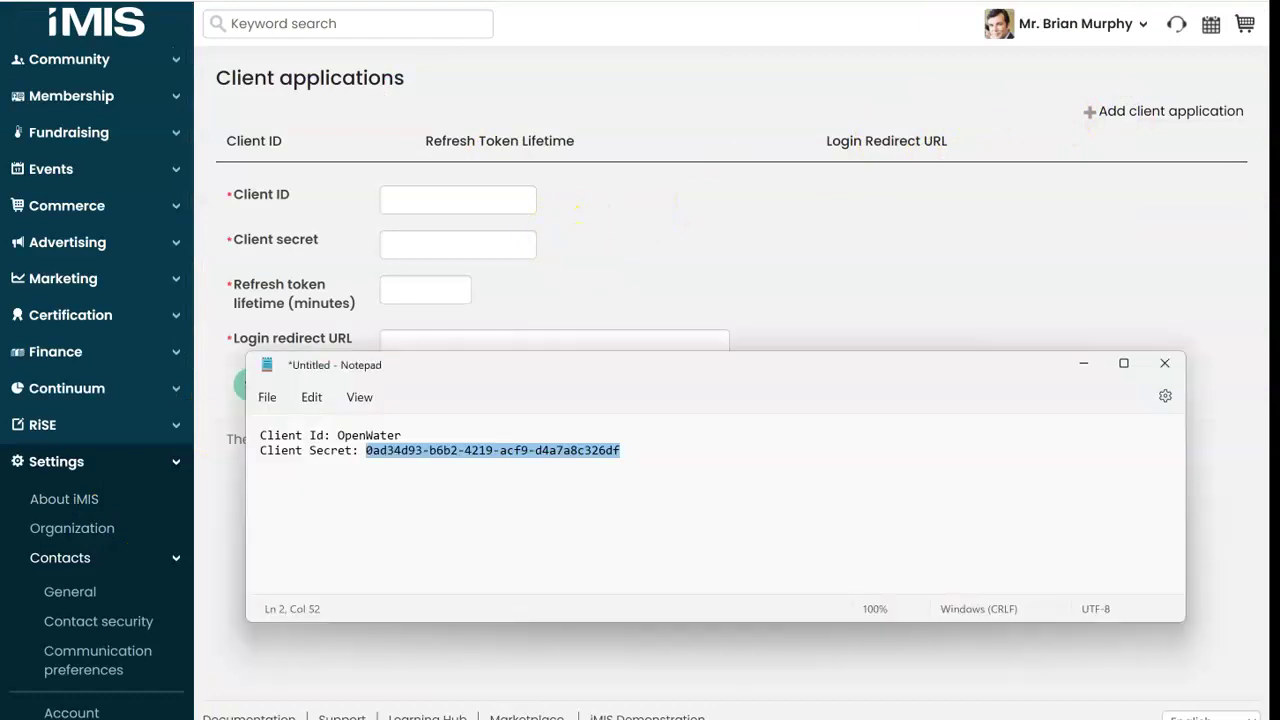
double_click(380, 435)
key(ctrl+c)
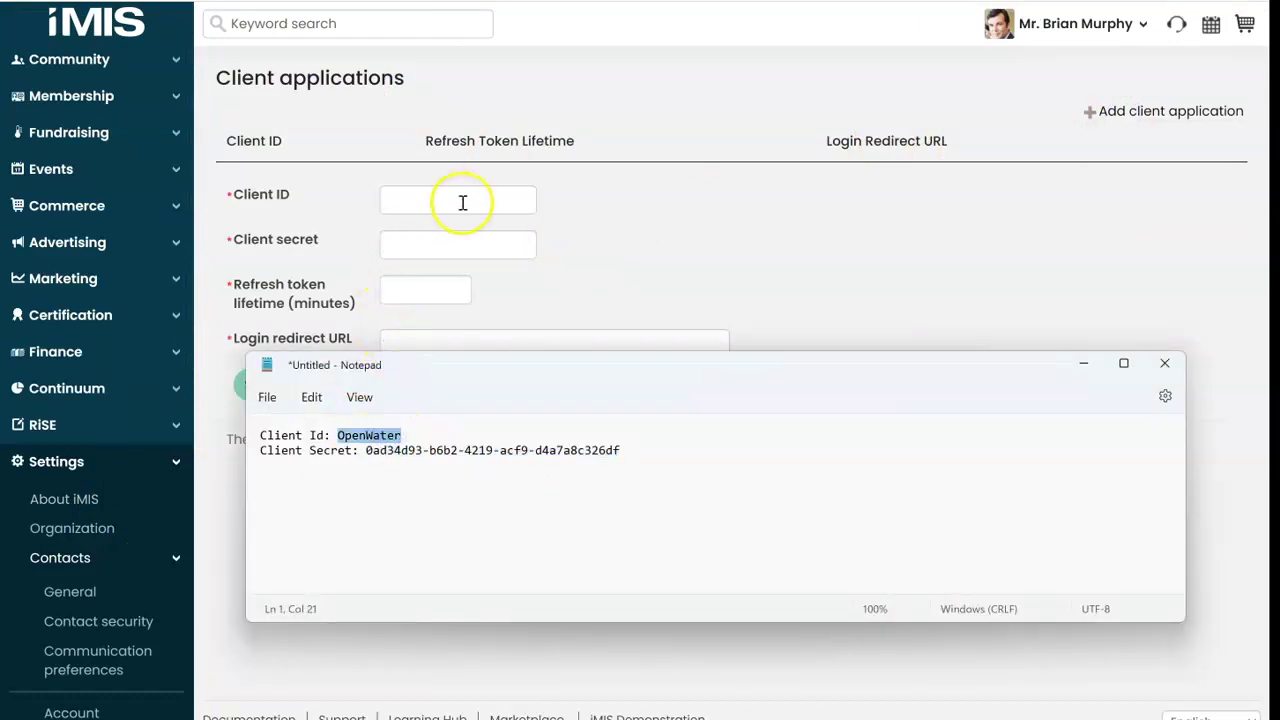
click(462, 201)
key(ctrl+v)
key(alt+Tab)
drag(710, 455, 356, 465)
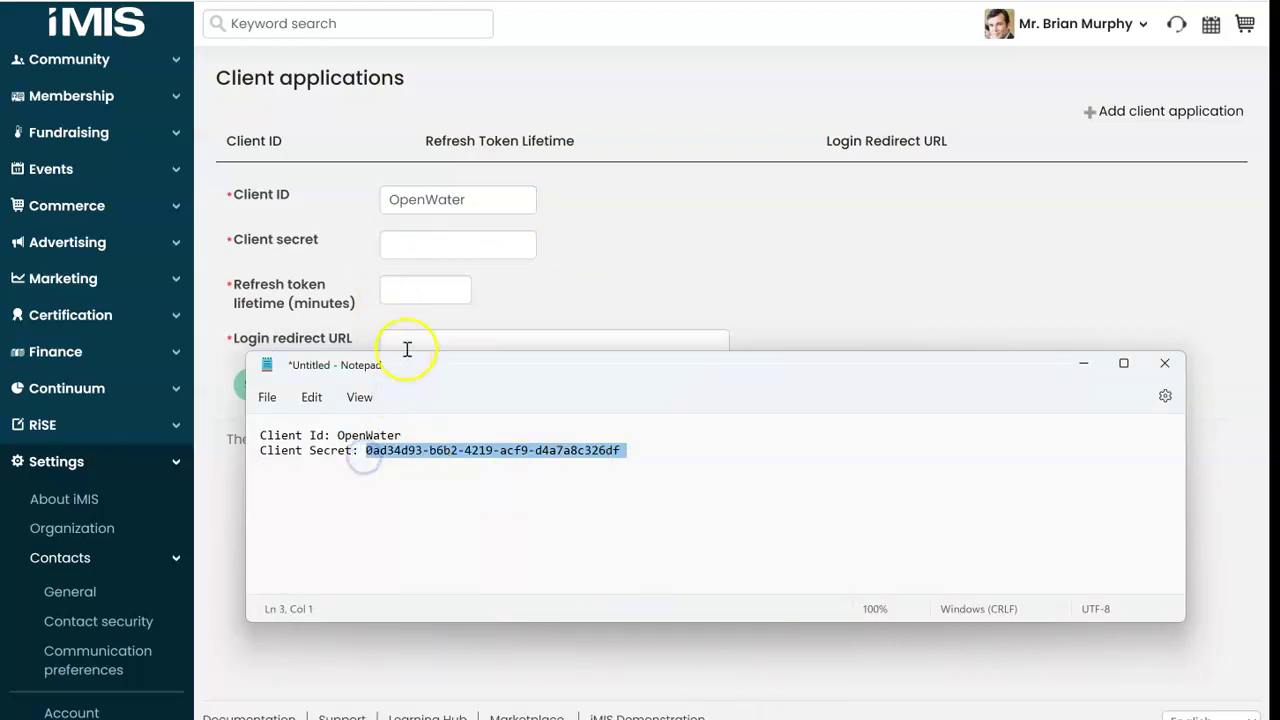
click(434, 243)
key(ctrl+v)
click(407, 287)
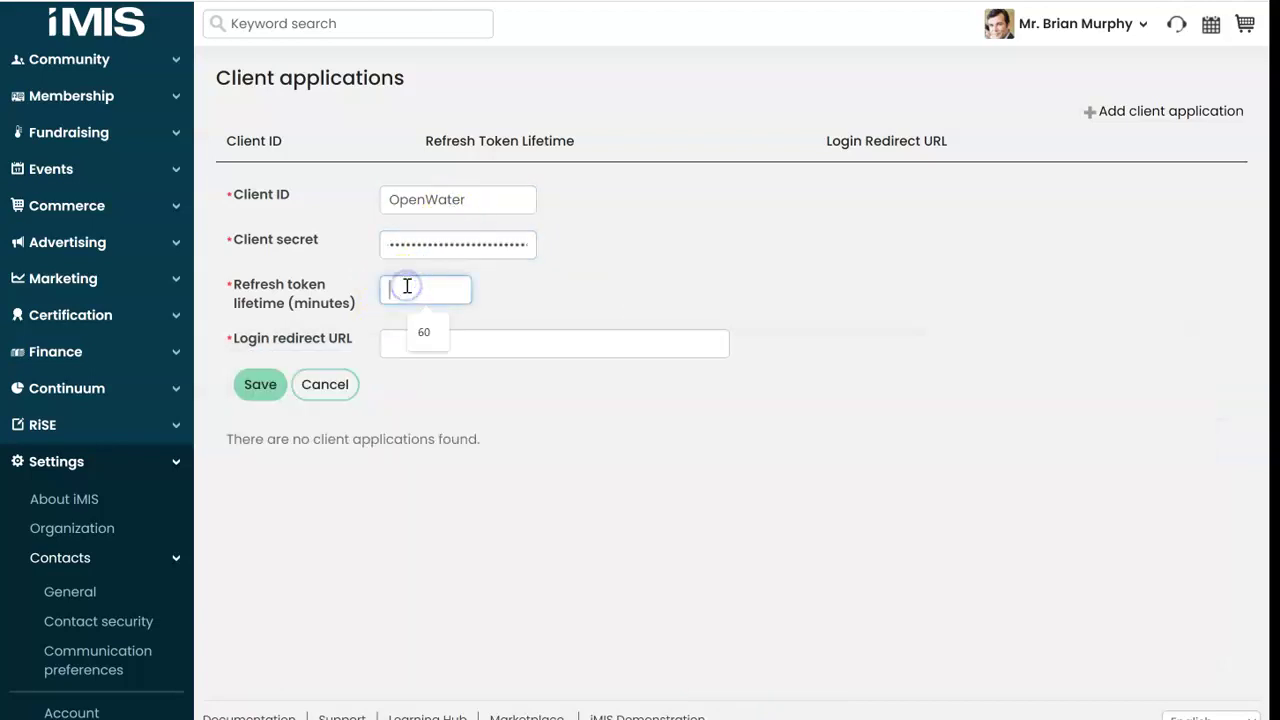
click(624, 340)
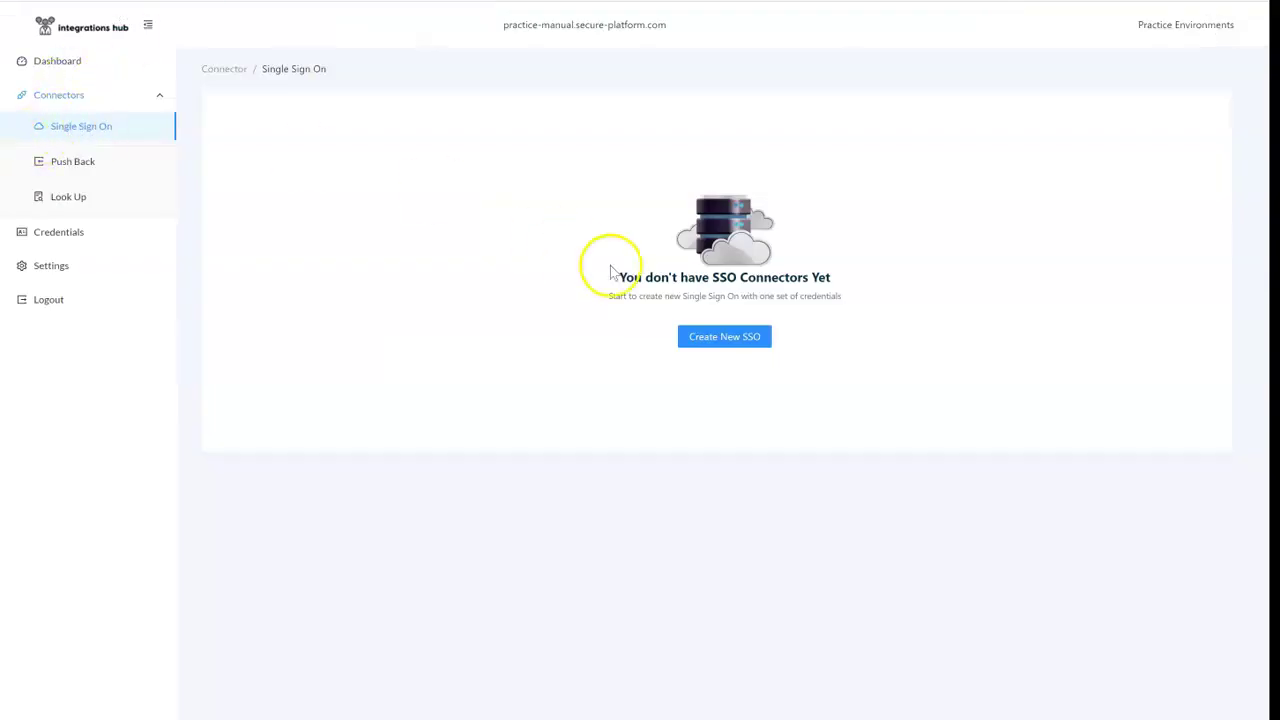
Step: Create a new iMIS (OAuth) SSO connector in Integrations Hub and copy its Process URL
click(716, 345)
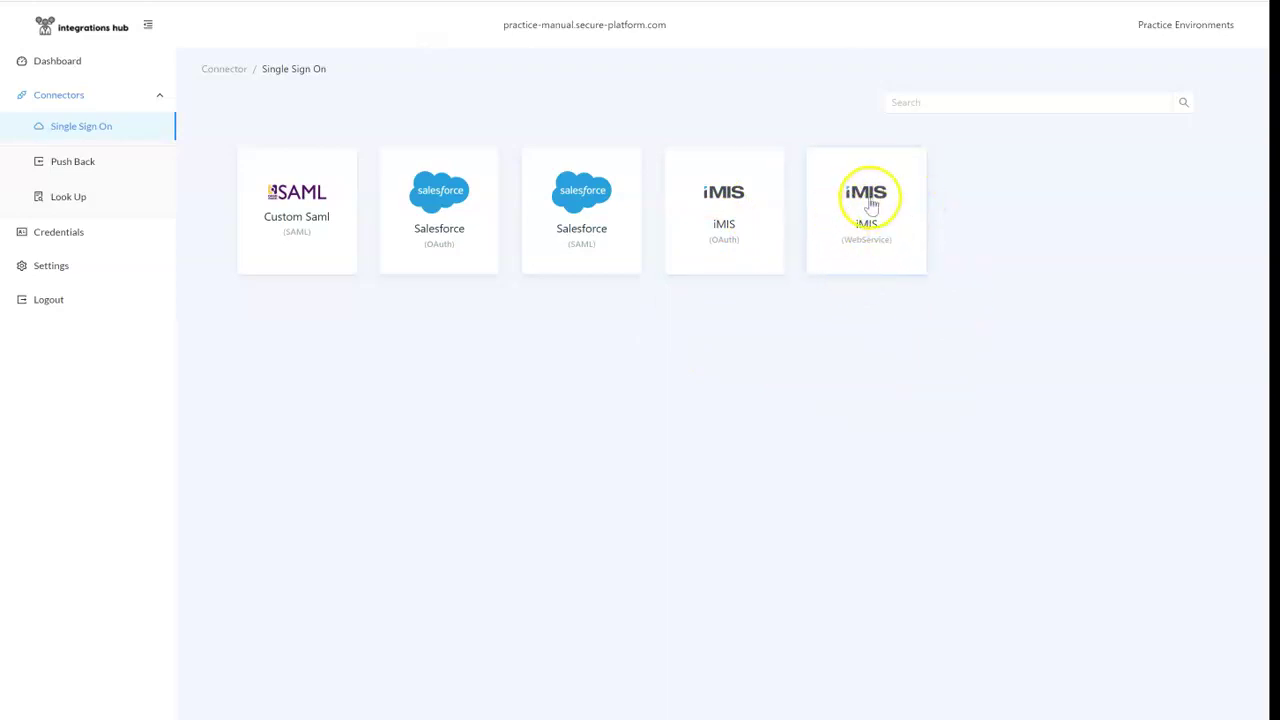
click(740, 205)
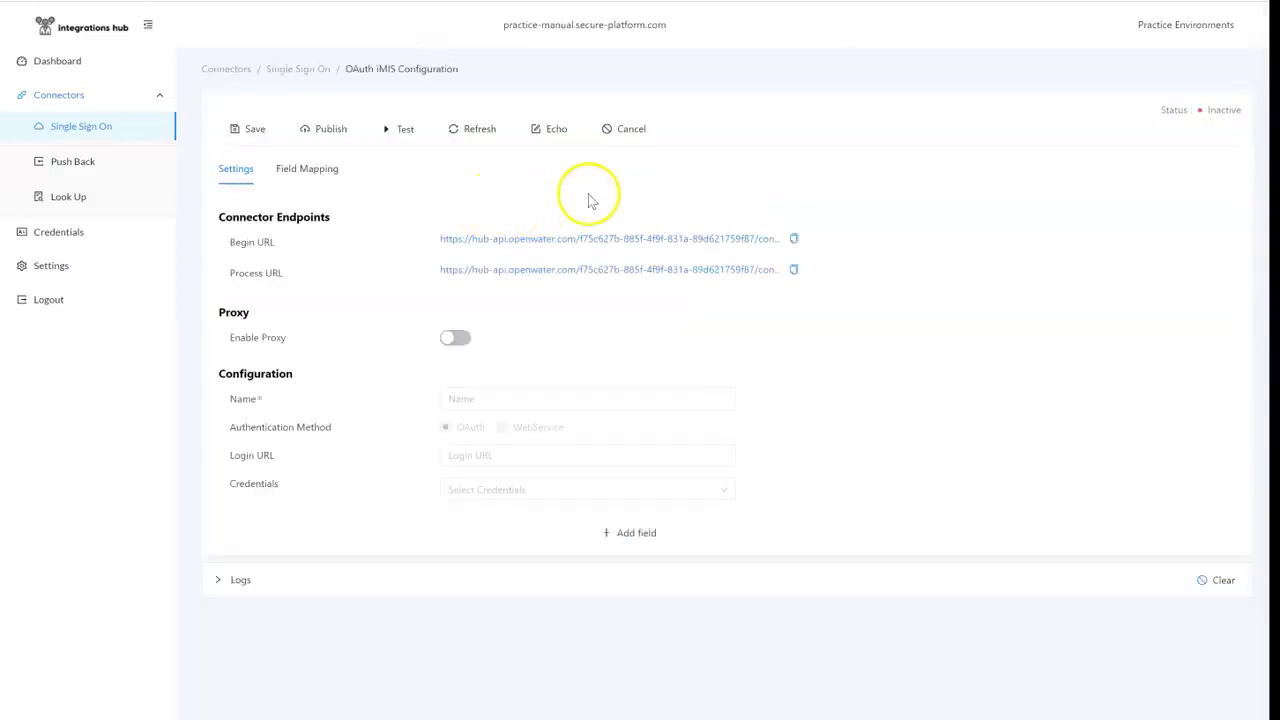
click(798, 270)
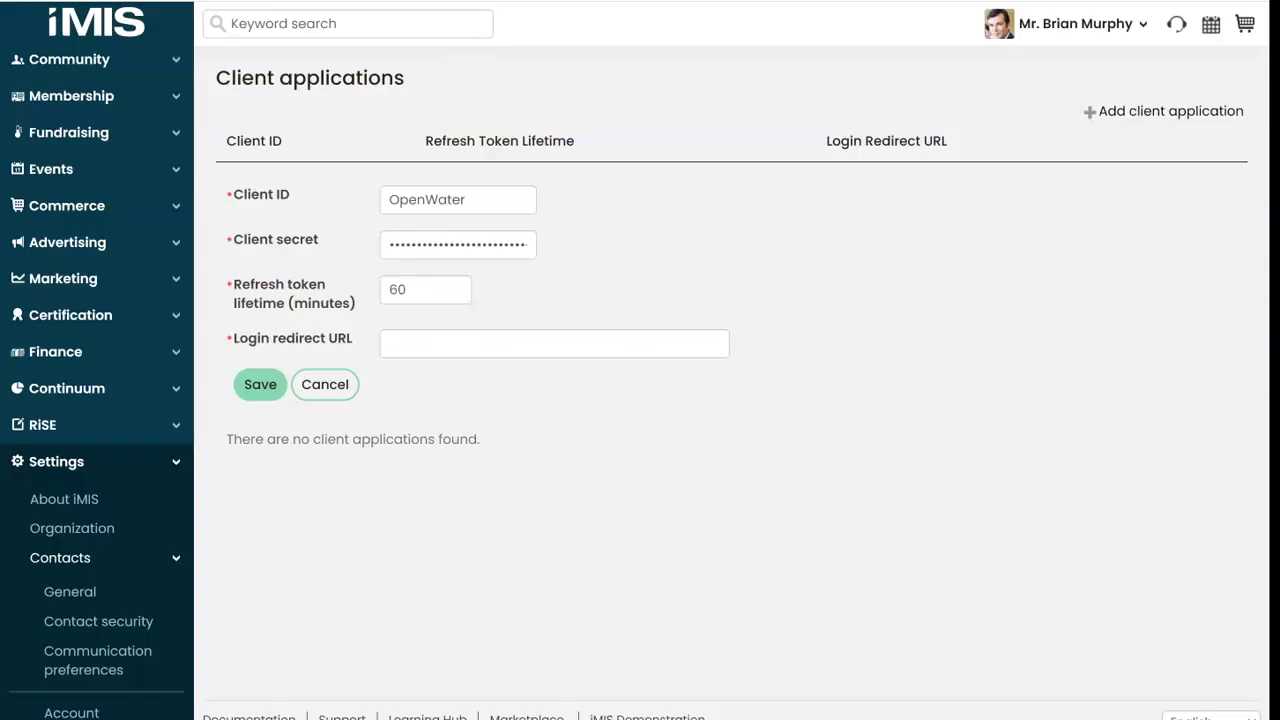
click(423, 335)
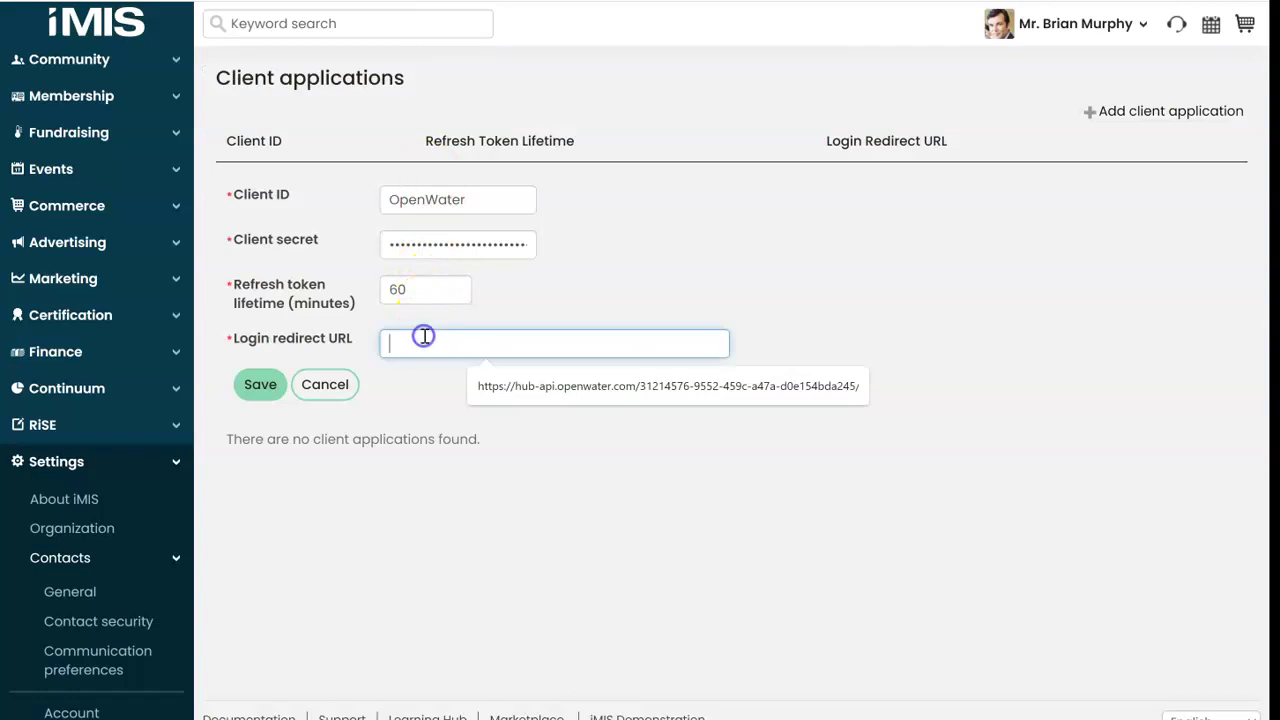
Step: Paste the Process URL as the Login redirect URL and save the OpenWater client application
key(ctrl+v)
click(259, 385)
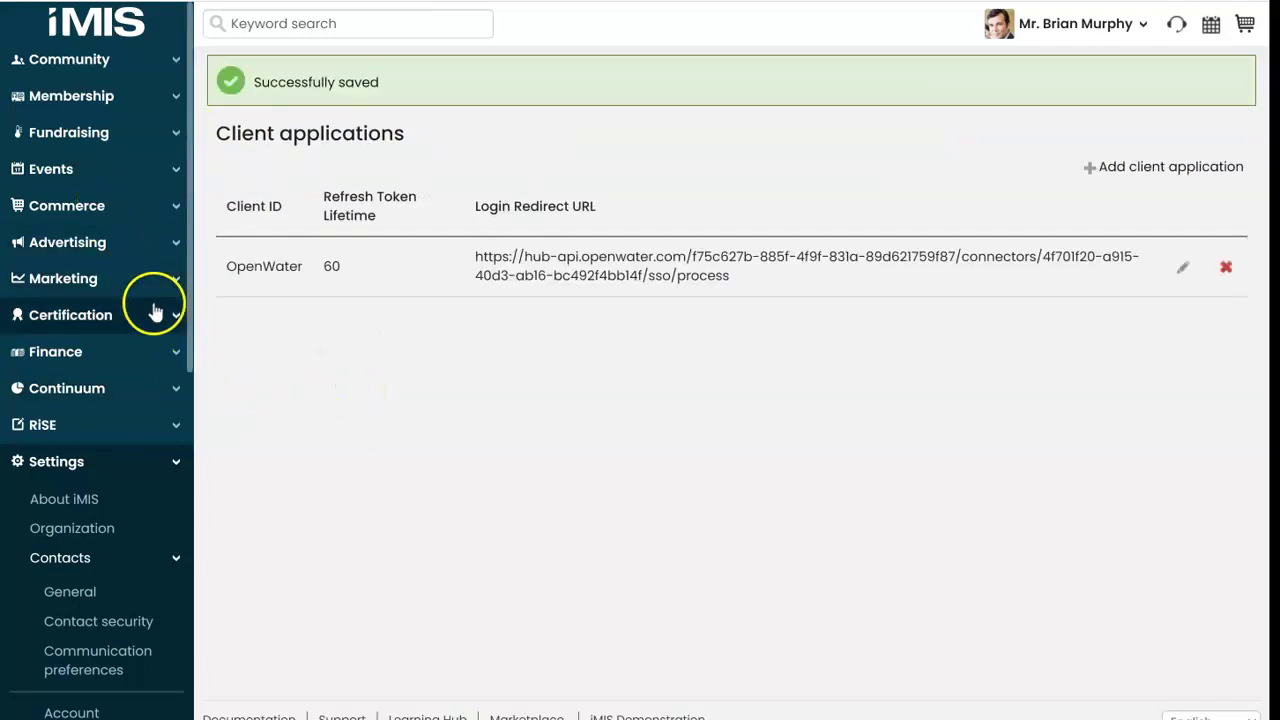
click(172, 425)
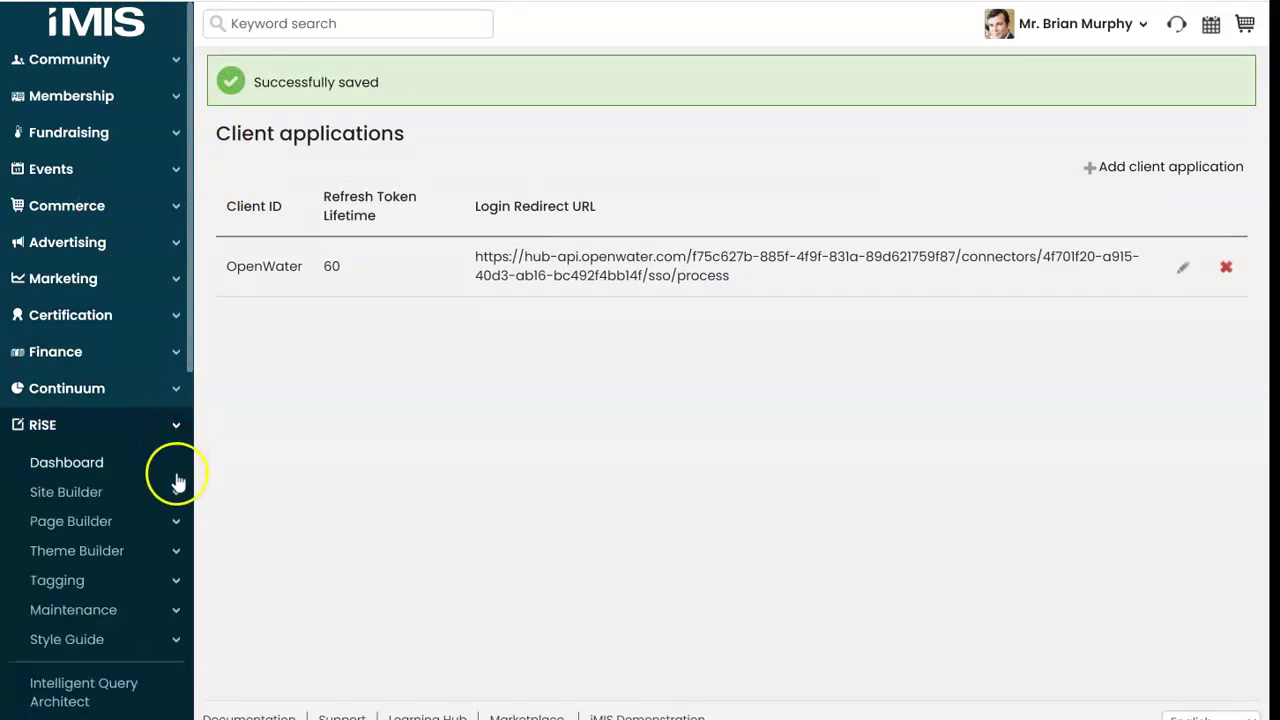
click(172, 522)
Step: In Manage content, create a website content folder titled OpenWater and open it
click(108, 563)
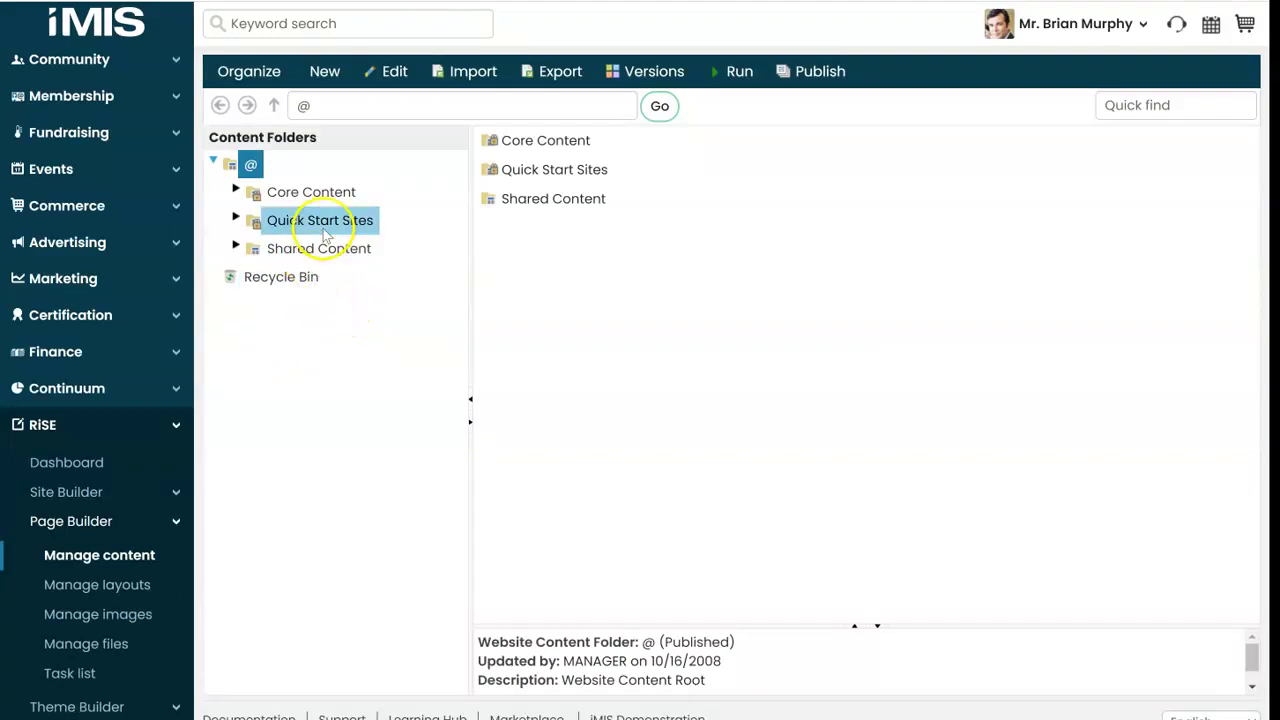
click(332, 74)
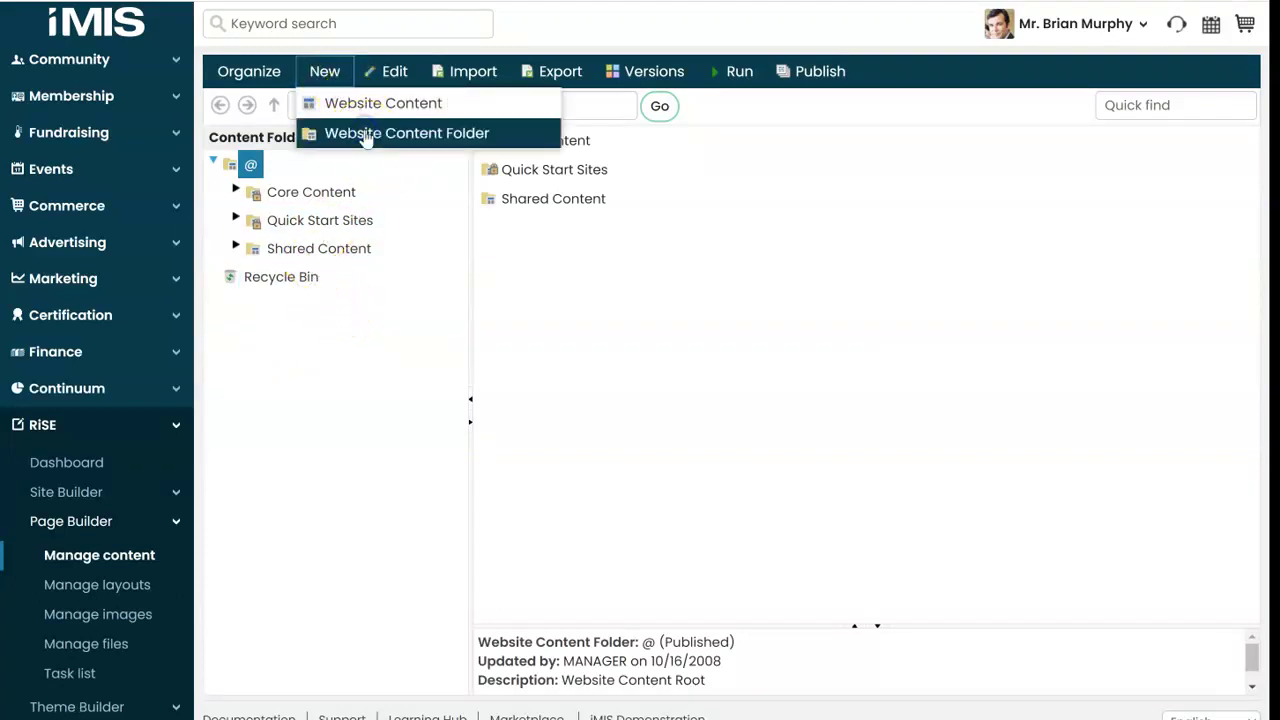
click(366, 138)
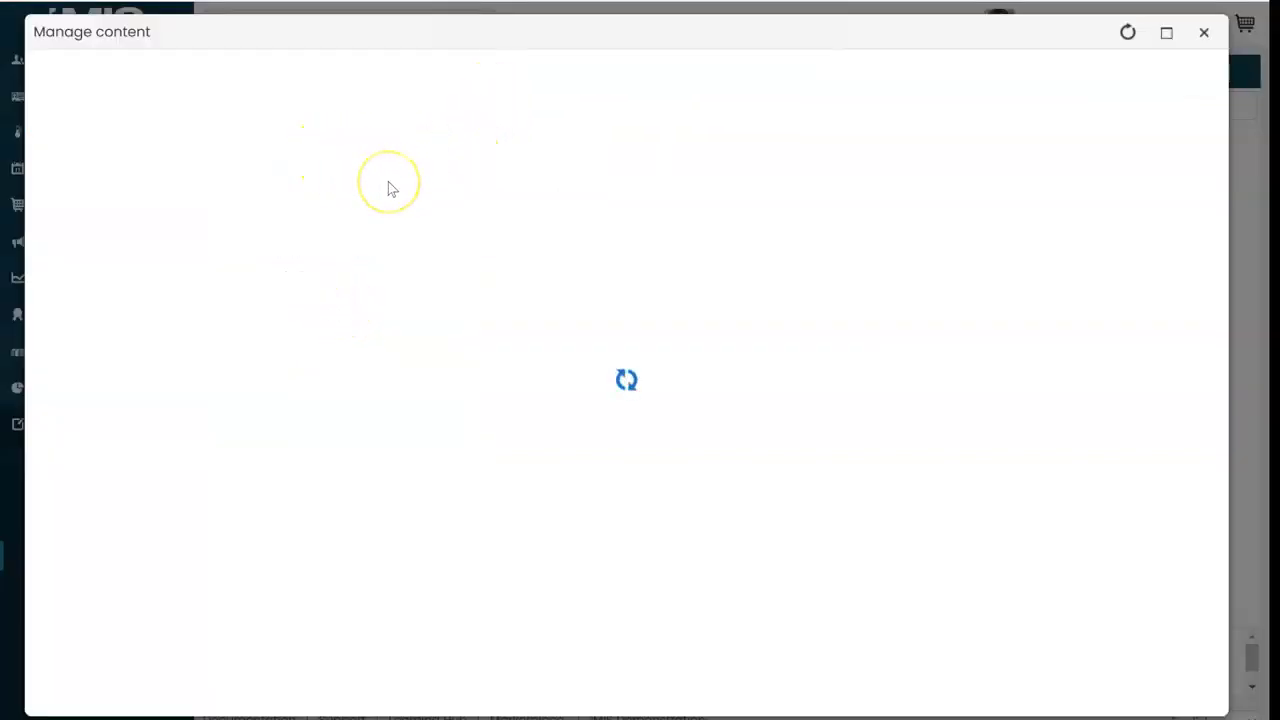
click(254, 177)
text(OpenWater)
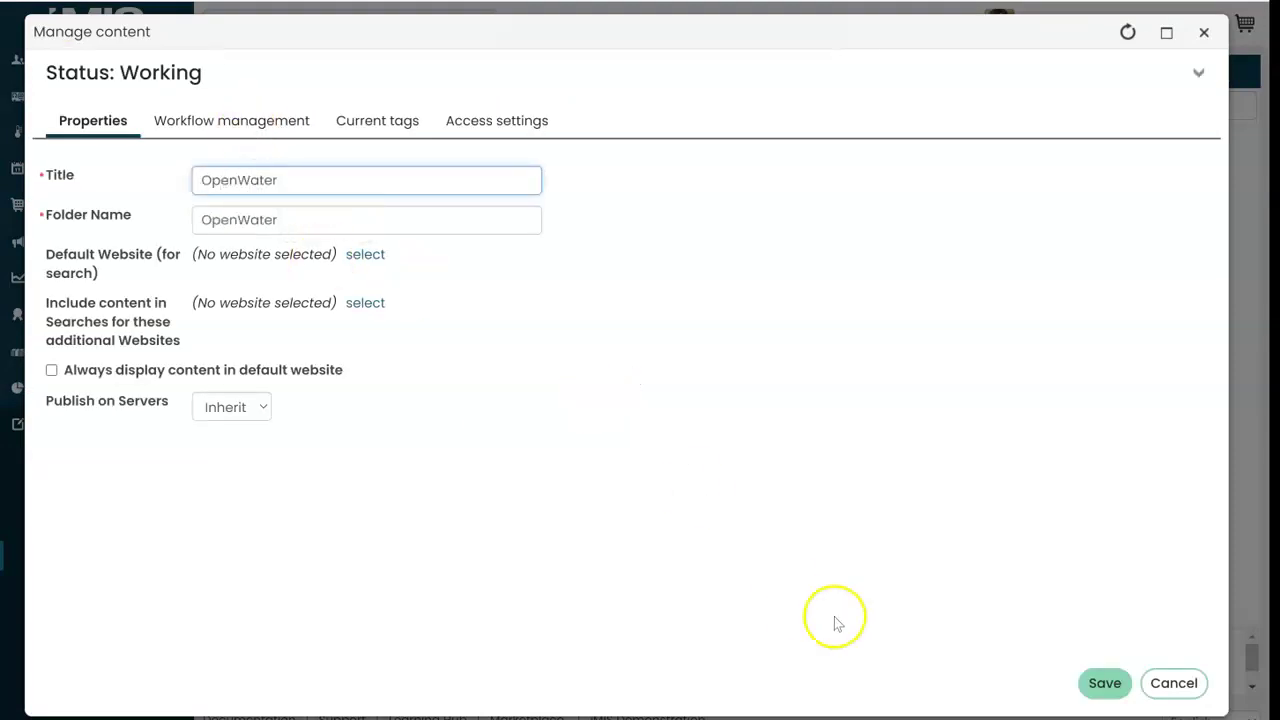
click(1108, 684)
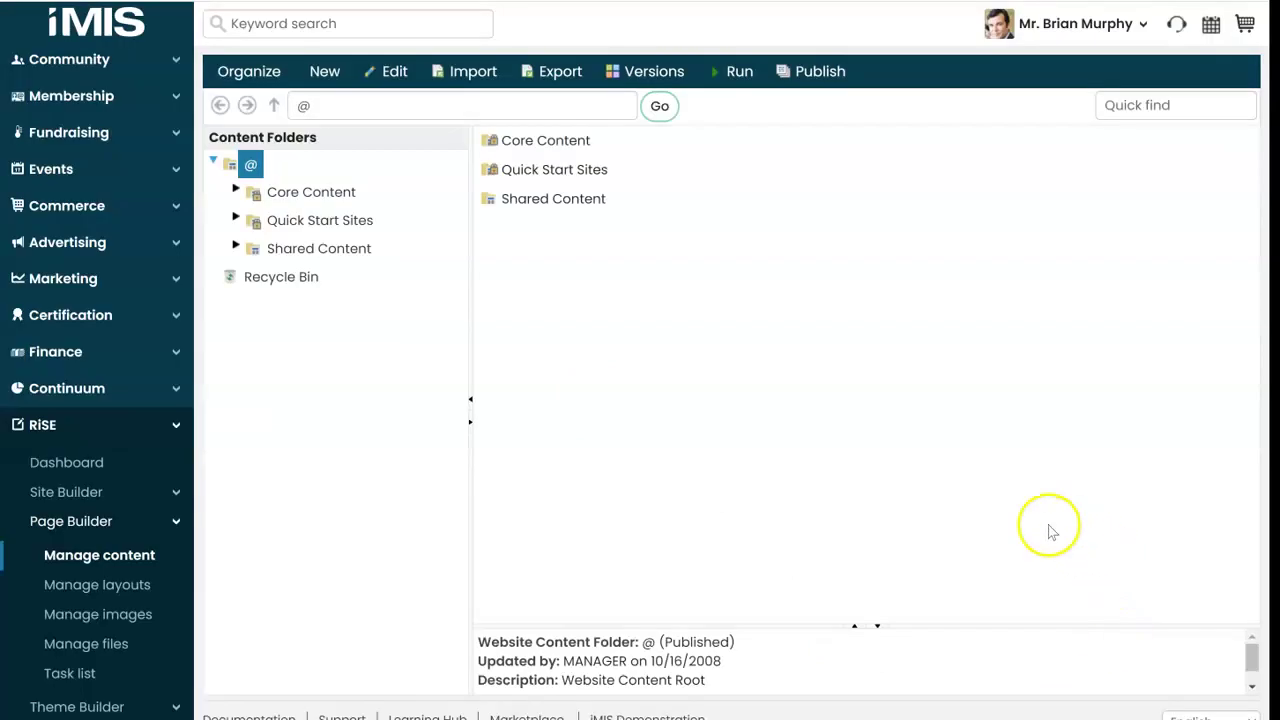
click(336, 258)
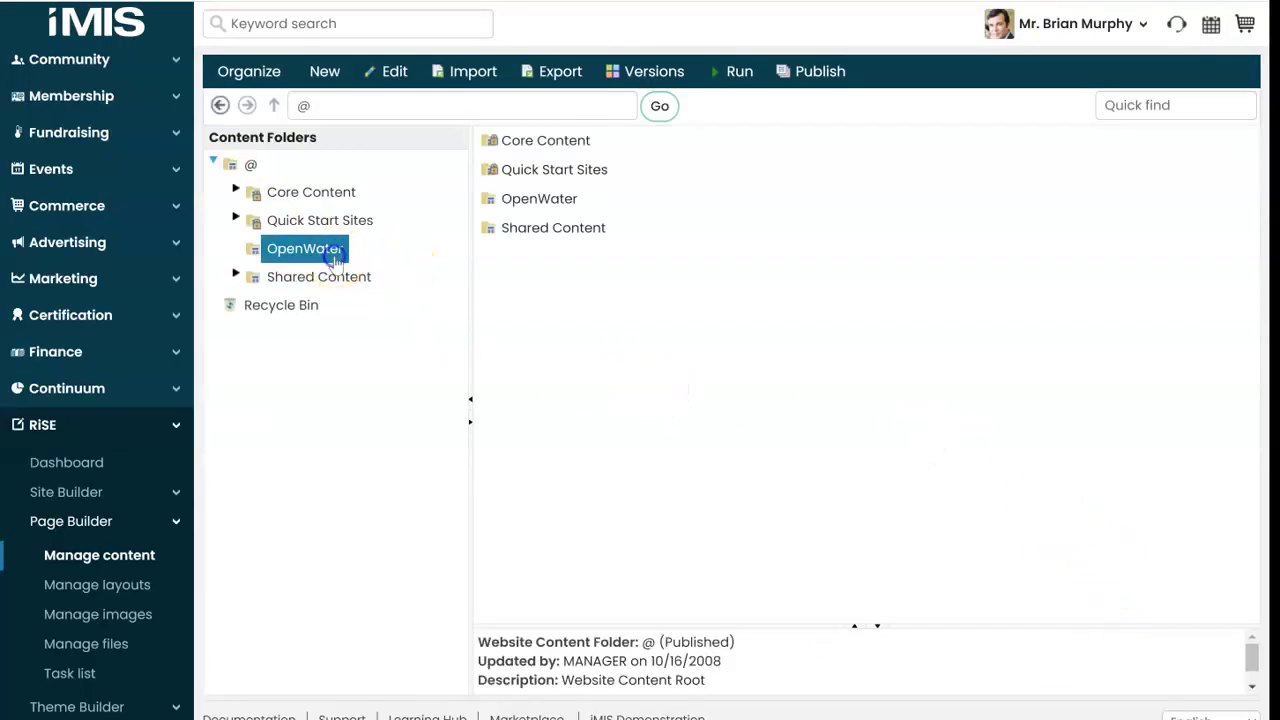
click(325, 76)
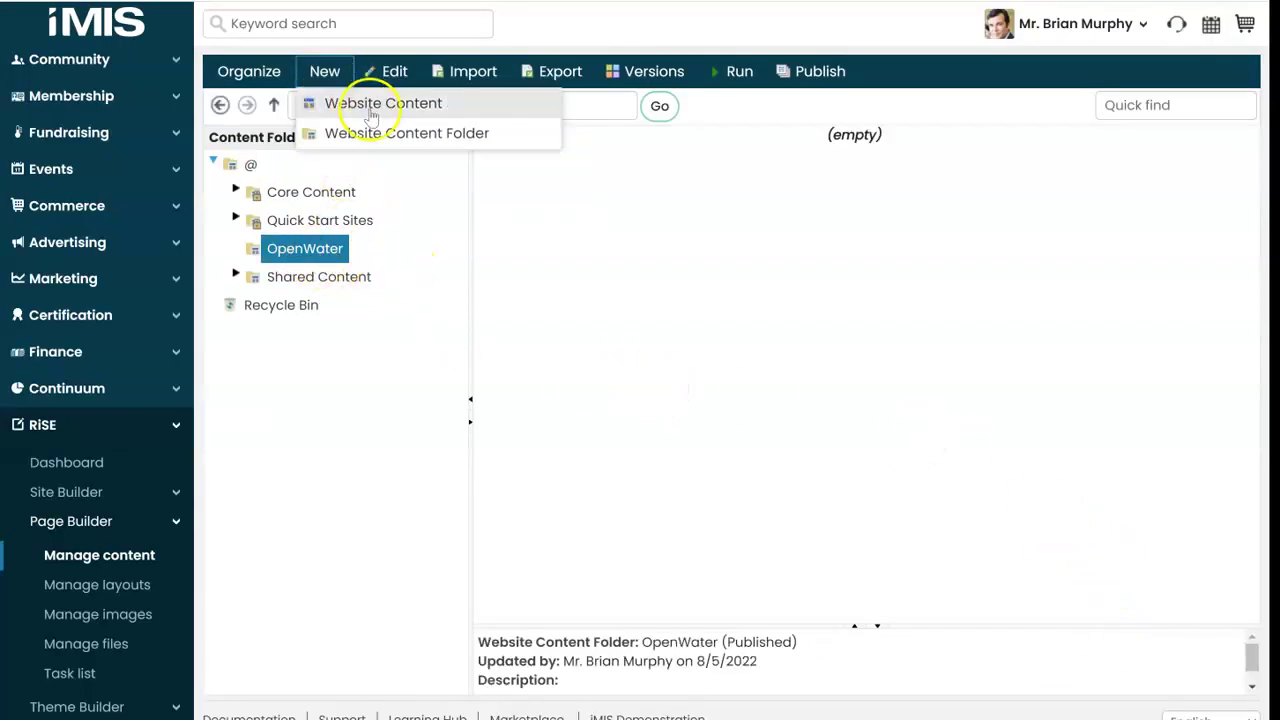
Step: Create a page titled OpenWaterSSO and add a Contact > Single Sign-On content part
click(370, 110)
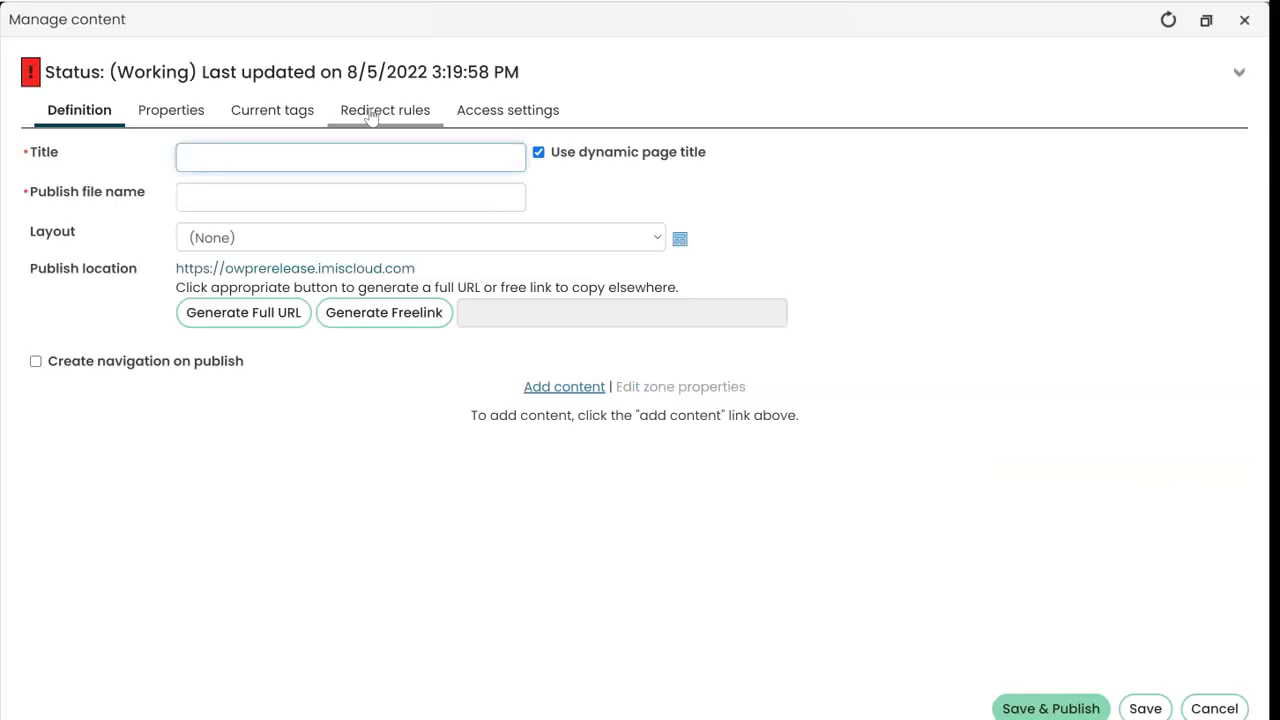
click(377, 157)
text(Ope)
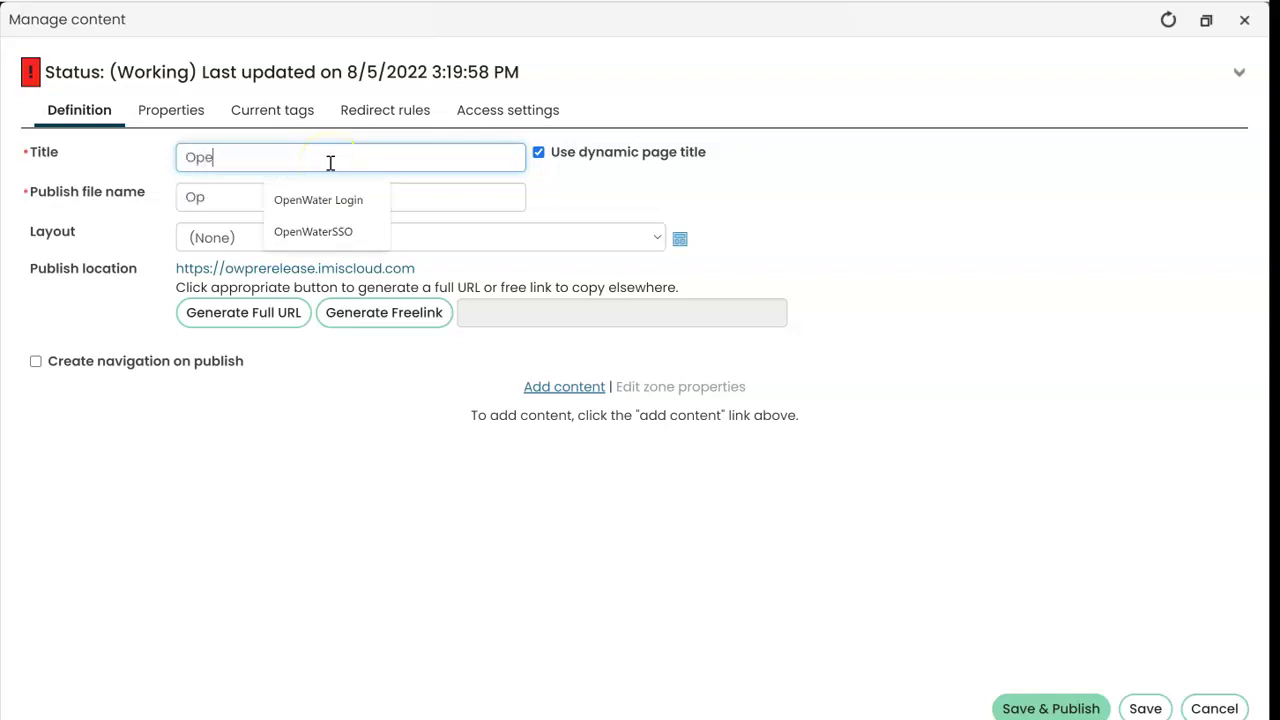
text(nWaterSSO)
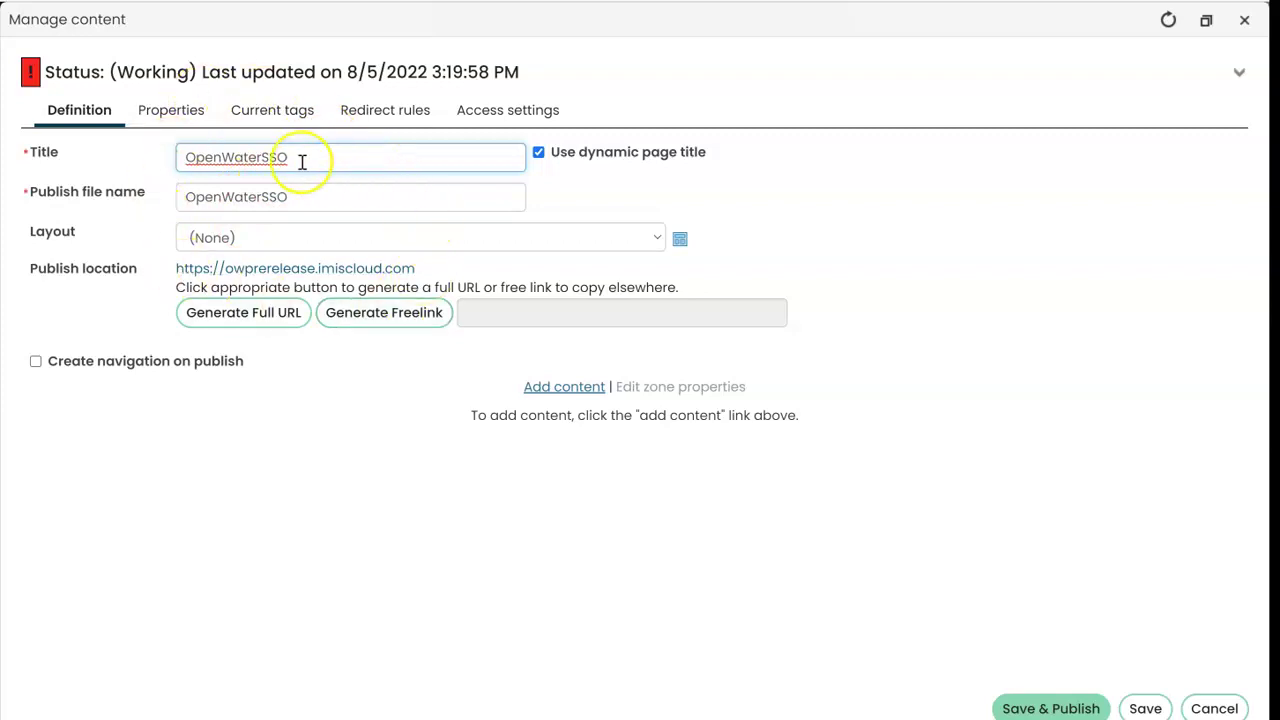
click(560, 389)
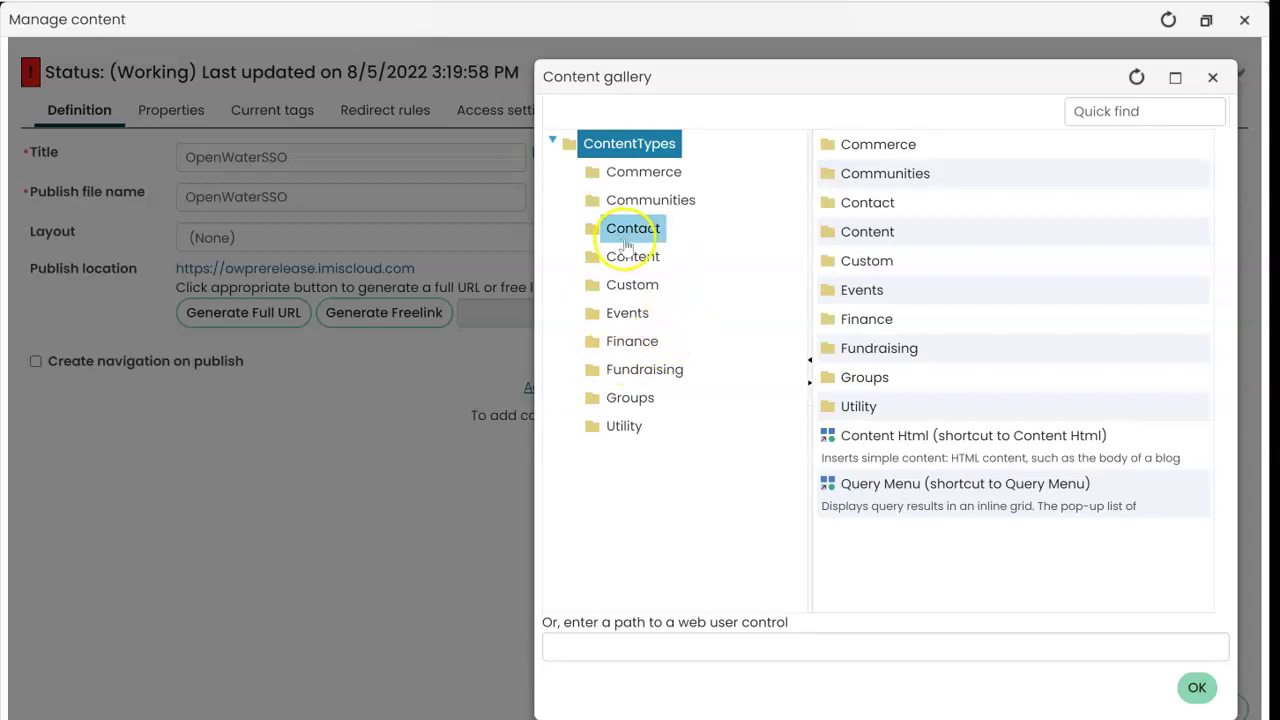
click(635, 228)
scroll(928, 214, down, 3)
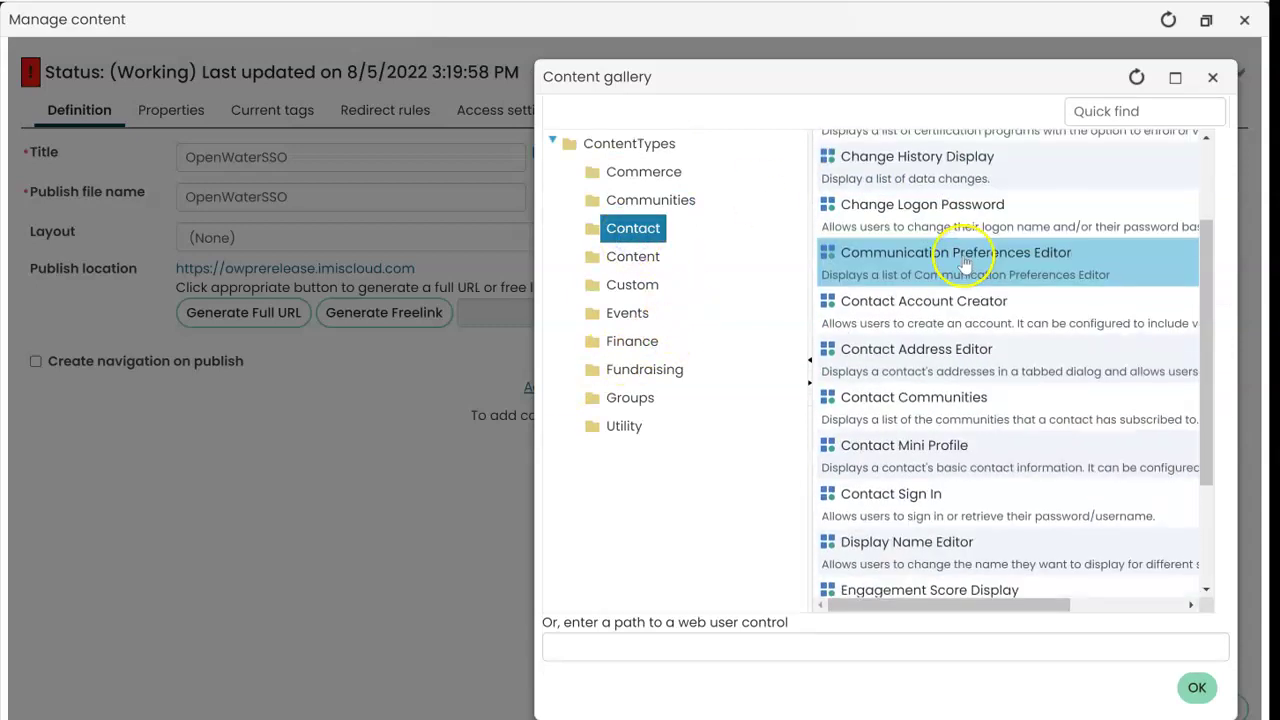
click(945, 518)
click(1197, 687)
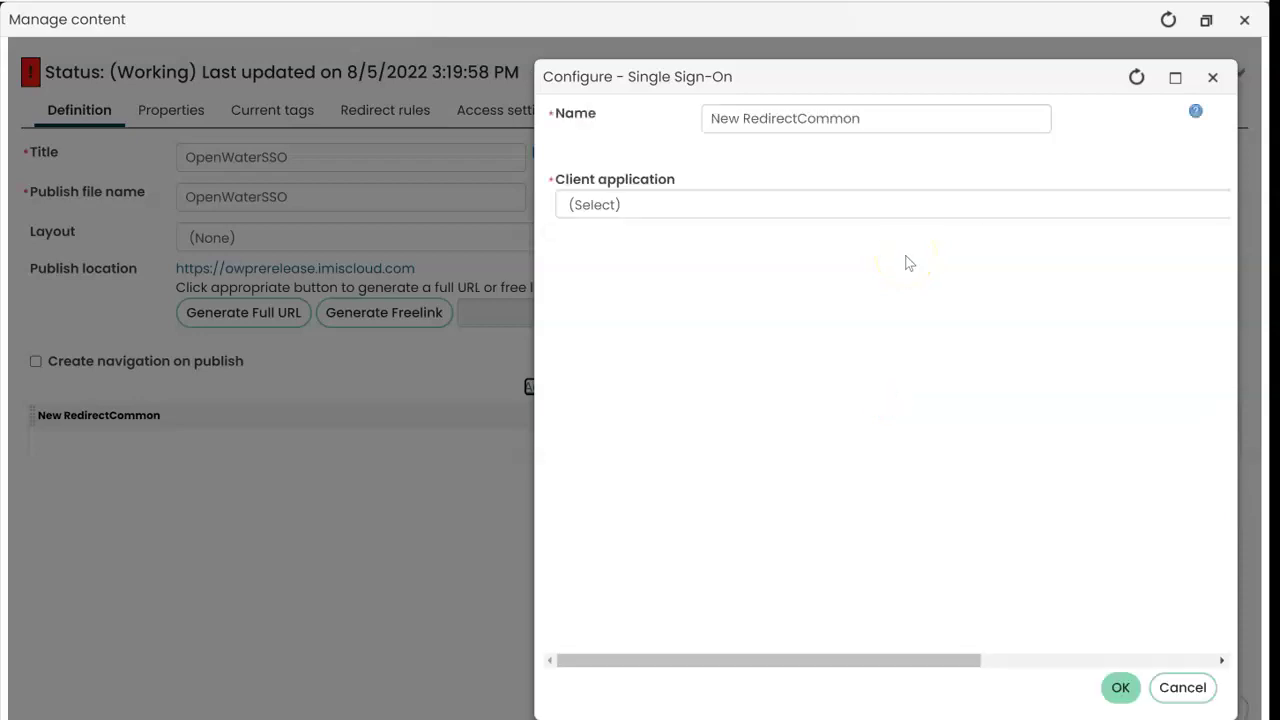
Step: Set the part's client application to OpenWater, then save and publish OpenWaterSSO
click(737, 204)
click(651, 249)
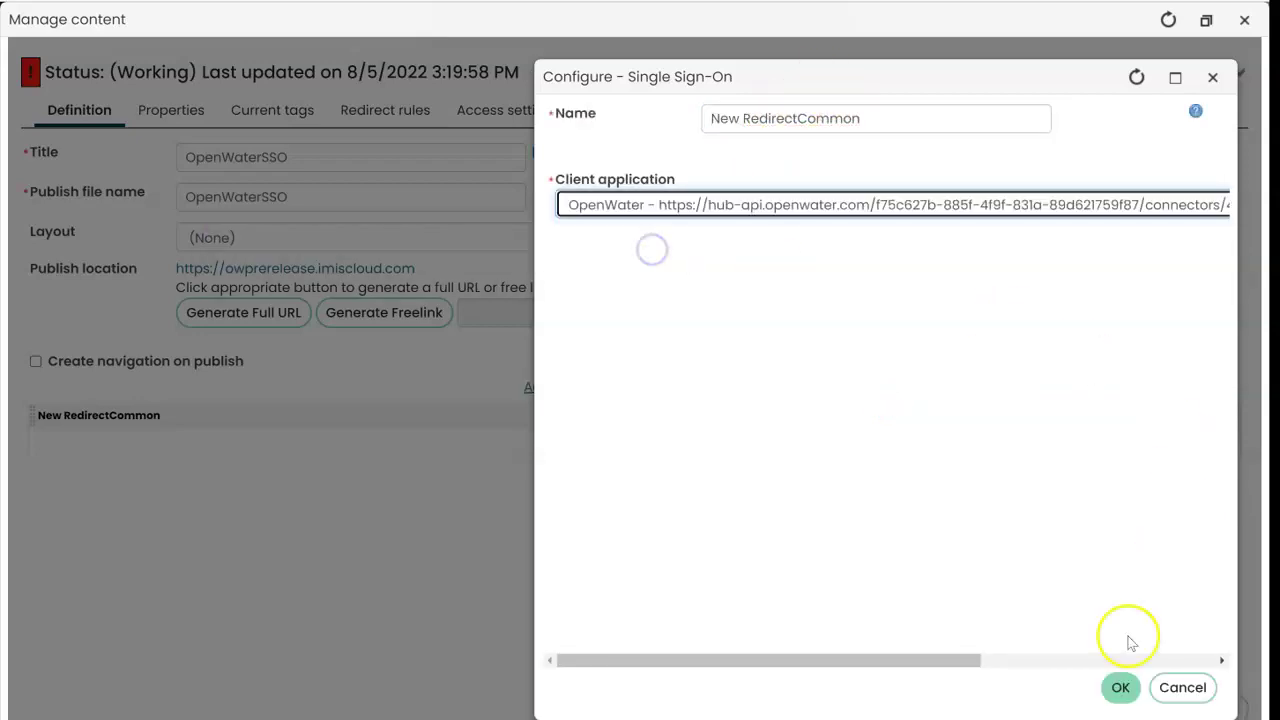
click(1120, 687)
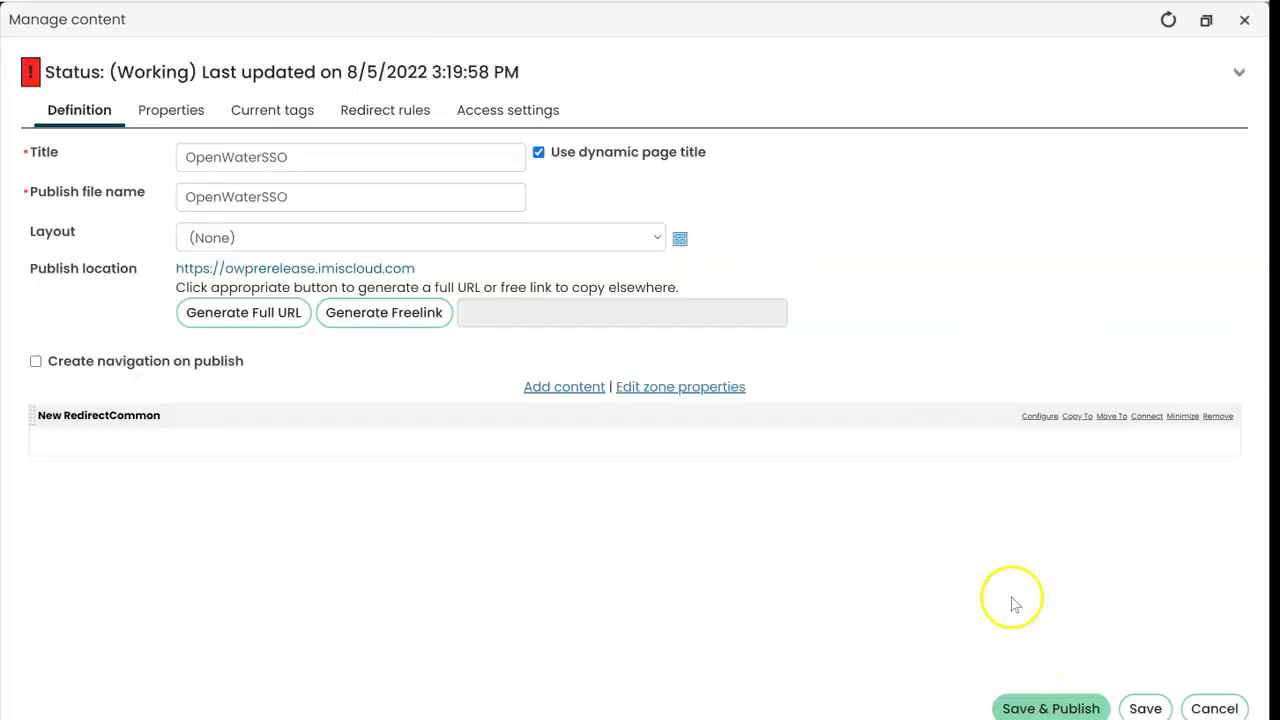
click(172, 116)
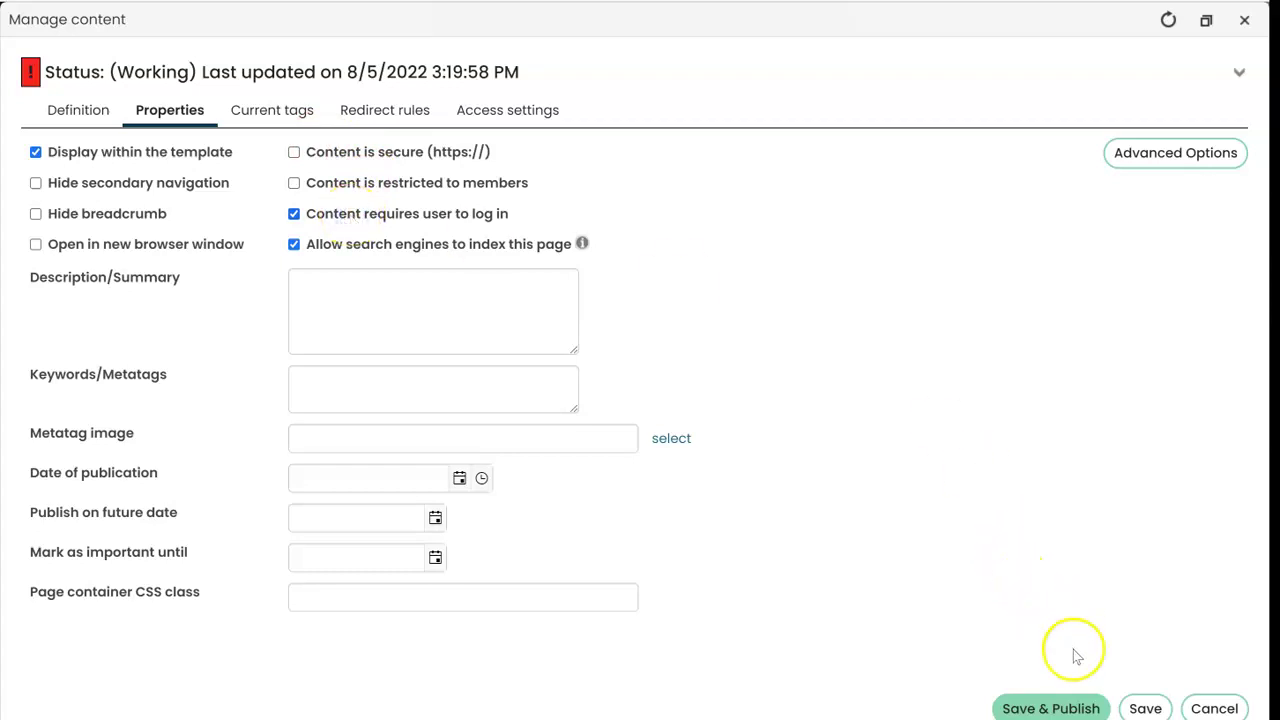
click(1050, 708)
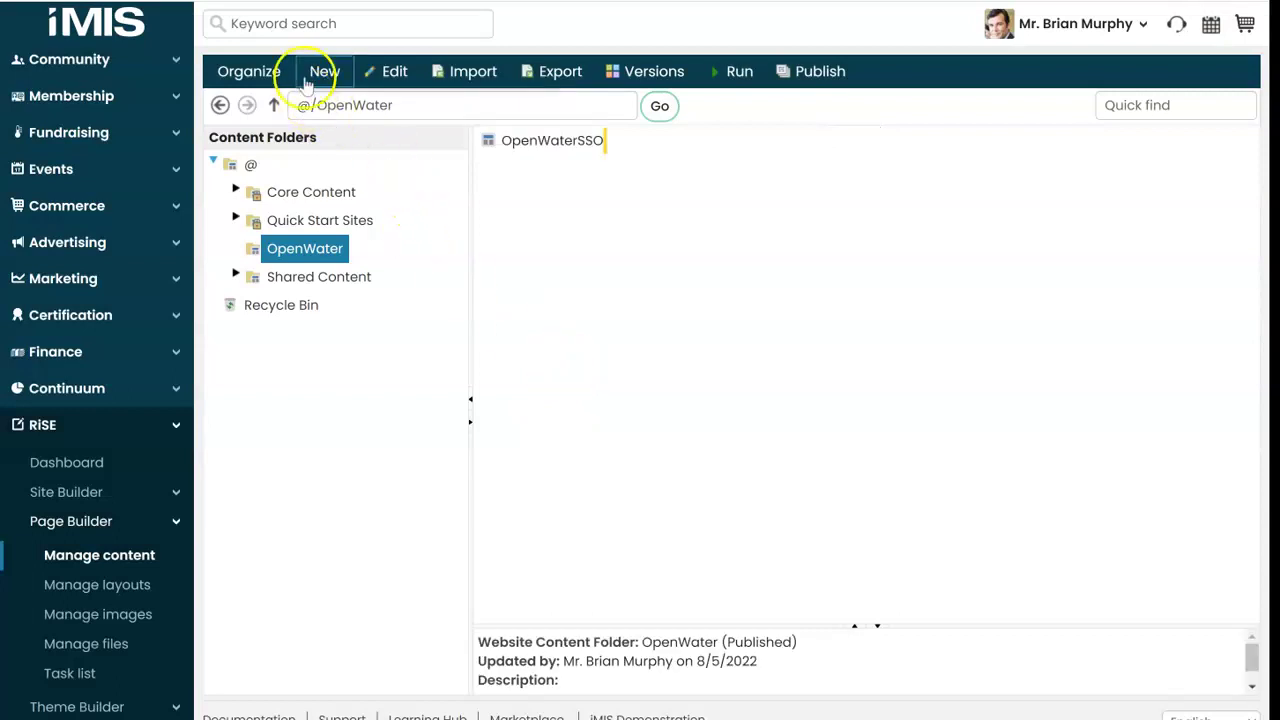
click(322, 74)
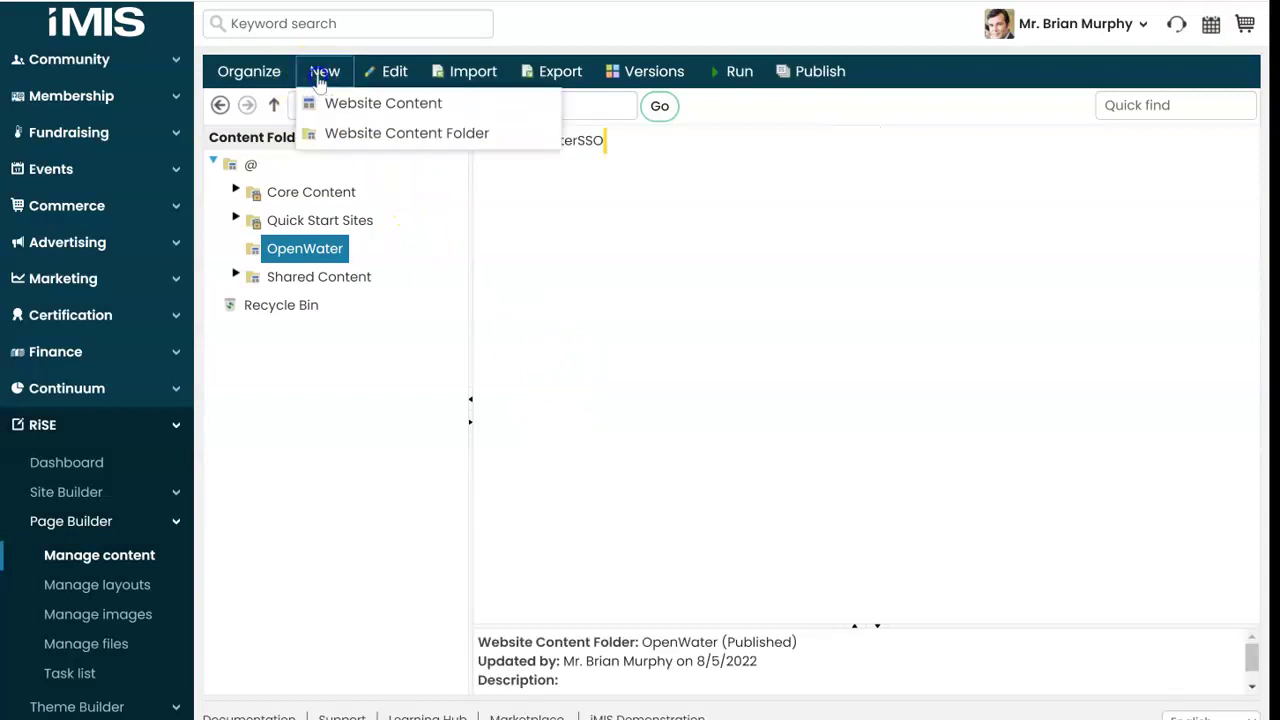
Step: Create a page titled OpenWater Login Page with default Contact Sign In content
click(344, 105)
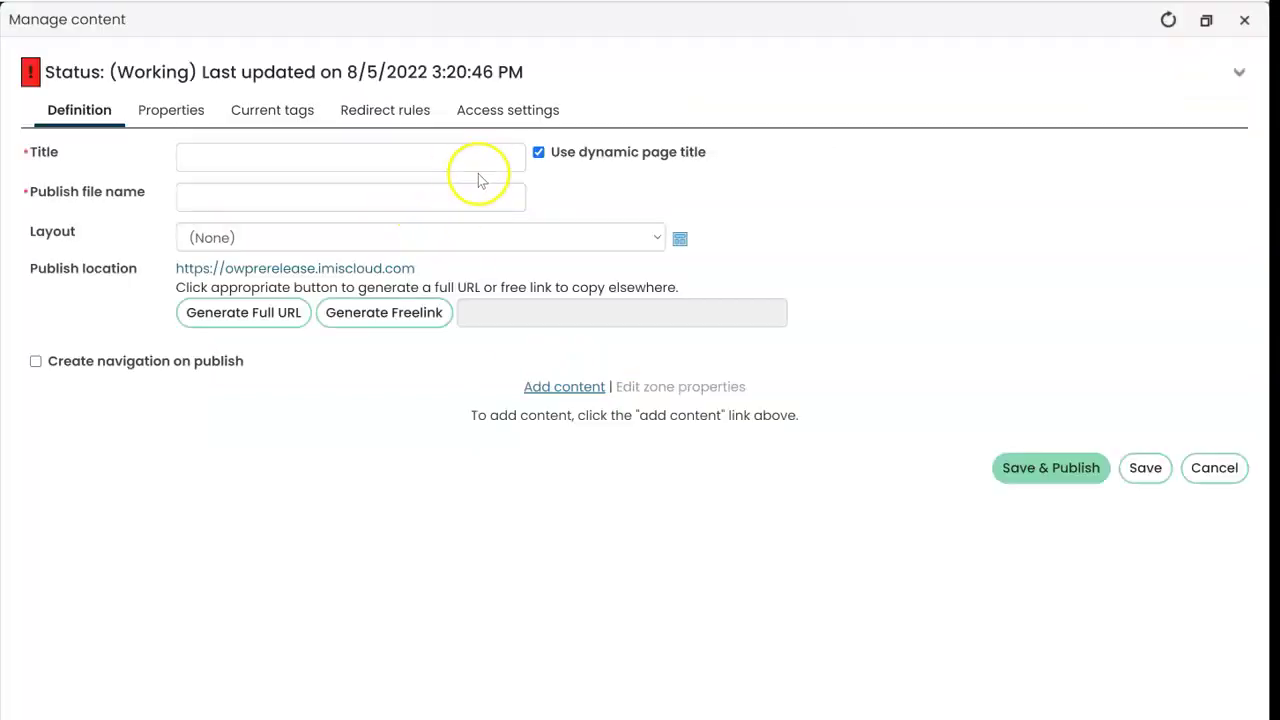
click(346, 159)
text(OpenWater Login Page)
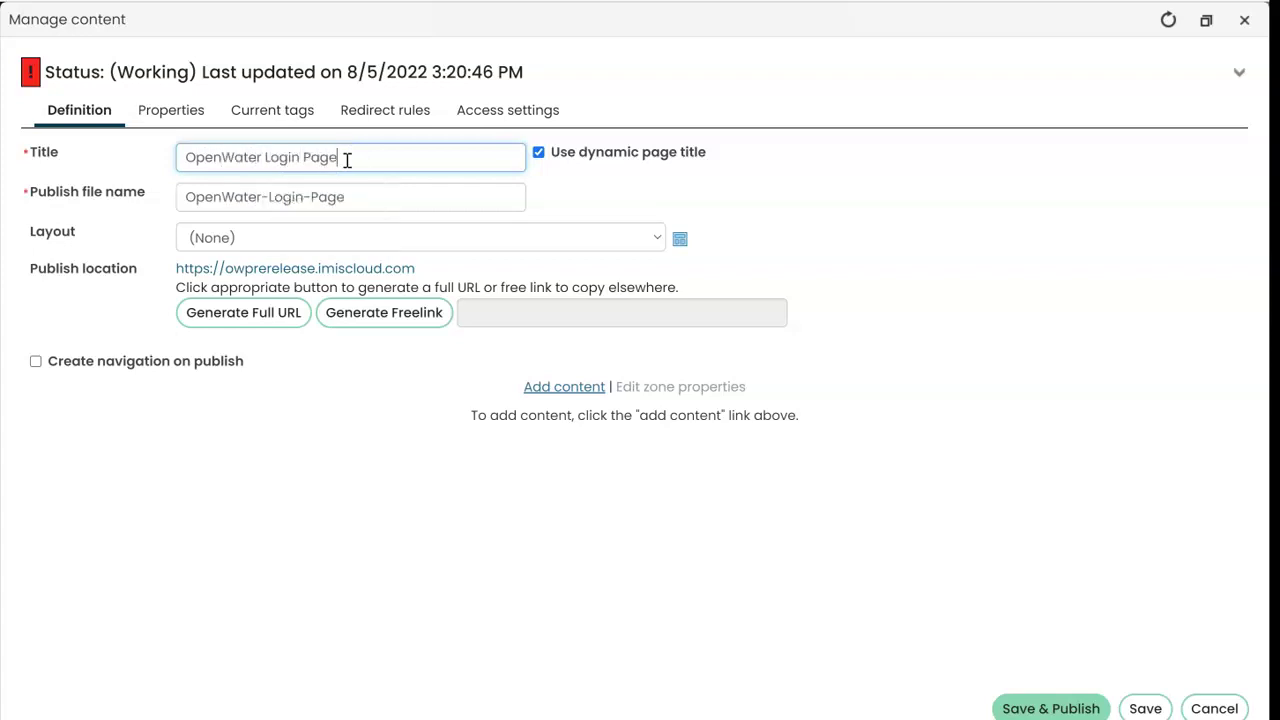
click(565, 242)
click(565, 242)
click(566, 386)
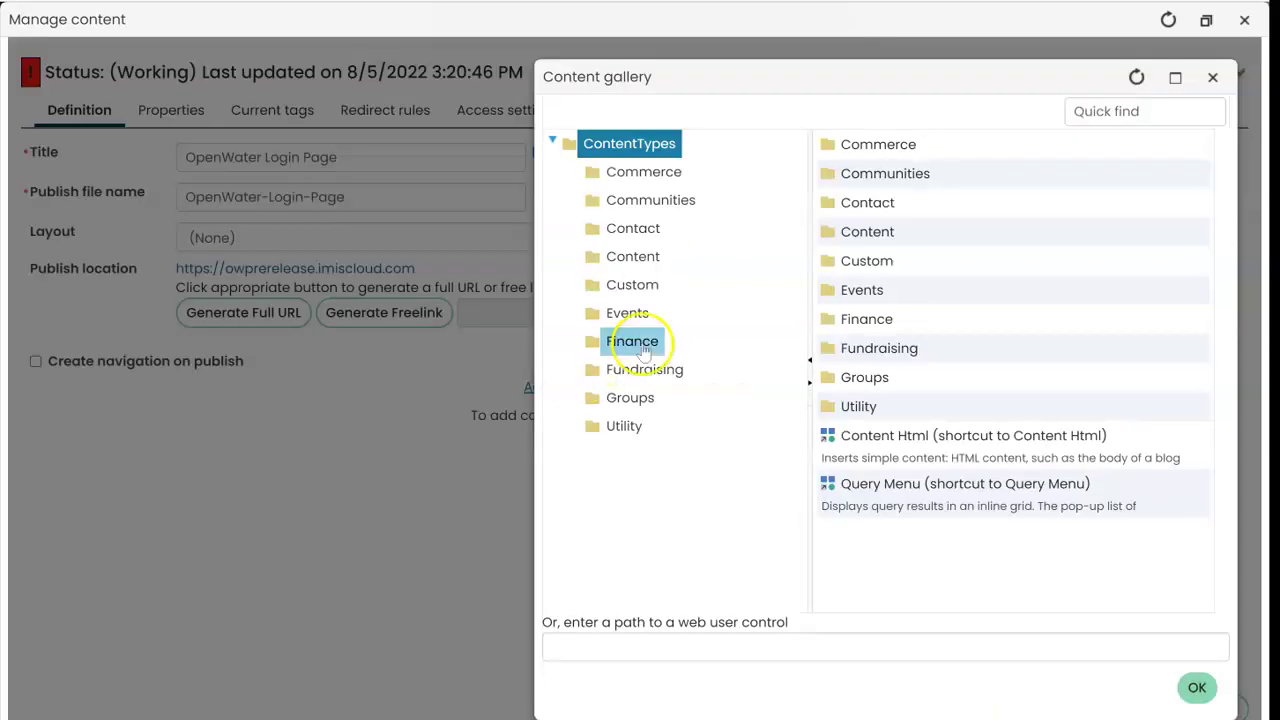
click(633, 228)
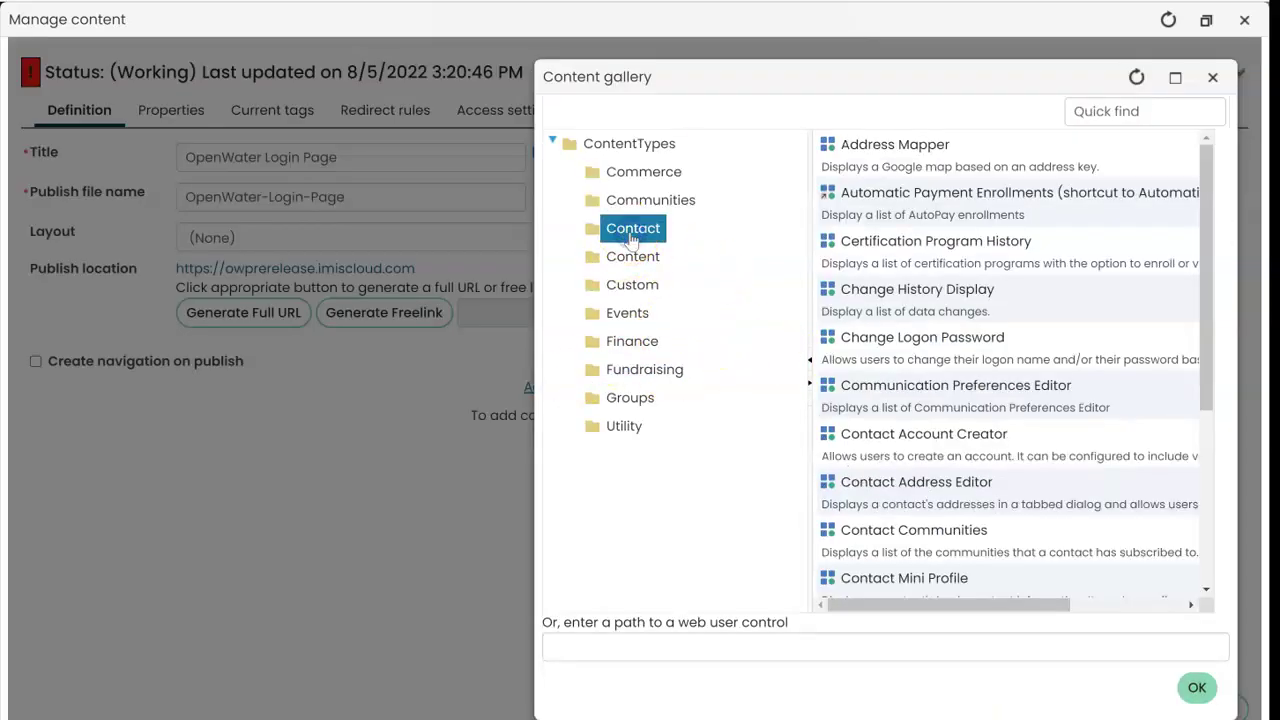
scroll(958, 265, down, 3)
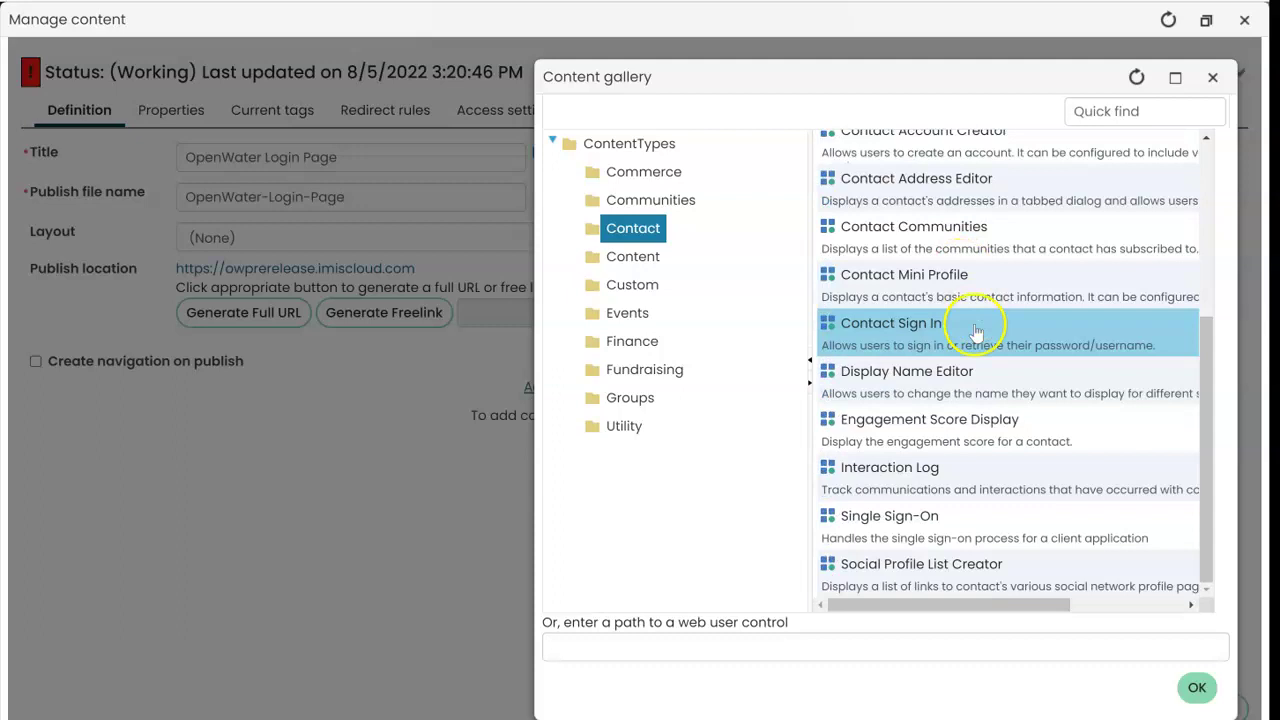
click(1015, 340)
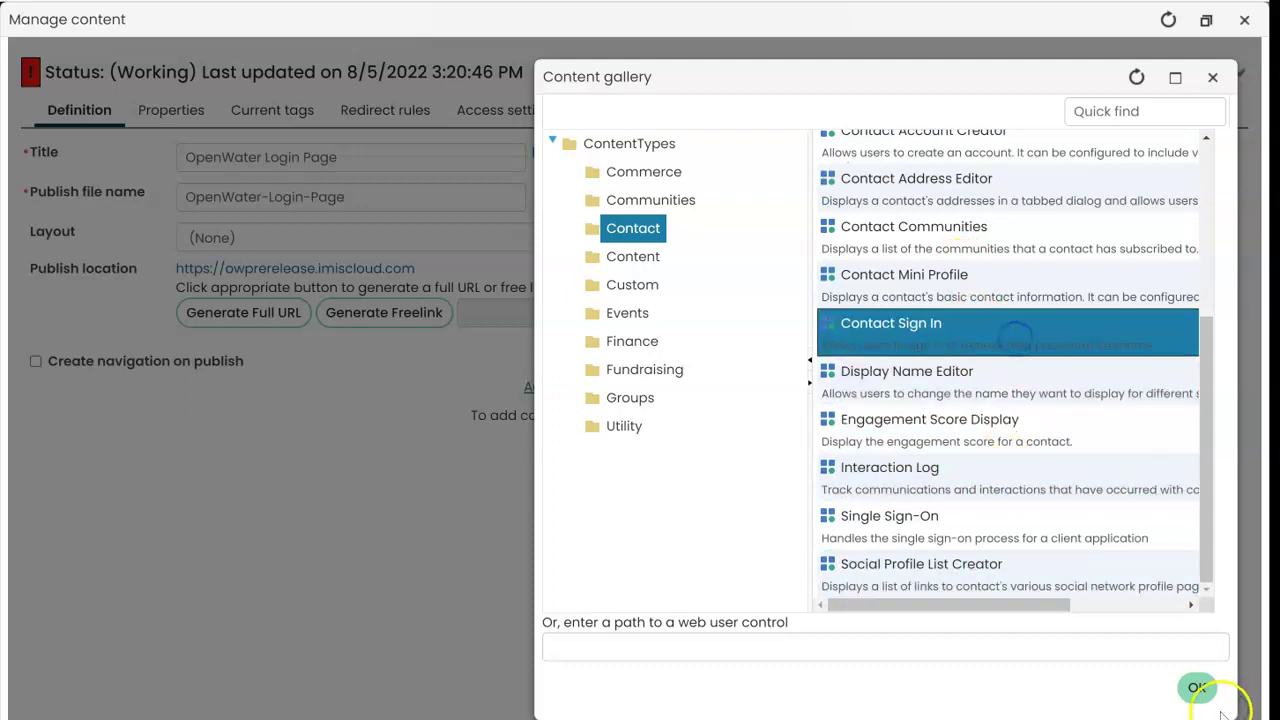
click(1196, 688)
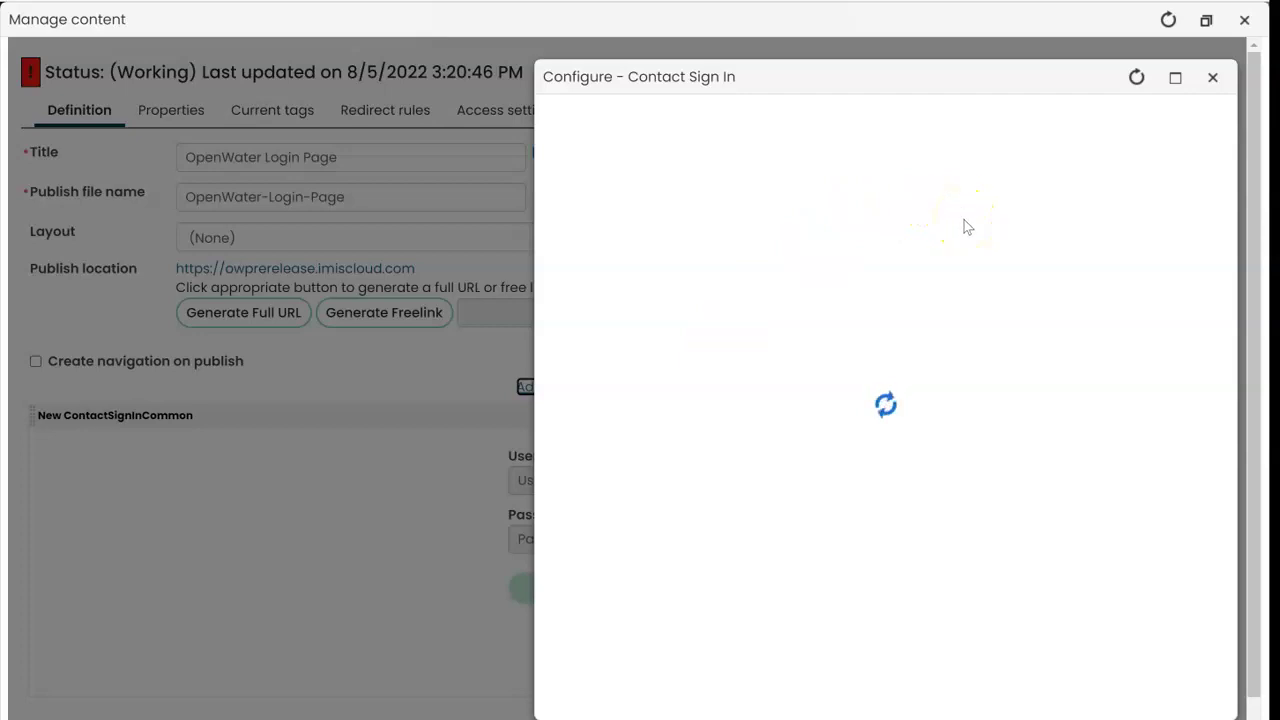
click(1119, 689)
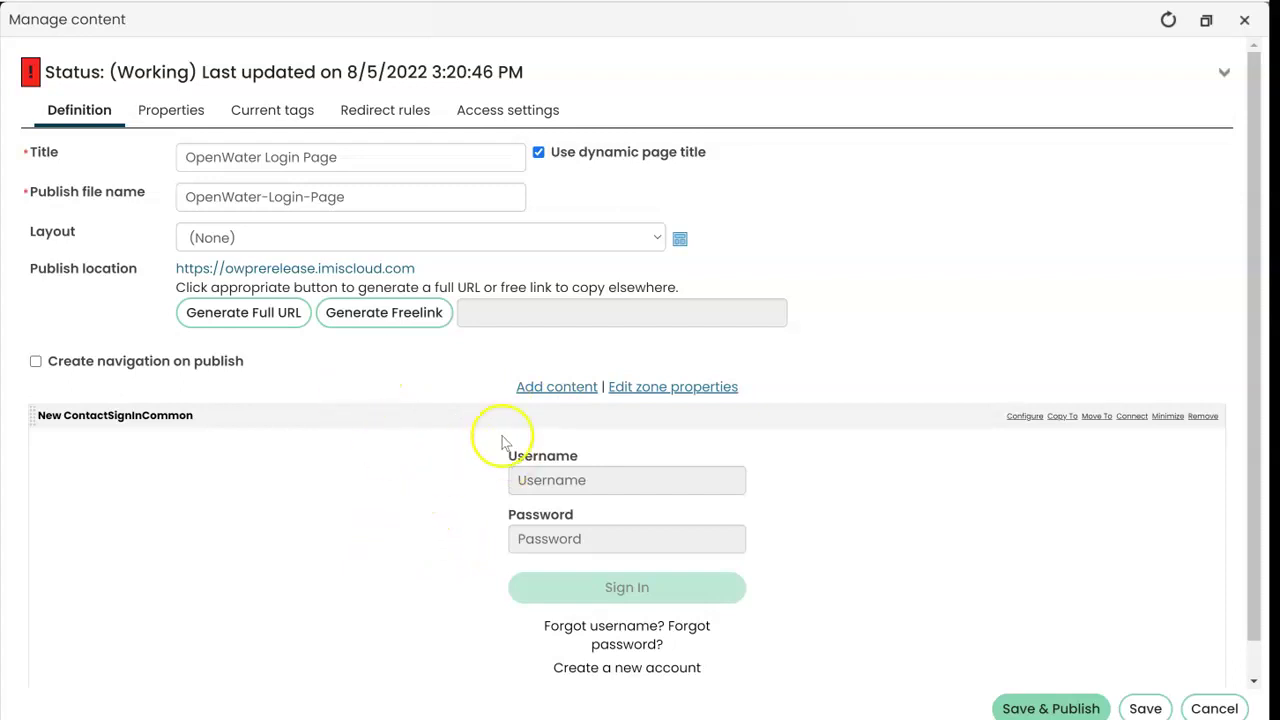
Step: Redirect authenticated users to @/OpenWater/OpenWaterSSO, then save and publish the page
click(170, 110)
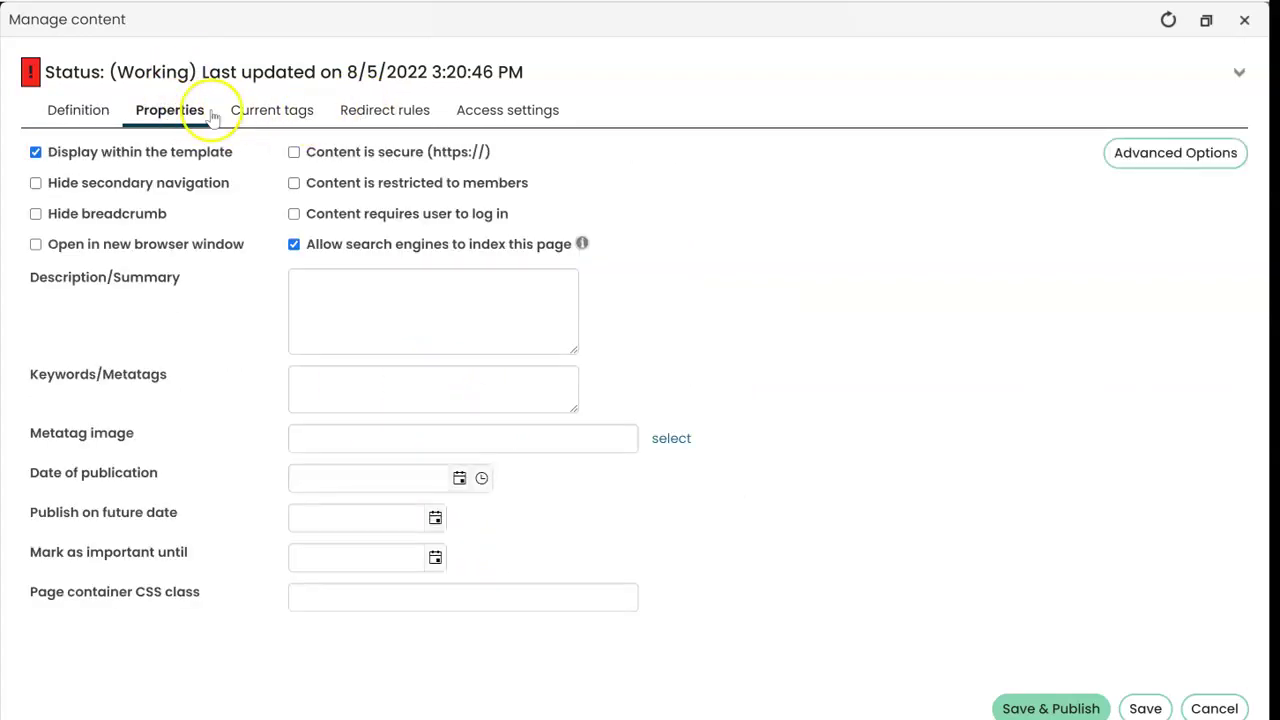
click(390, 108)
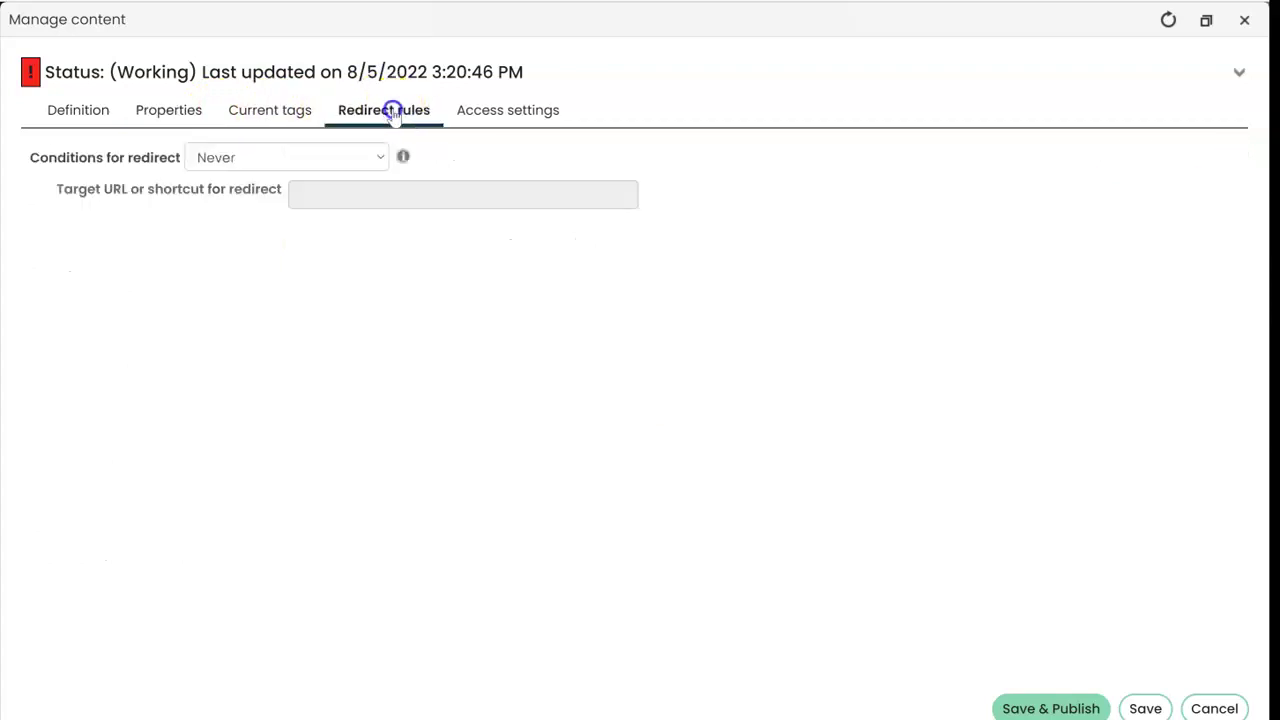
click(268, 160)
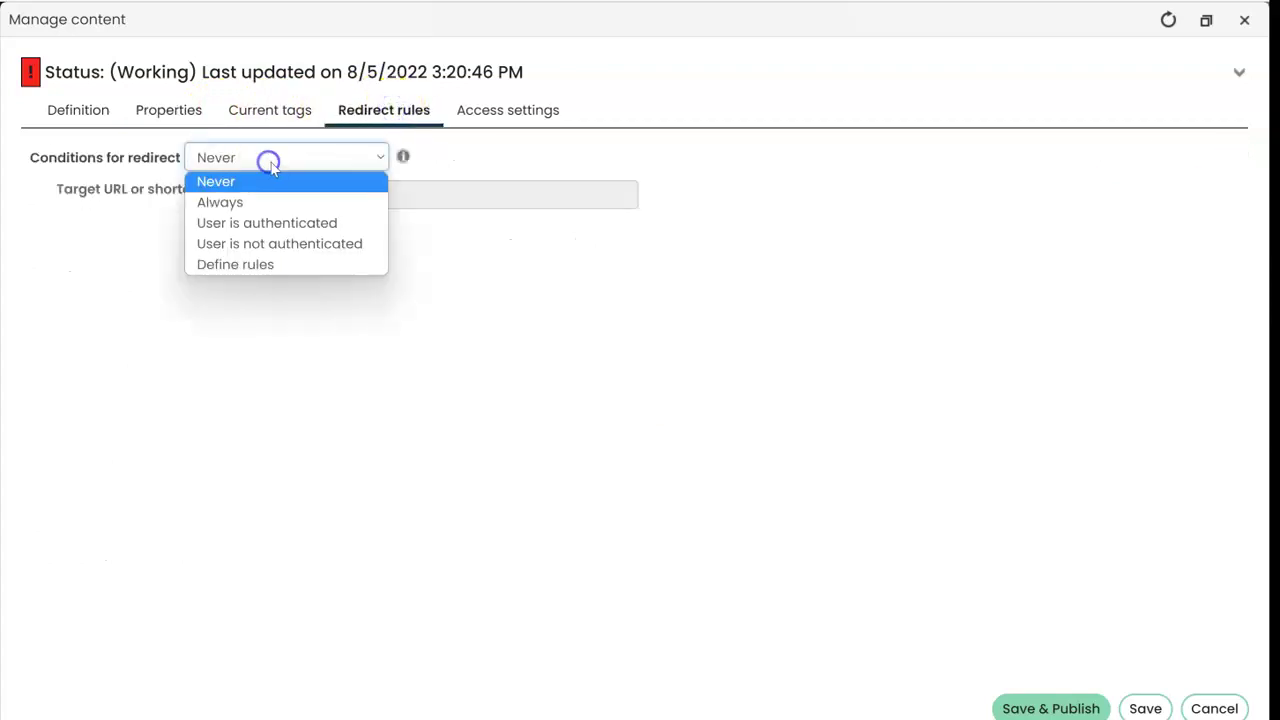
click(307, 221)
click(669, 194)
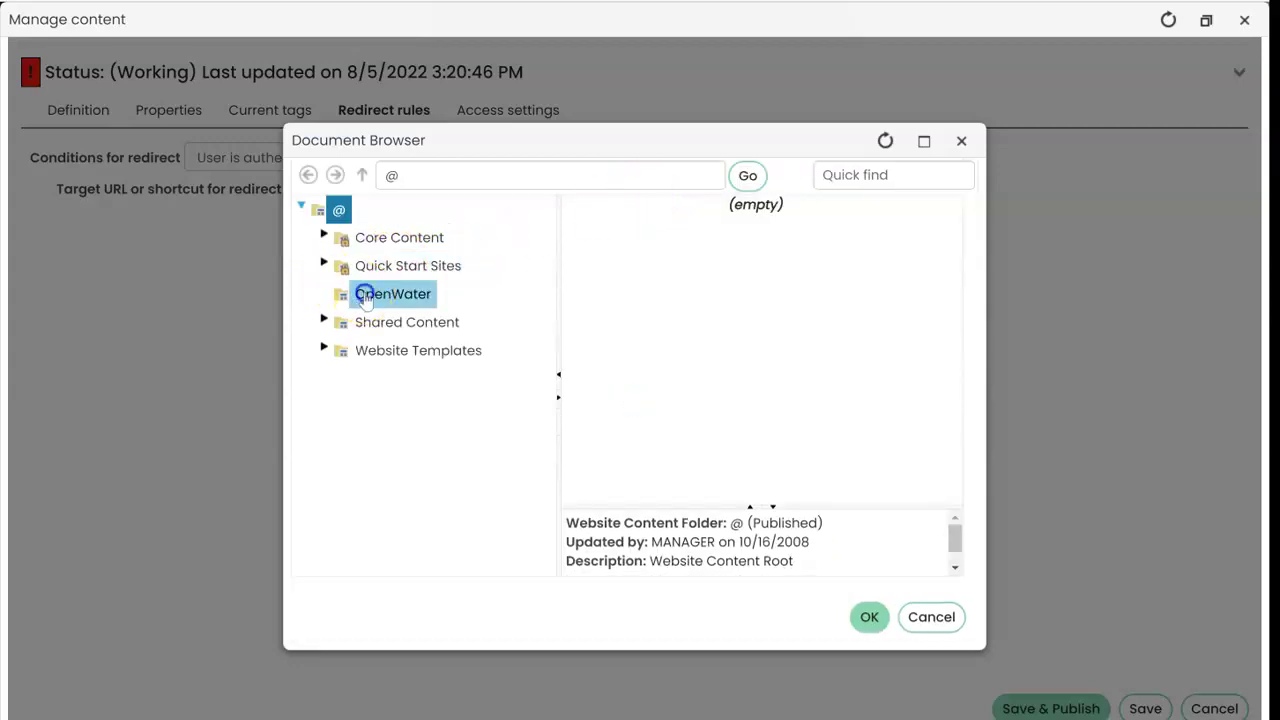
click(362, 293)
click(646, 212)
click(868, 616)
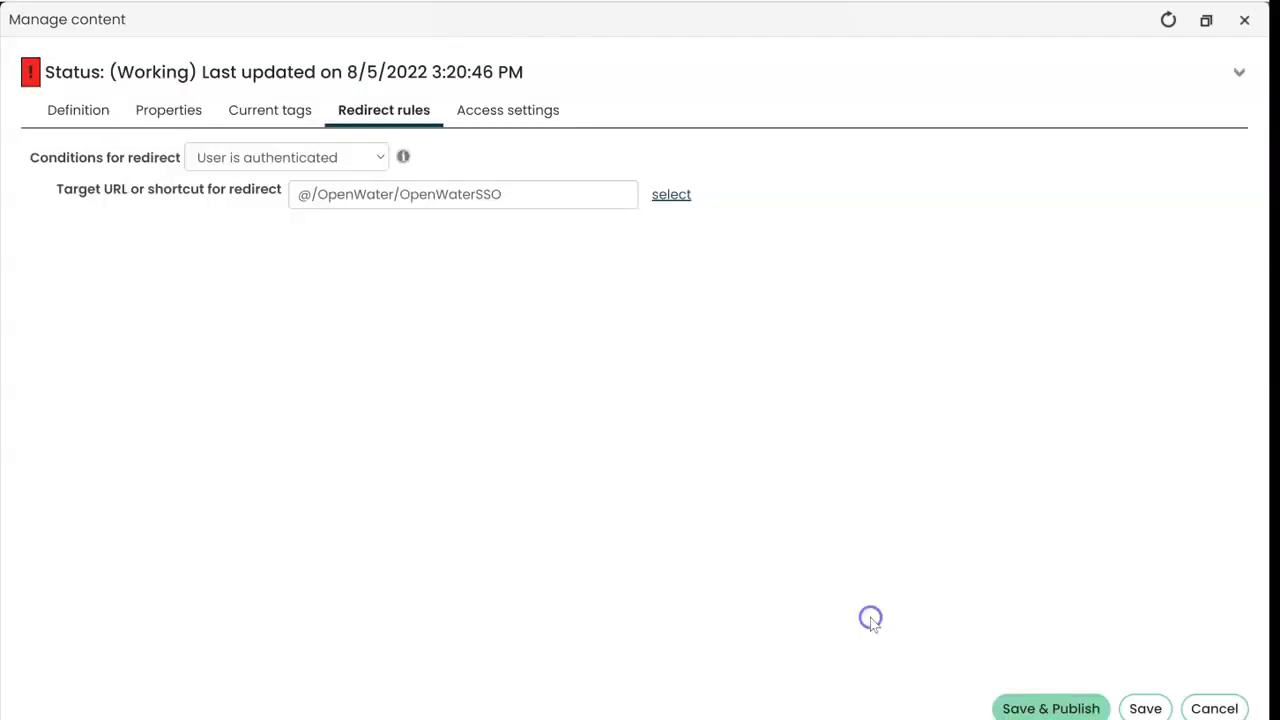
click(1052, 708)
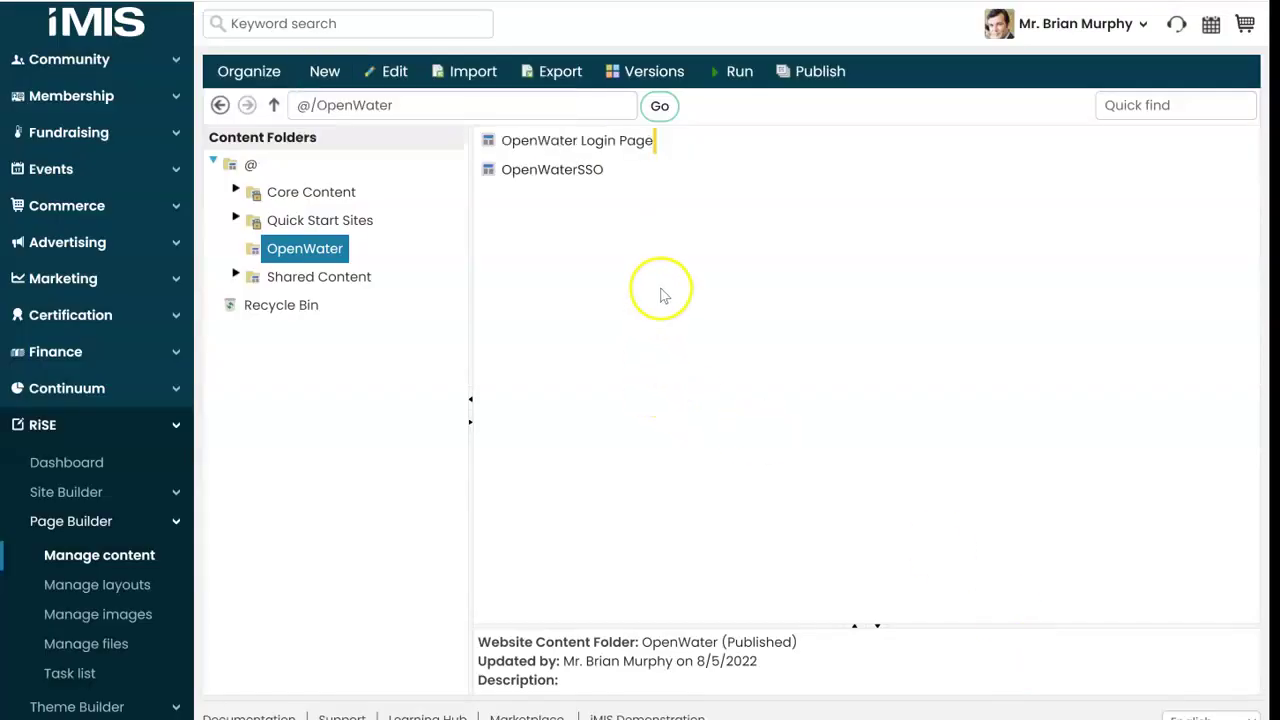
Step: Copy the OpenWater Login Page's published URL into the notes, correcting 'Paeg' to 'Page'
double_click(592, 148)
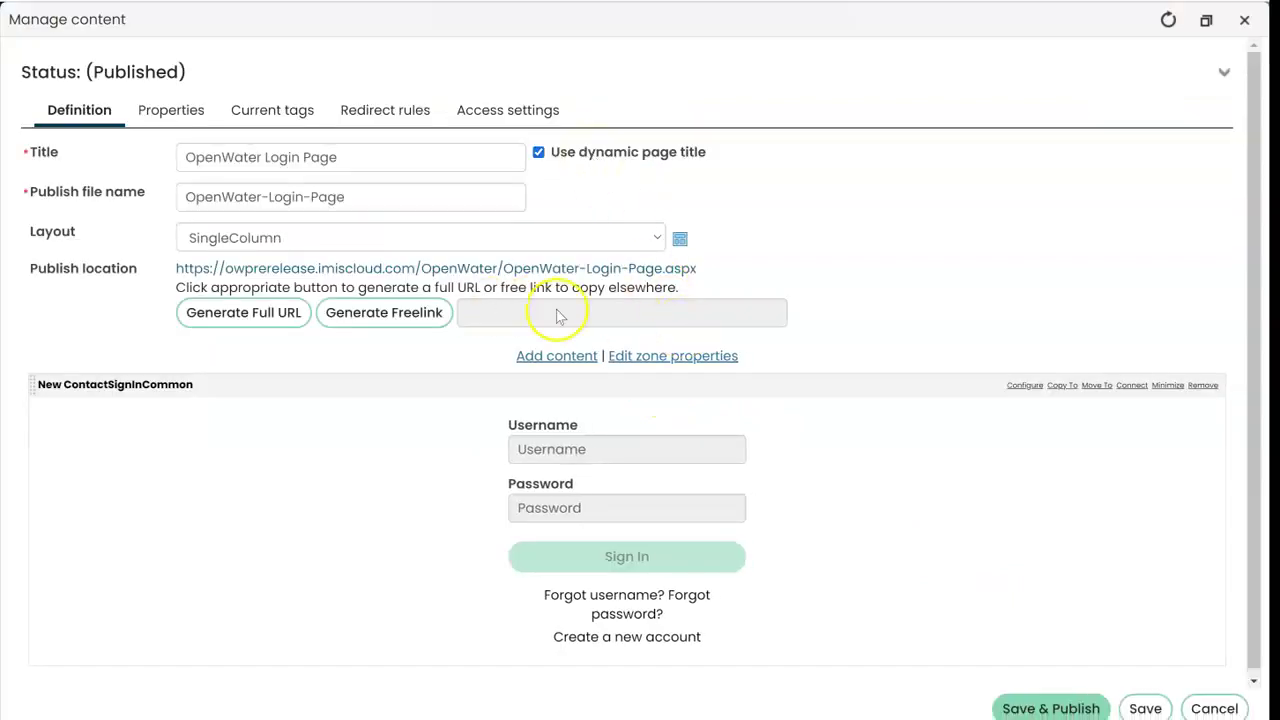
right_click(658, 272)
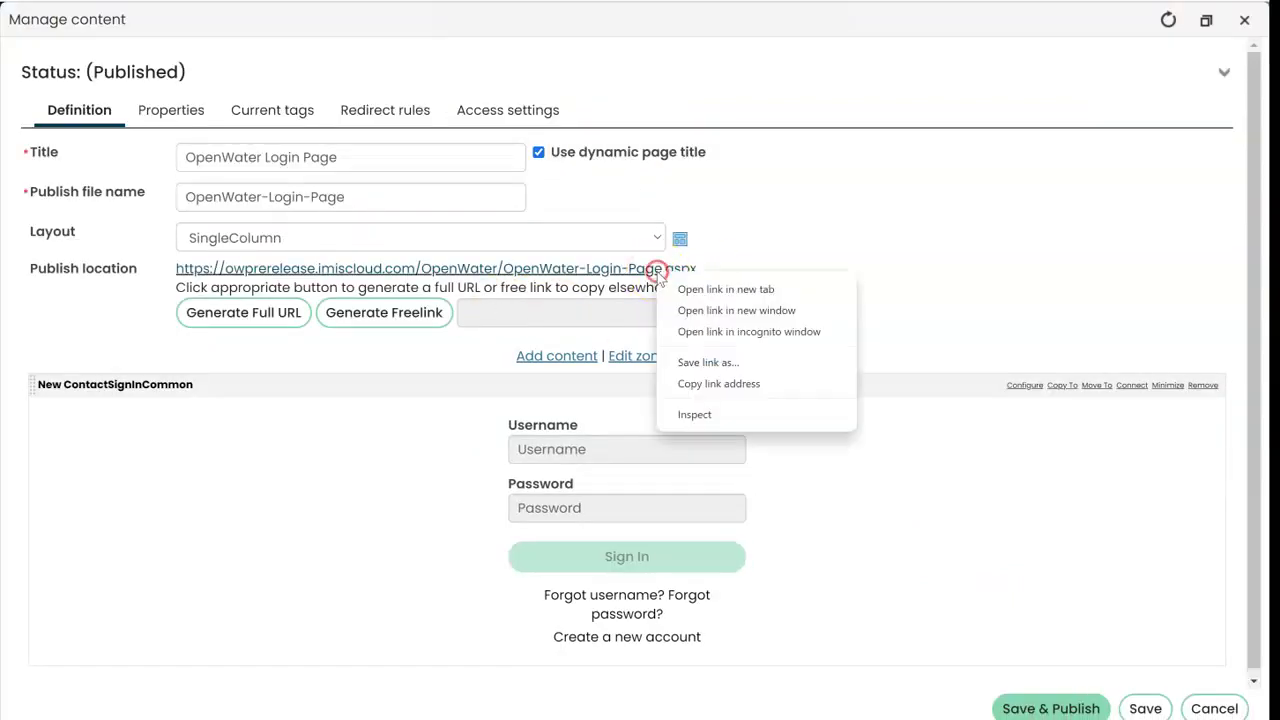
click(708, 382)
click(1060, 705)
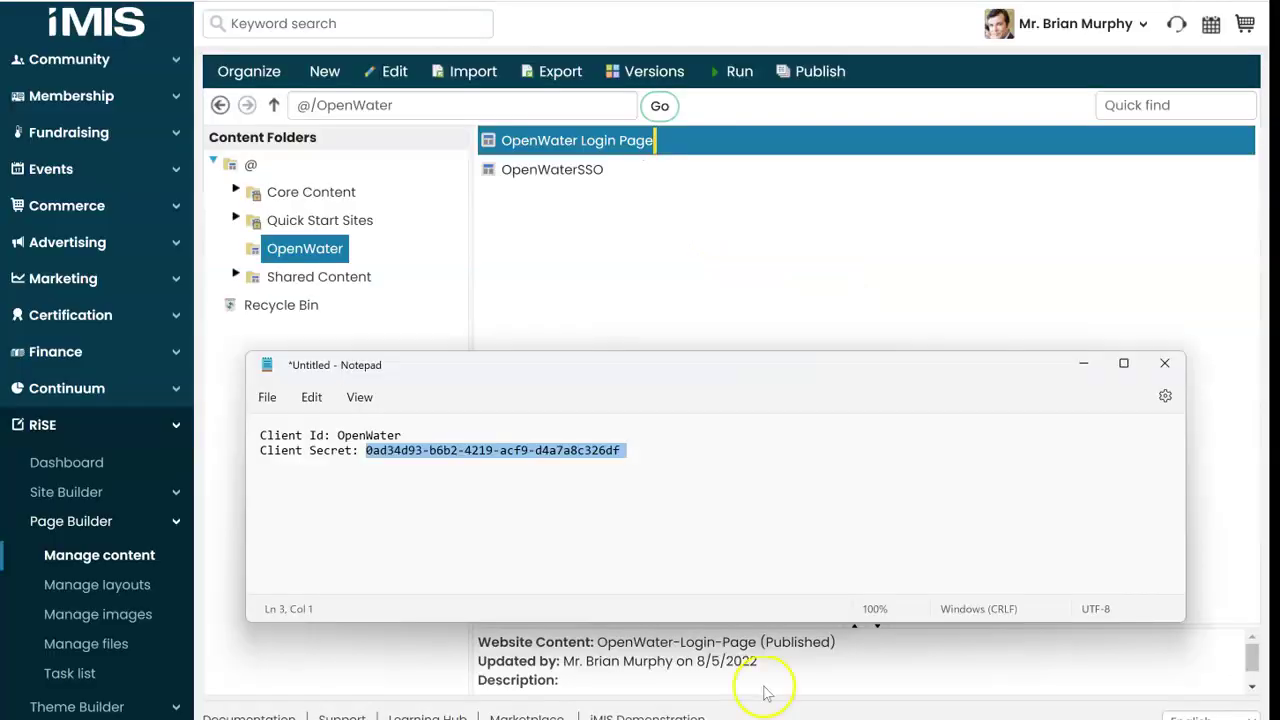
click(723, 549)
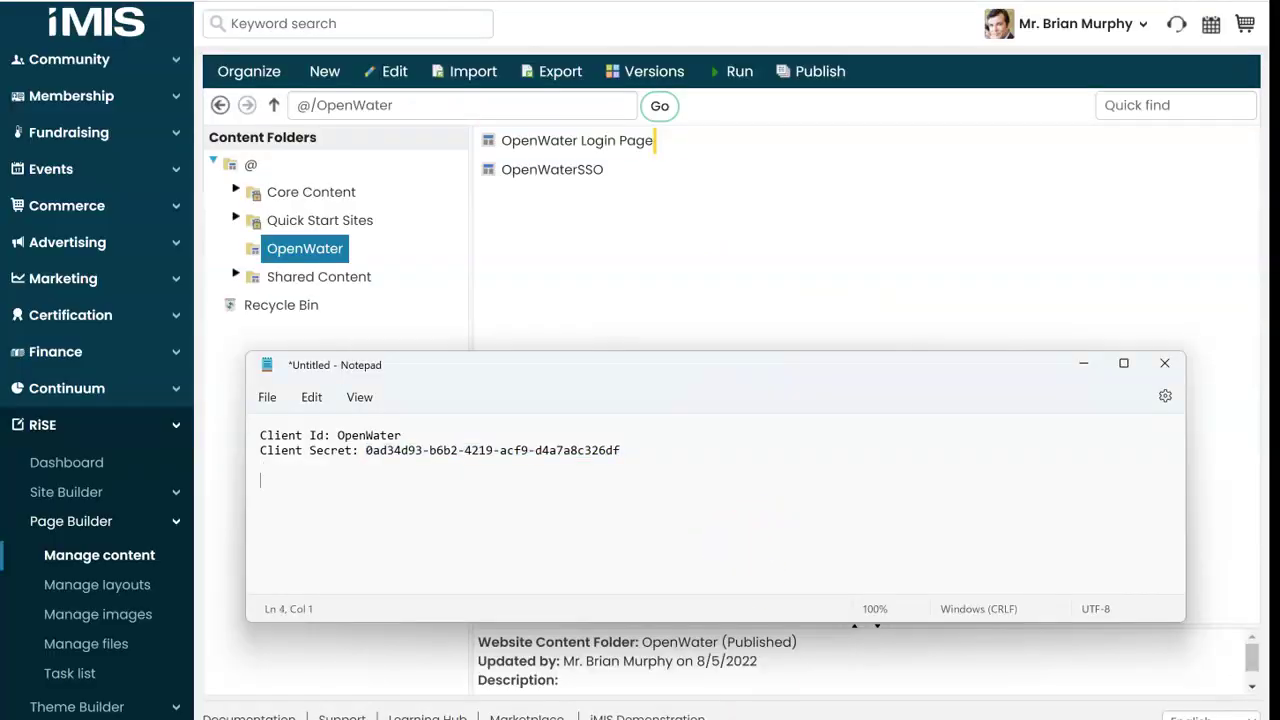
key(ctrl+v)
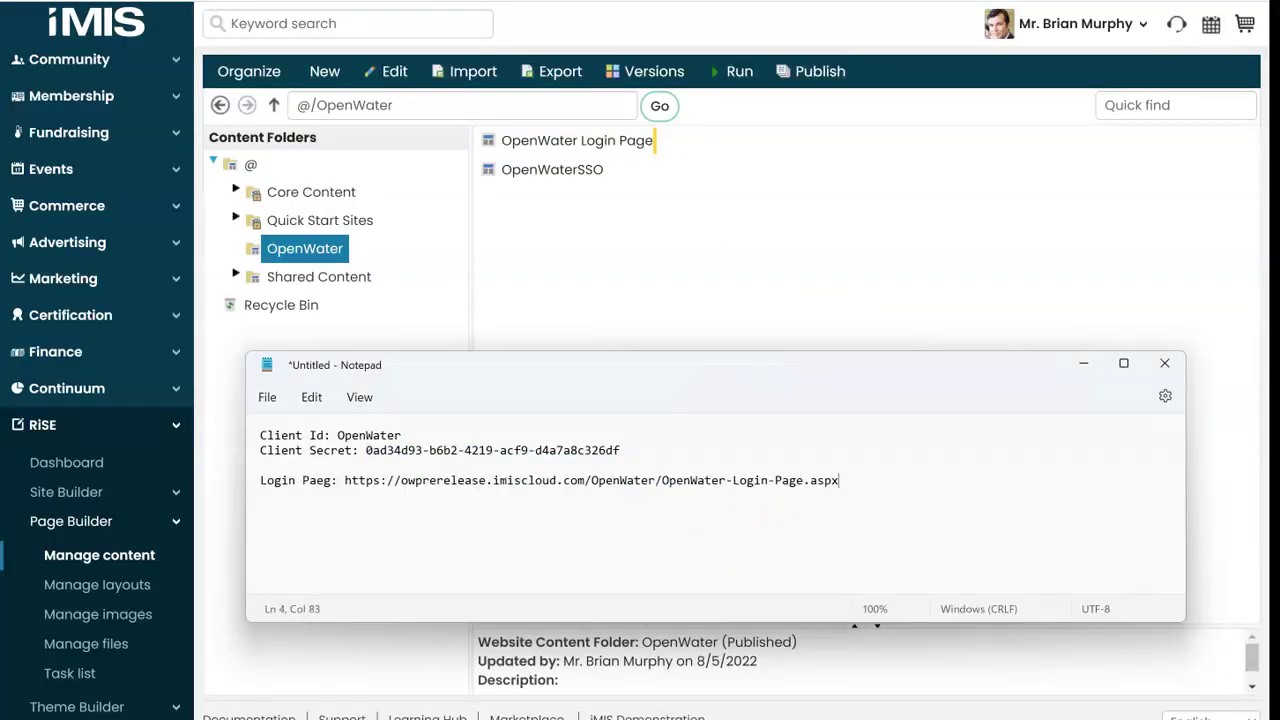
key(BackSpace)
key(BackSpace)
text(ge)
click(88, 242)
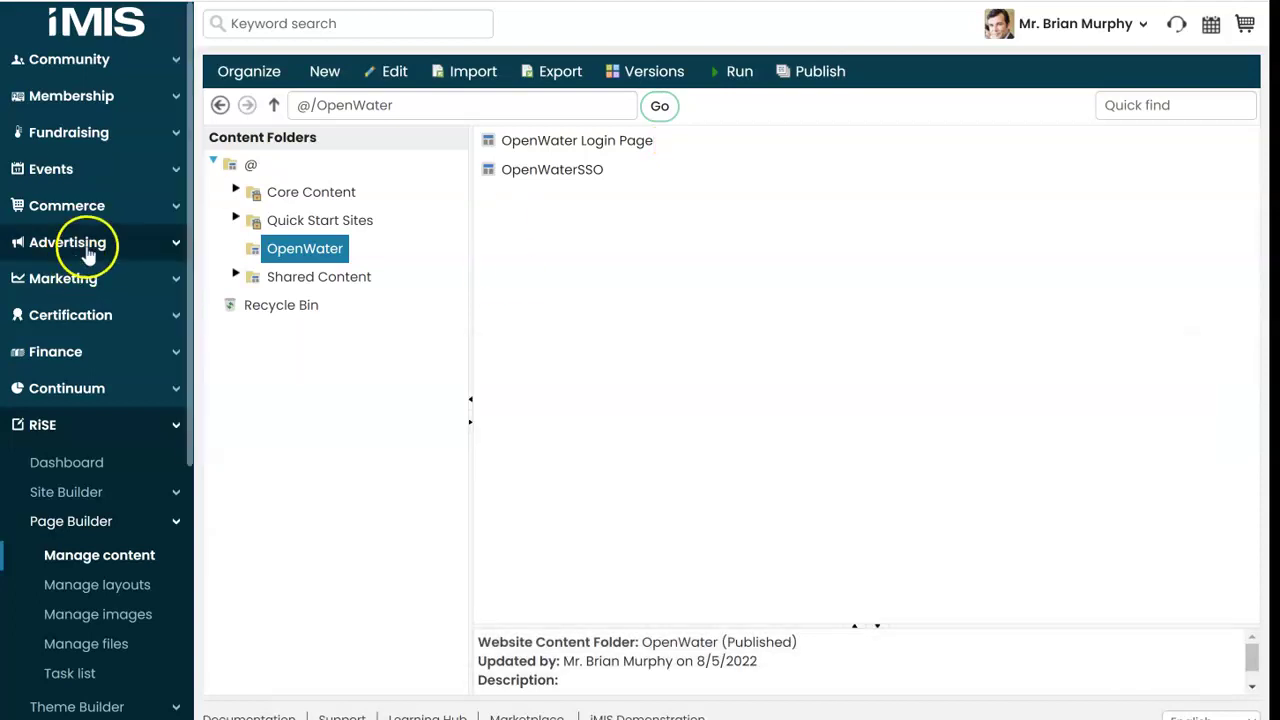
Step: Import GetPartyByID_IQA.xml in Intelligent Query Architect, placing GetDataByUserId in $/_Demo/OpenWater
scroll(87, 250, down, 3)
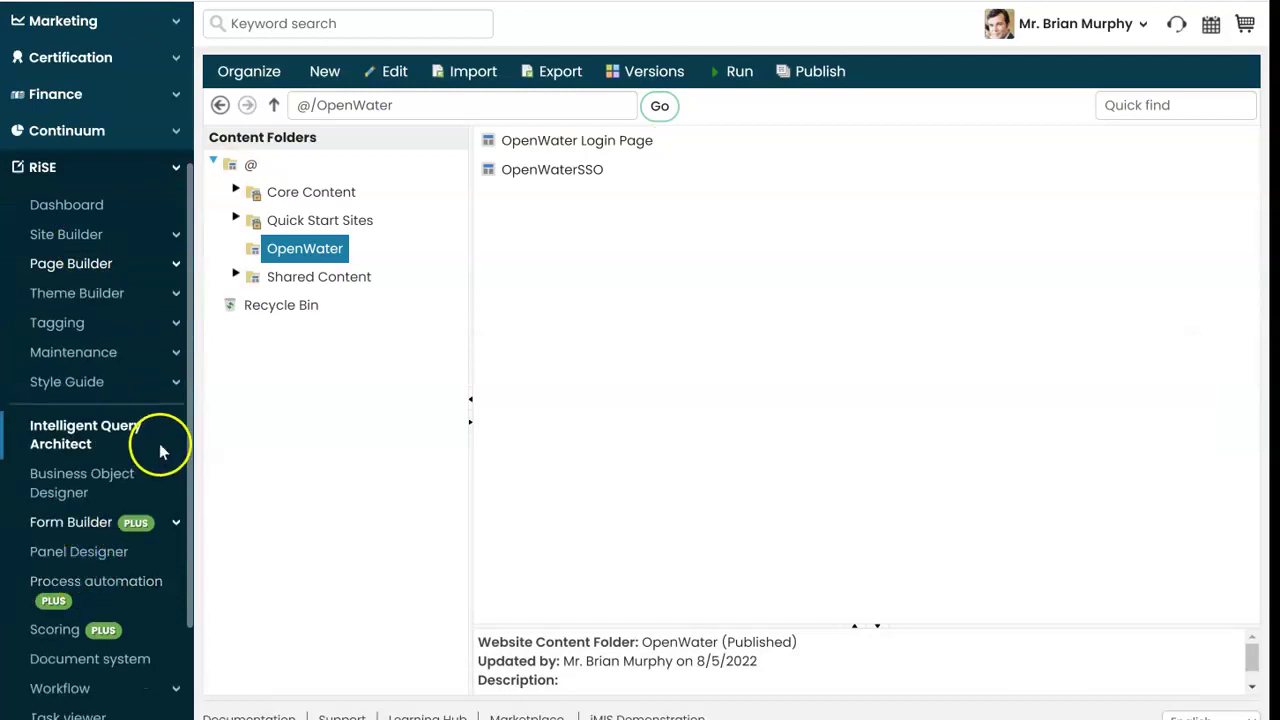
click(160, 446)
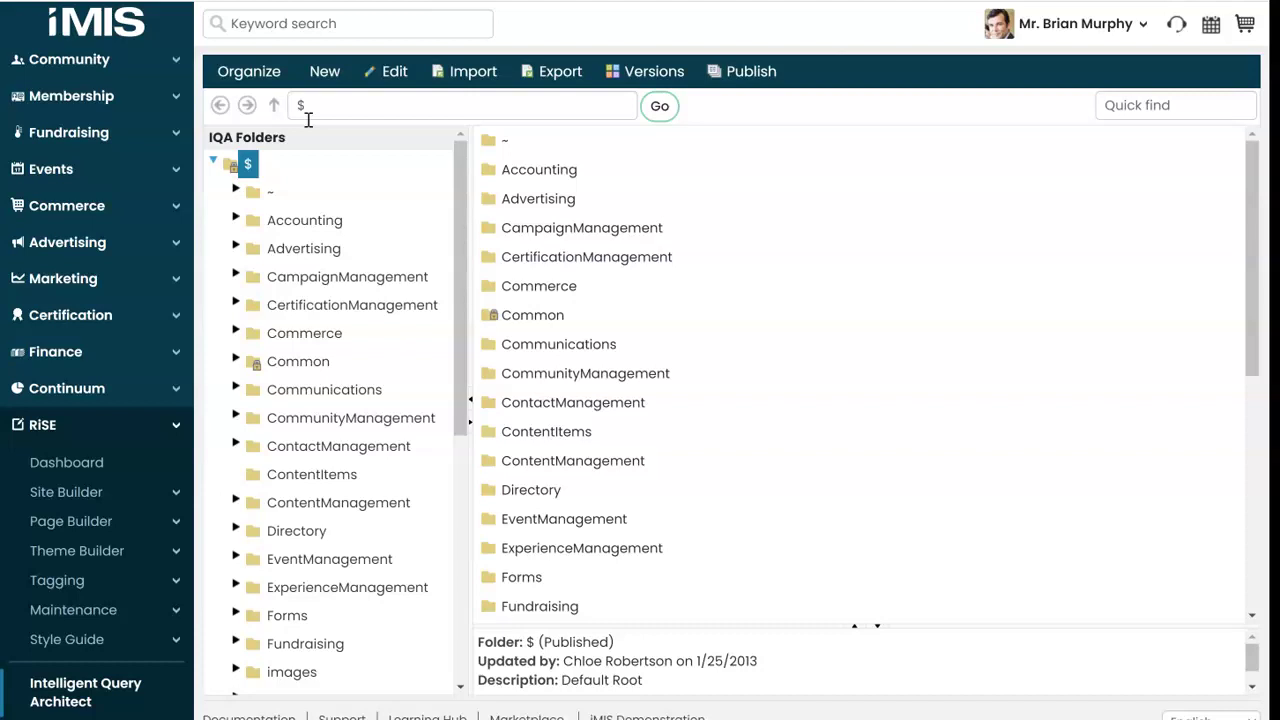
click(462, 80)
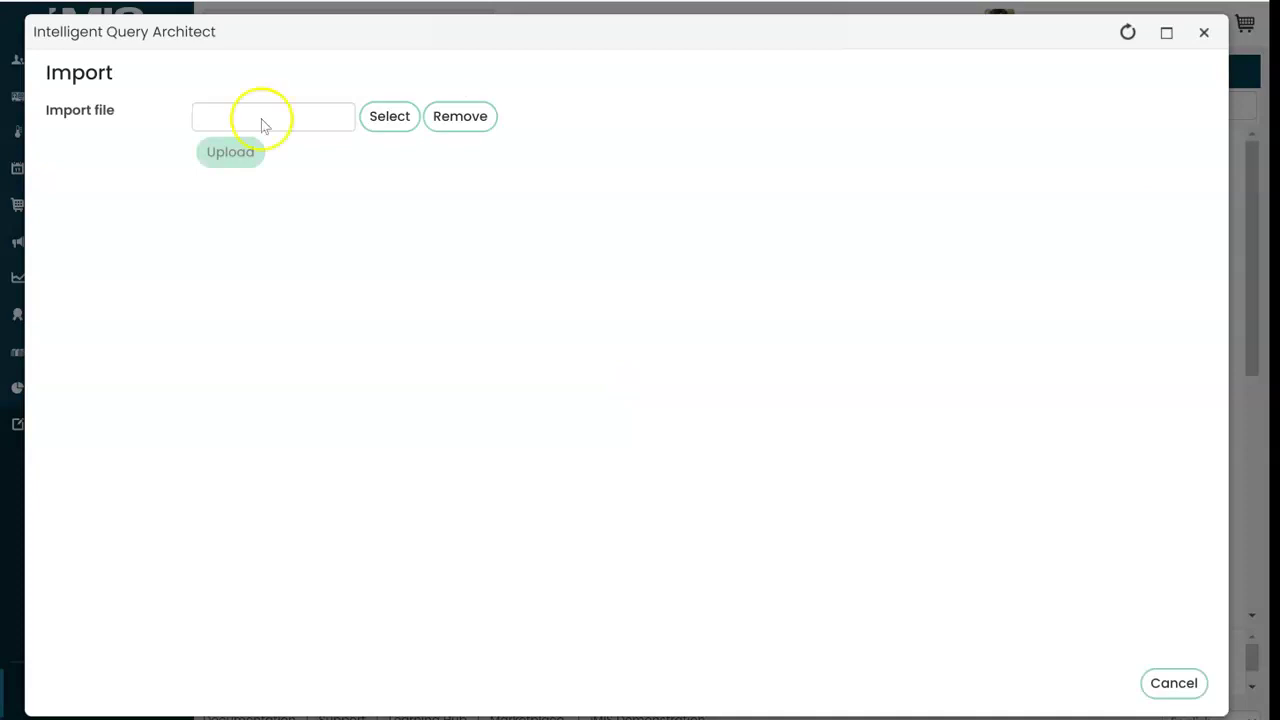
click(378, 118)
double_click(300, 97)
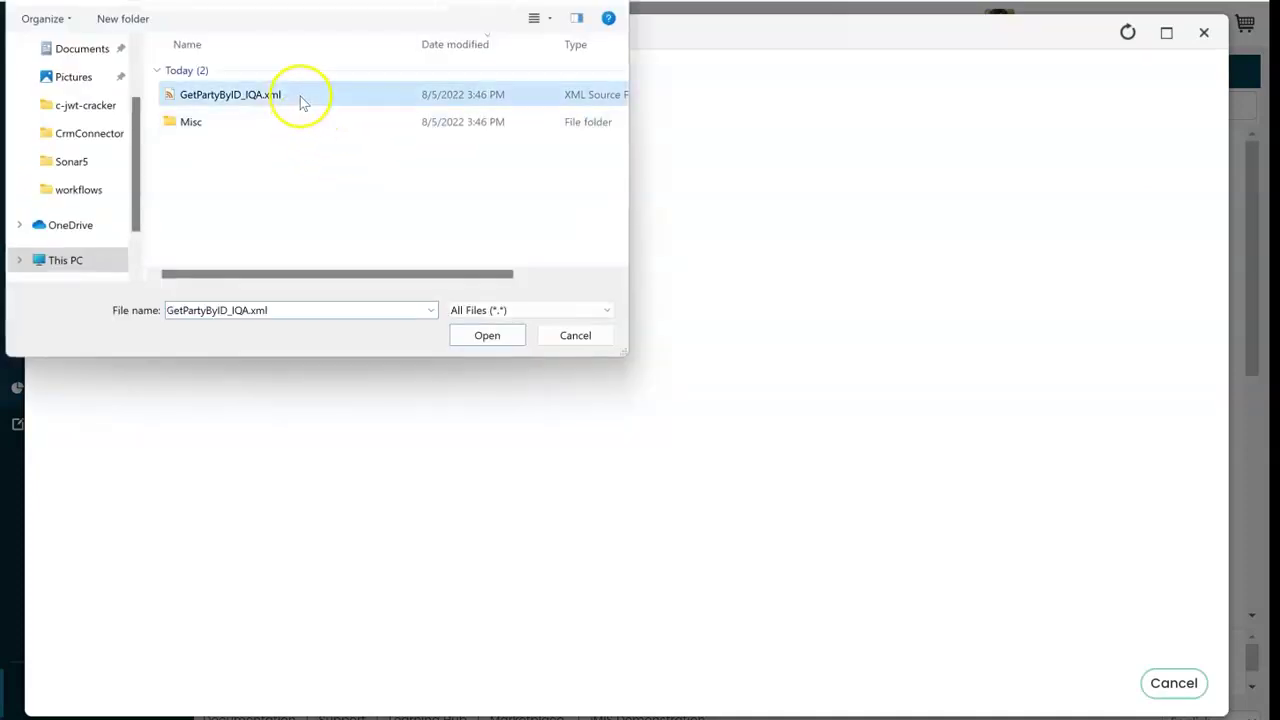
click(216, 153)
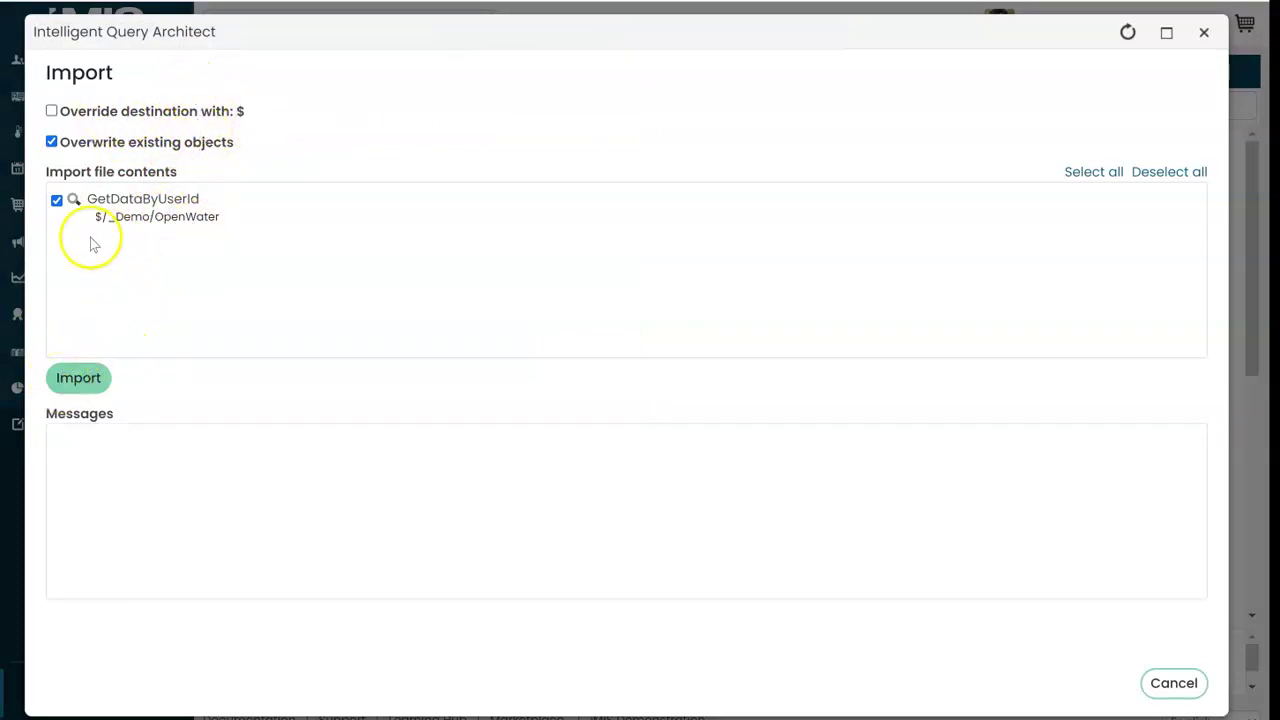
drag(96, 217, 212, 215)
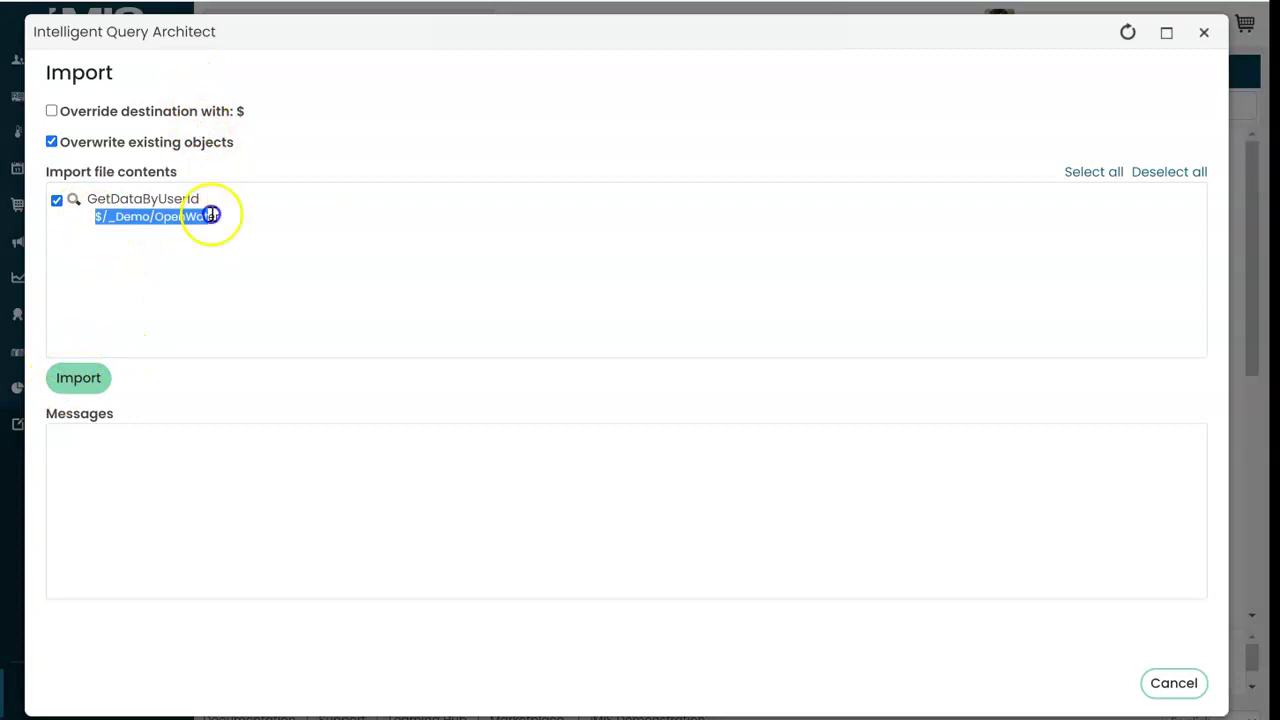
click(78, 377)
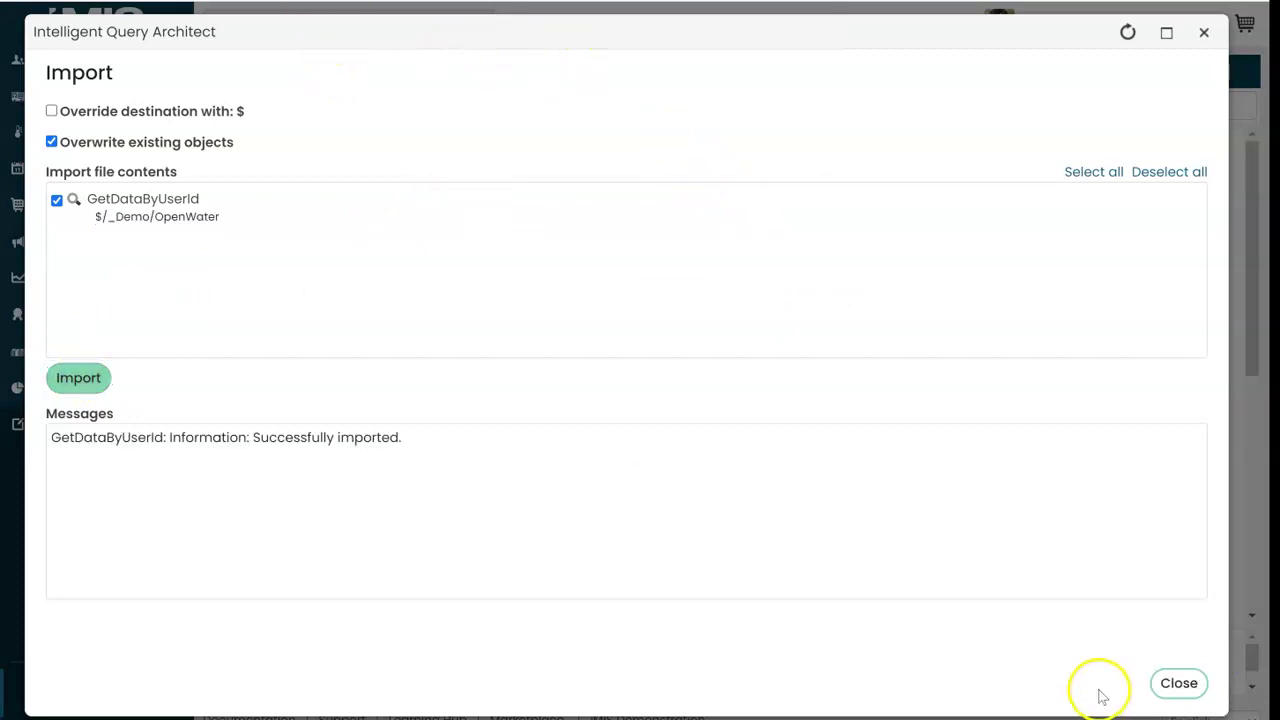
click(1174, 683)
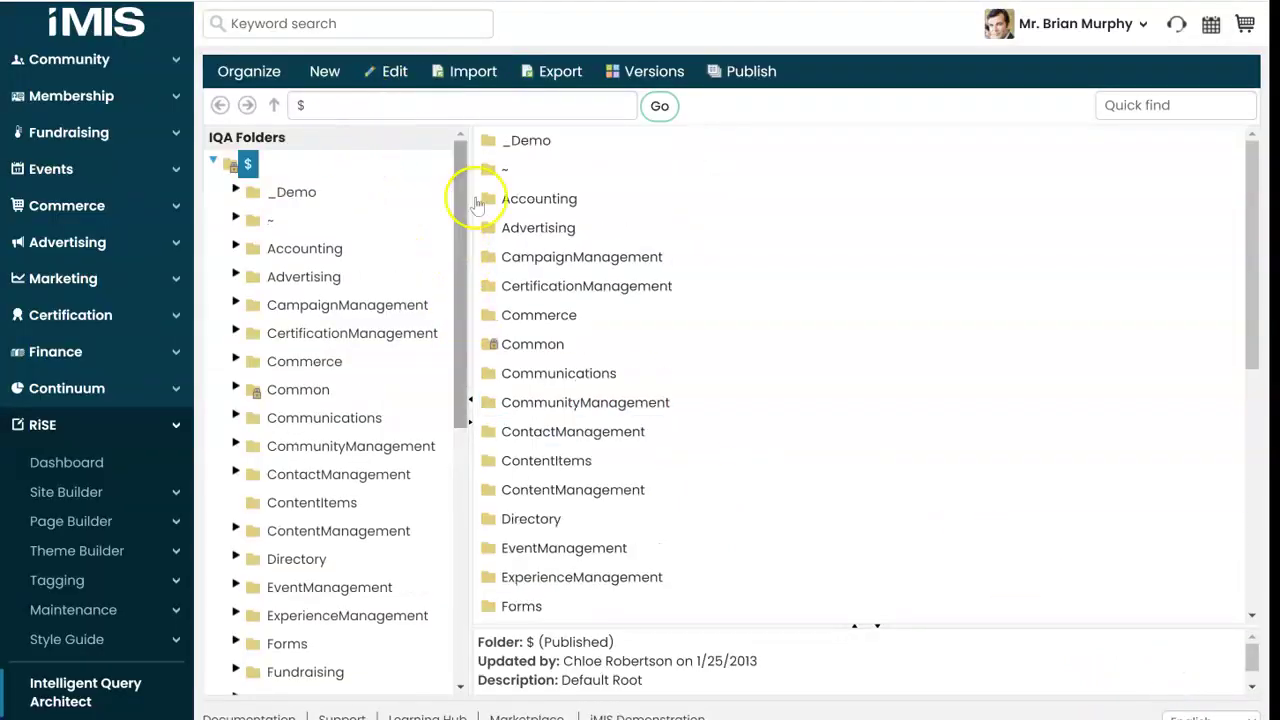
Step: Open GetDataByUserId under _Demo > OpenWater and select its full path
click(236, 192)
click(312, 219)
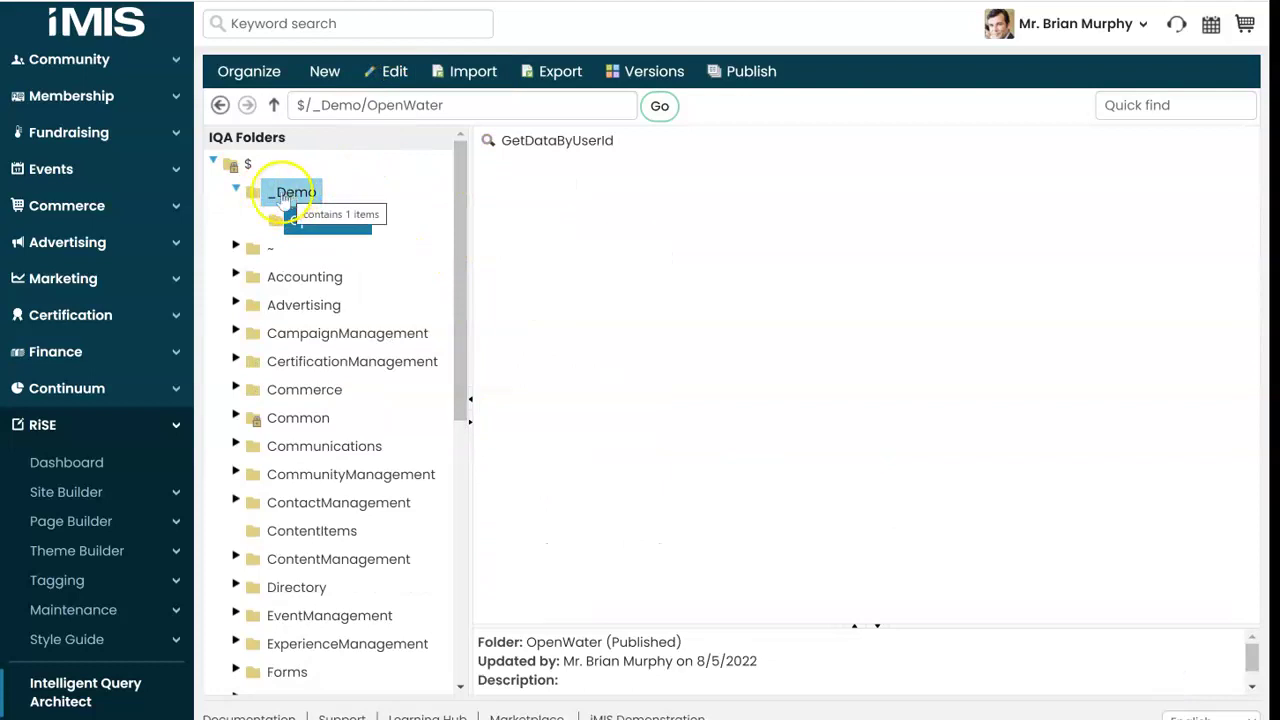
double_click(595, 150)
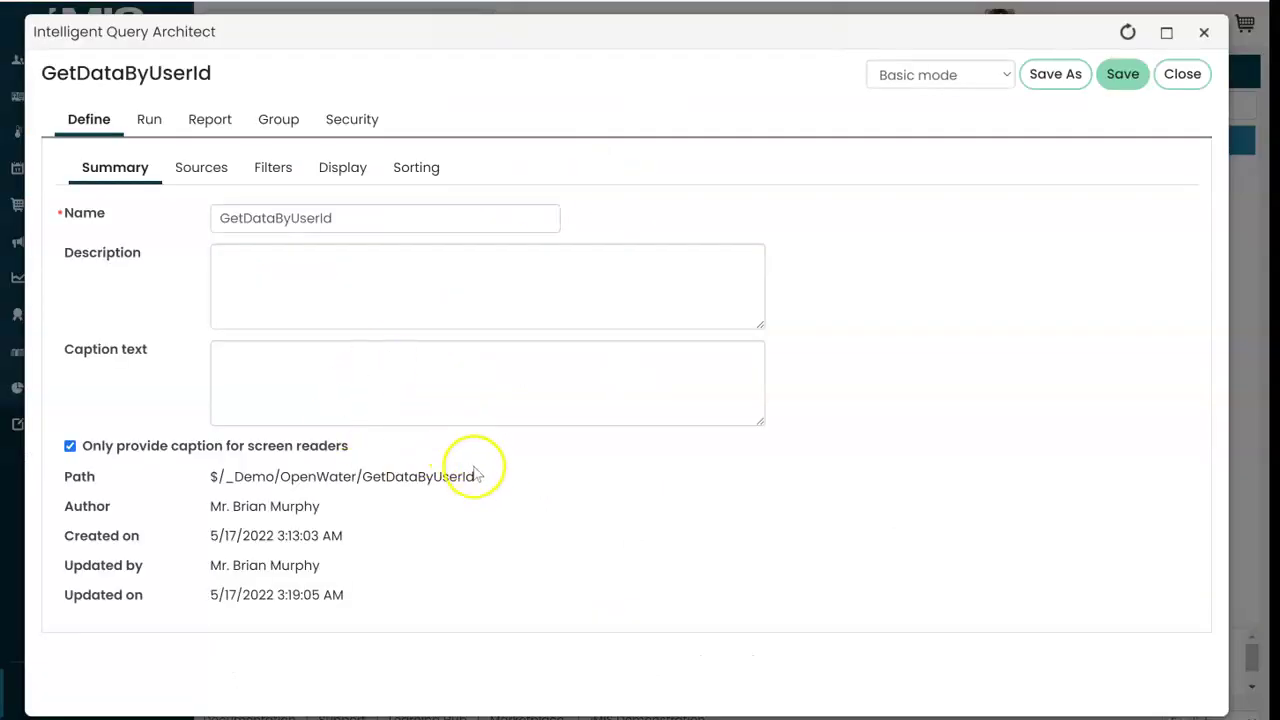
drag(474, 474, 312, 478)
click(307, 477)
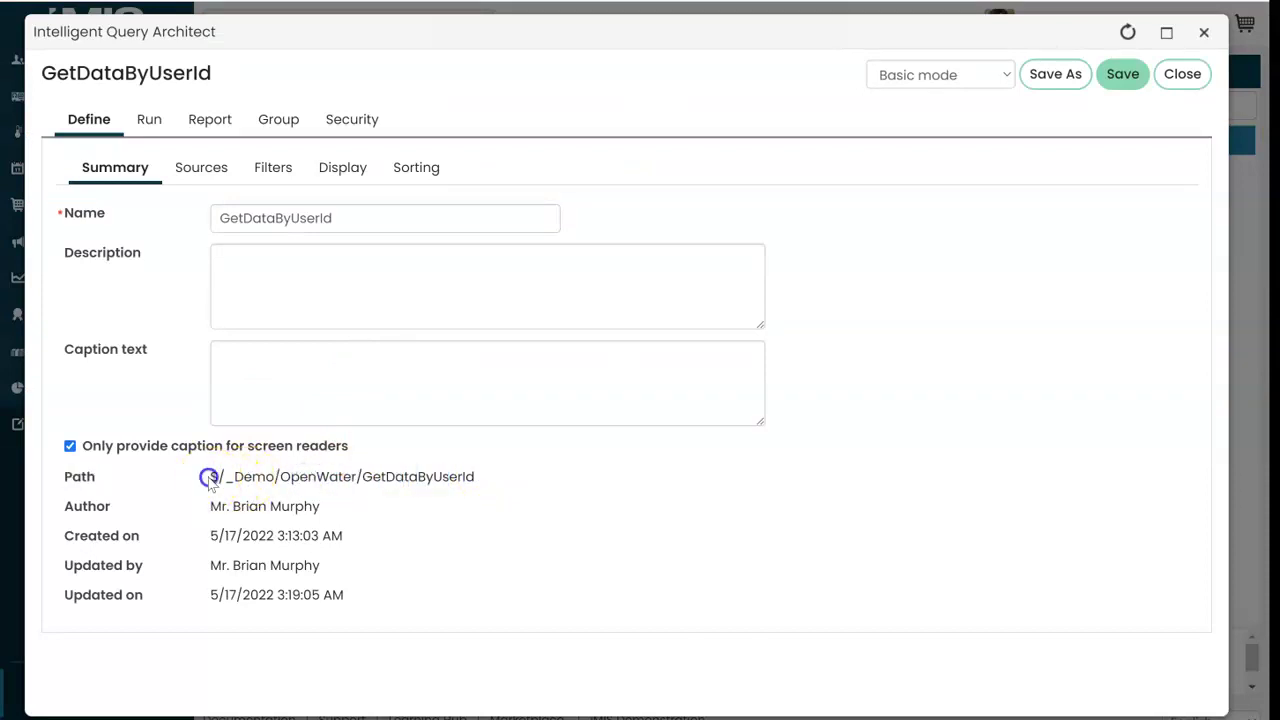
drag(234, 474, 465, 474)
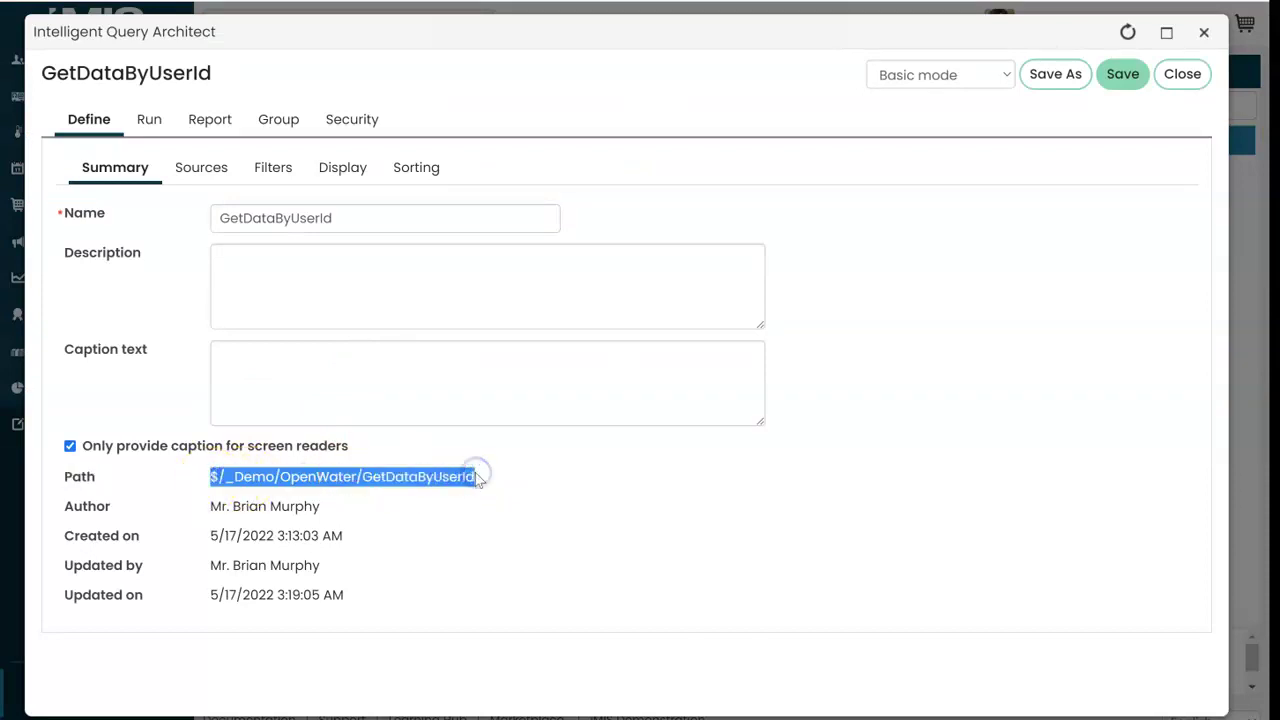
Step: Review the query's Sources and Filters, switch to Advanced mode, and view Summary and Display
click(189, 172)
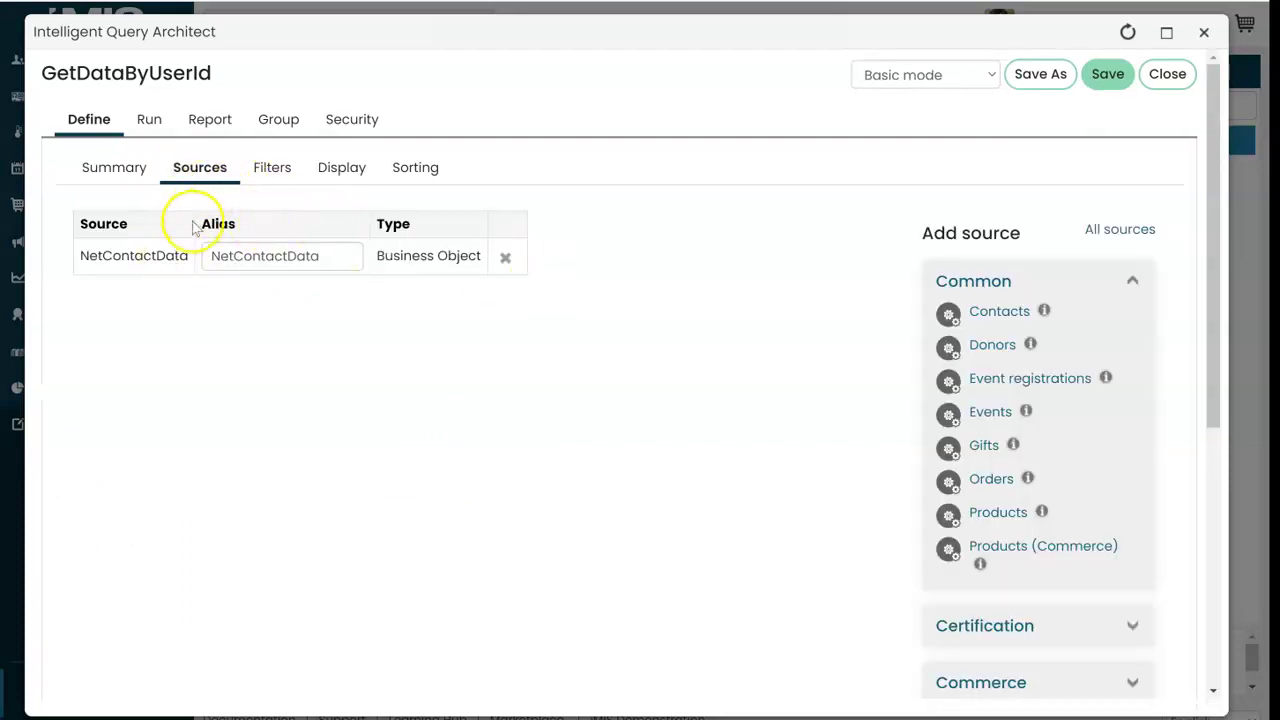
click(266, 170)
click(190, 167)
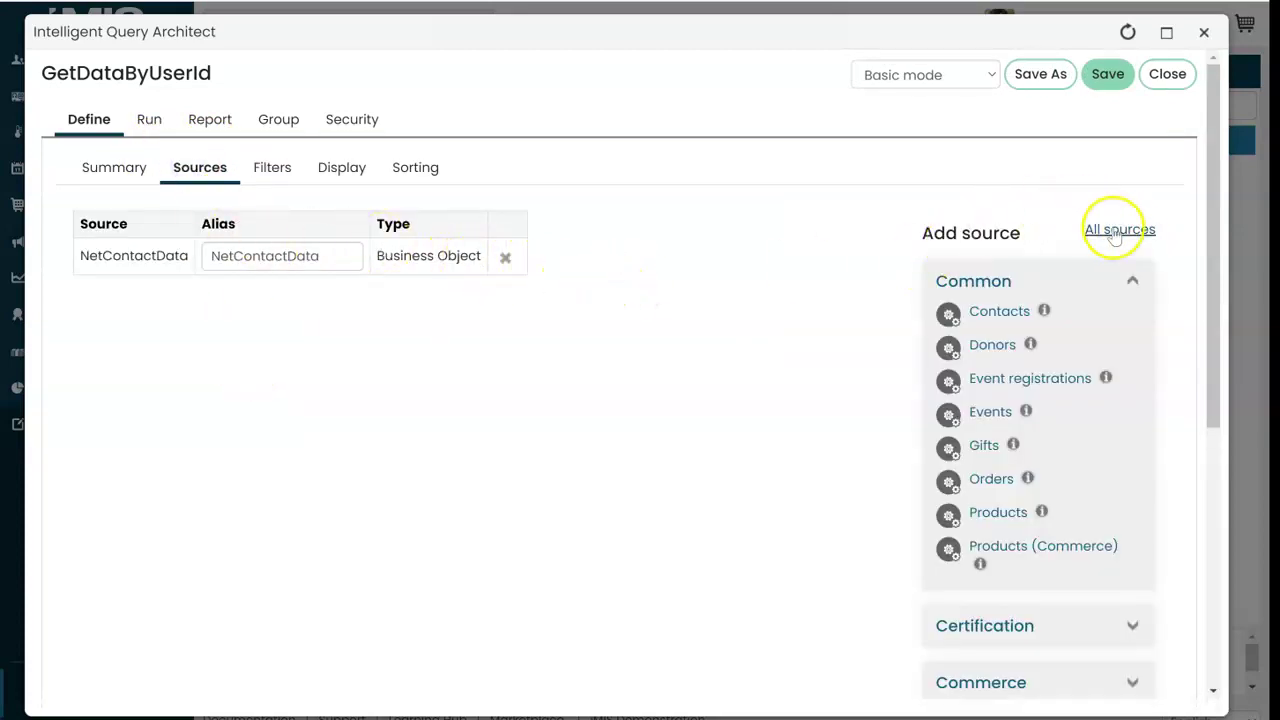
click(928, 75)
click(926, 98)
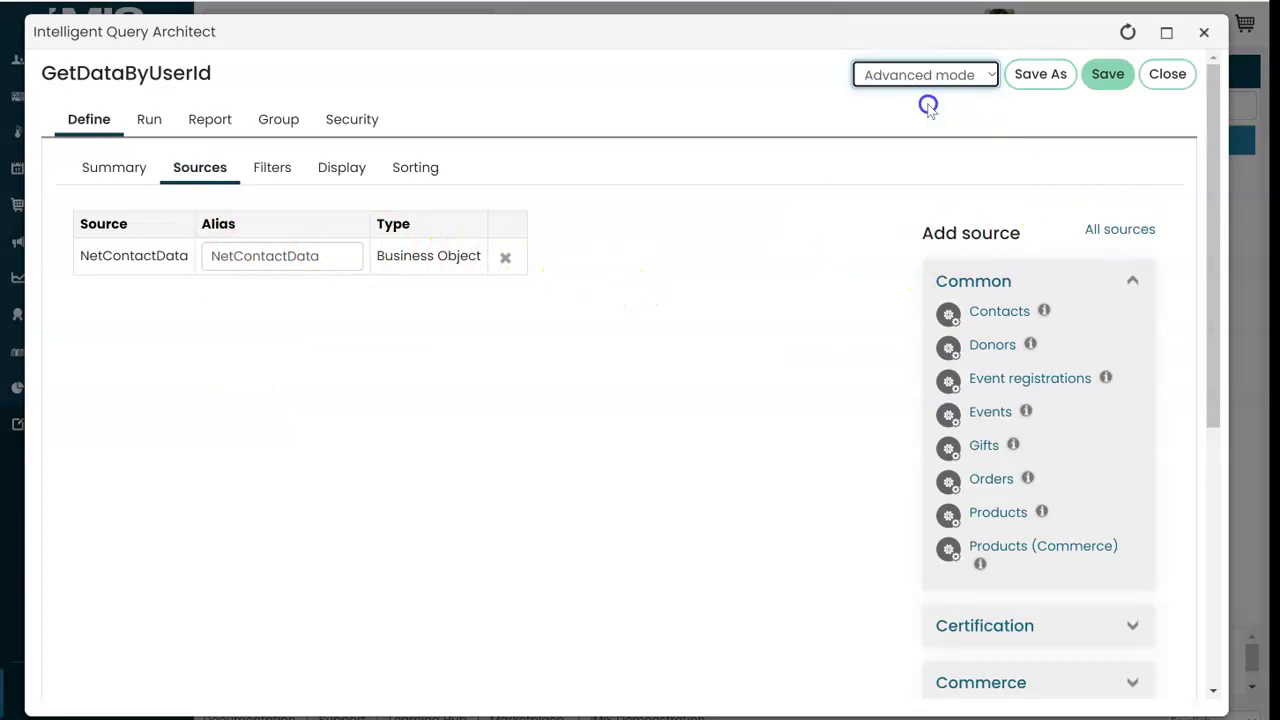
click(120, 169)
click(362, 168)
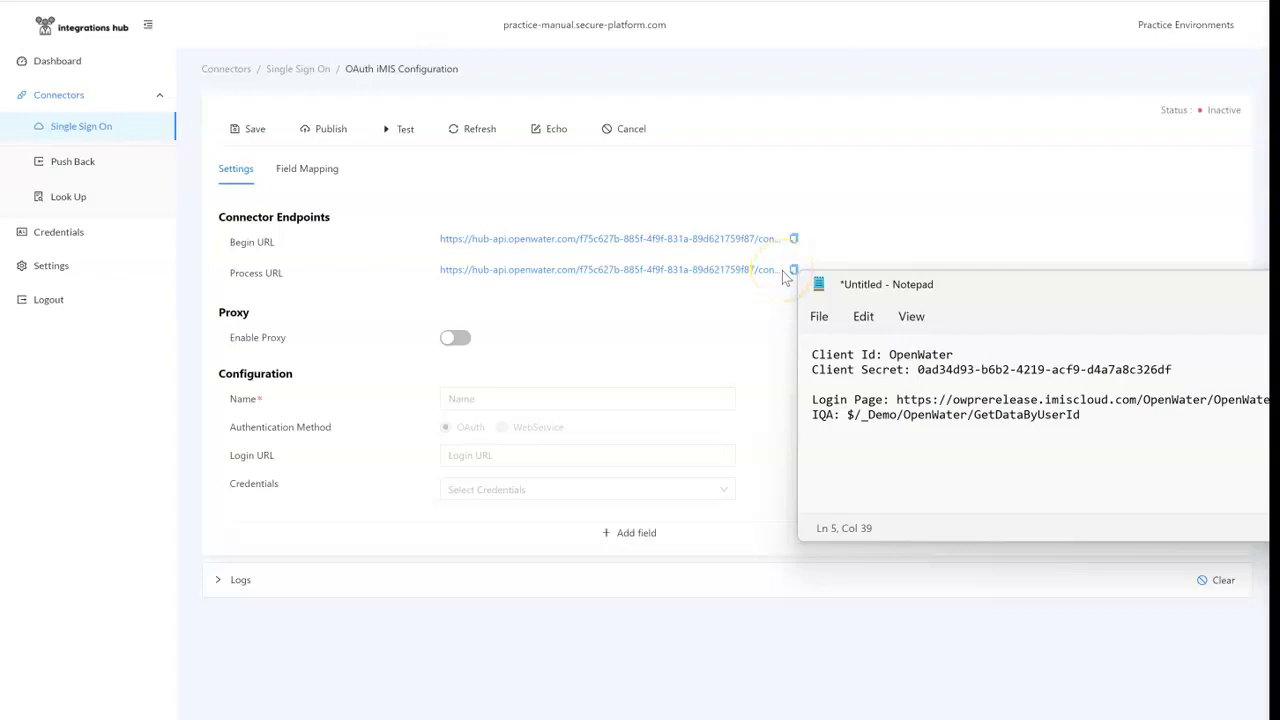
Step: Name the connector 'SSO with iMIS', paste the OpenWater login page URL as its Login URL, and start a new credential
click(469, 396)
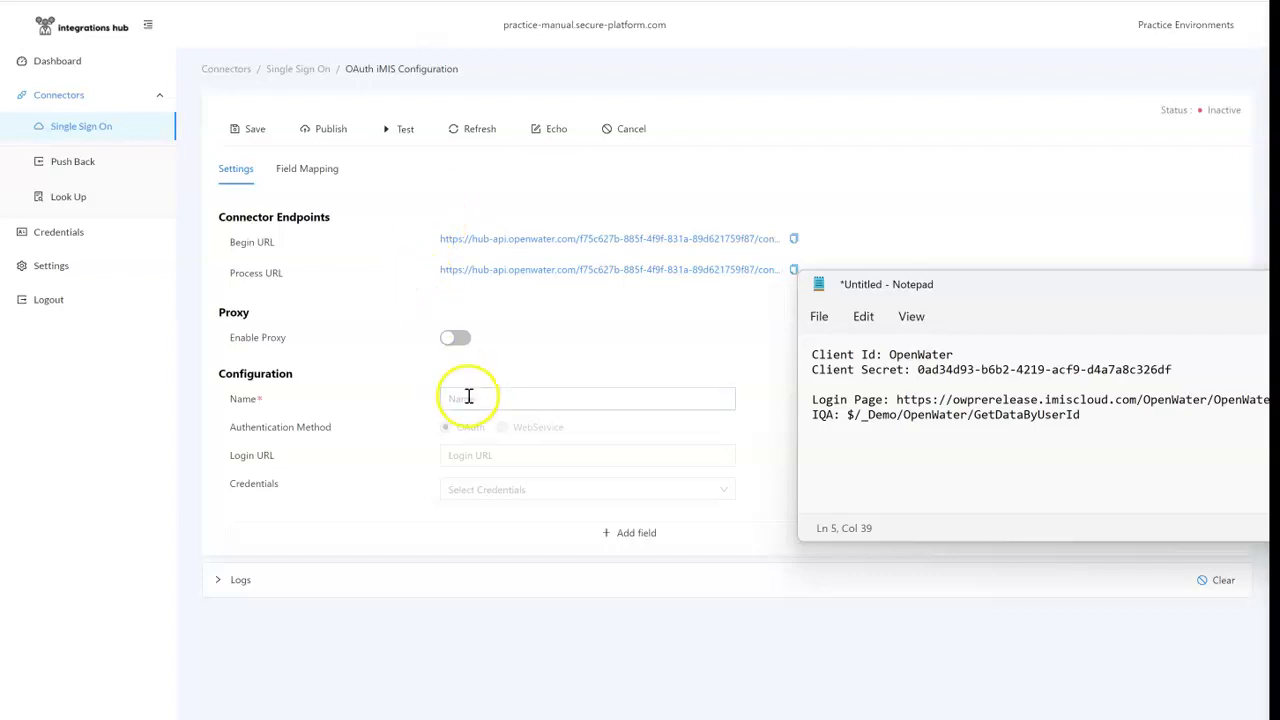
text(SSO with iMIS)
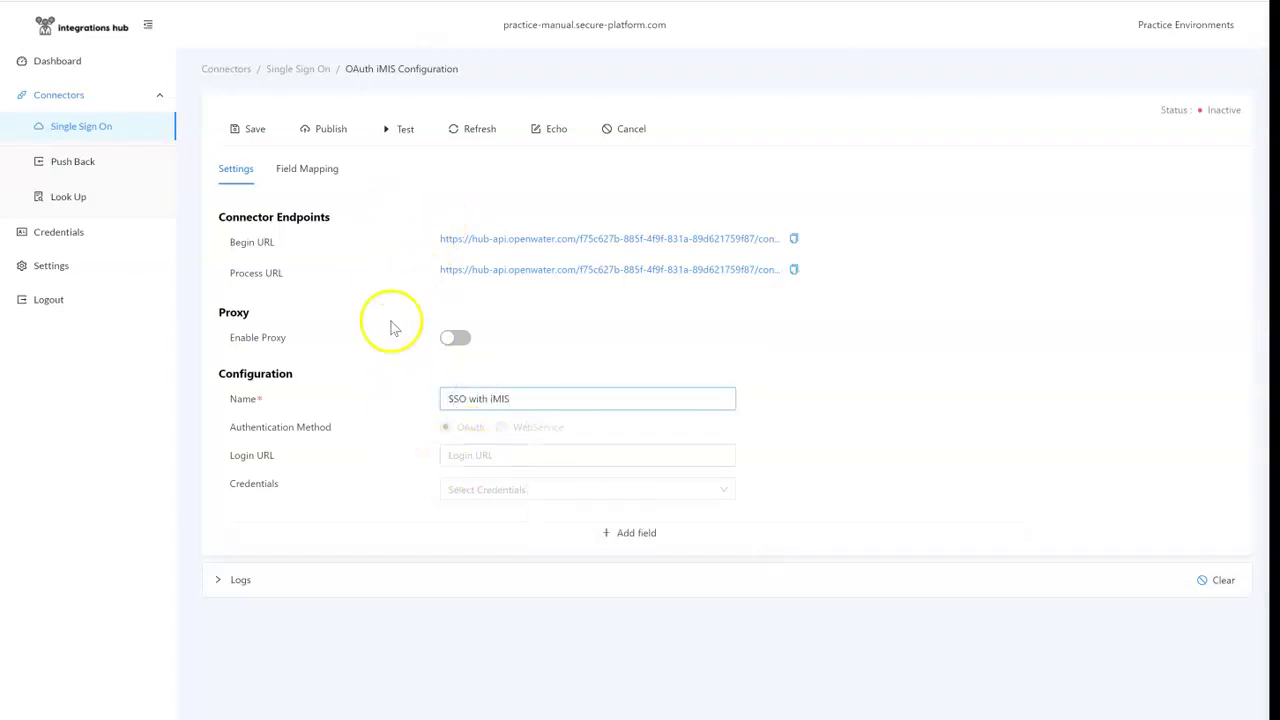
key(alt+Tab)
drag(531, 474, 812, 424)
drag(1173, 548, 643, 544)
key(ctrl+c)
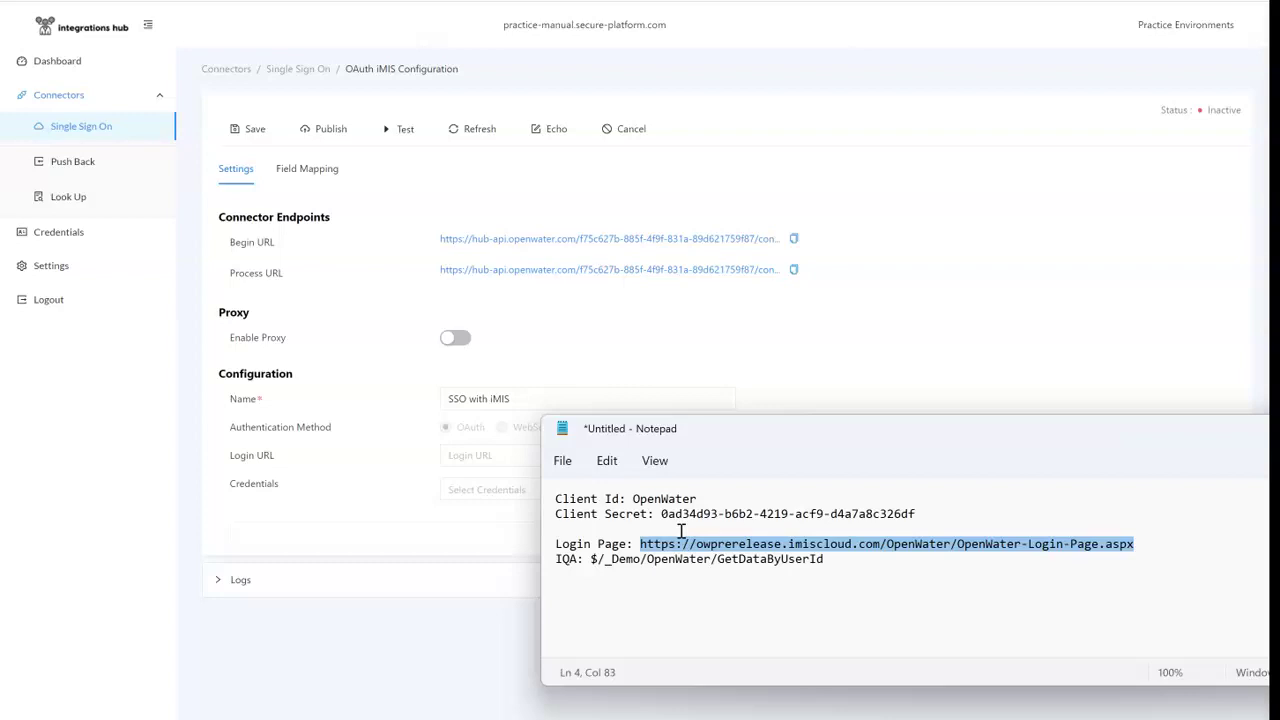
click(512, 462)
key(ctrl+v)
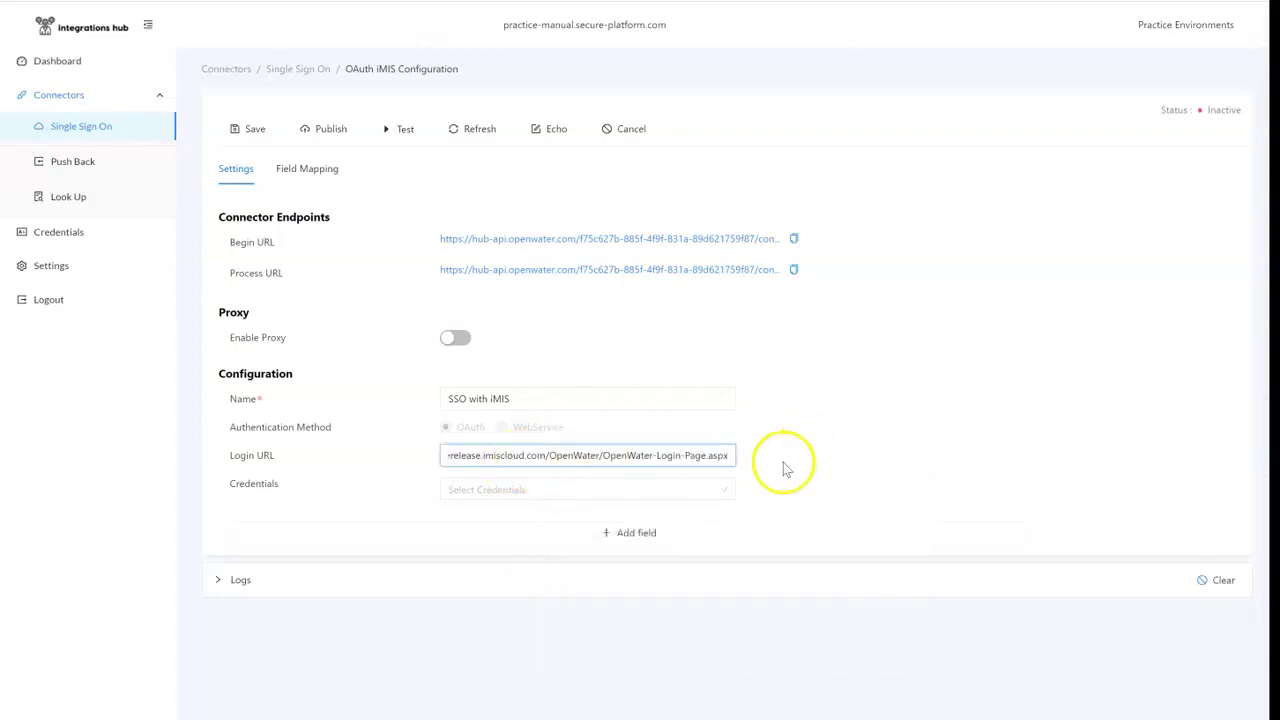
click(520, 498)
click(572, 518)
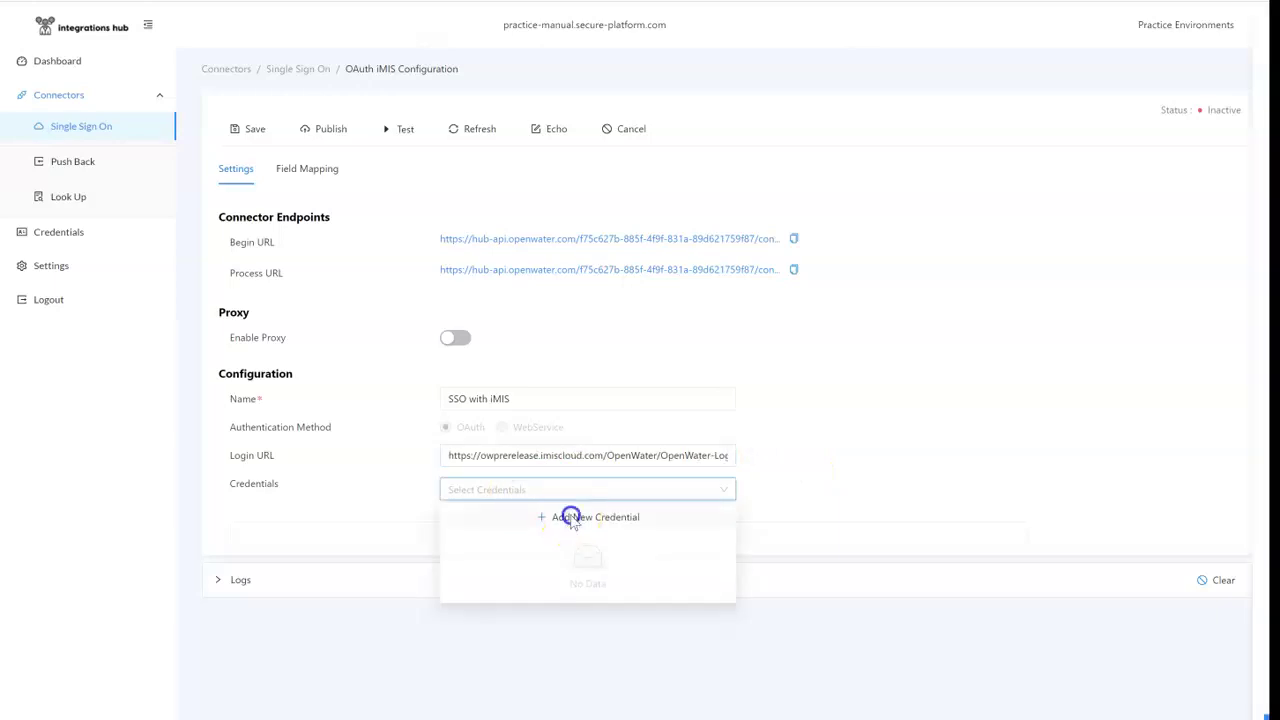
Step: Name the credential 'imIS', with the iMIS base address as Service Base URL and Client Id OpenWater
click(1129, 121)
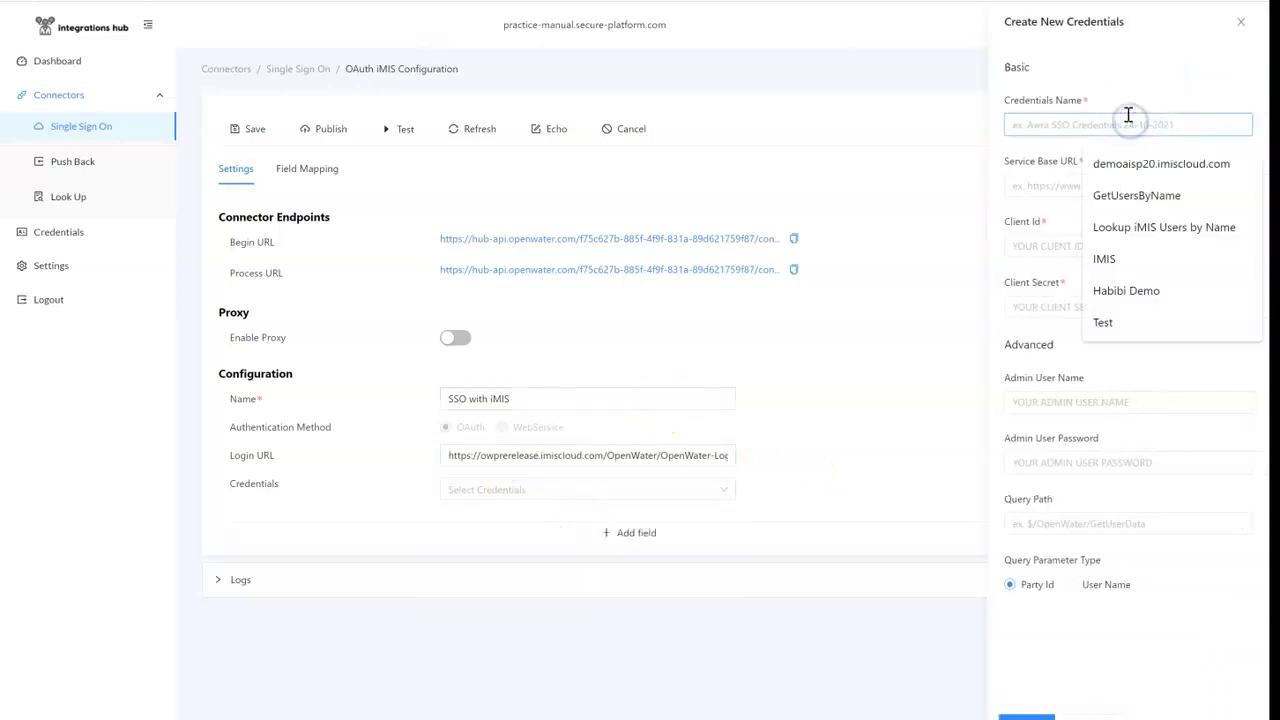
text(imIS)
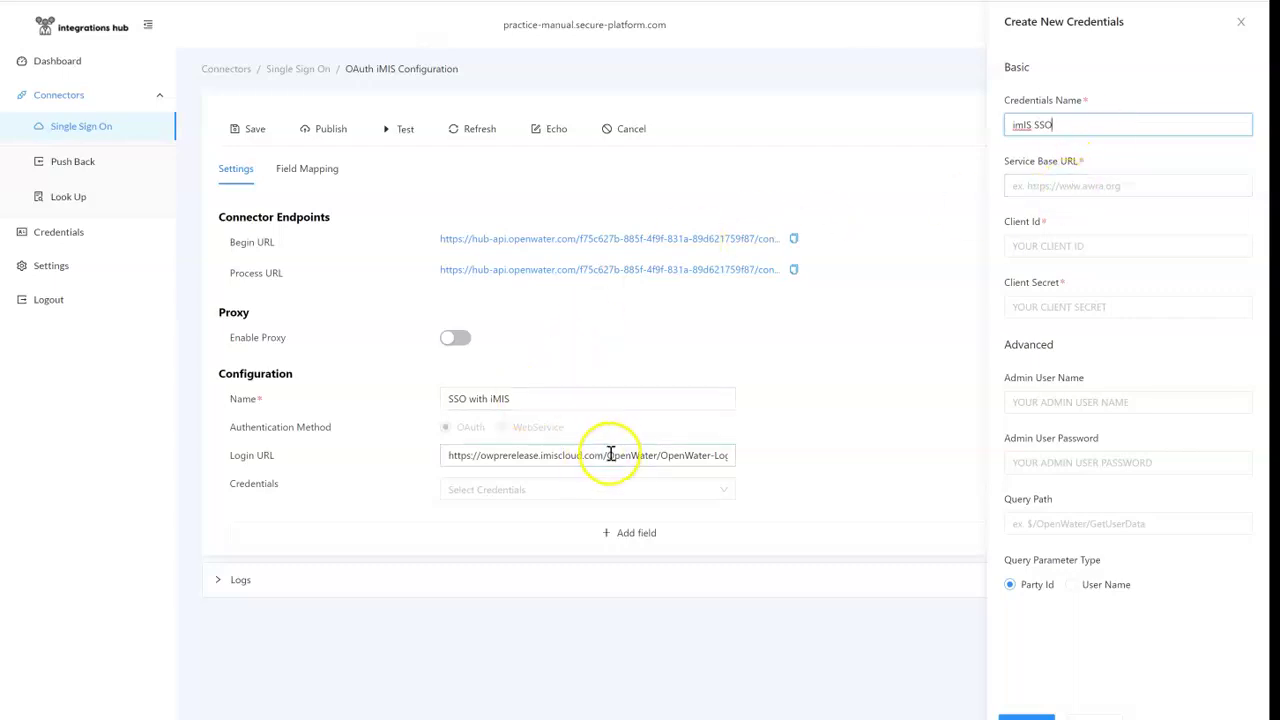
drag(606, 457, 297, 451)
key(ctrl+c)
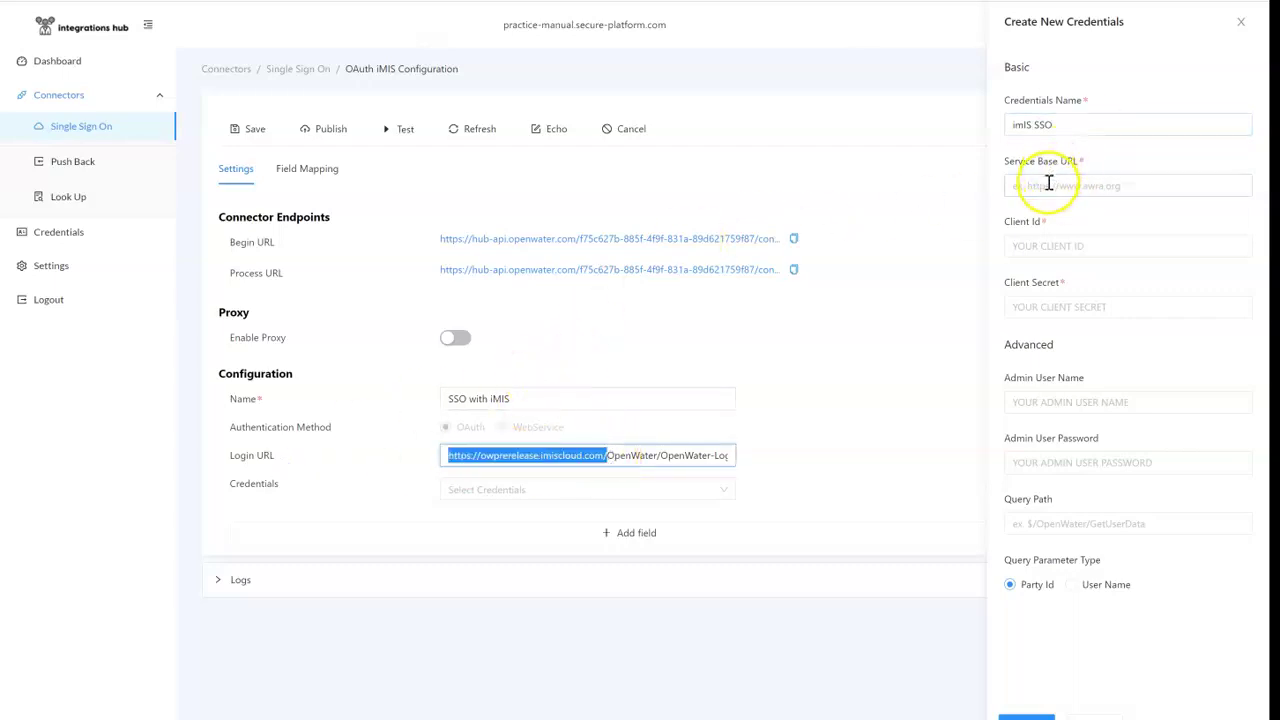
click(1047, 185)
key(ctrl+v)
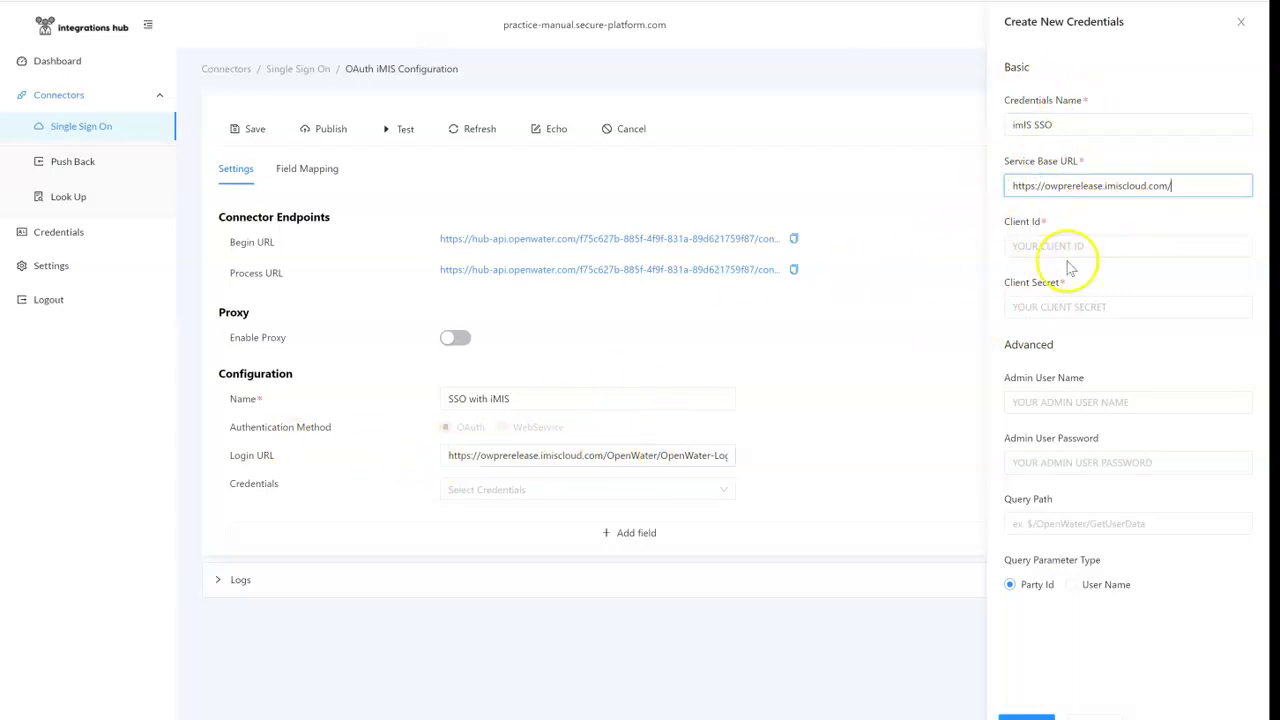
key(alt+Tab)
double_click(664, 498)
click(1066, 250)
key(ctrl+v)
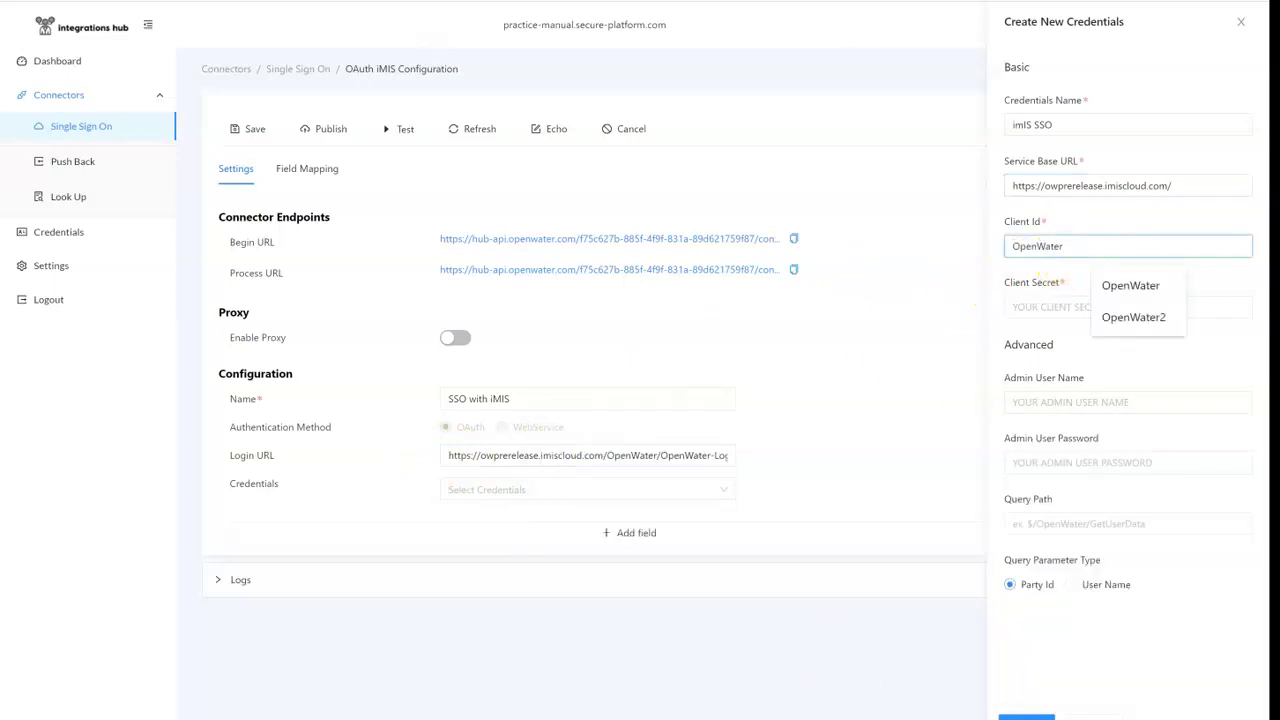
Step: Enter the client secret from the notes and fill in the admin user name
key(alt+Tab)
drag(916, 514, 682, 518)
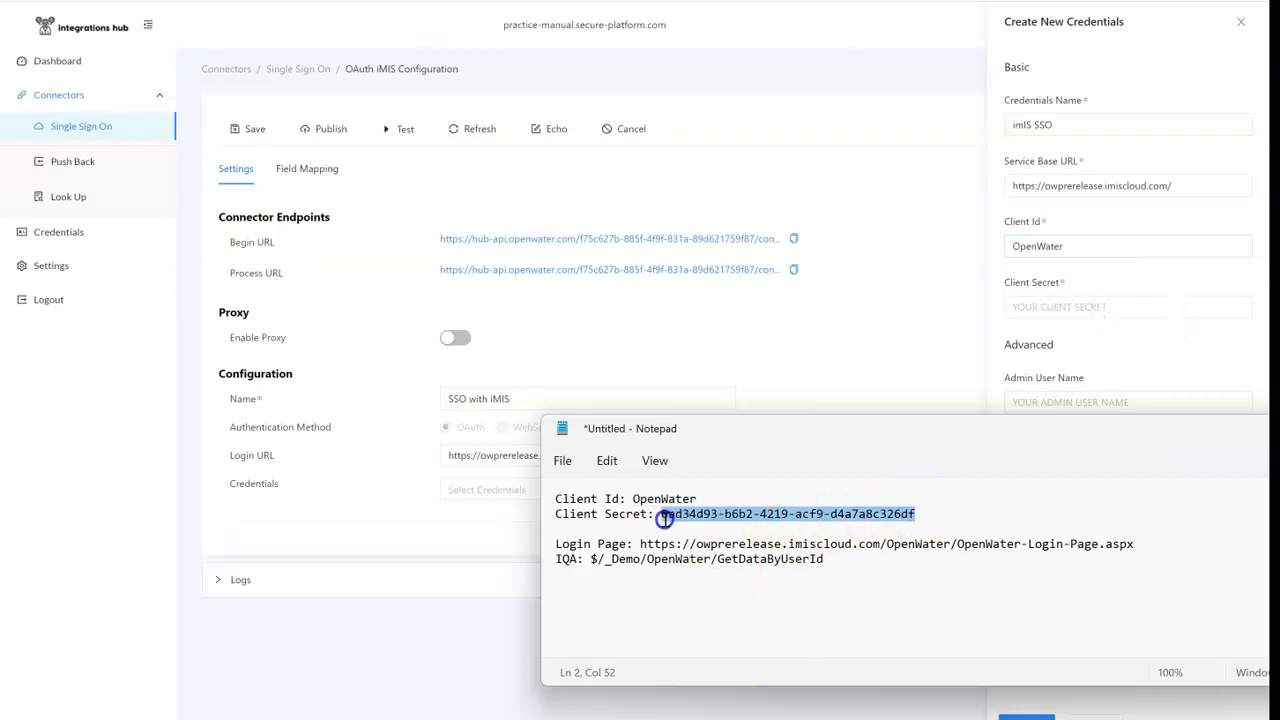
click(1094, 306)
key(ctrl+v)
click(1076, 401)
click(1112, 441)
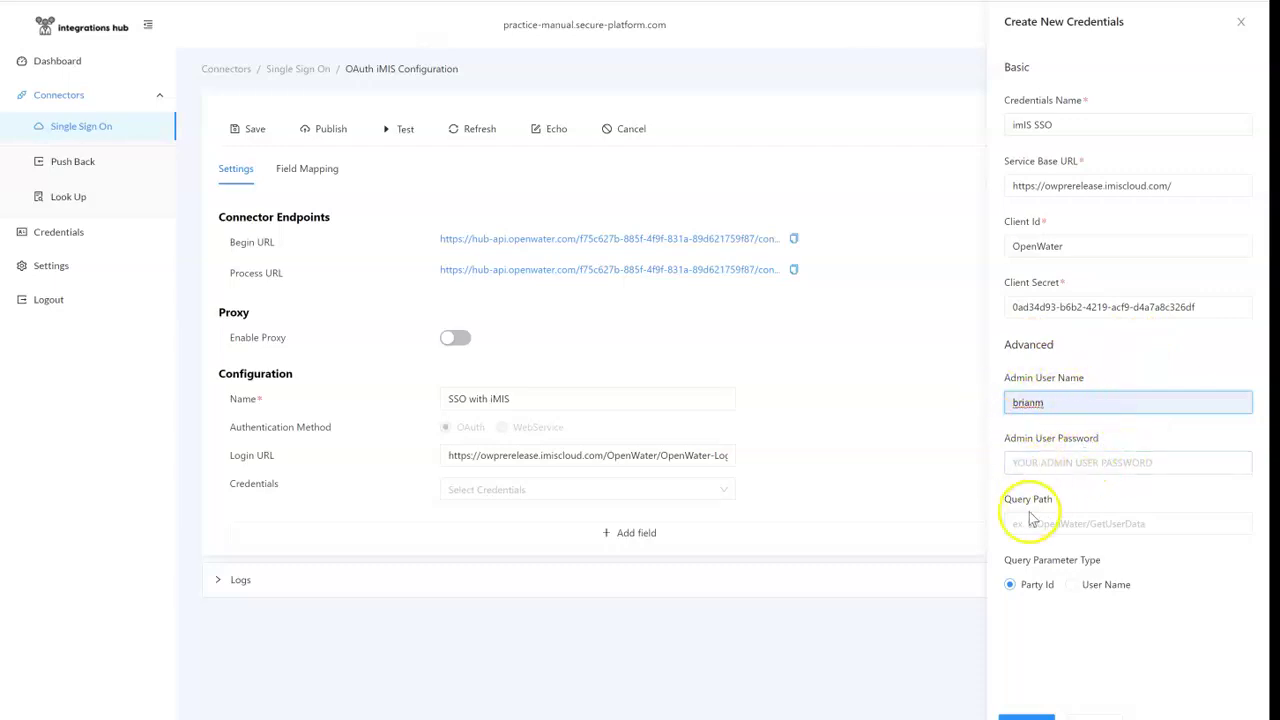
Step: Set Query Path to $/_Demo/OpenWater/GetDataByUserId, fill the admin password, and save the credential
key(alt+Tab)
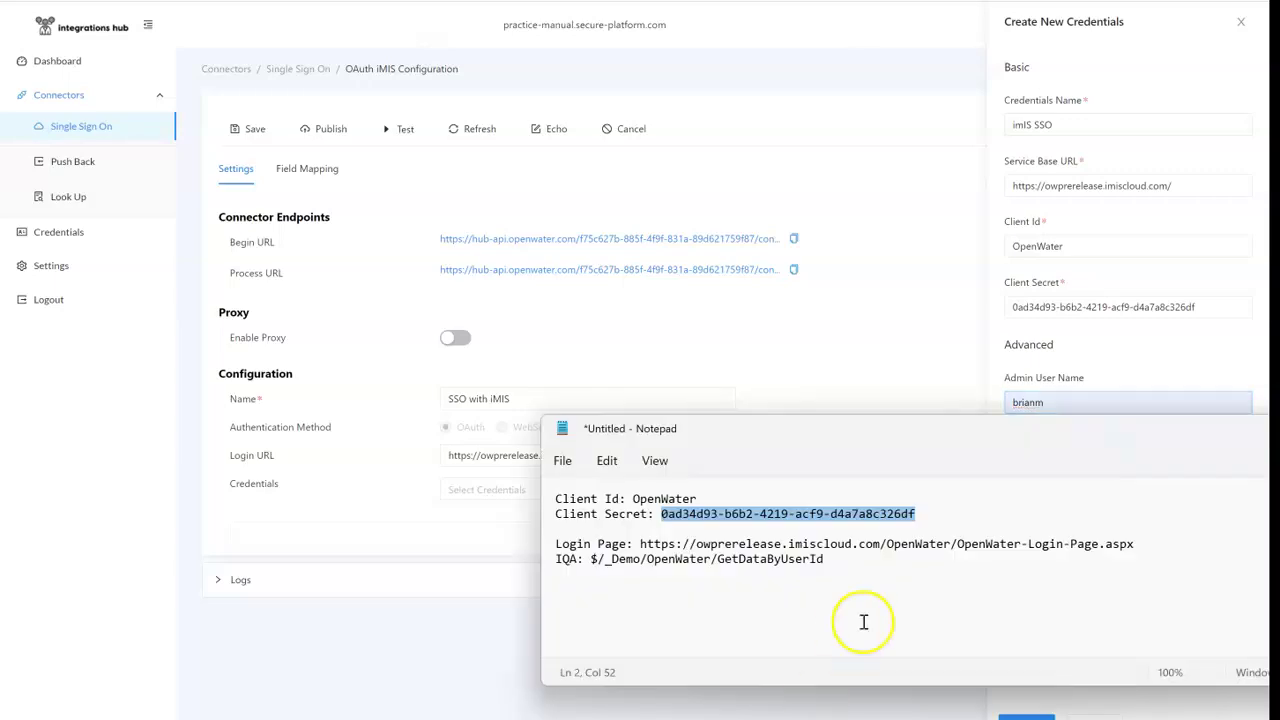
drag(857, 563, 598, 560)
key(ctrl+c)
click(1137, 362)
click(1051, 524)
key(ctrl+v)
click(1075, 462)
click(1117, 435)
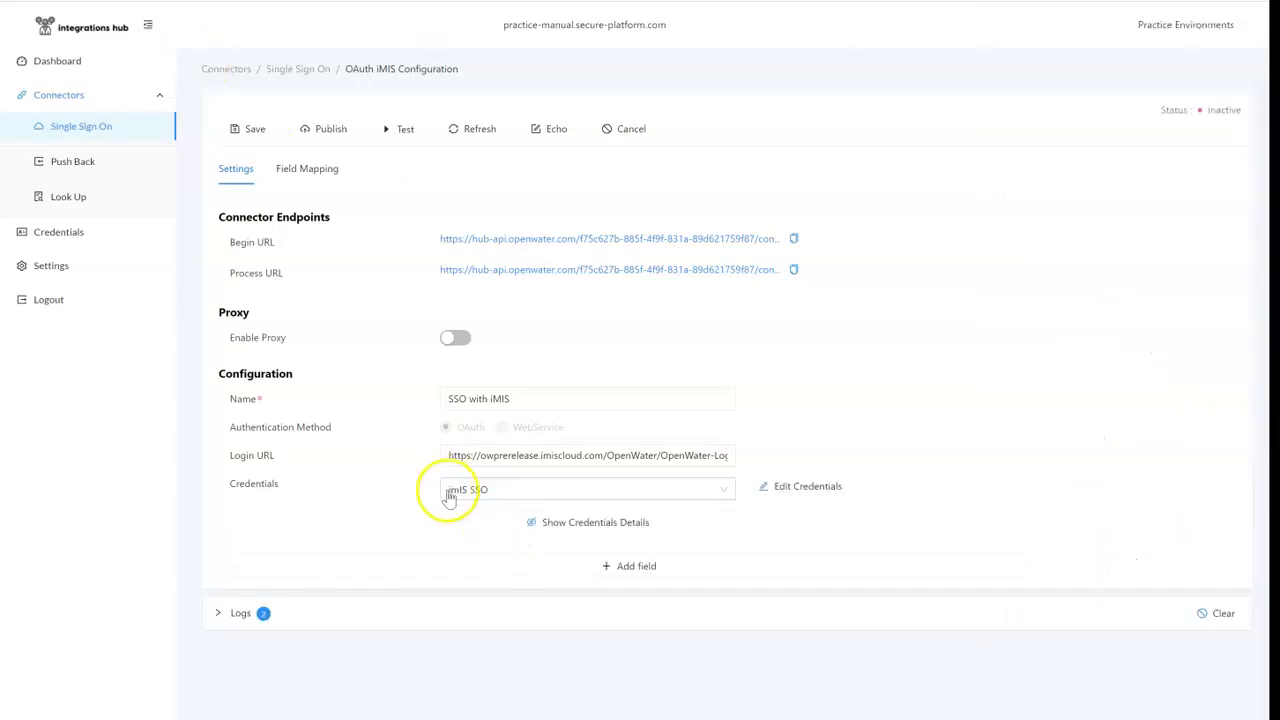
click(251, 128)
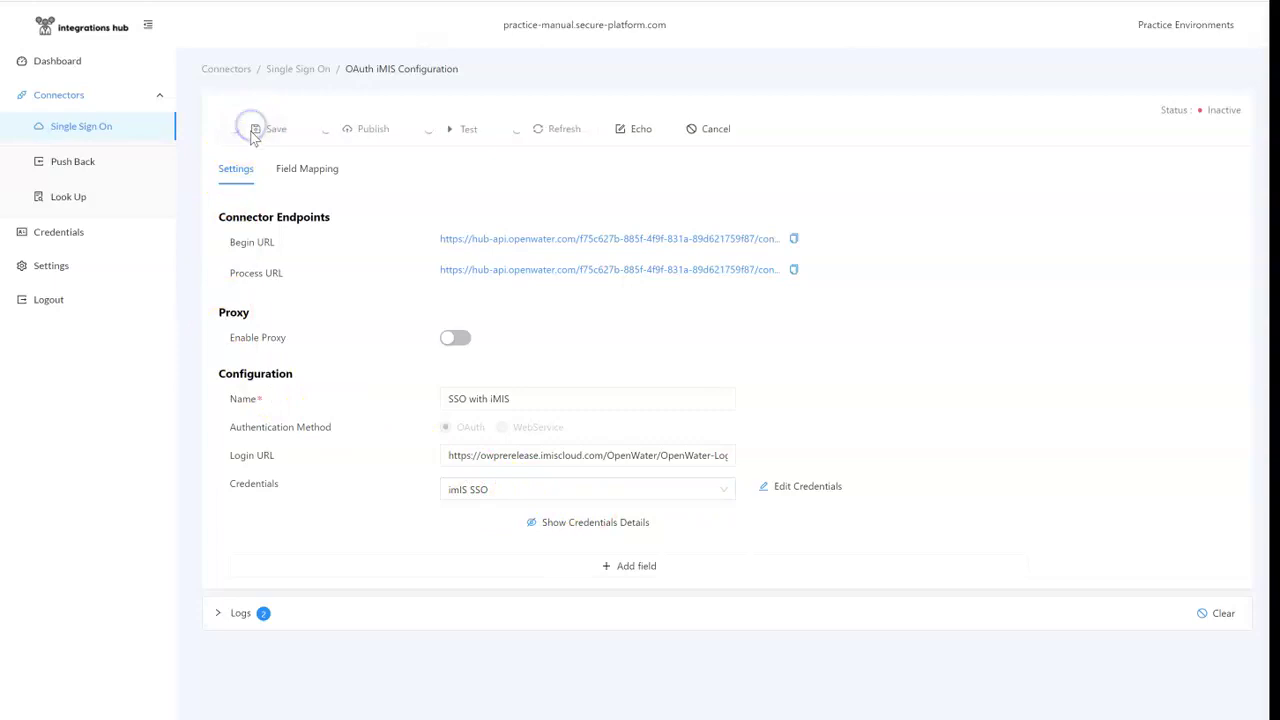
Step: Try a Job Title to Query field-mapping row on the connector, then remove it
click(312, 172)
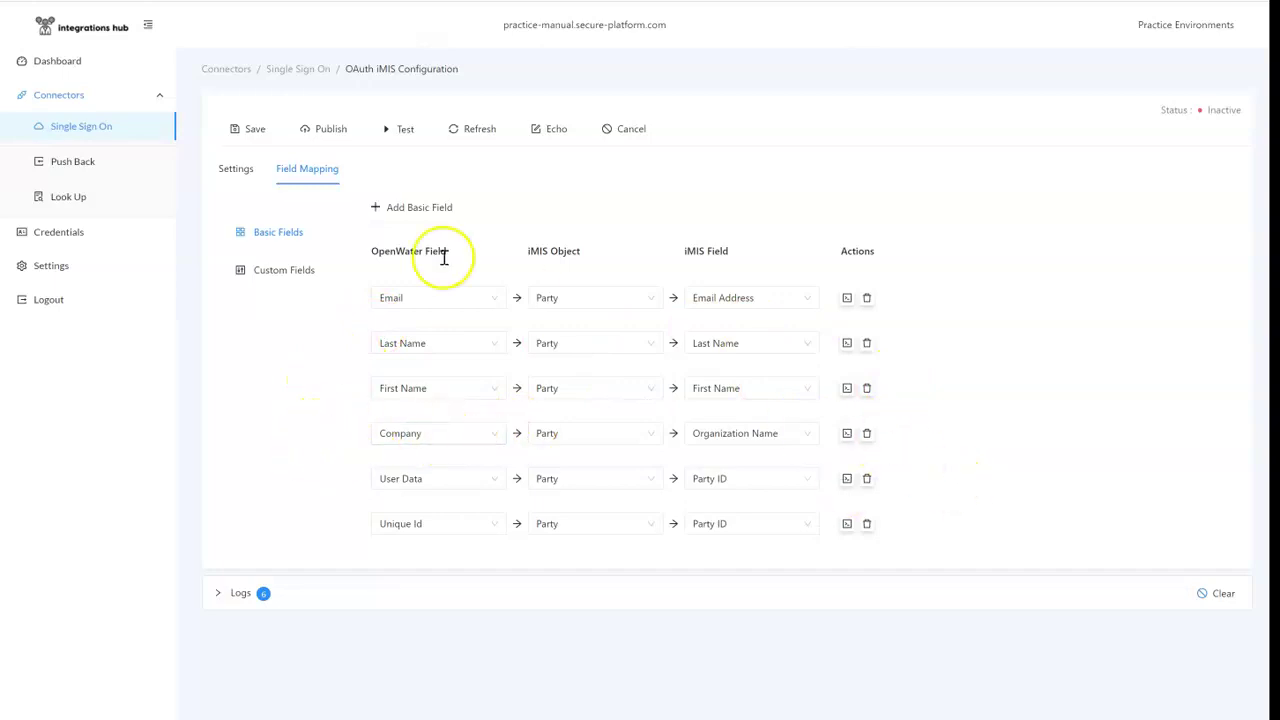
click(433, 212)
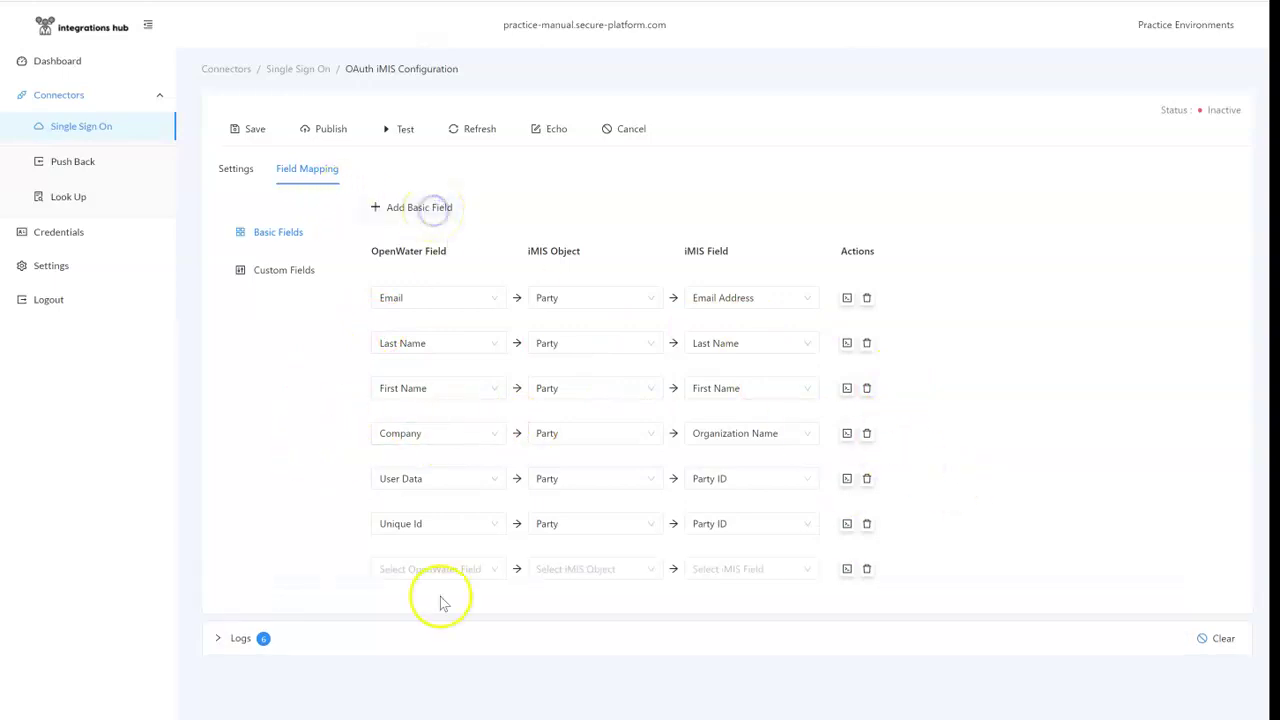
click(460, 568)
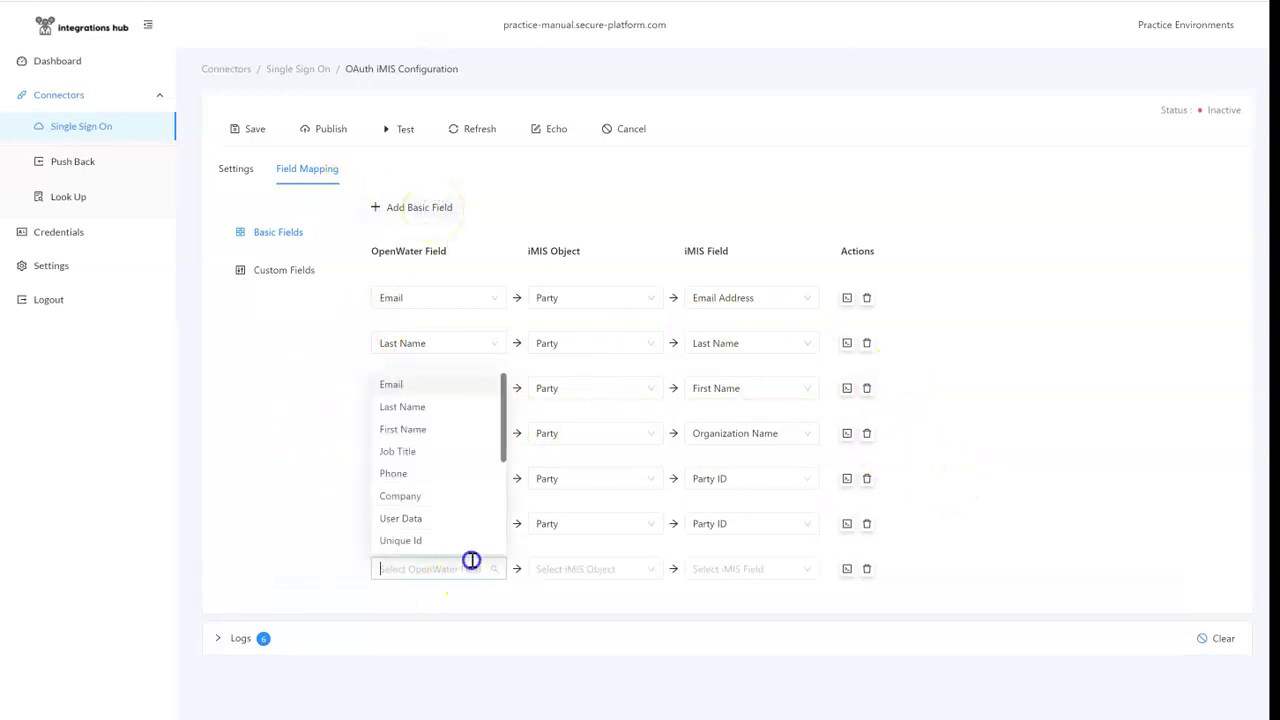
click(428, 452)
click(614, 570)
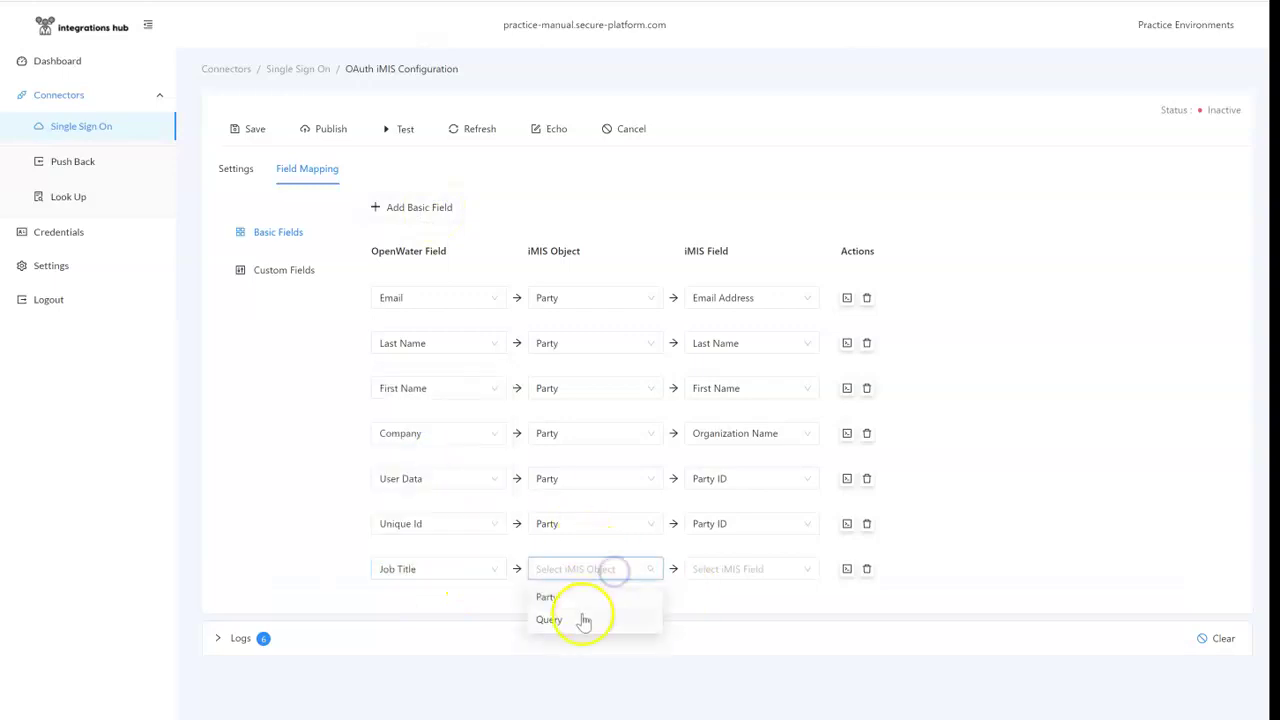
click(586, 618)
click(746, 569)
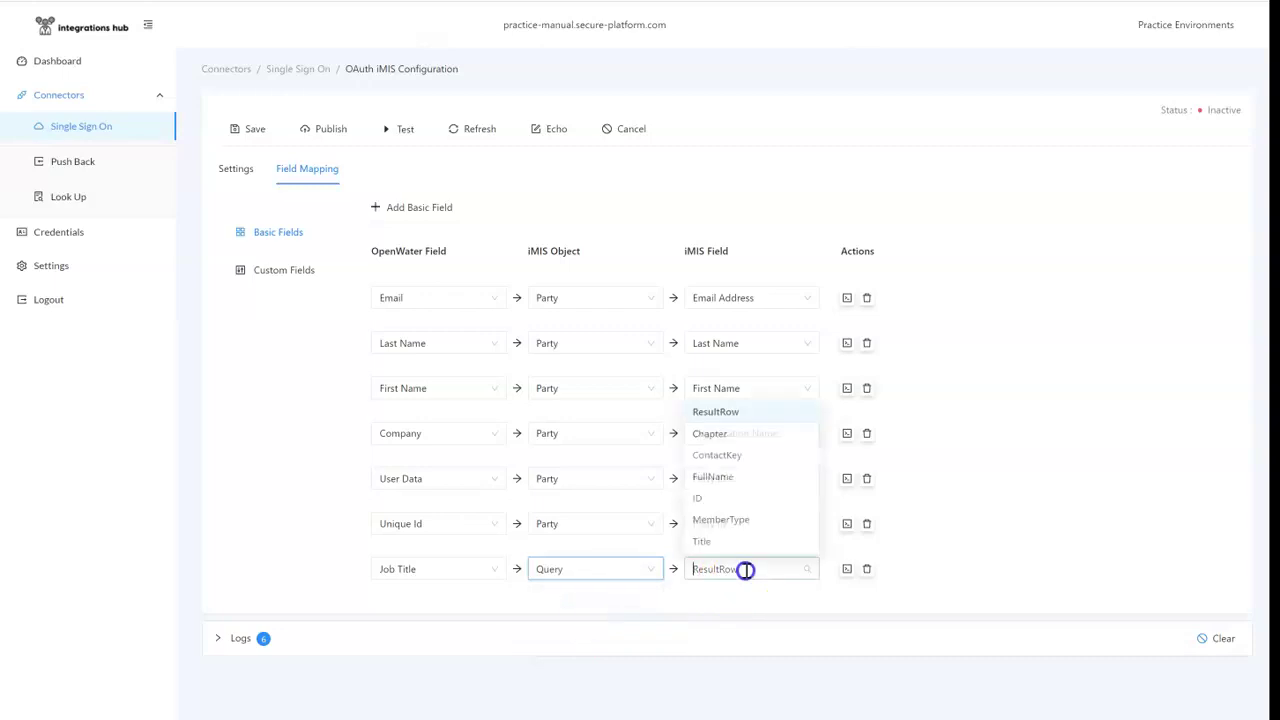
click(963, 534)
click(868, 569)
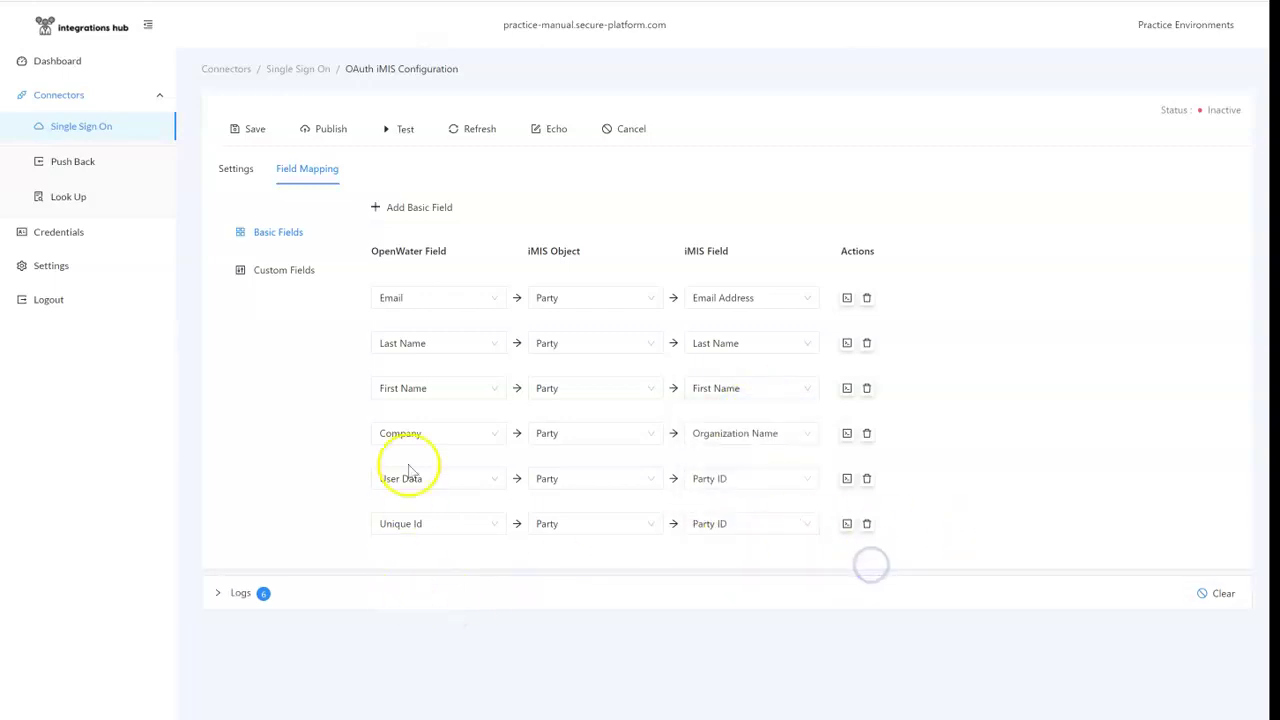
Step: Save and publish the SSO with iMIS connector so its status becomes Active
click(256, 133)
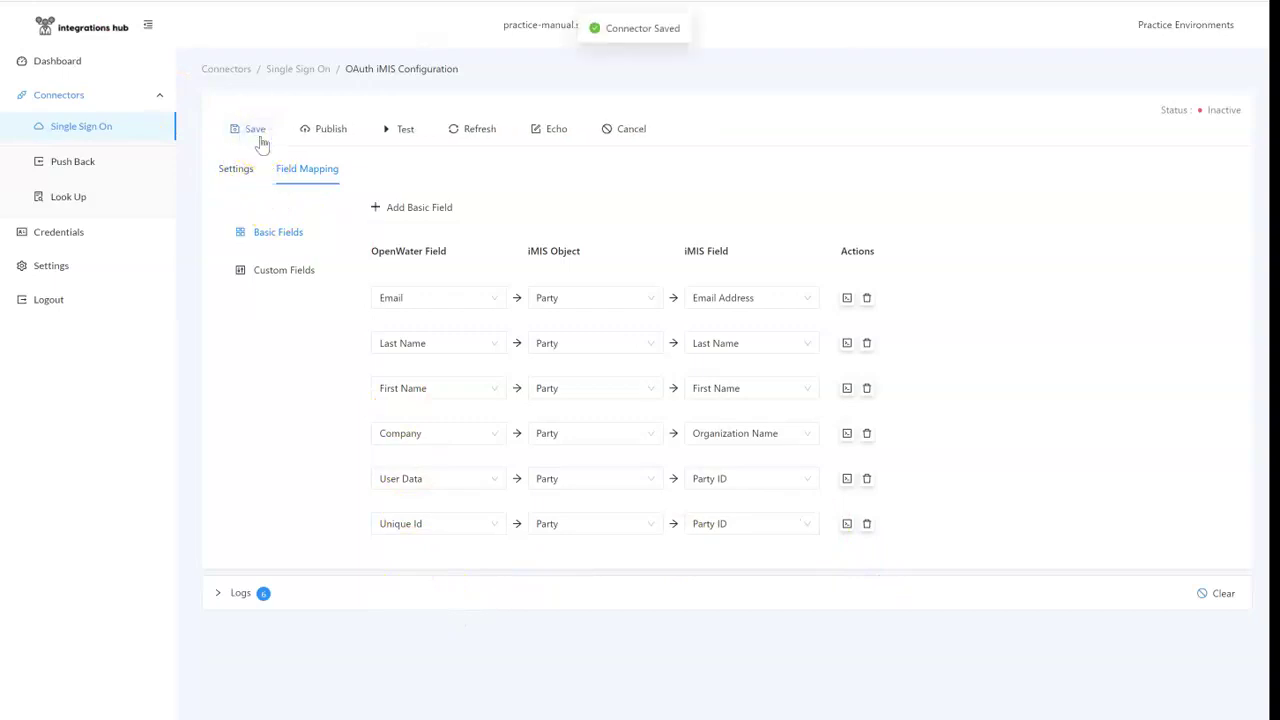
click(322, 130)
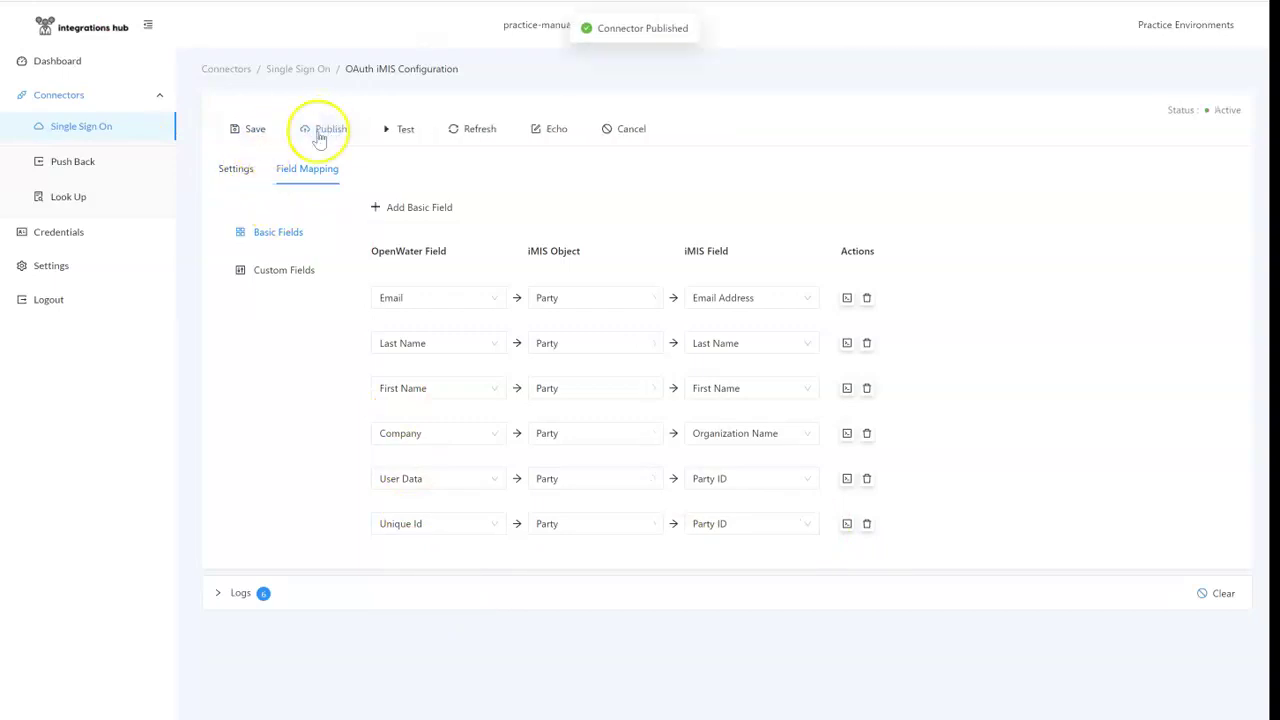
click(240, 170)
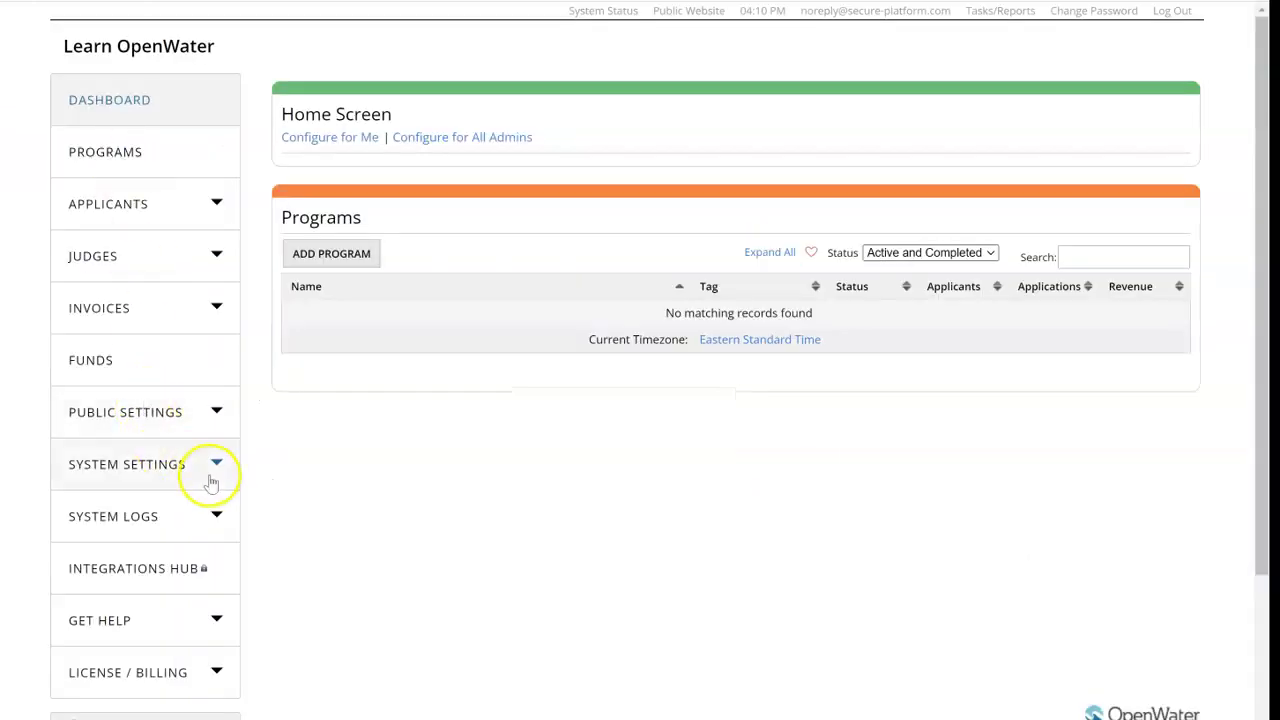
Step: Switch Login Configuration to 3rd Party Corporate Authentication with the Json Web Token provider
click(209, 472)
scroll(220, 478, down, 1)
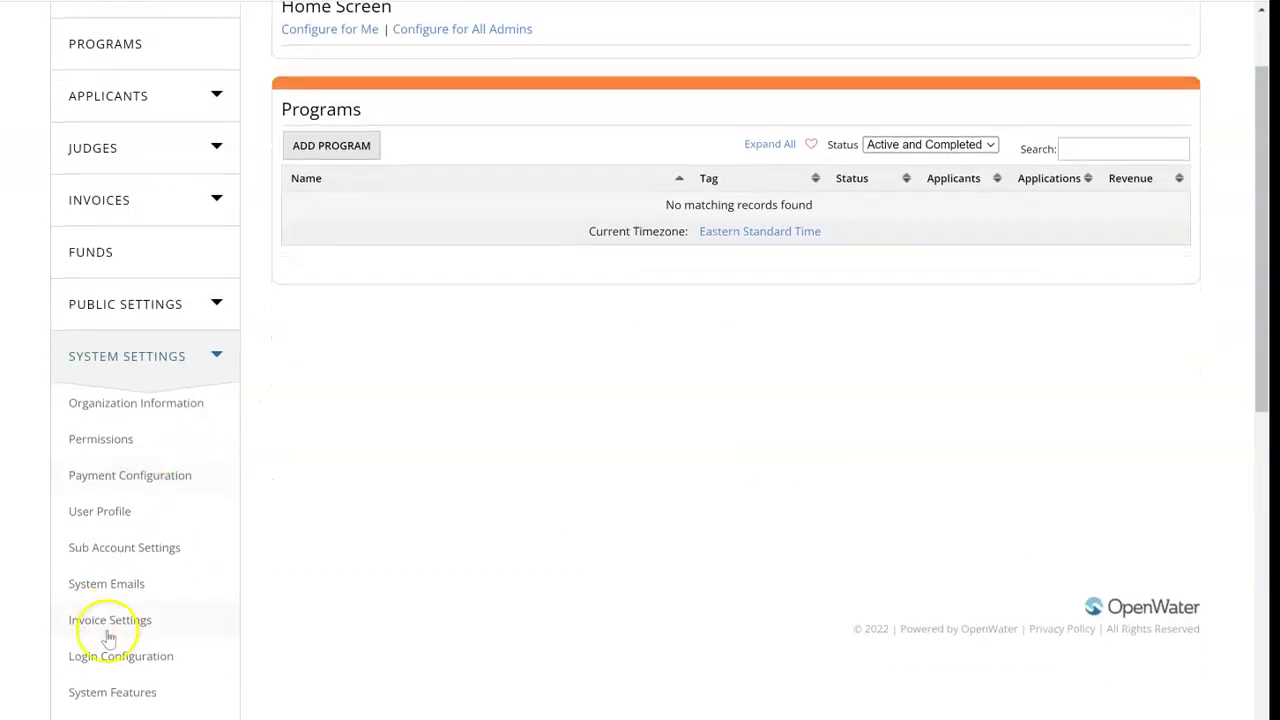
click(109, 664)
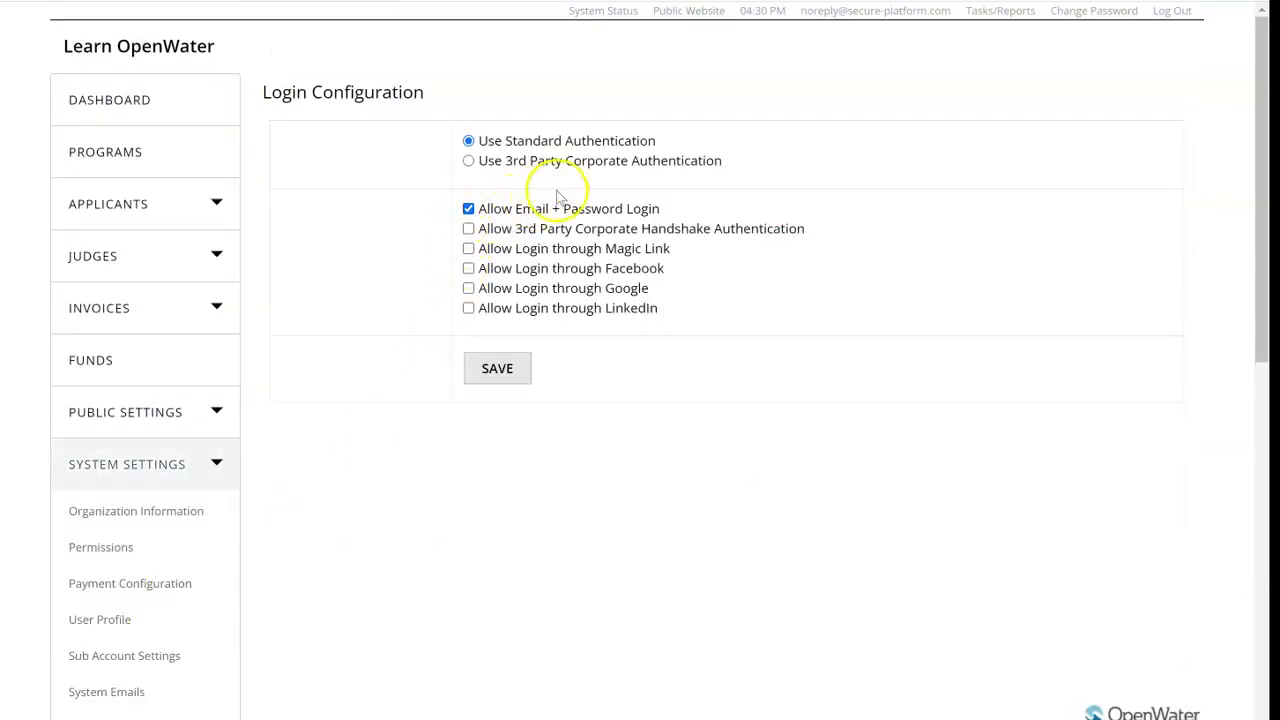
click(592, 168)
click(572, 213)
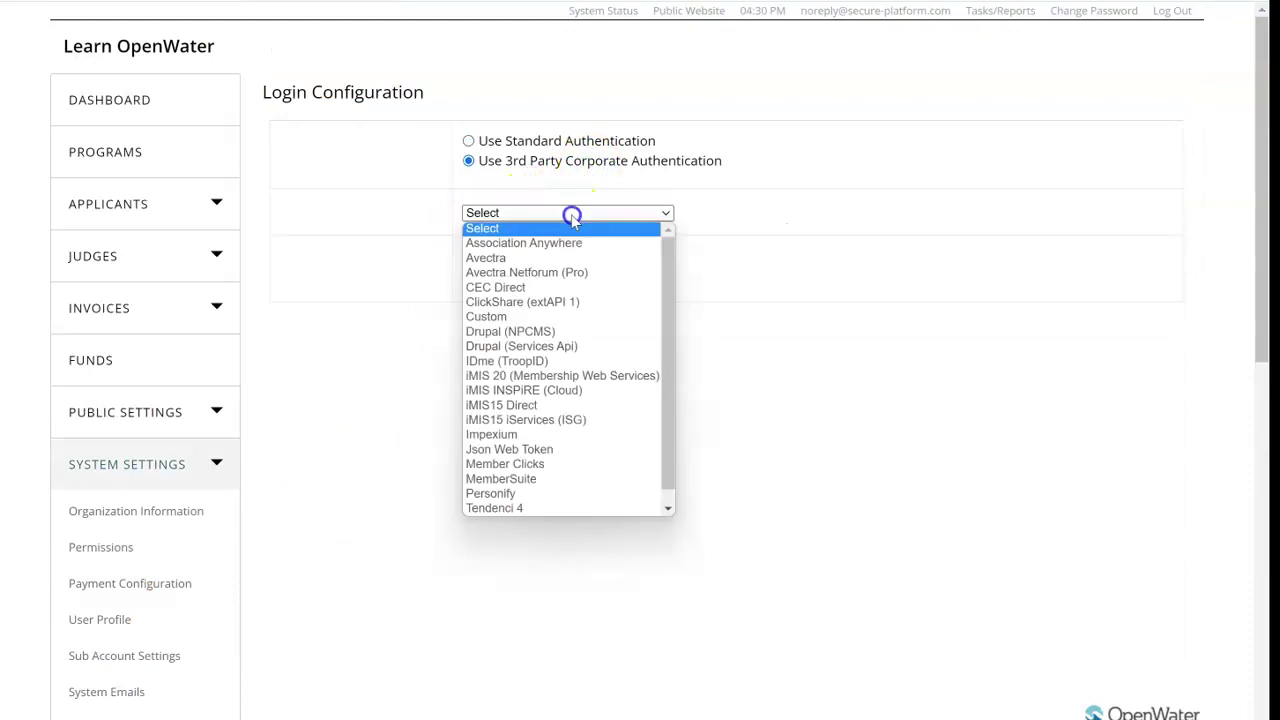
click(545, 448)
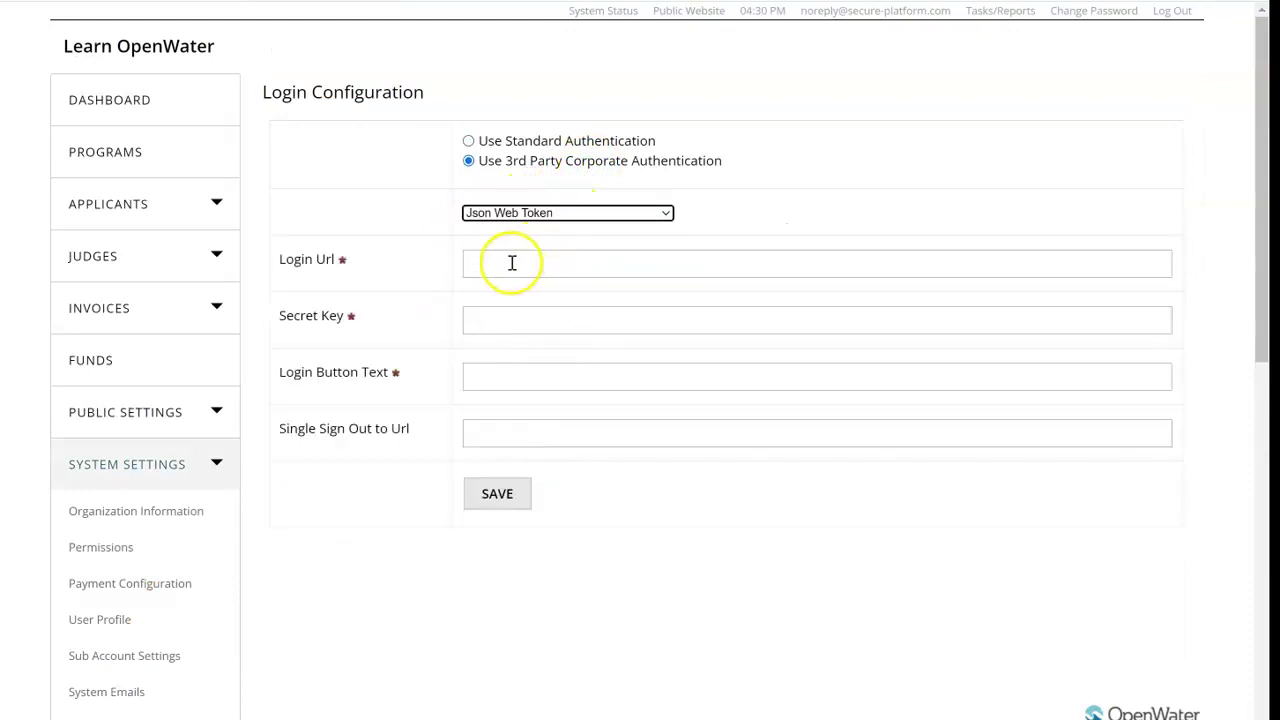
Step: Paste the hub's SSO Login Url, enter the secret key and 'Login with iMIS' button text, save, and open the public site privately
click(509, 263)
key(ctrl+v)
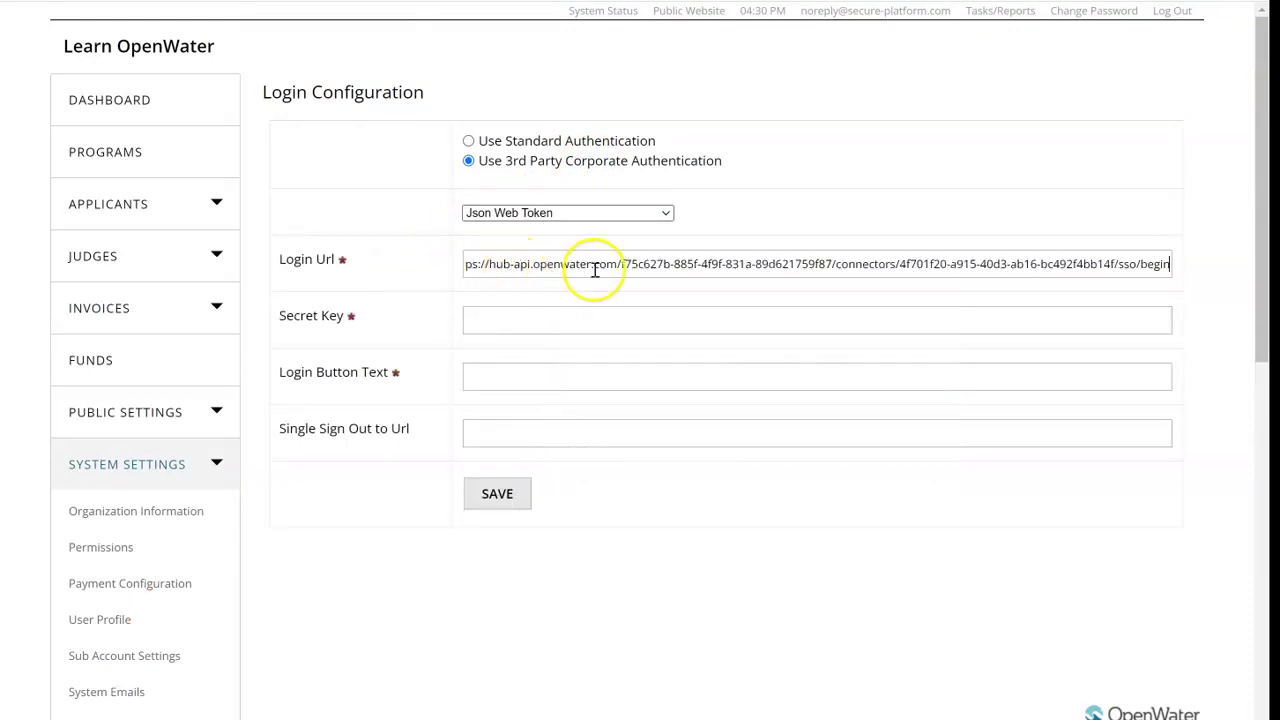
click(471, 313)
text(secret)
click(507, 386)
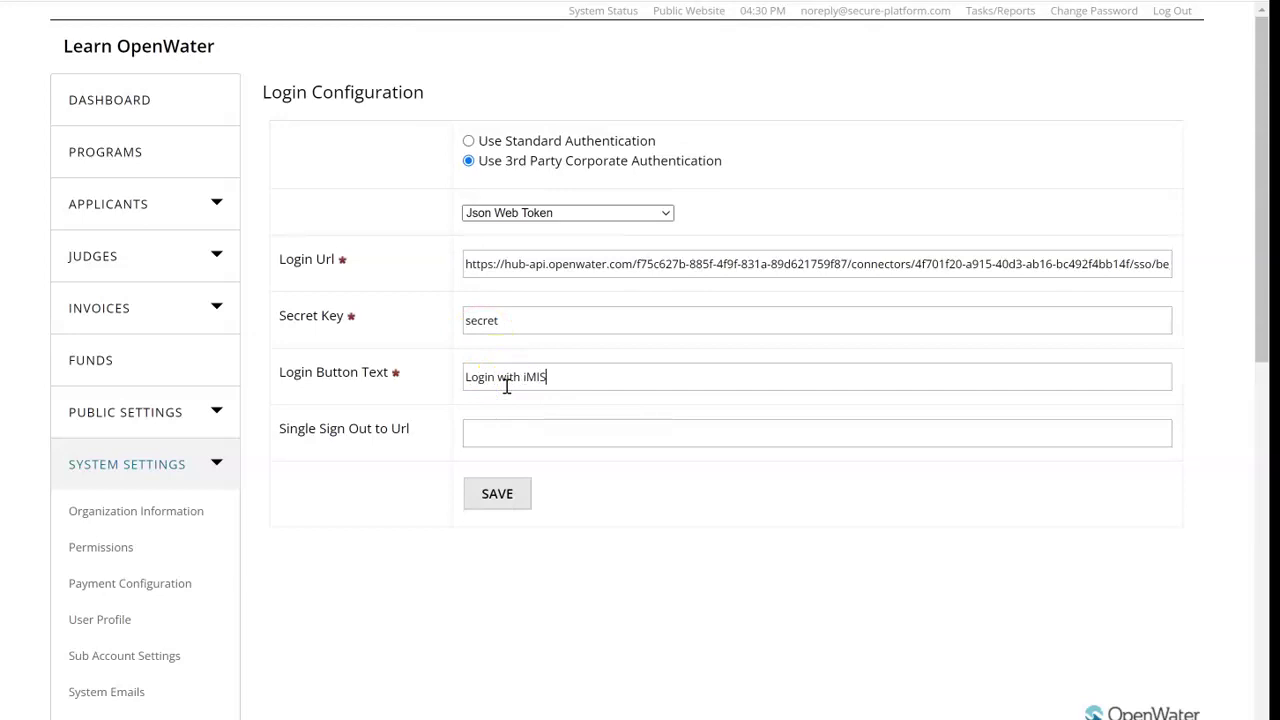
click(505, 500)
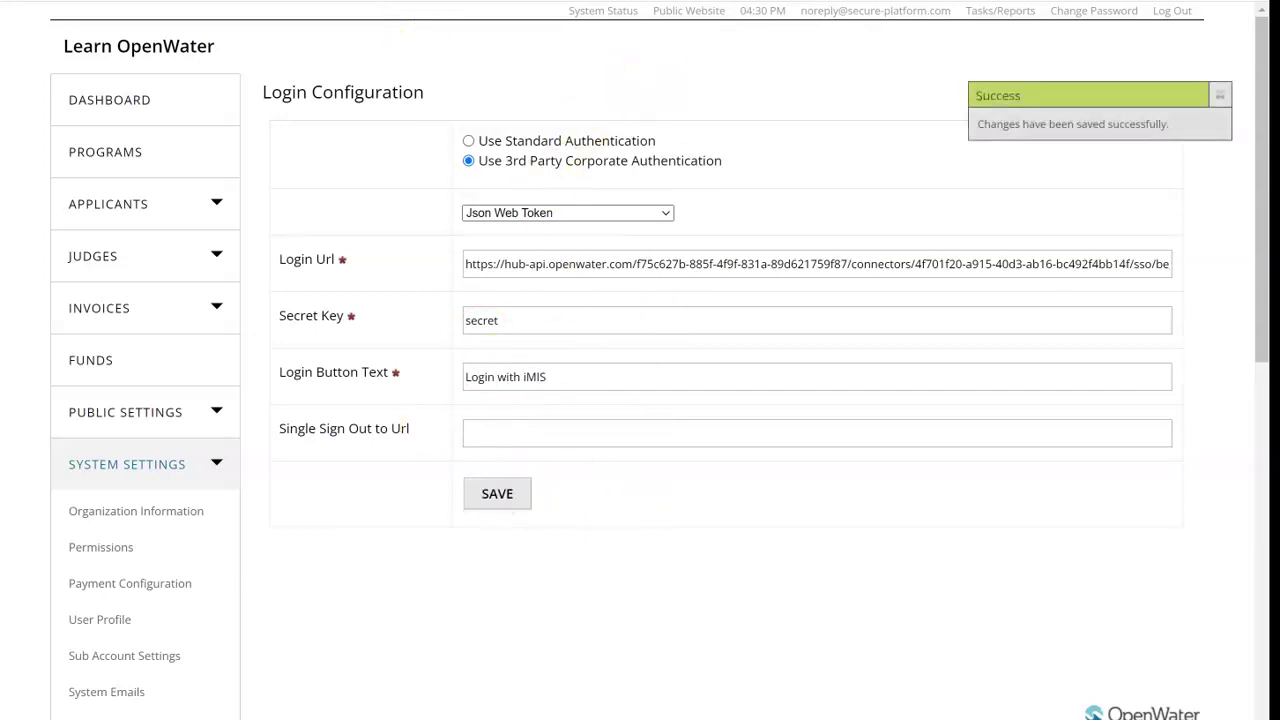
right_click(709, 21)
click(769, 80)
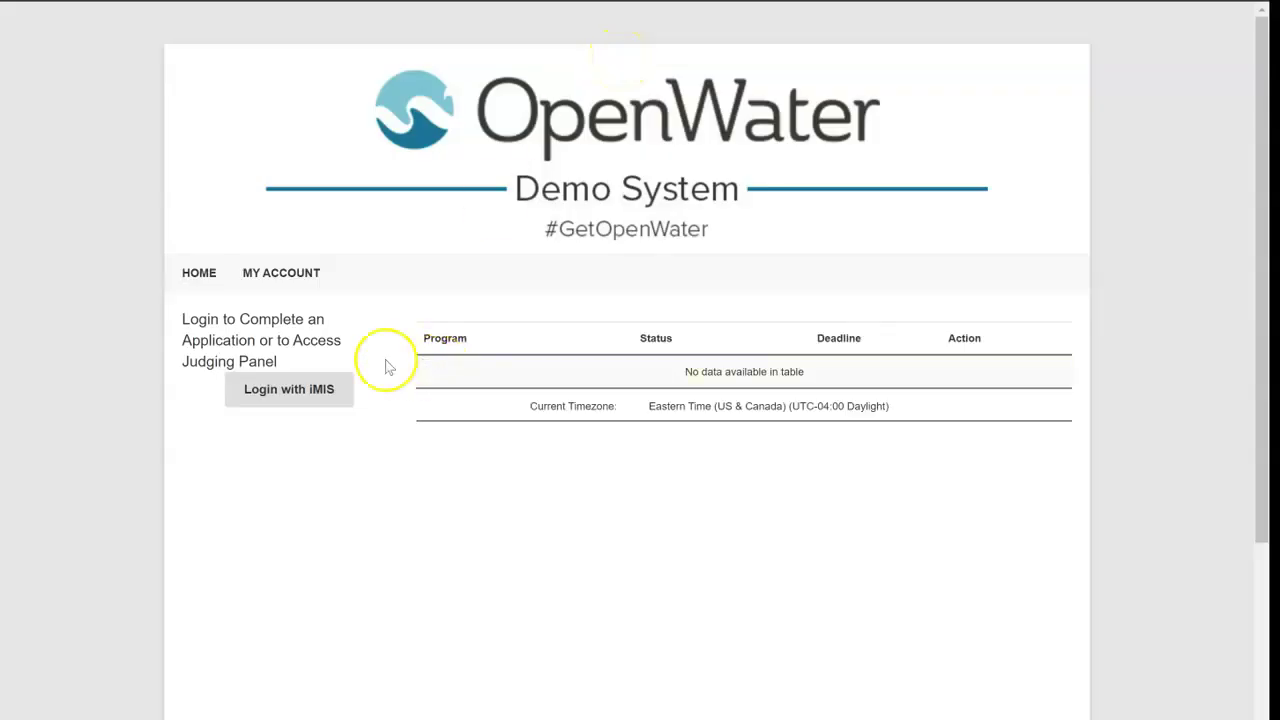
Step: Choose Login with iMIS on the public site and sign in with the iMIS username and password
click(286, 392)
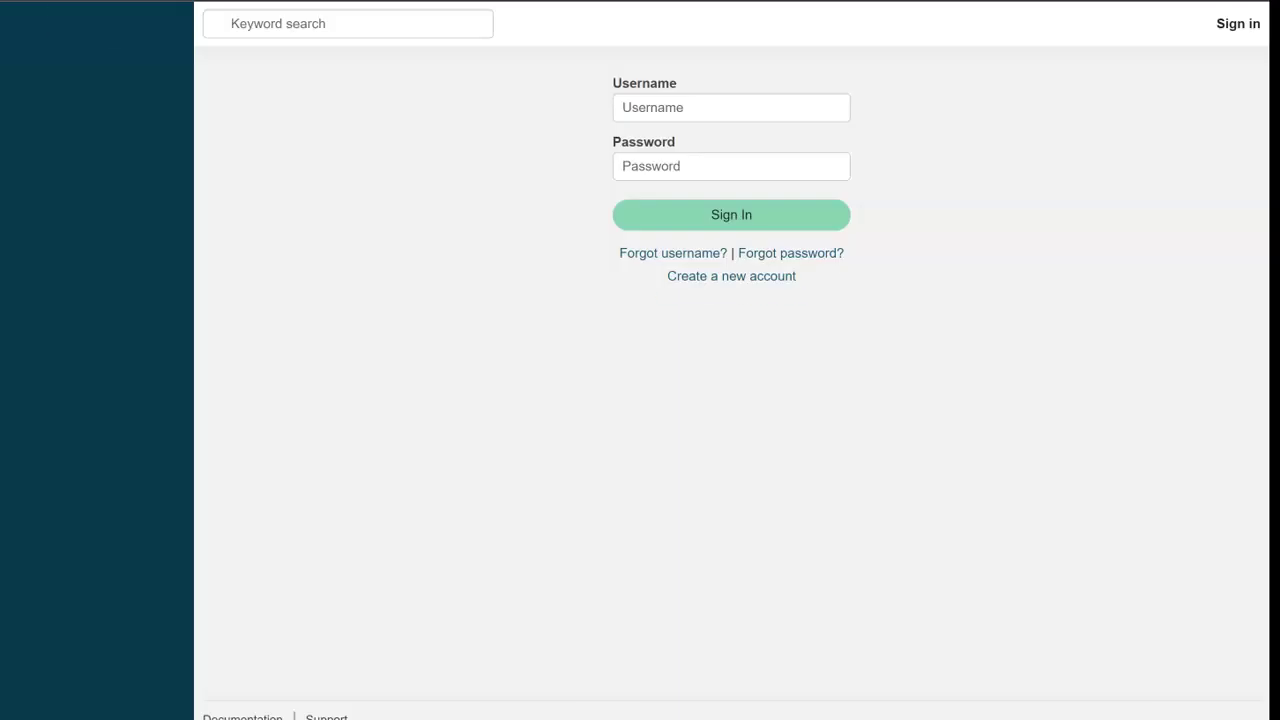
click(679, 116)
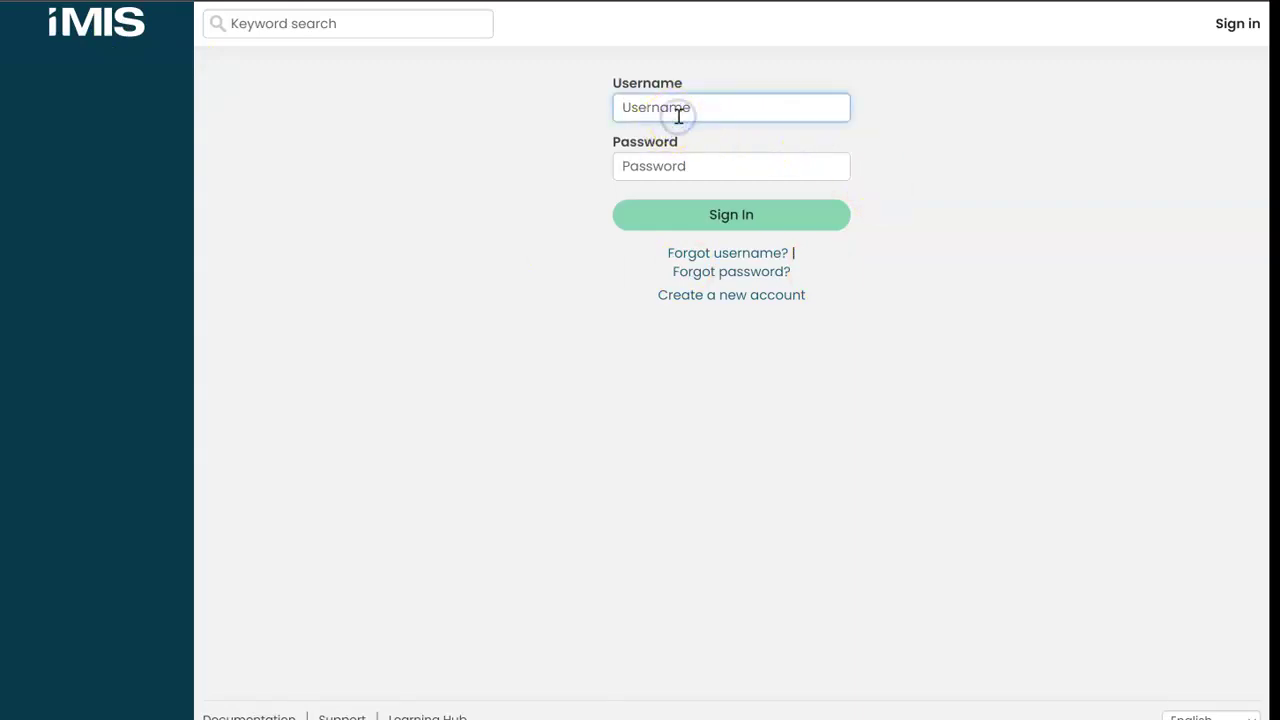
key(Tab)
text(••••••)
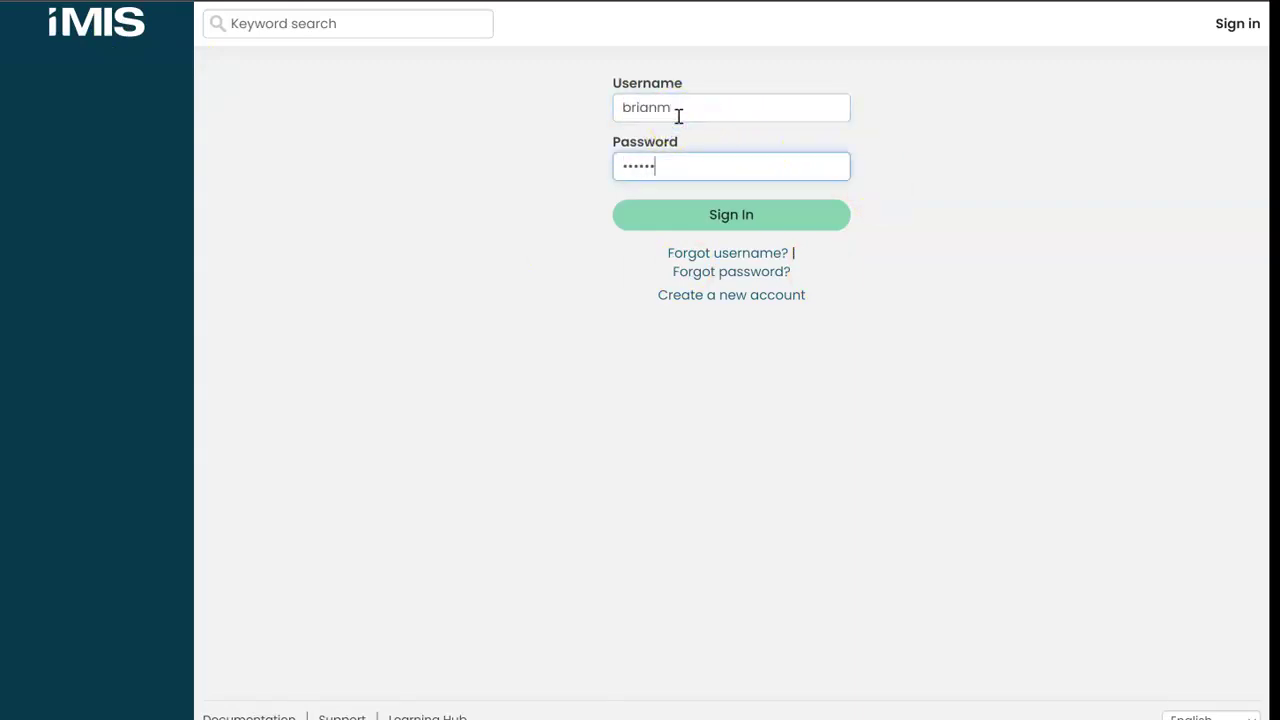
text(•)
key(Return)
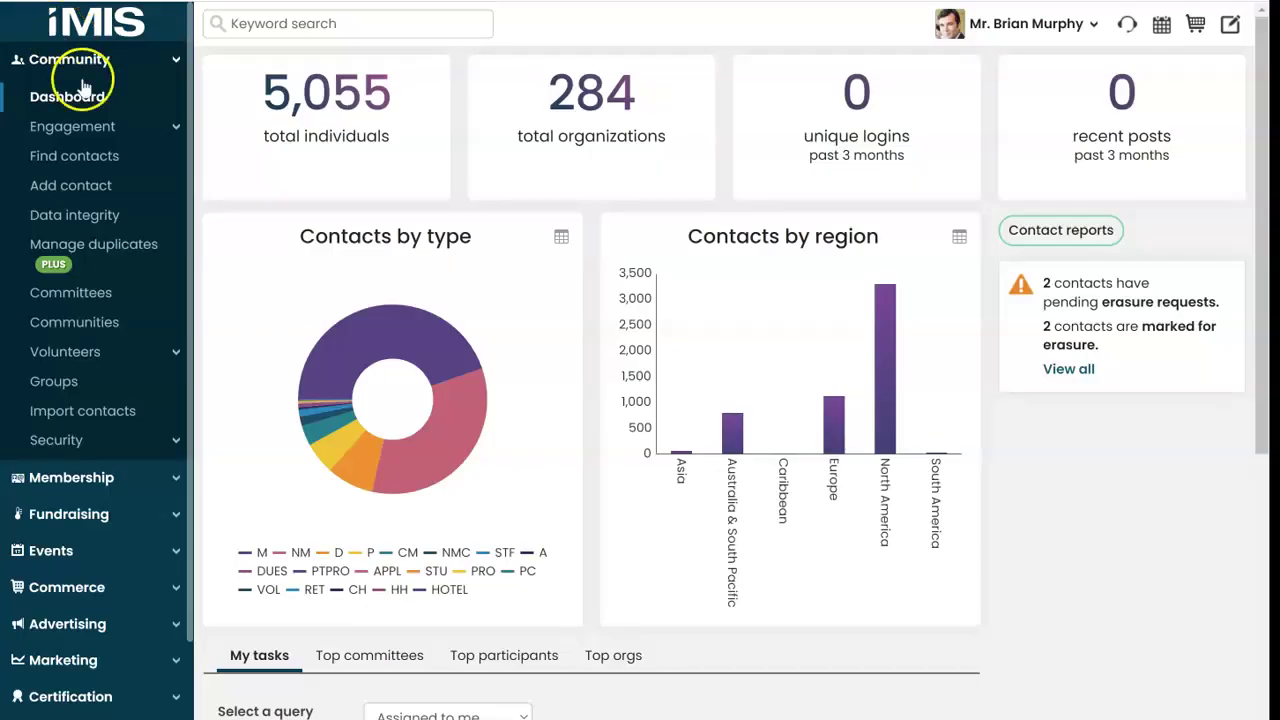
Step: Import GetUsersByName-IQA.xml through the RiSE Intelligent Query Architect
scroll(75, 220, down, 1)
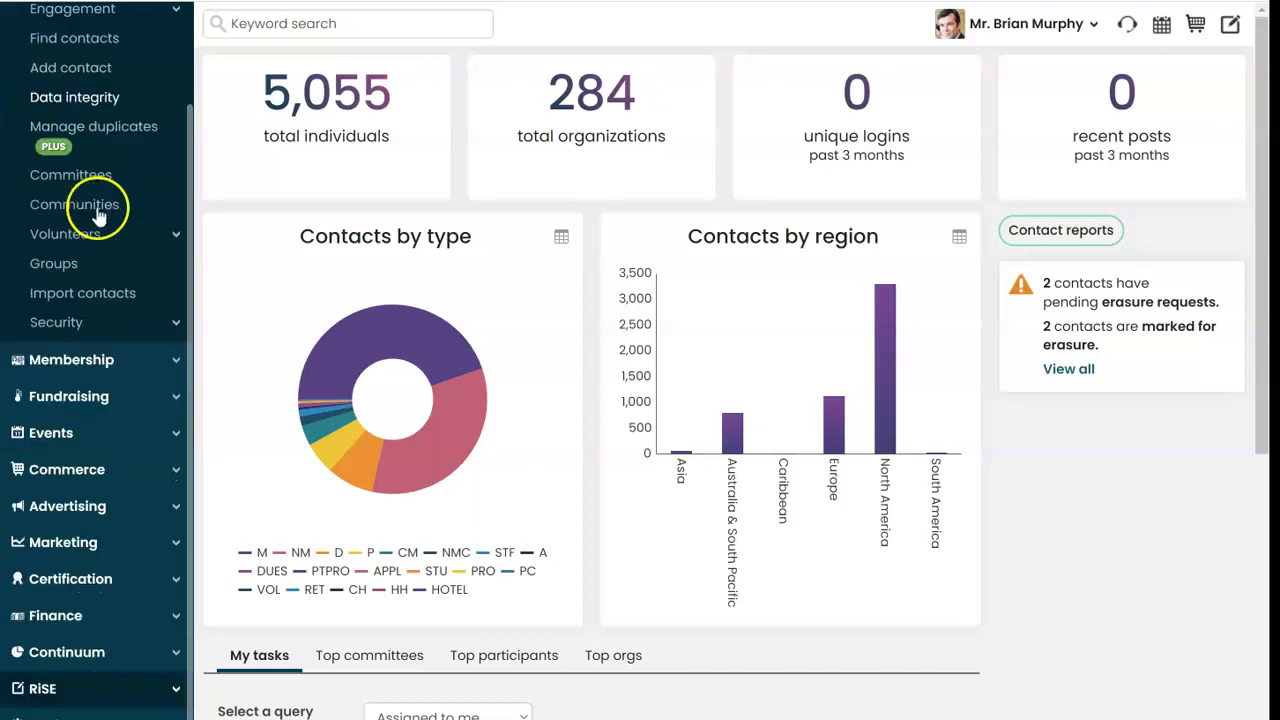
click(149, 689)
scroll(65, 385, down, 3)
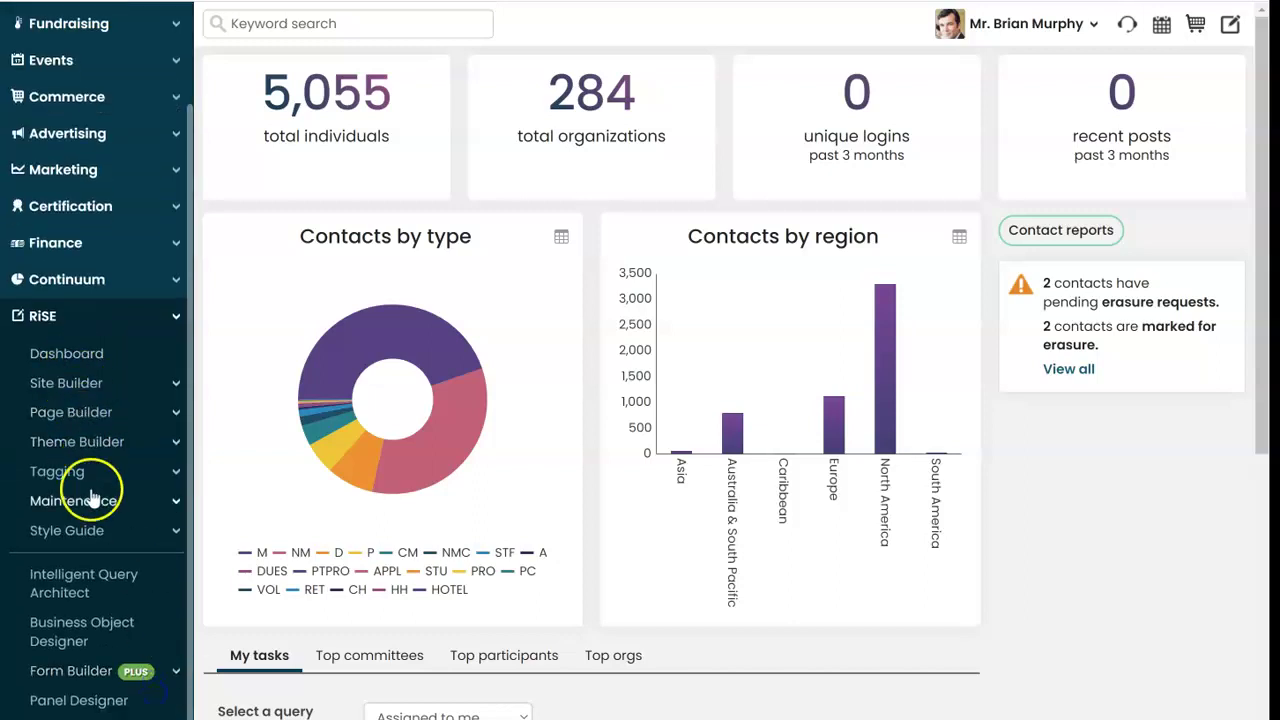
click(88, 578)
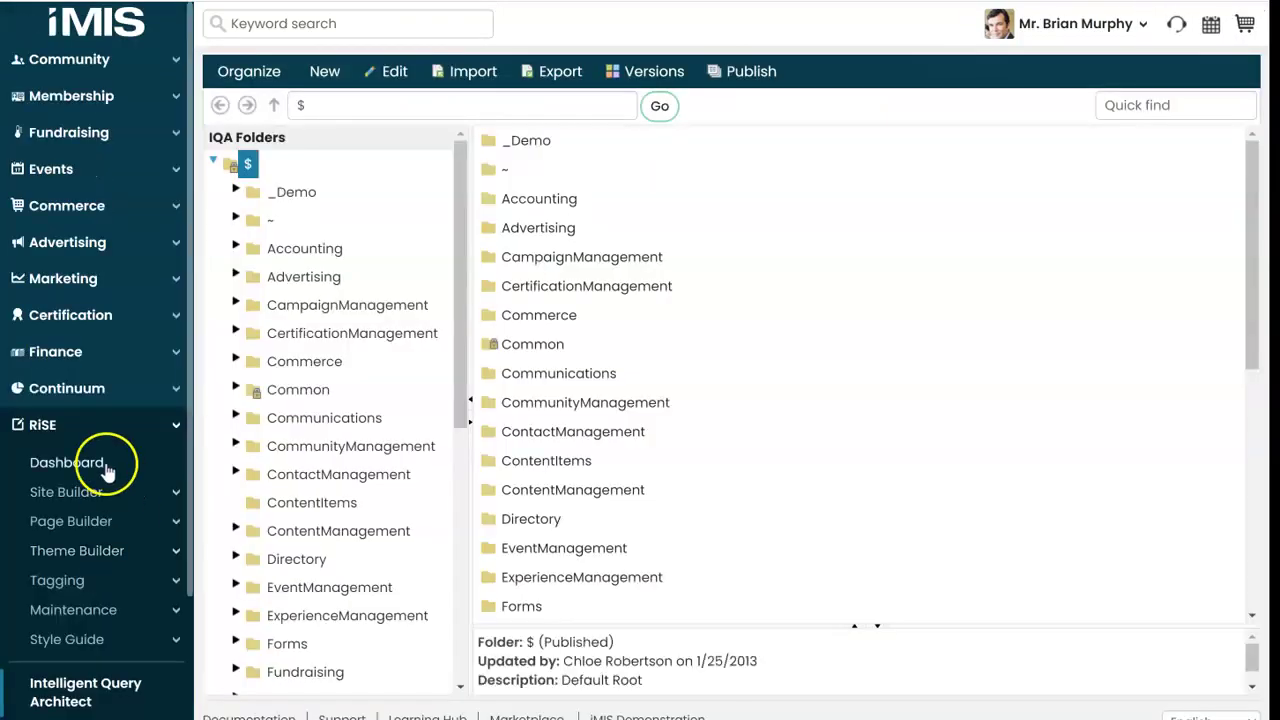
click(470, 80)
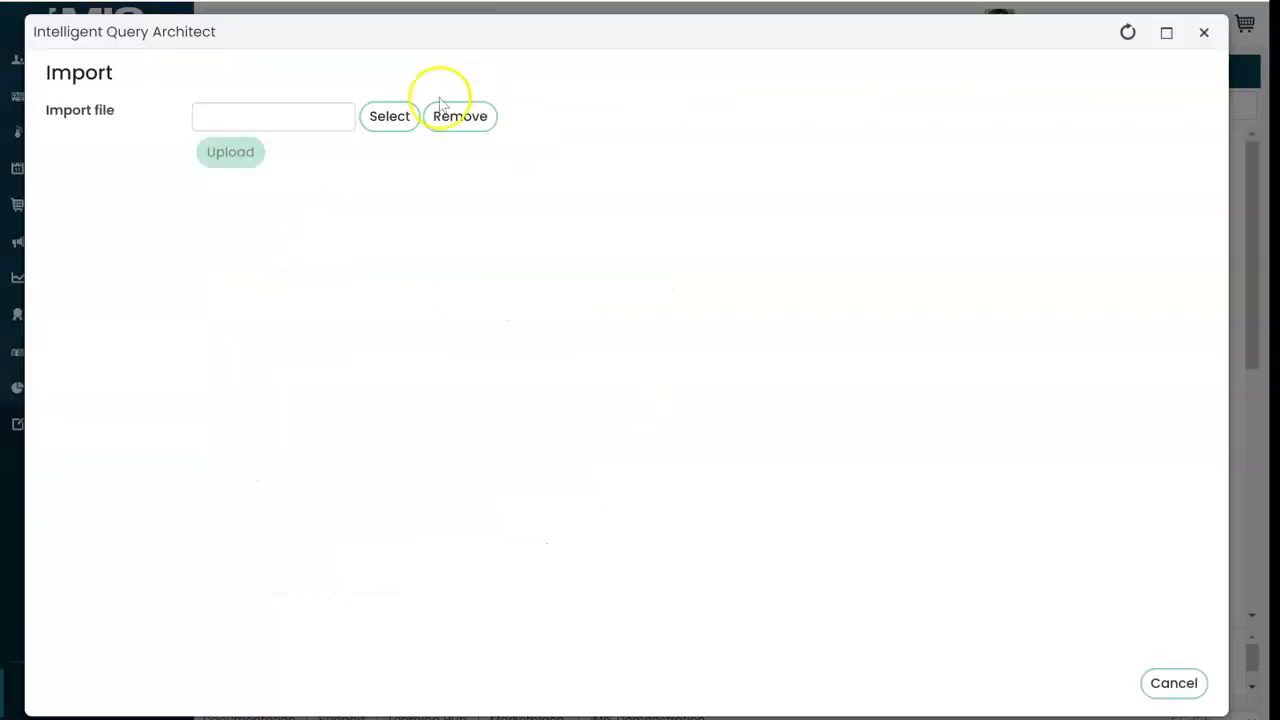
click(404, 119)
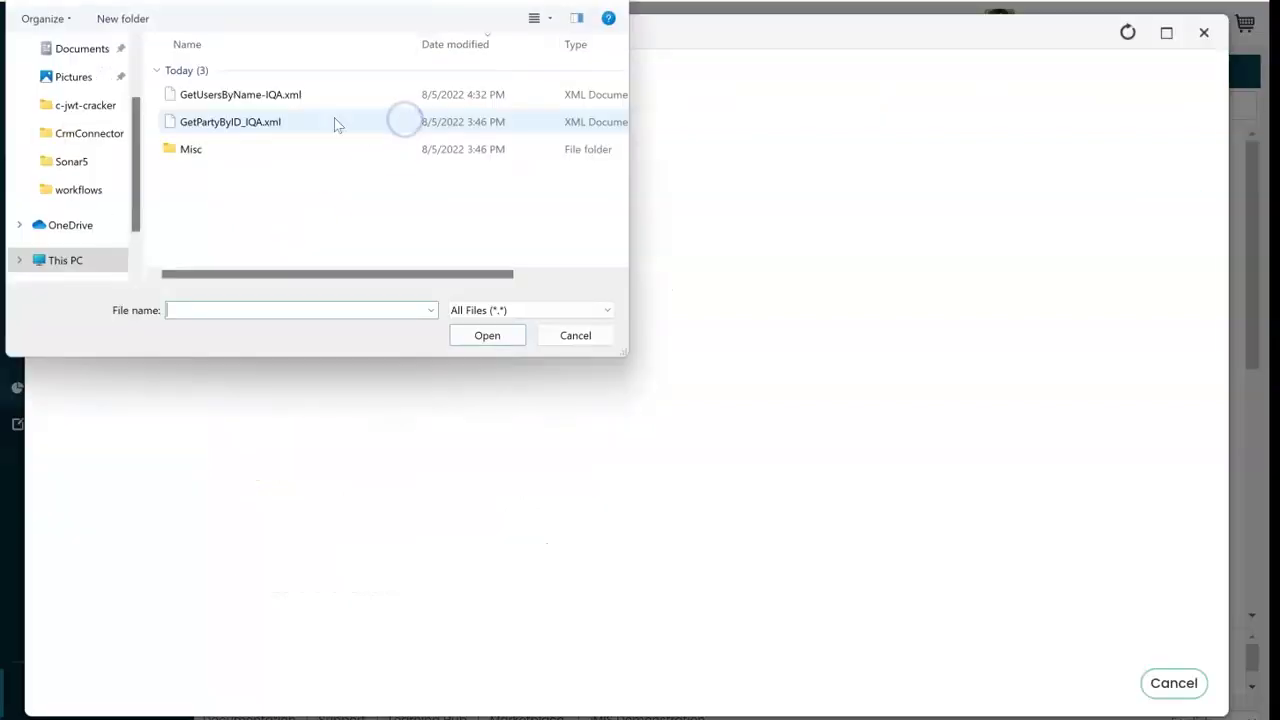
double_click(278, 96)
click(238, 154)
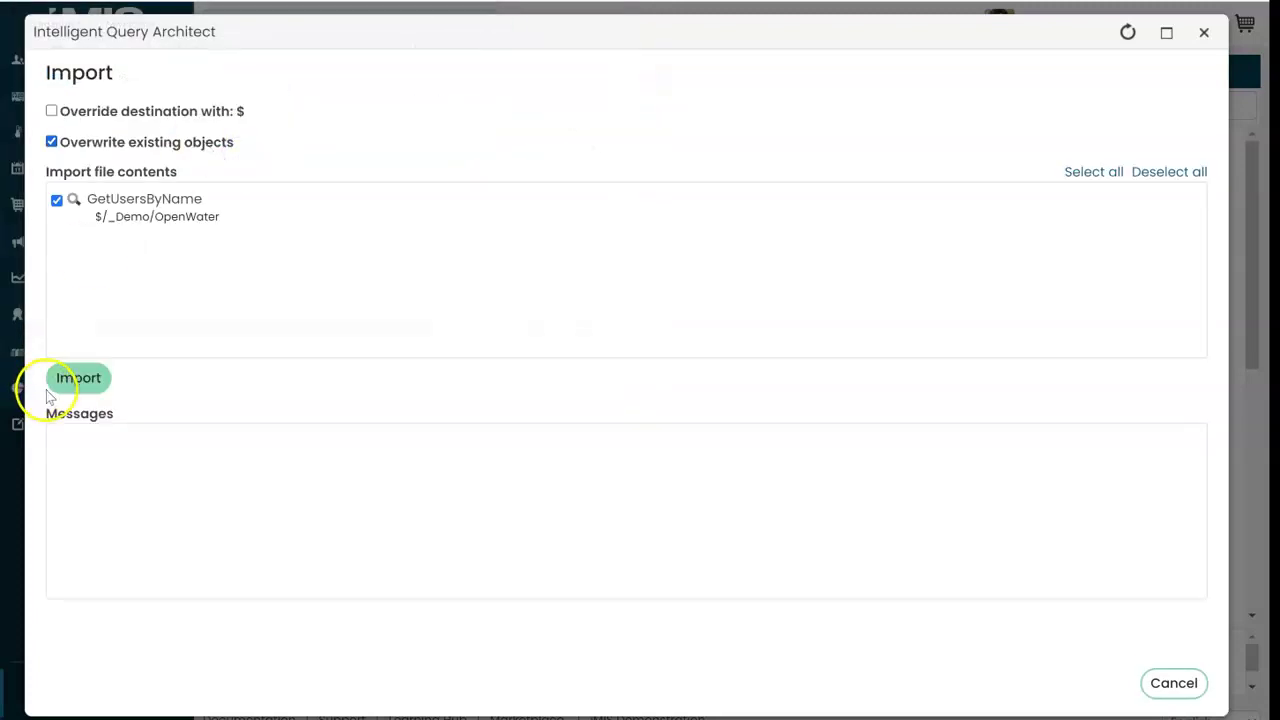
click(70, 388)
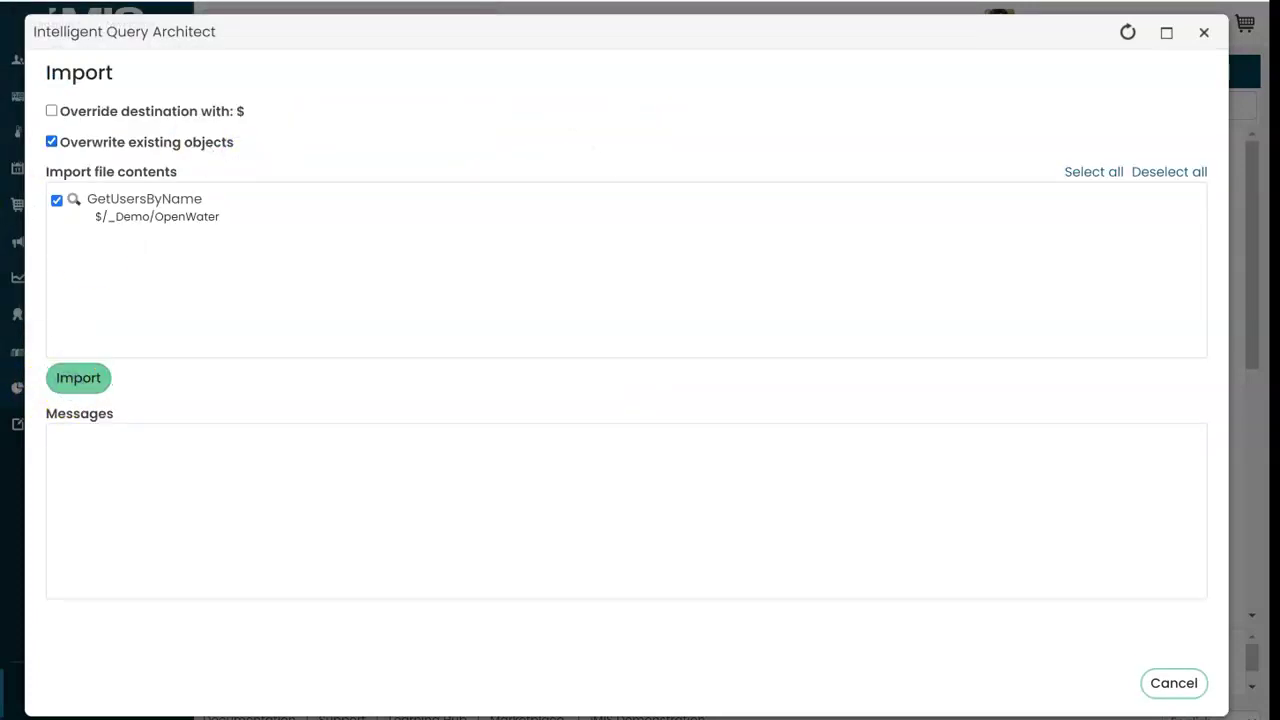
click(1173, 683)
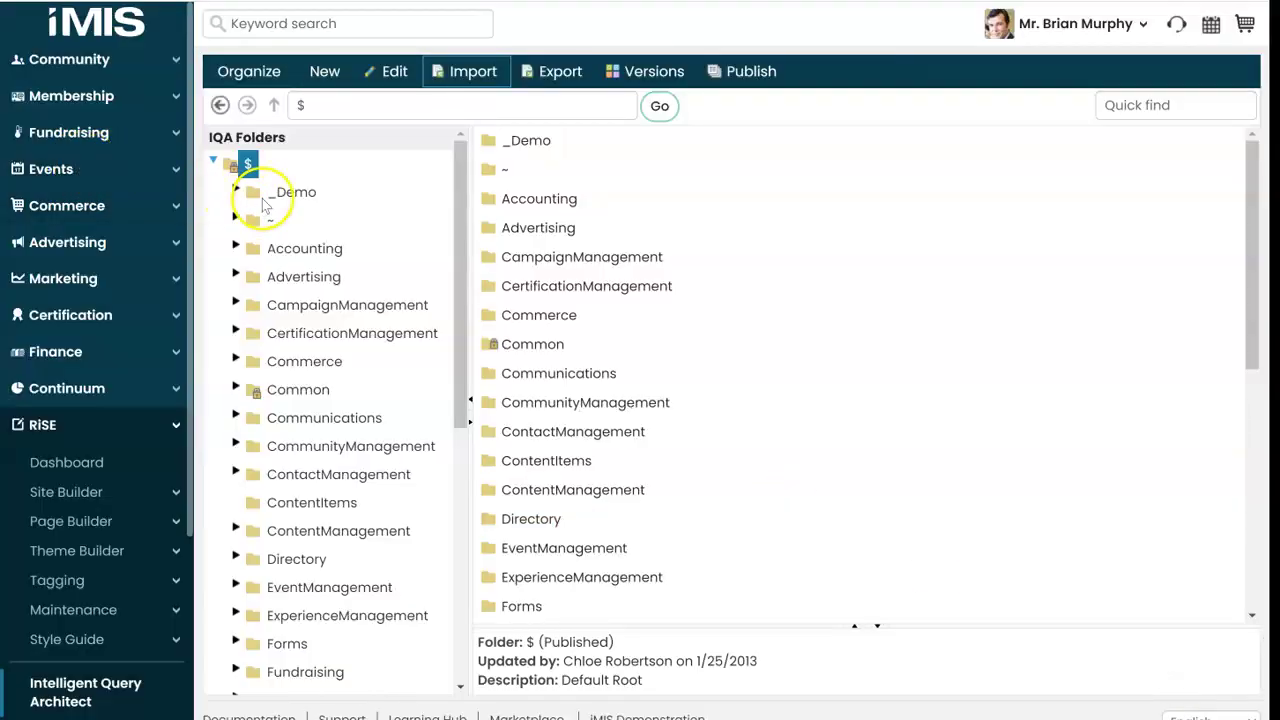
Step: Open the GetUsersByName query from the _Demo > OpenWater folder for editing
double_click(262, 192)
click(310, 220)
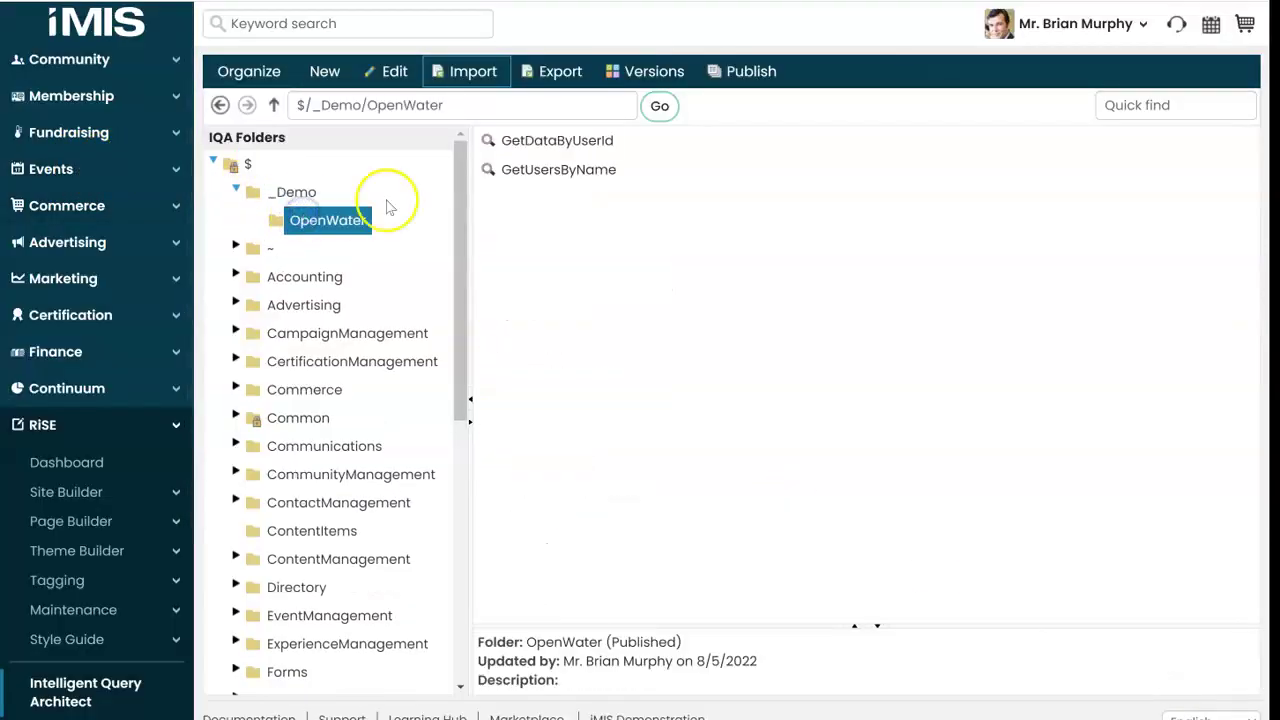
double_click(560, 170)
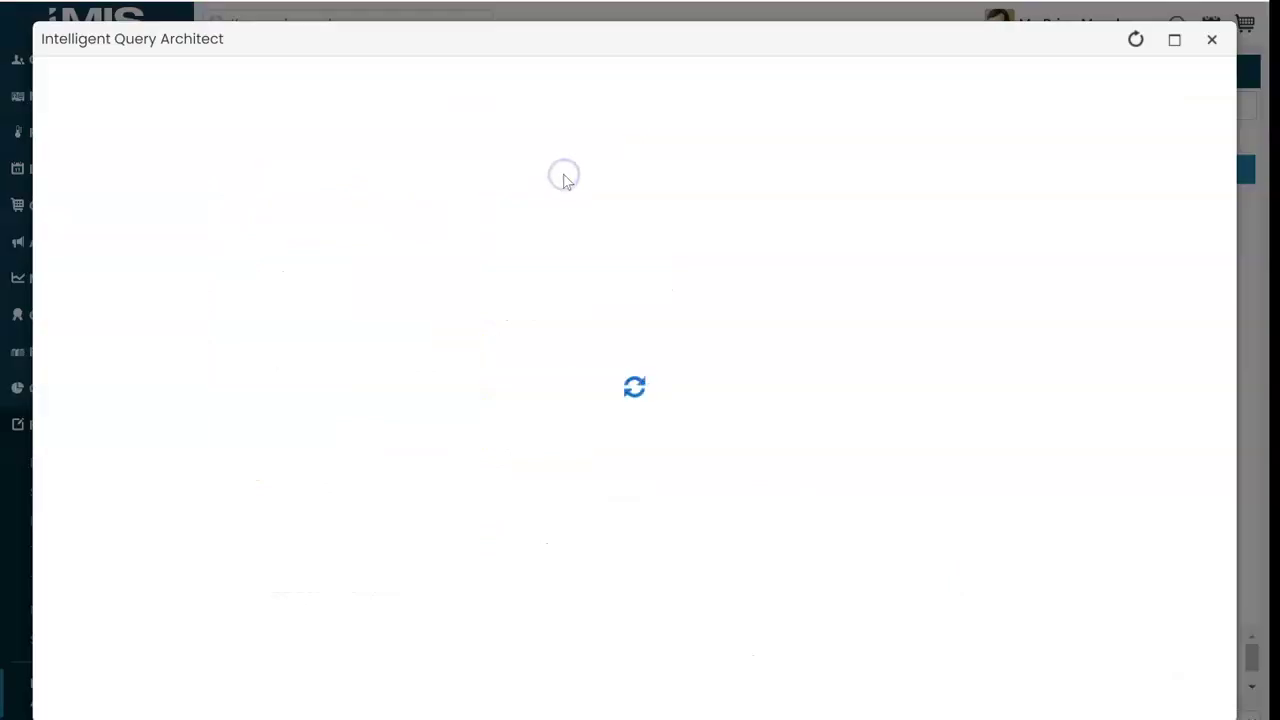
Step: Add the GetUsersByName query path to the notes on a new line labelled 'IQA:'
drag(499, 482, 450, 483)
click(287, 479)
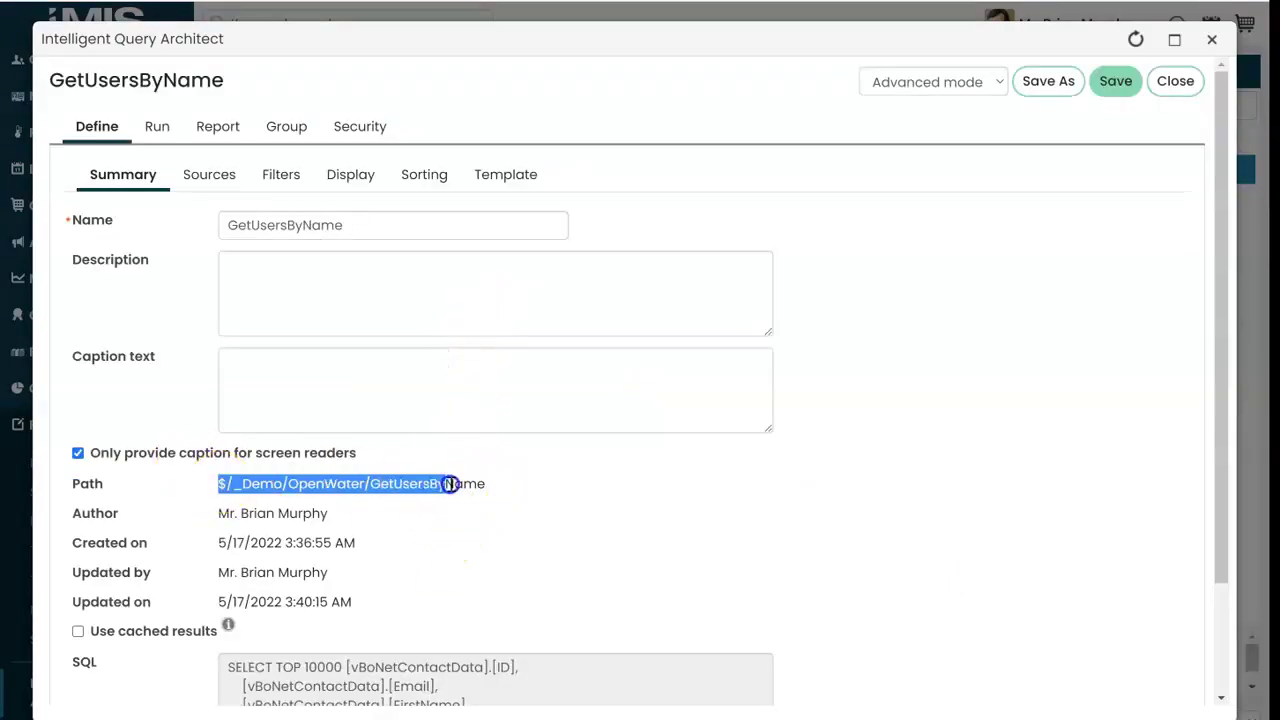
click(790, 719)
click(954, 586)
key(Return)
text($/_Demo/OpenWater/GetUsersByName)
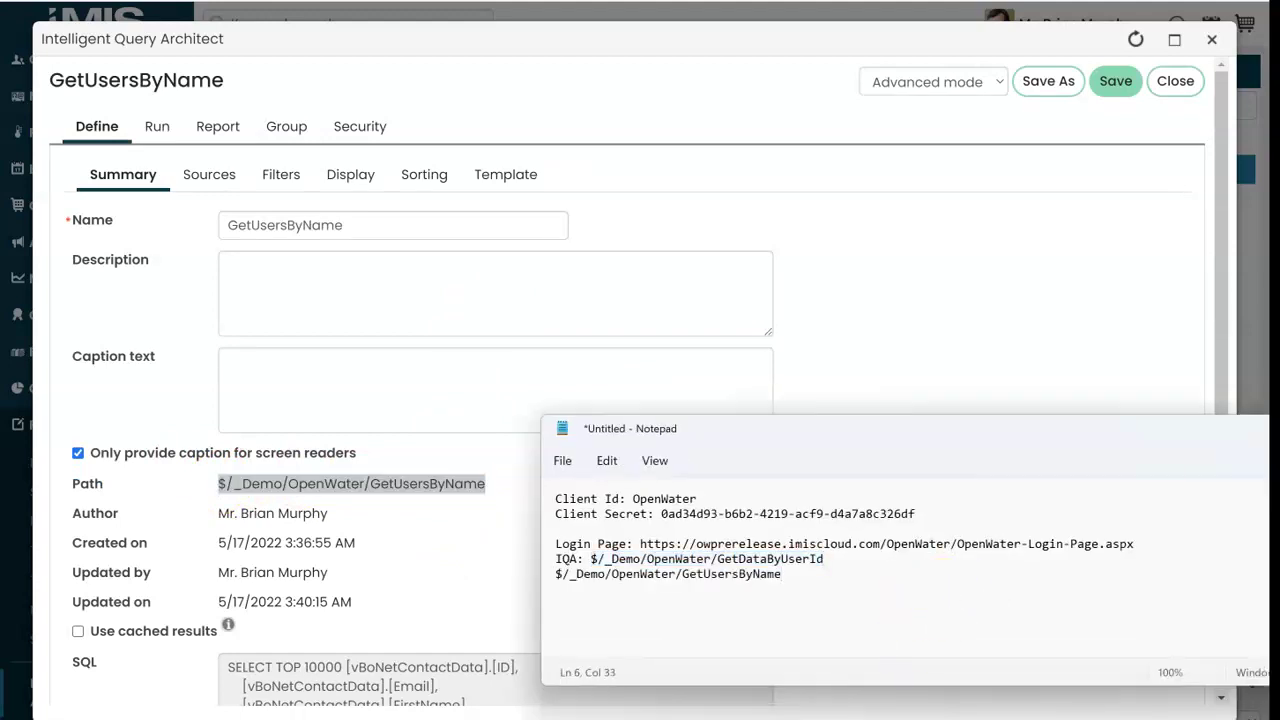
text(IQA:)
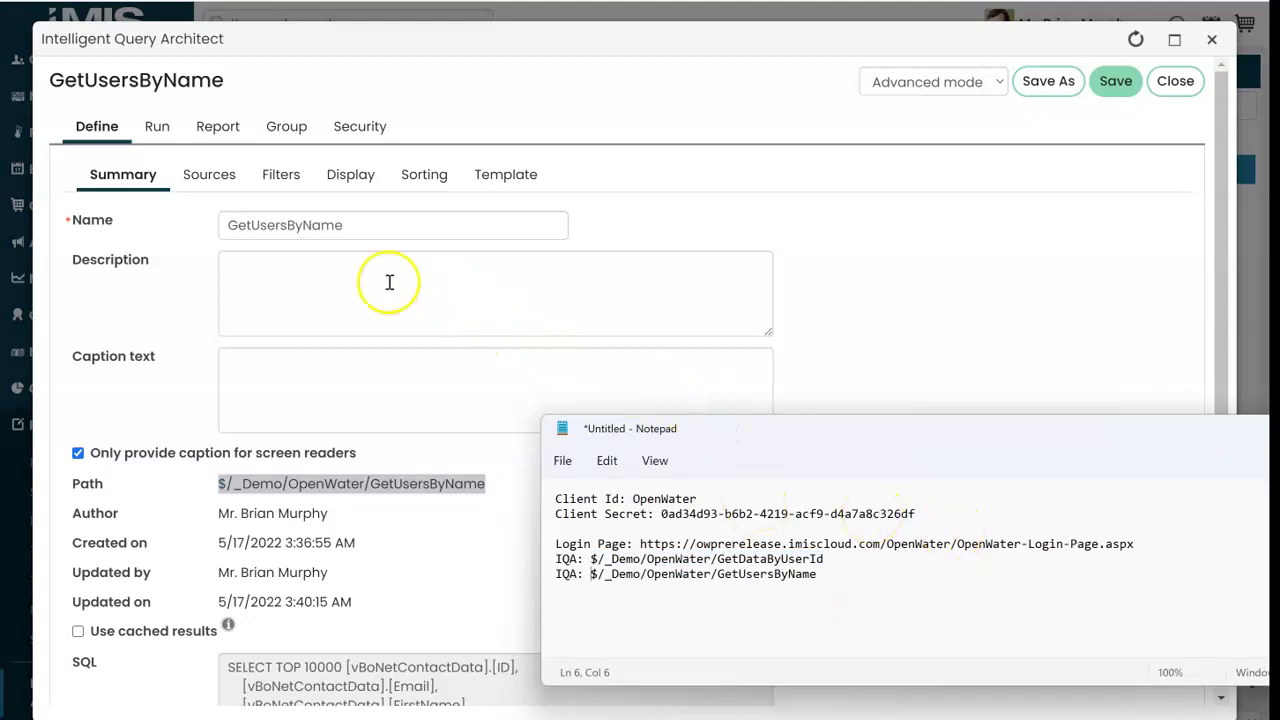
Step: Run the query with Id Equals cleared and First Name 'bria' to list matching users
click(157, 126)
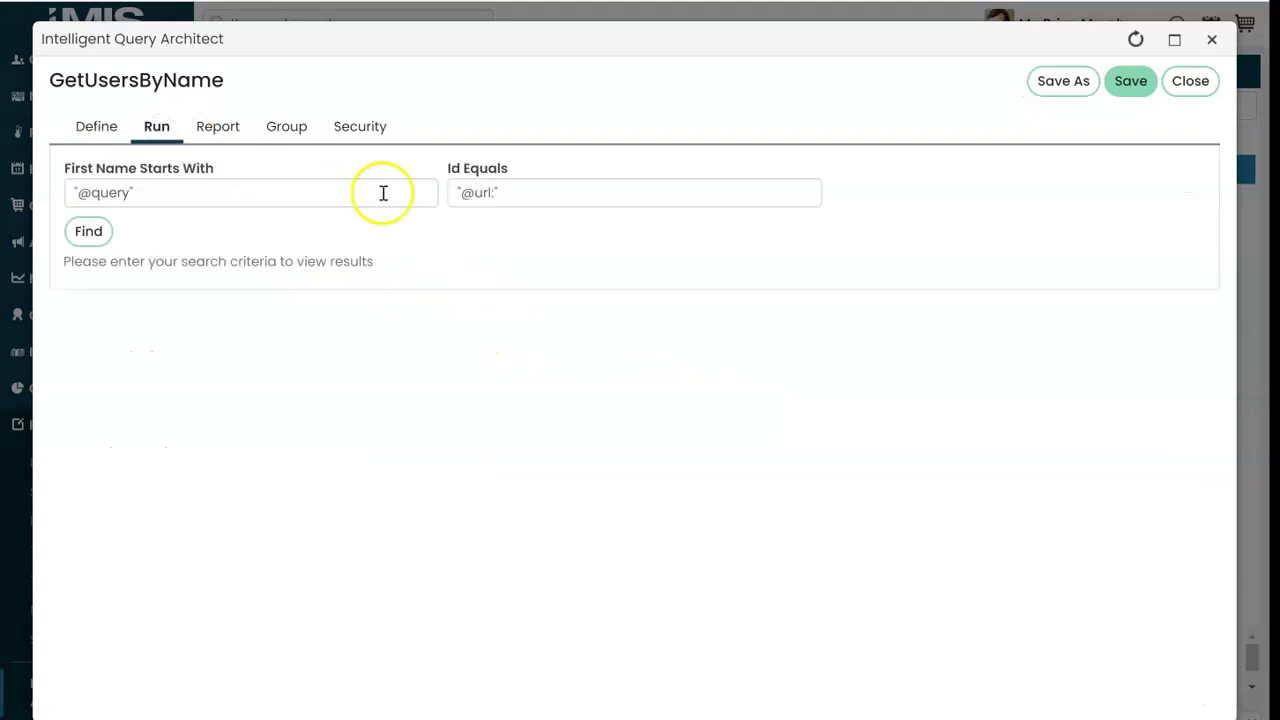
triple_click(549, 196)
key(BackSpace)
key(shift+Tab)
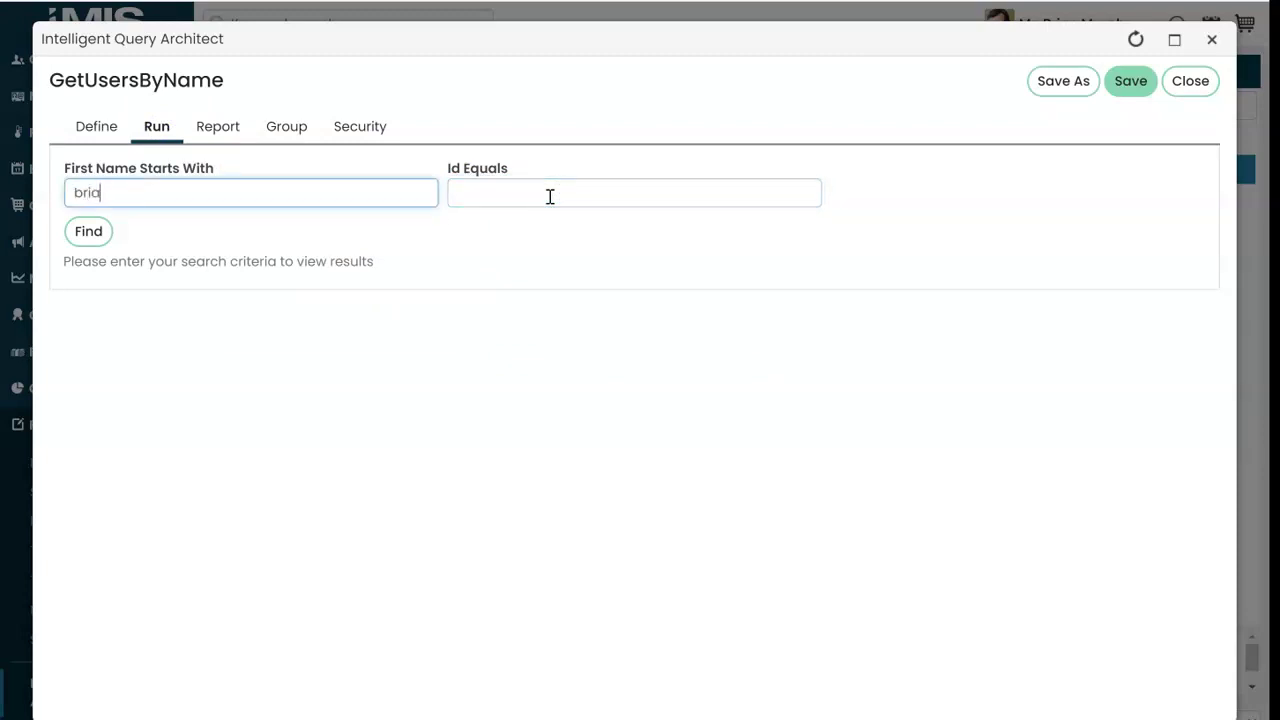
click(98, 234)
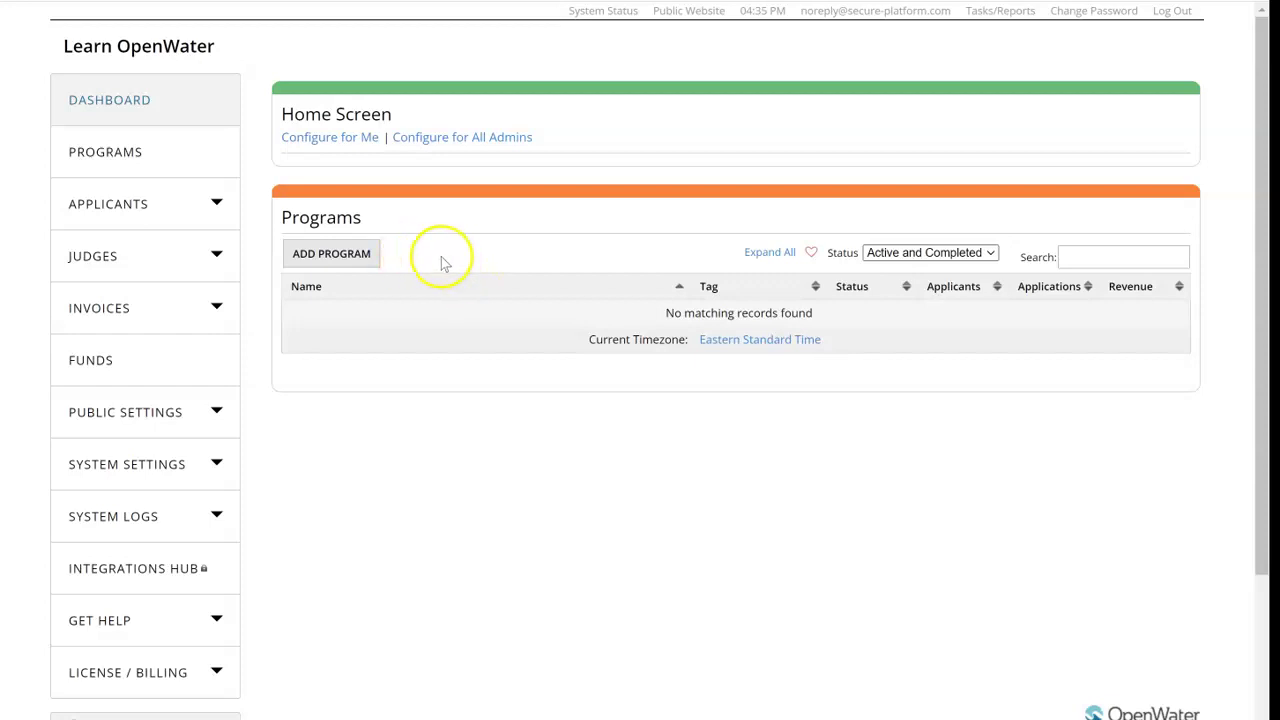
Step: Install the Integrations Hub (Lookups and Pushbacks) program template as a new program
click(331, 256)
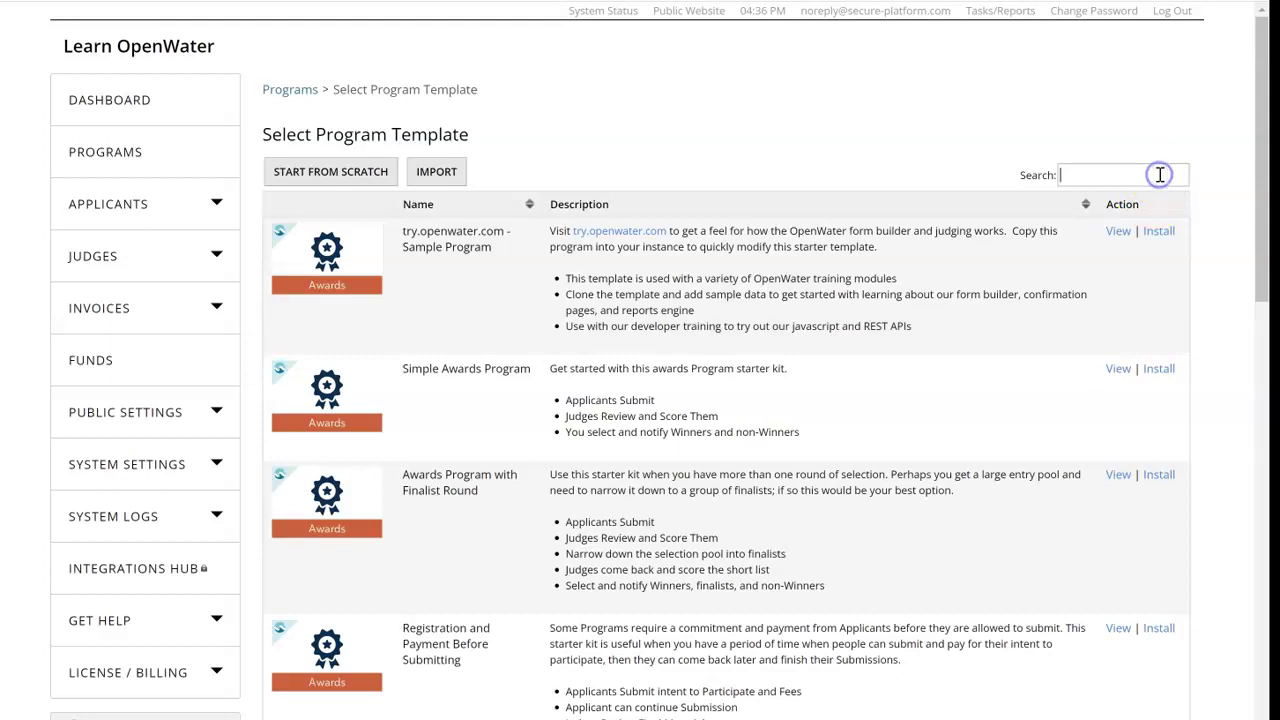
text(integ)
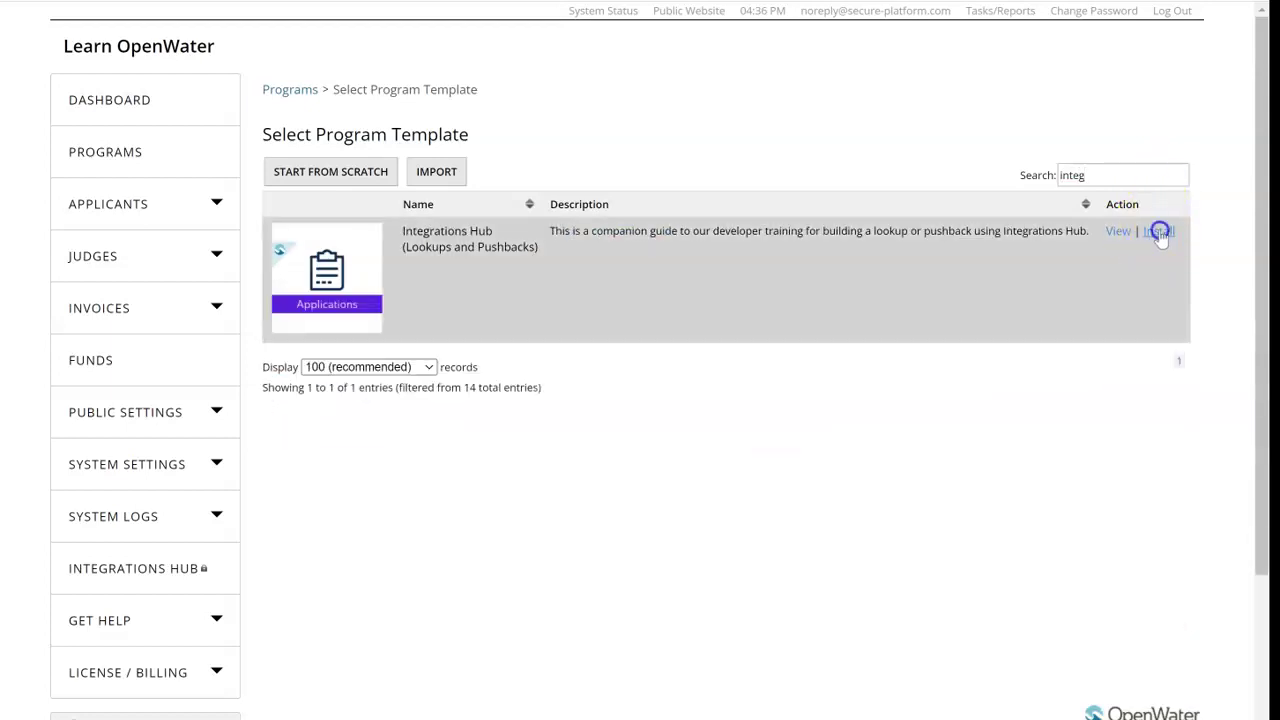
click(1159, 232)
click(559, 361)
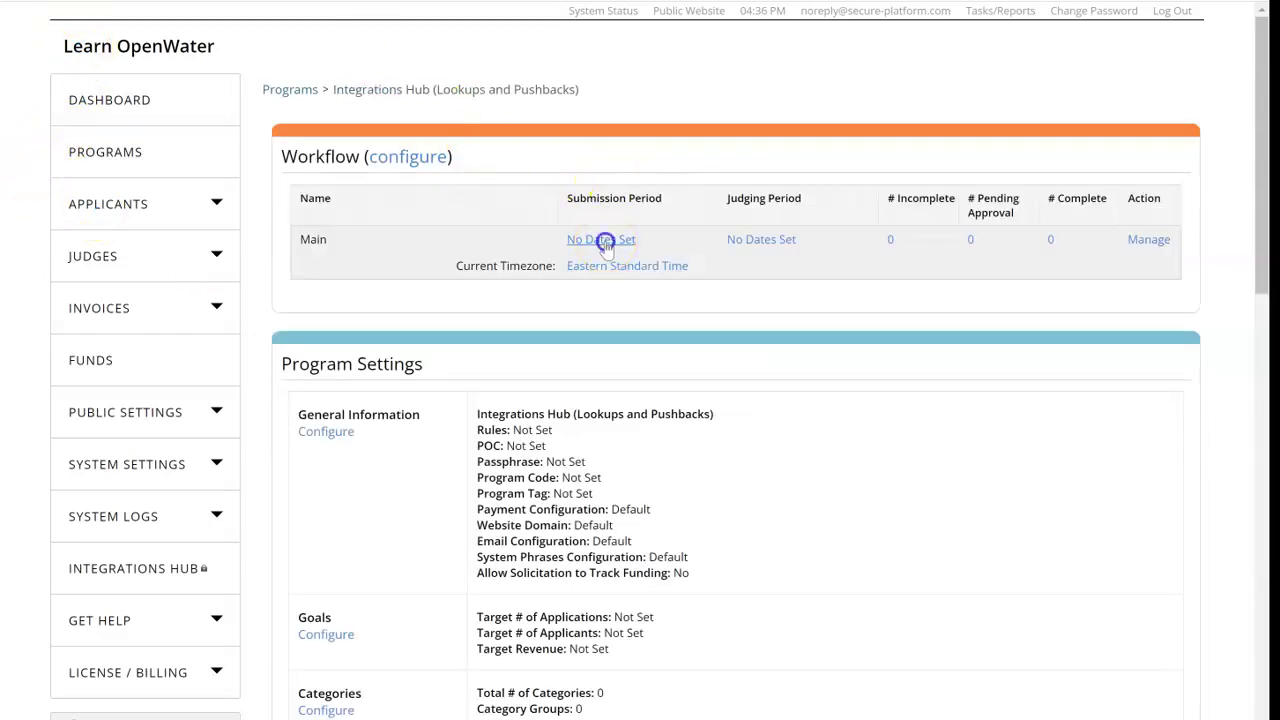
Step: Set submission and judging periods to 8/1/2022 through 8/31/2022 and save the dates
click(601, 240)
click(500, 214)
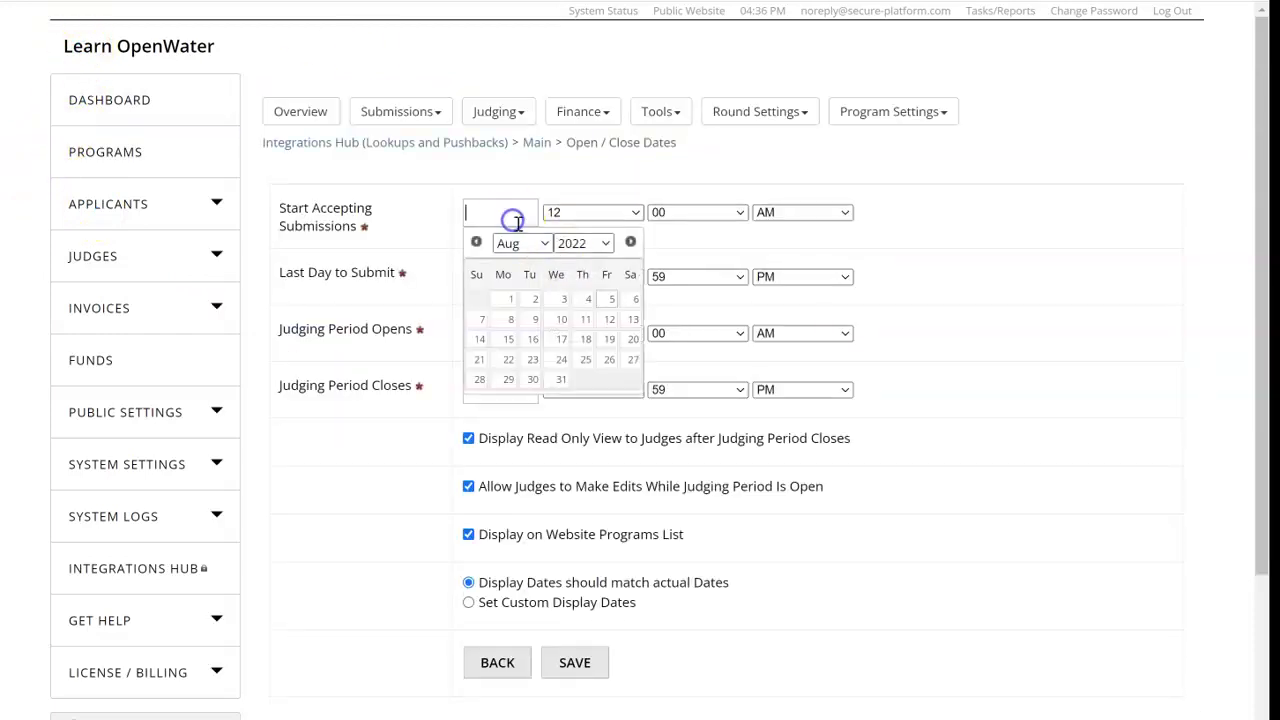
click(513, 300)
click(503, 277)
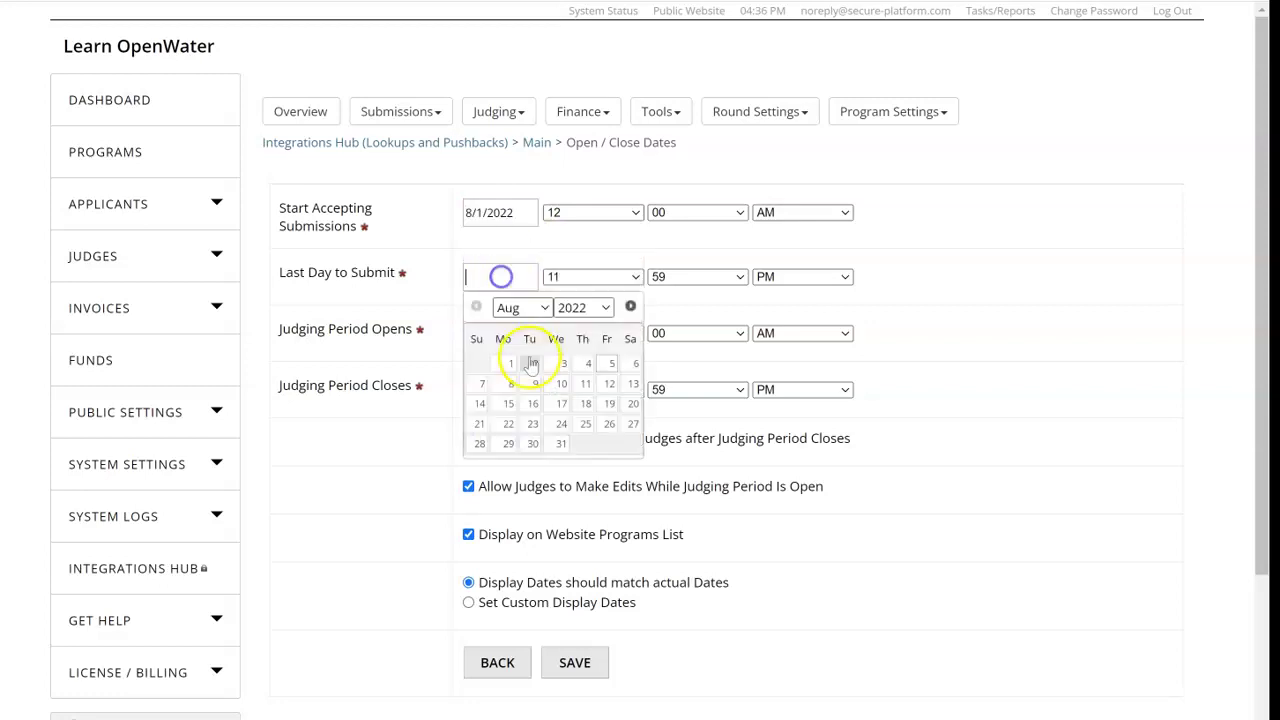
click(559, 444)
click(507, 322)
click(511, 420)
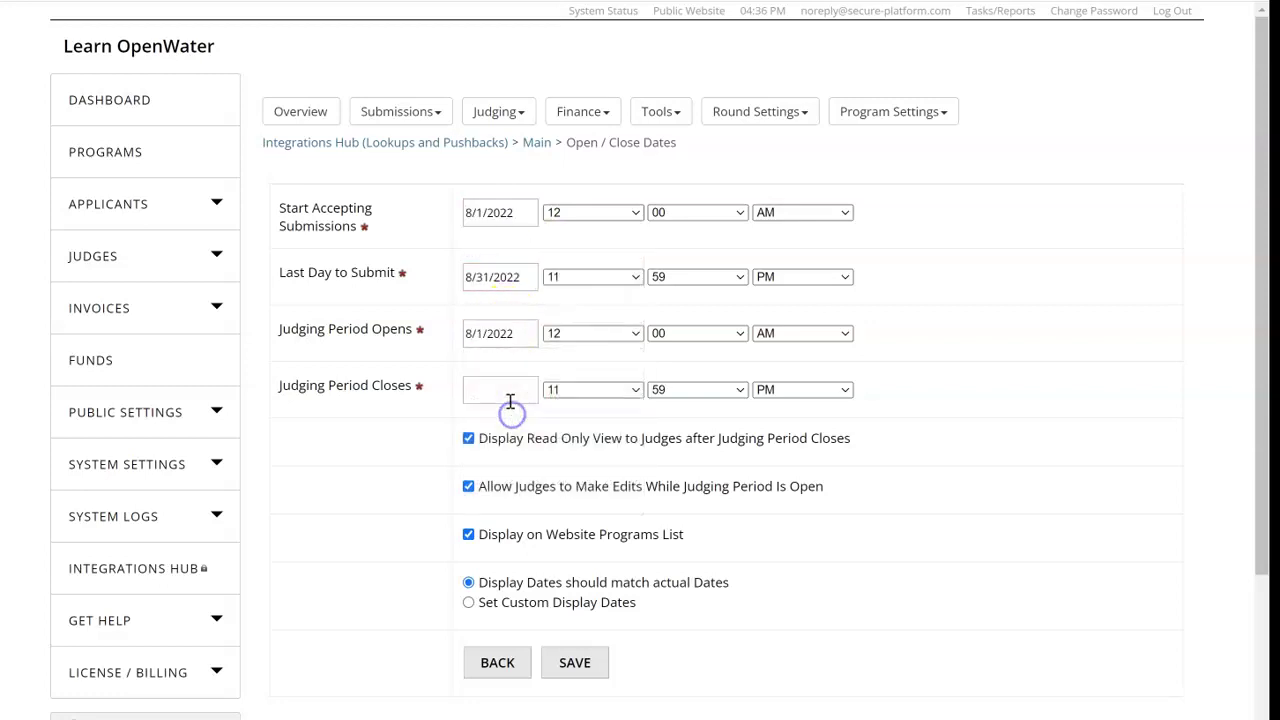
click(508, 396)
click(561, 556)
click(575, 662)
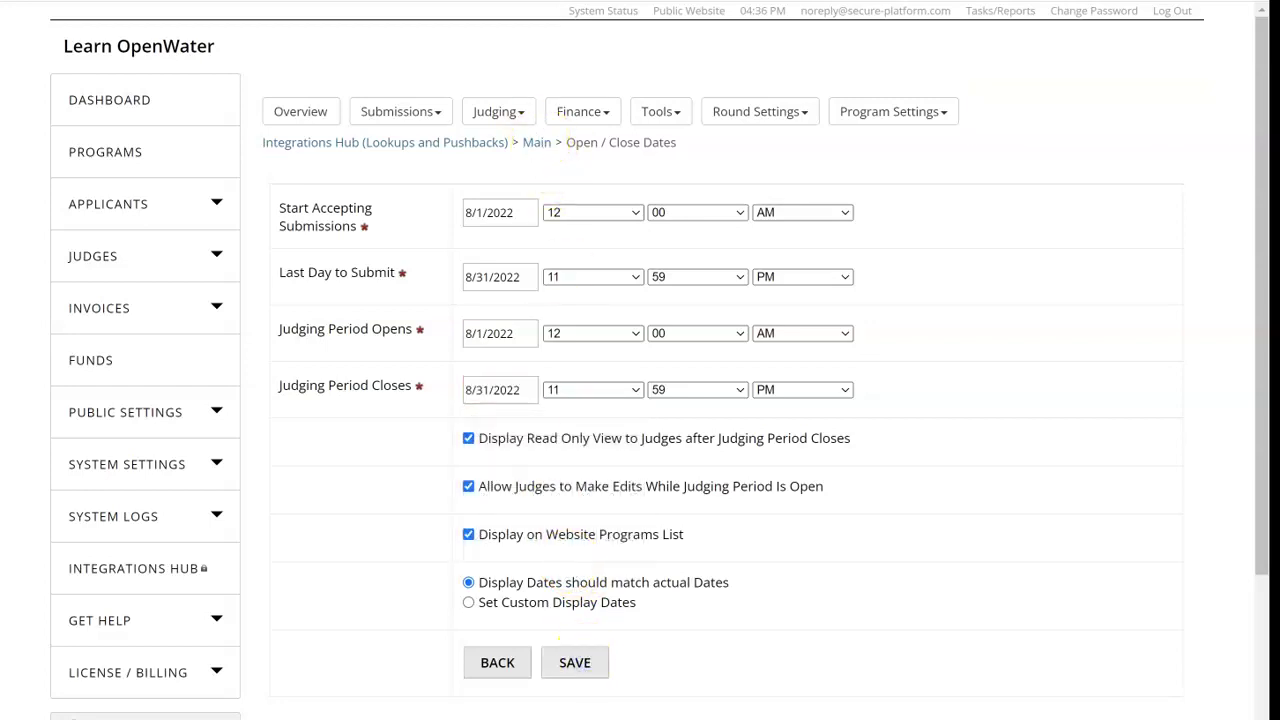
click(300, 112)
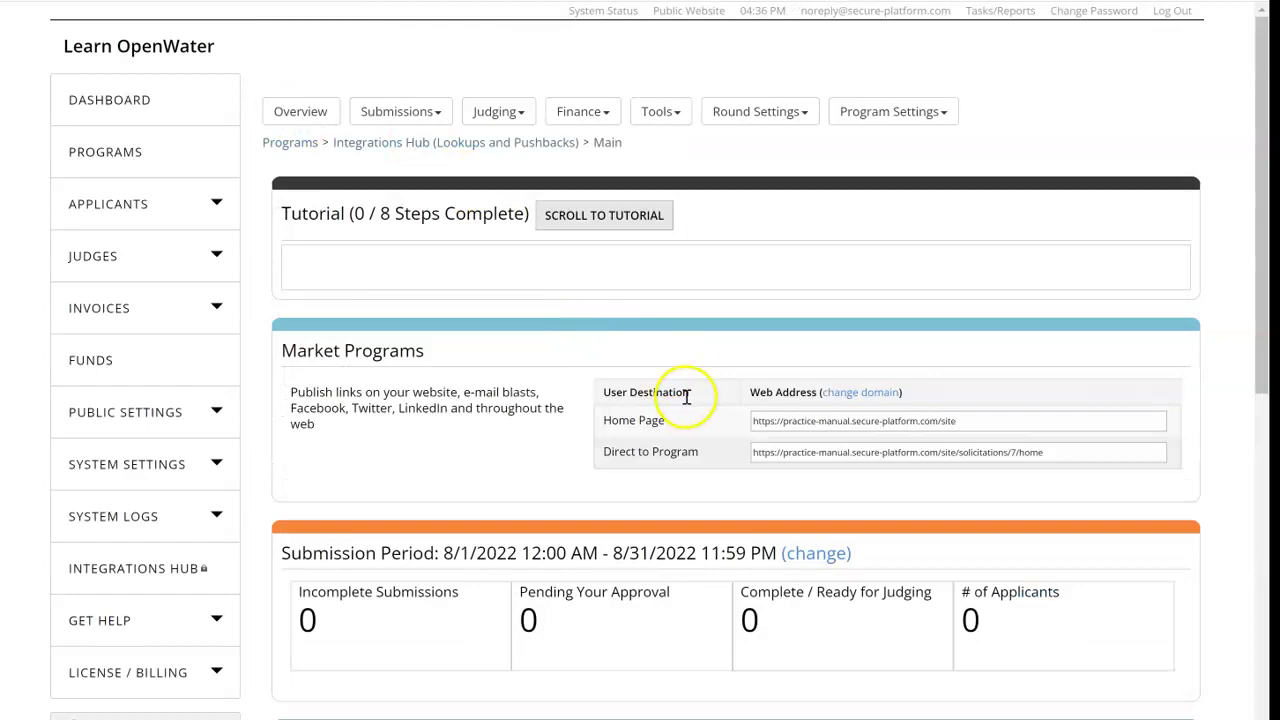
Step: Open the program's Direct to Program URL and look over its public application form
click(1008, 452)
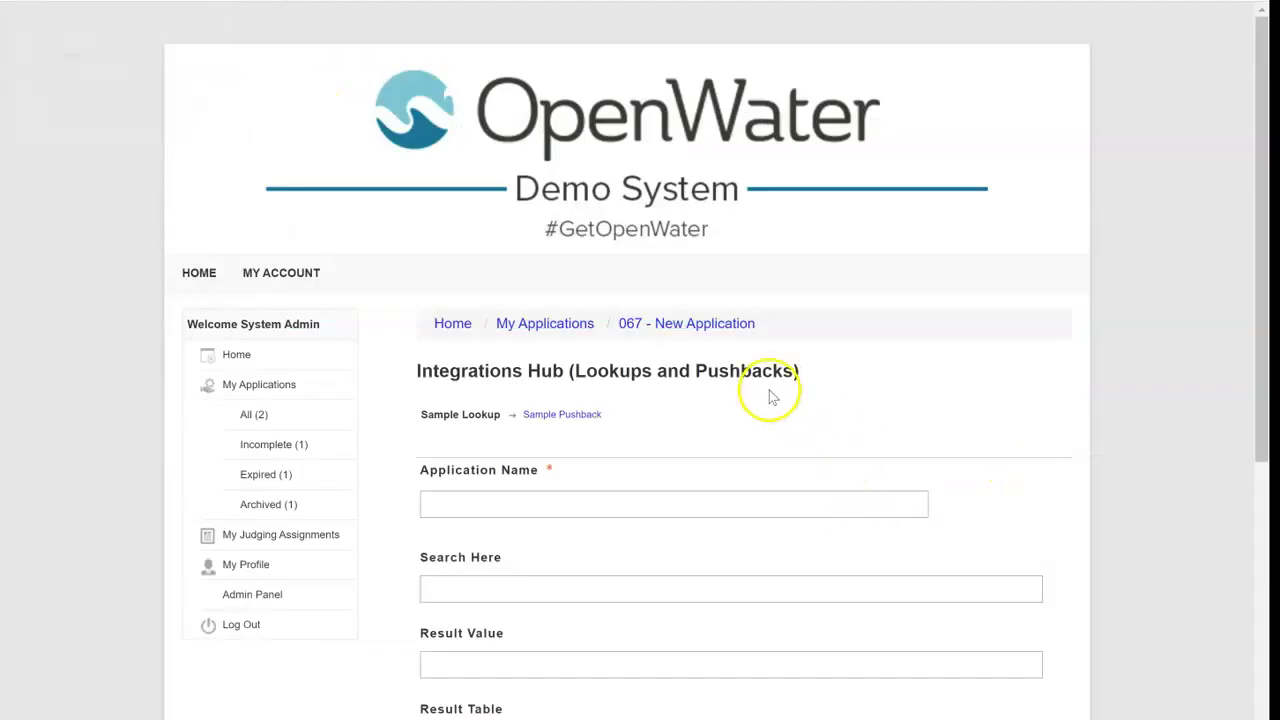
scroll(777, 349, down, 2)
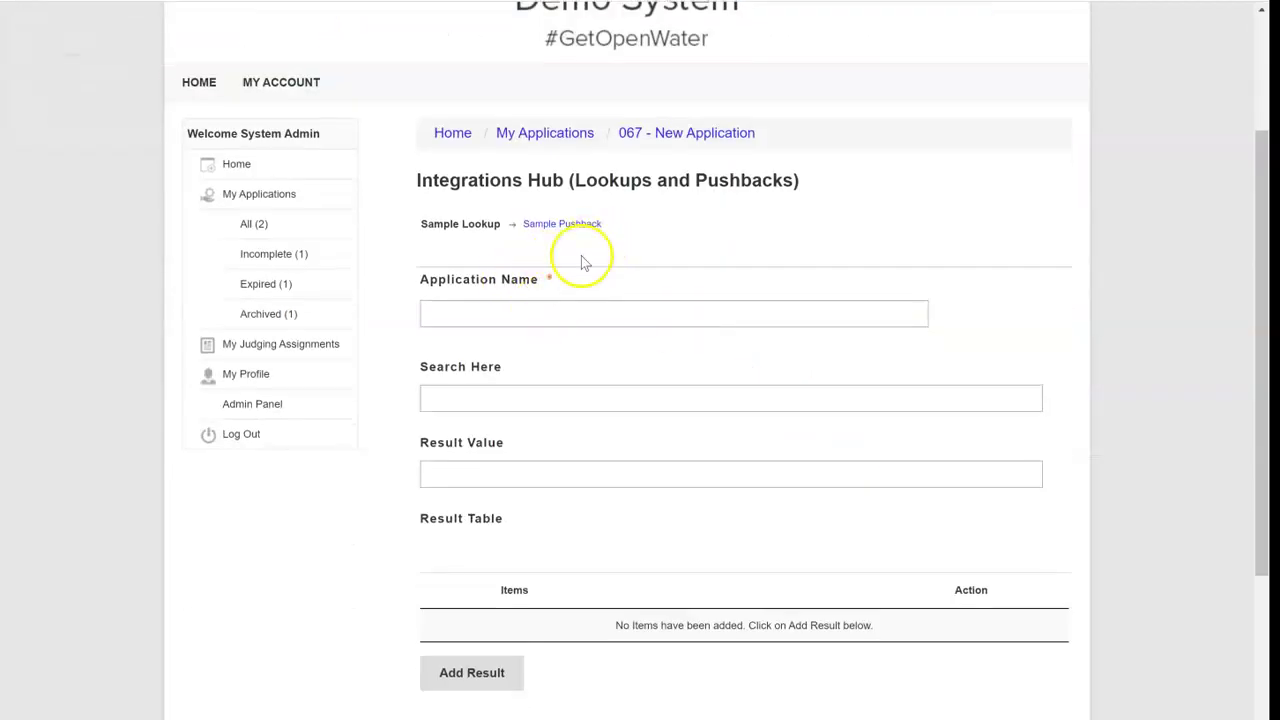
scroll(580, 260, down, 2)
scroll(485, 330, up, 2)
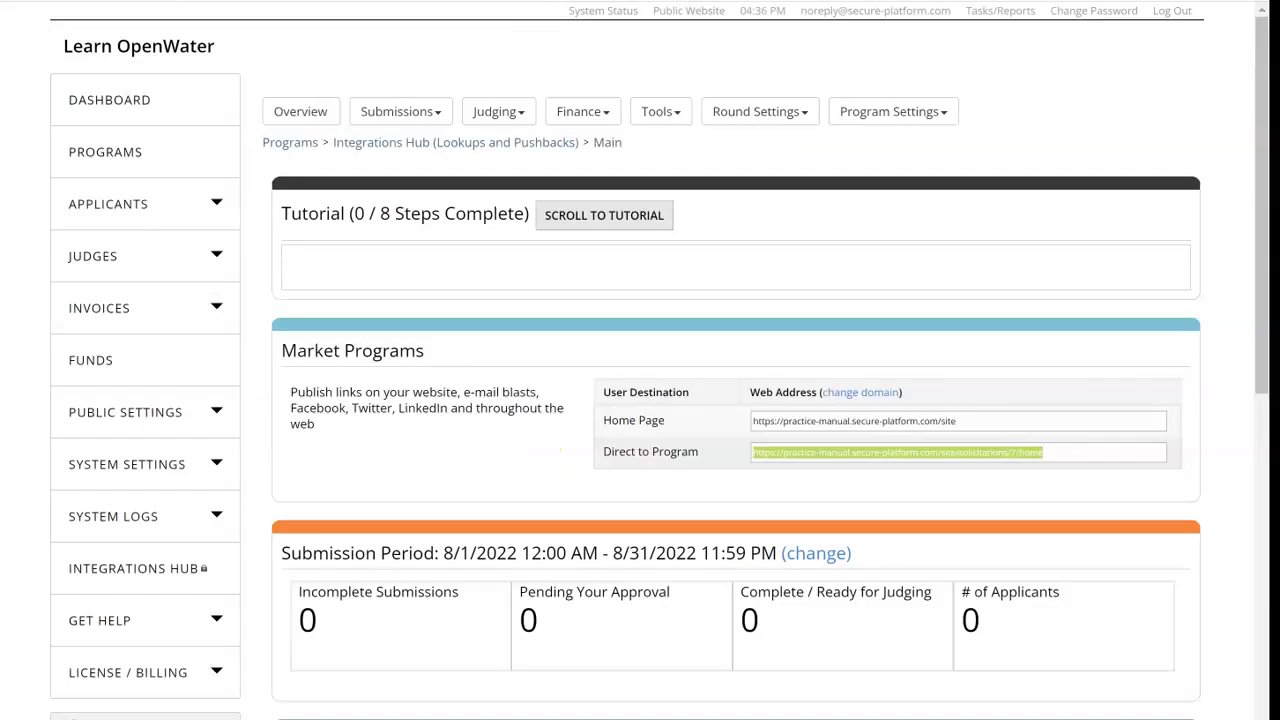
Step: Open the field editor for the Sample Lookup page of the round's submission form
click(756, 111)
click(762, 160)
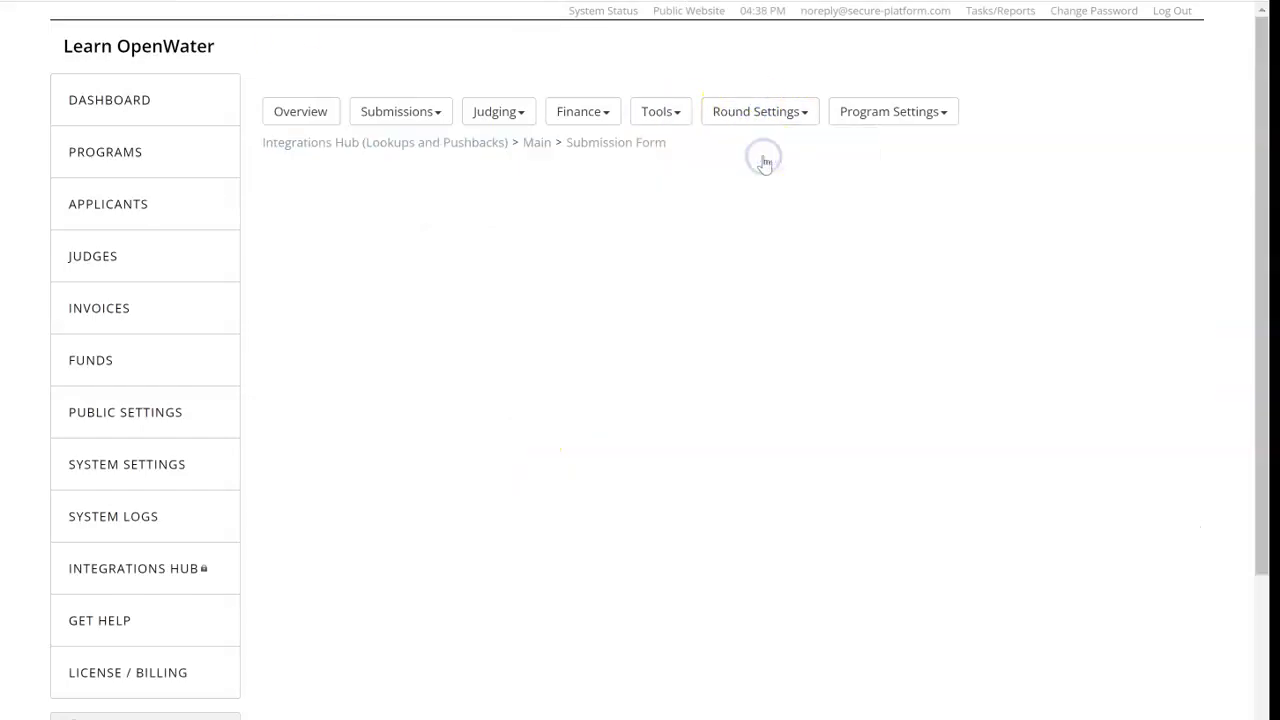
click(1073, 262)
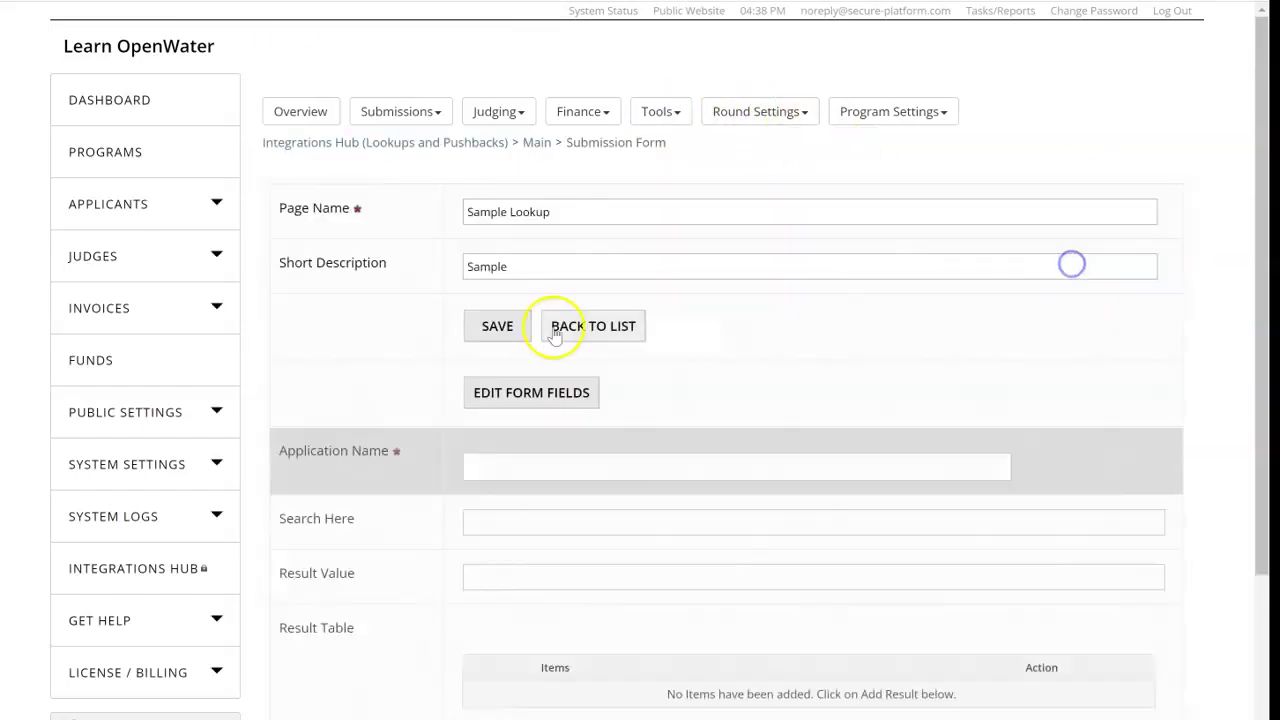
click(521, 391)
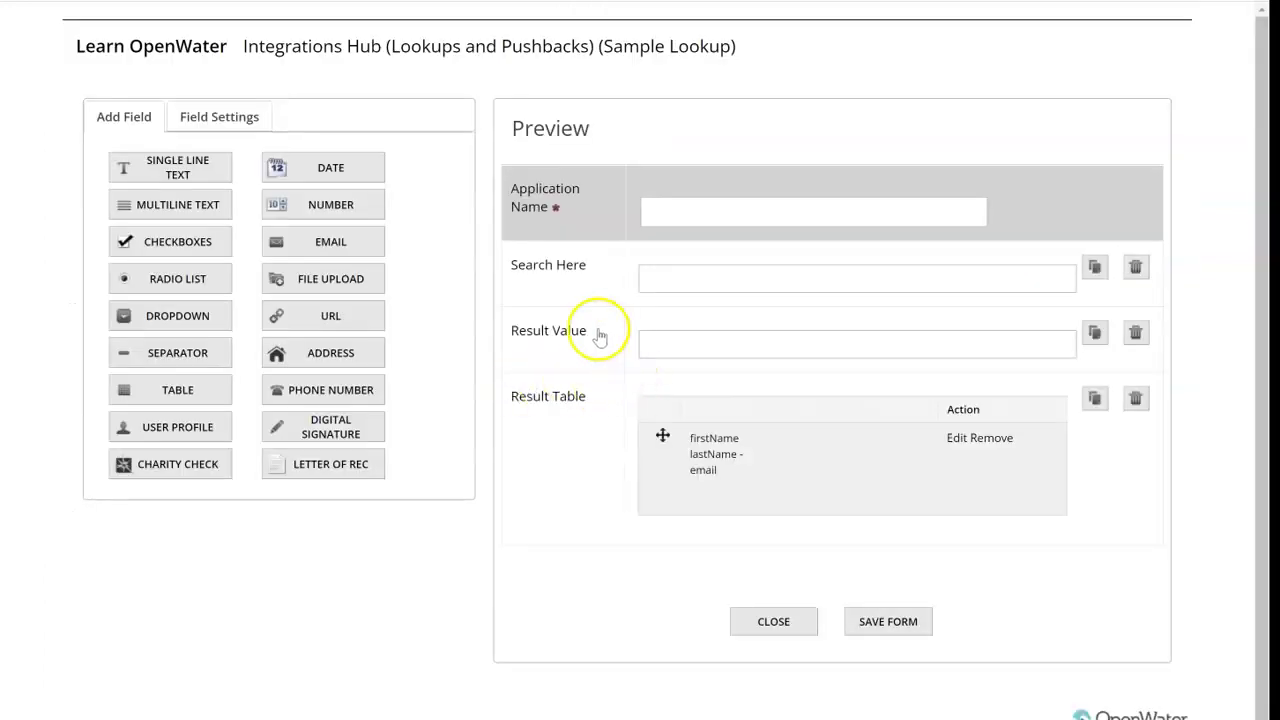
Step: Review the aliases of the Result Value, Result Table and Search Here fields
click(575, 334)
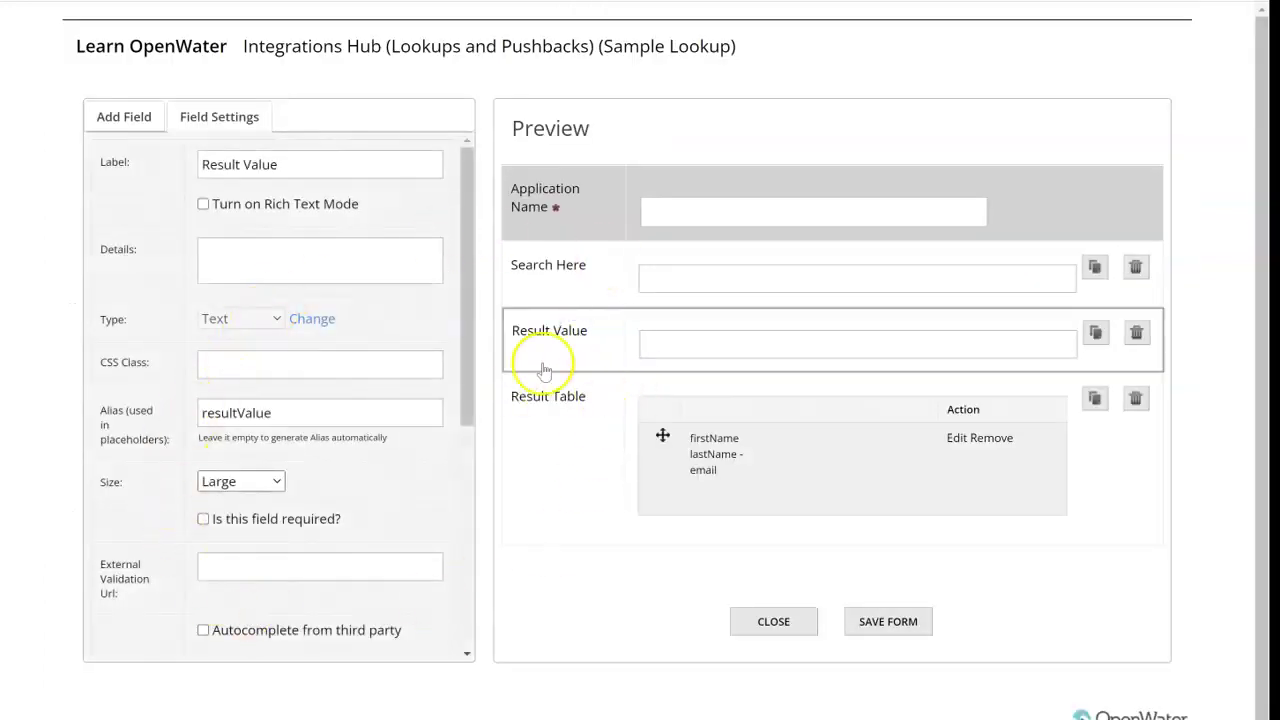
scroll(206, 414, down, 1)
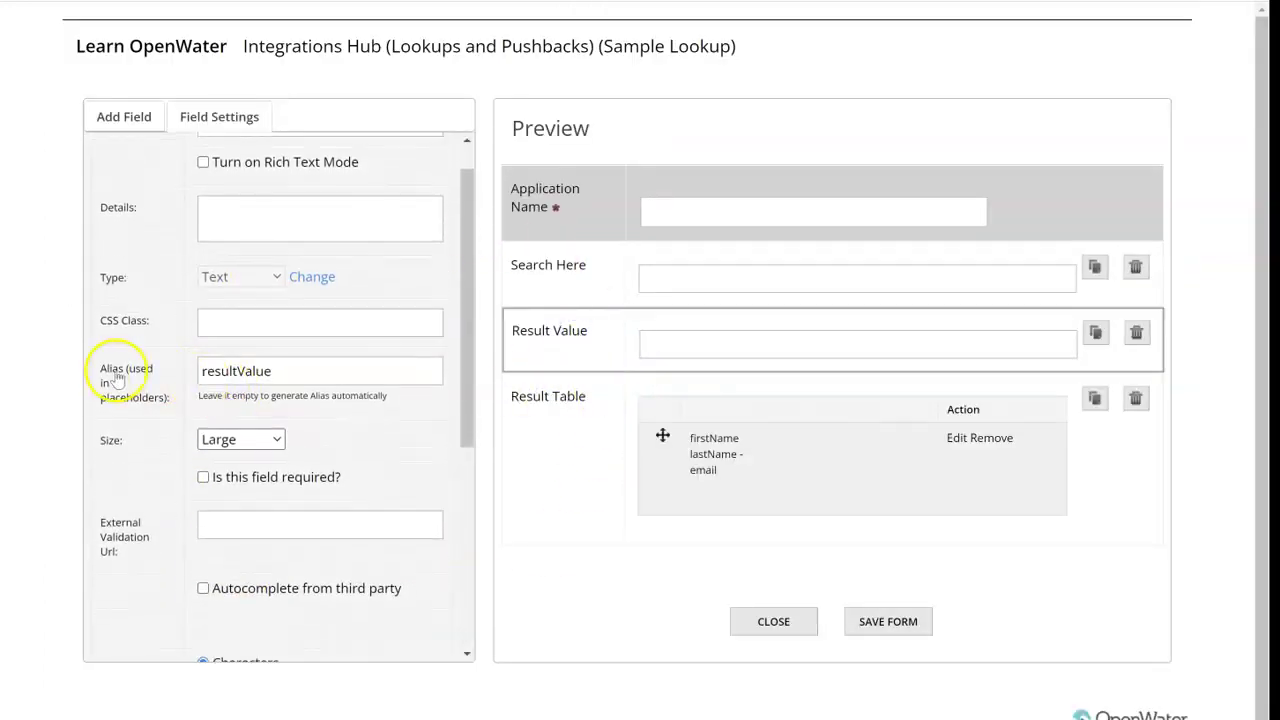
click(614, 466)
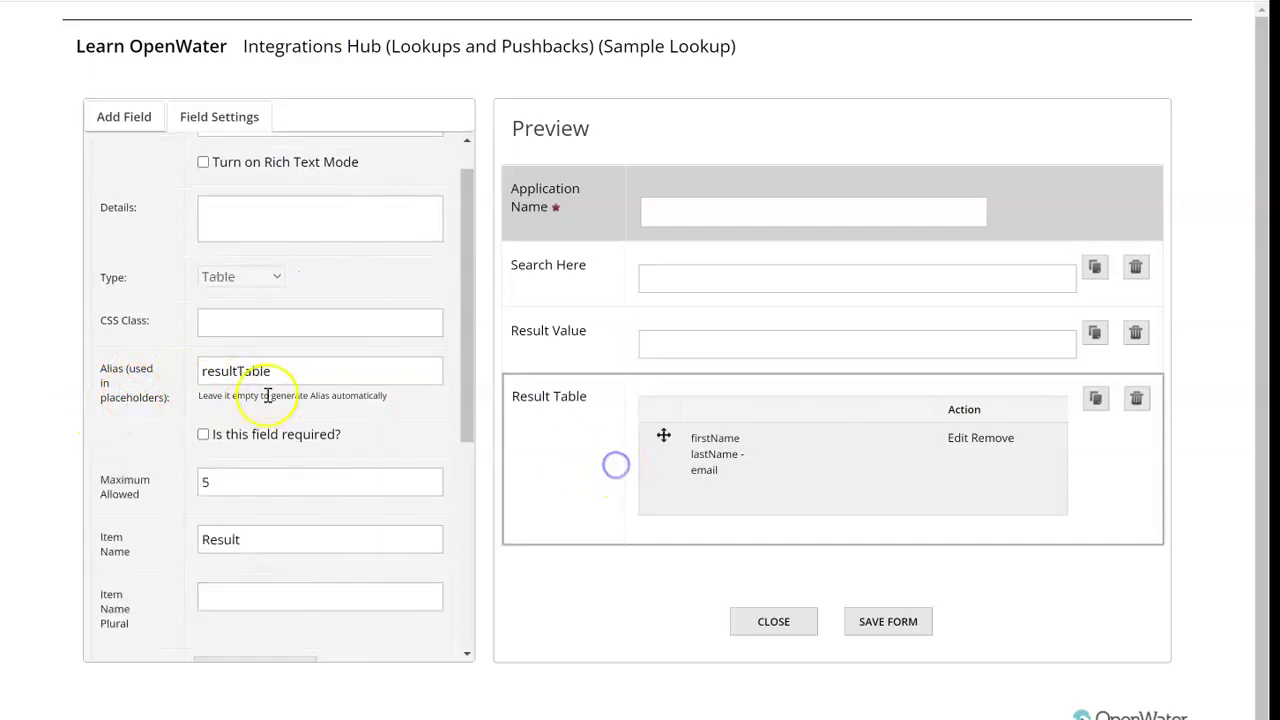
click(586, 349)
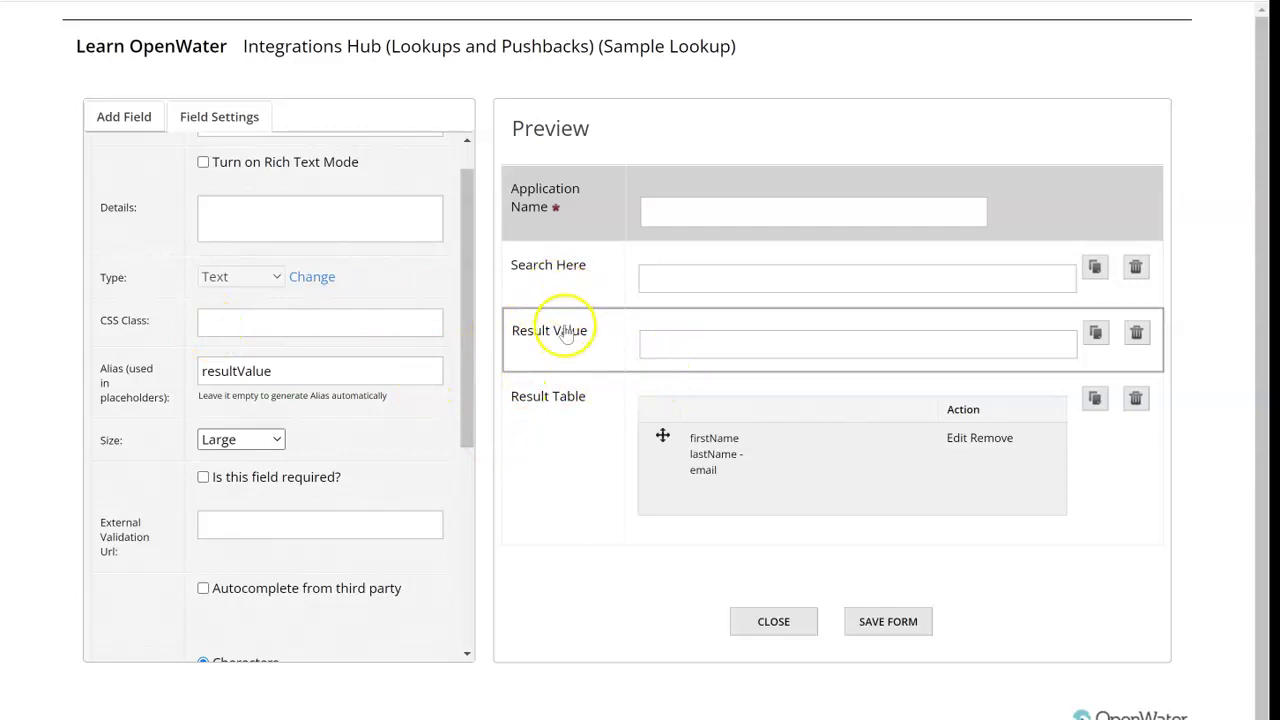
click(115, 118)
click(545, 405)
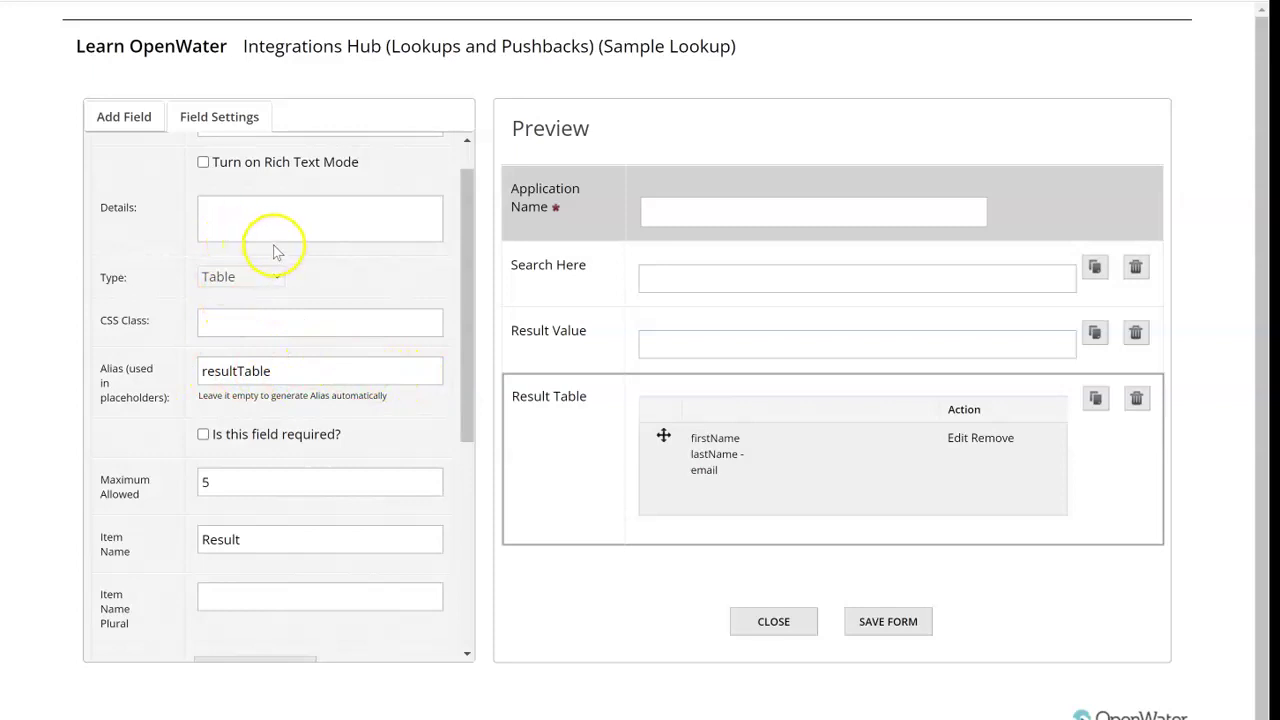
click(549, 275)
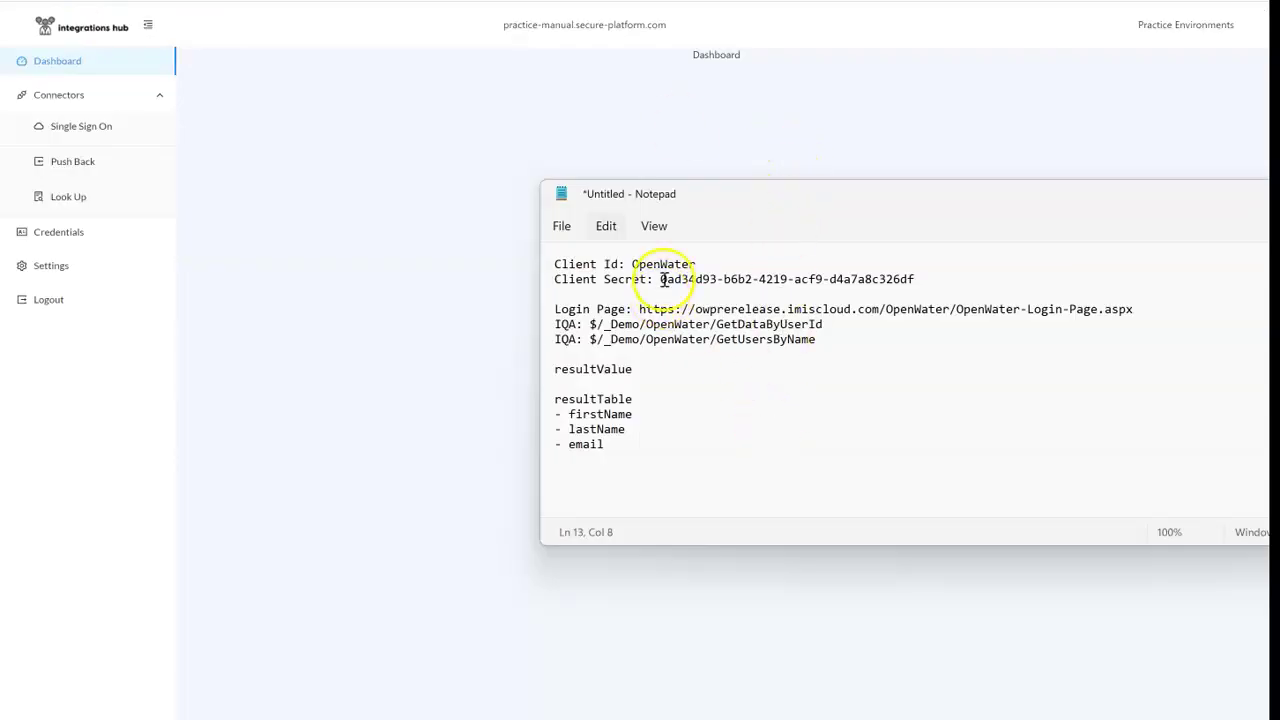
Step: Start a new iMIS lookup connector named 'Lookup' and open its credential choices
click(68, 198)
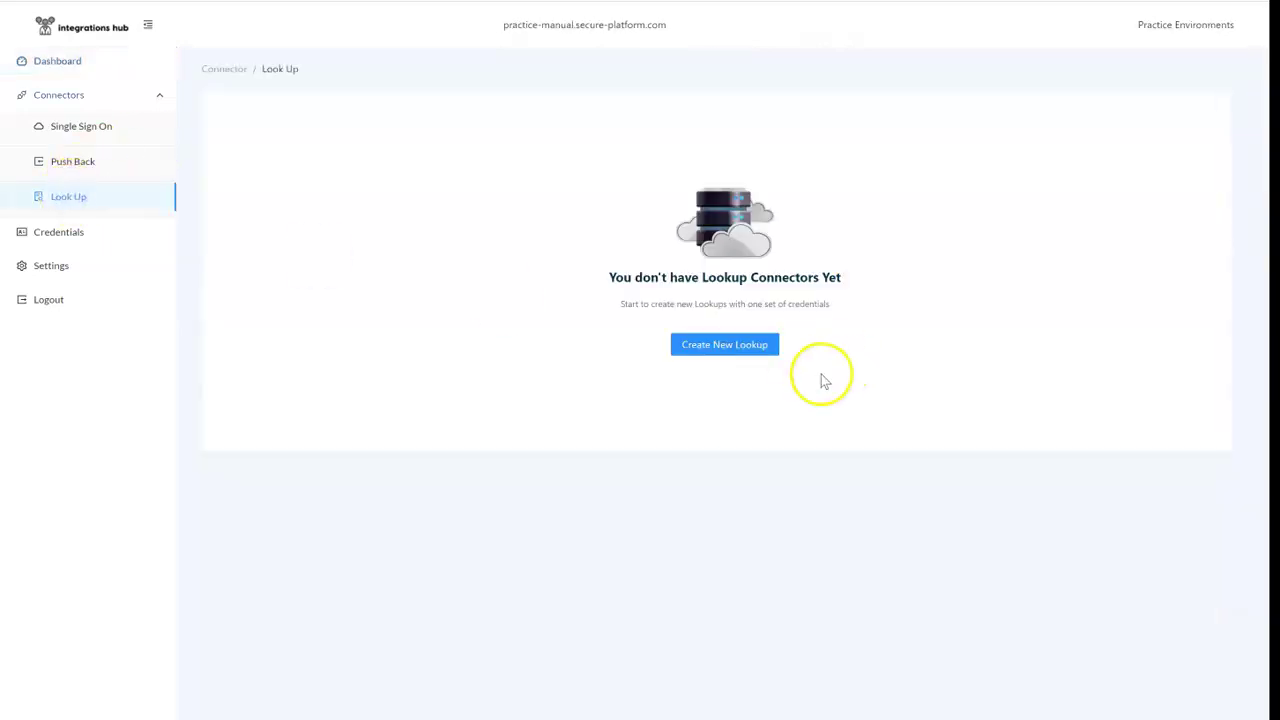
click(723, 343)
click(476, 212)
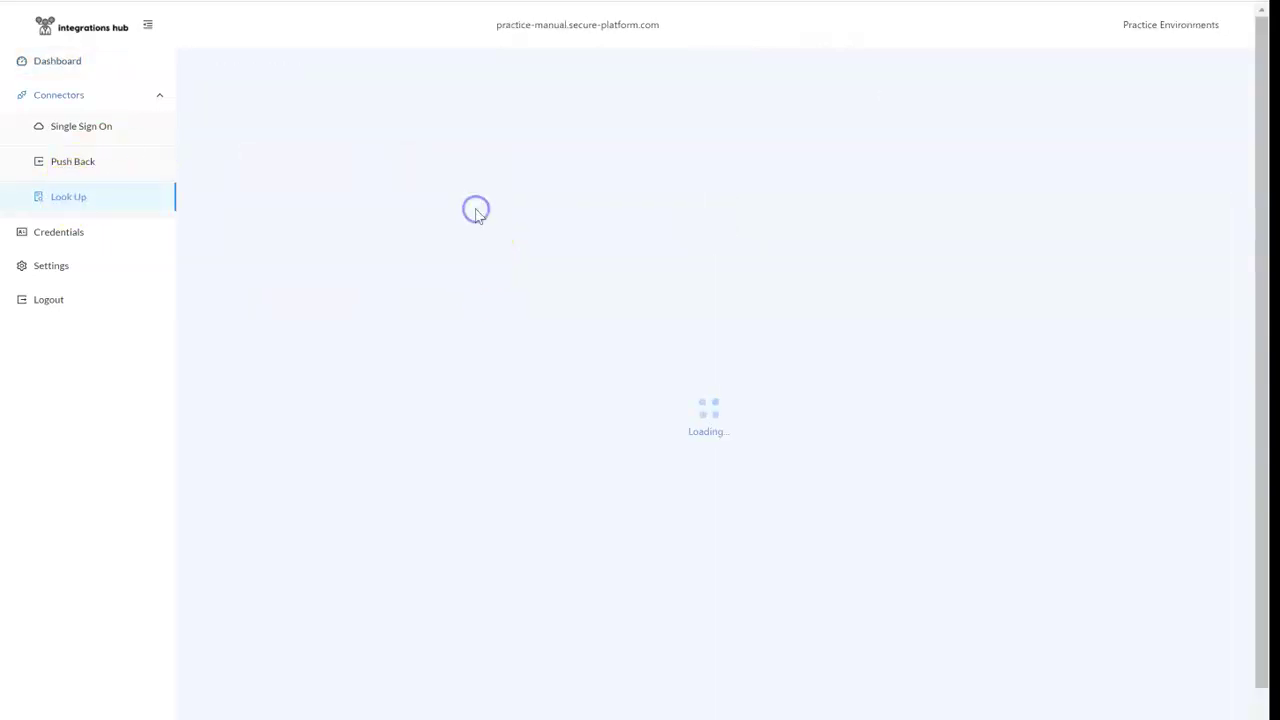
click(452, 254)
text(Lookup by Name)
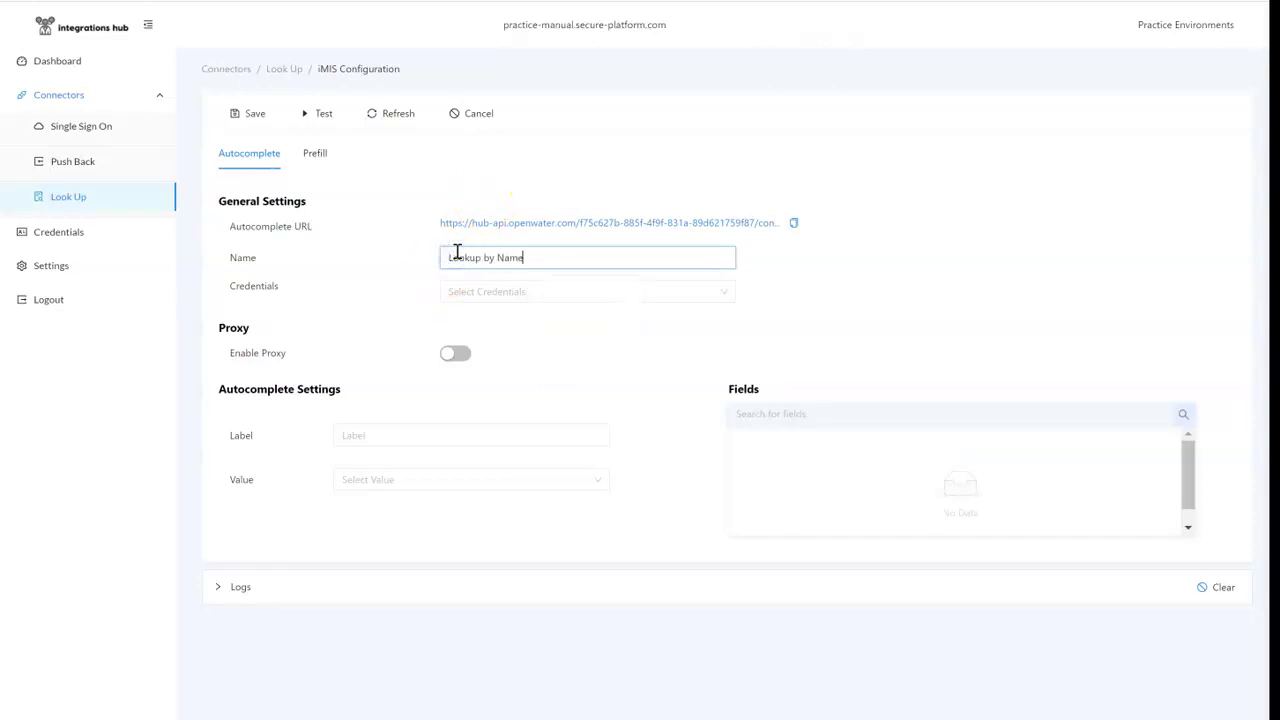
click(490, 293)
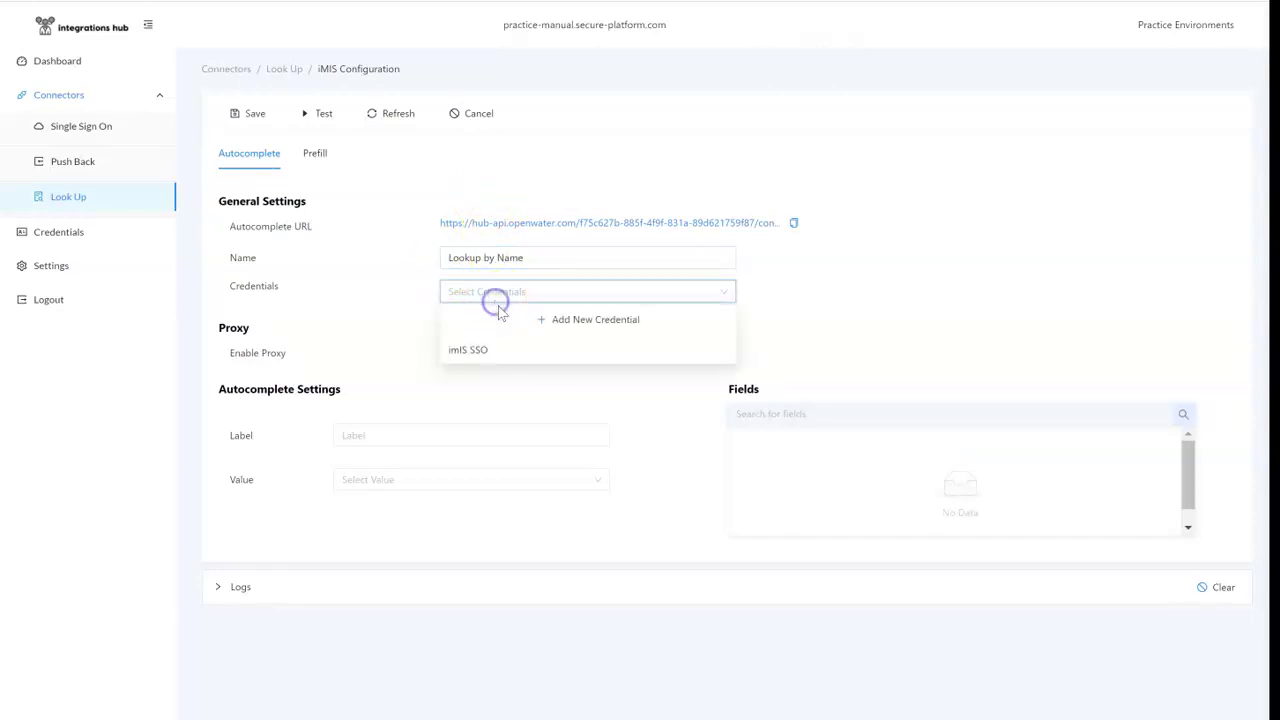
Step: Begin a new iMIS credential and paste in the iMIS site's base URL from the notes
click(578, 318)
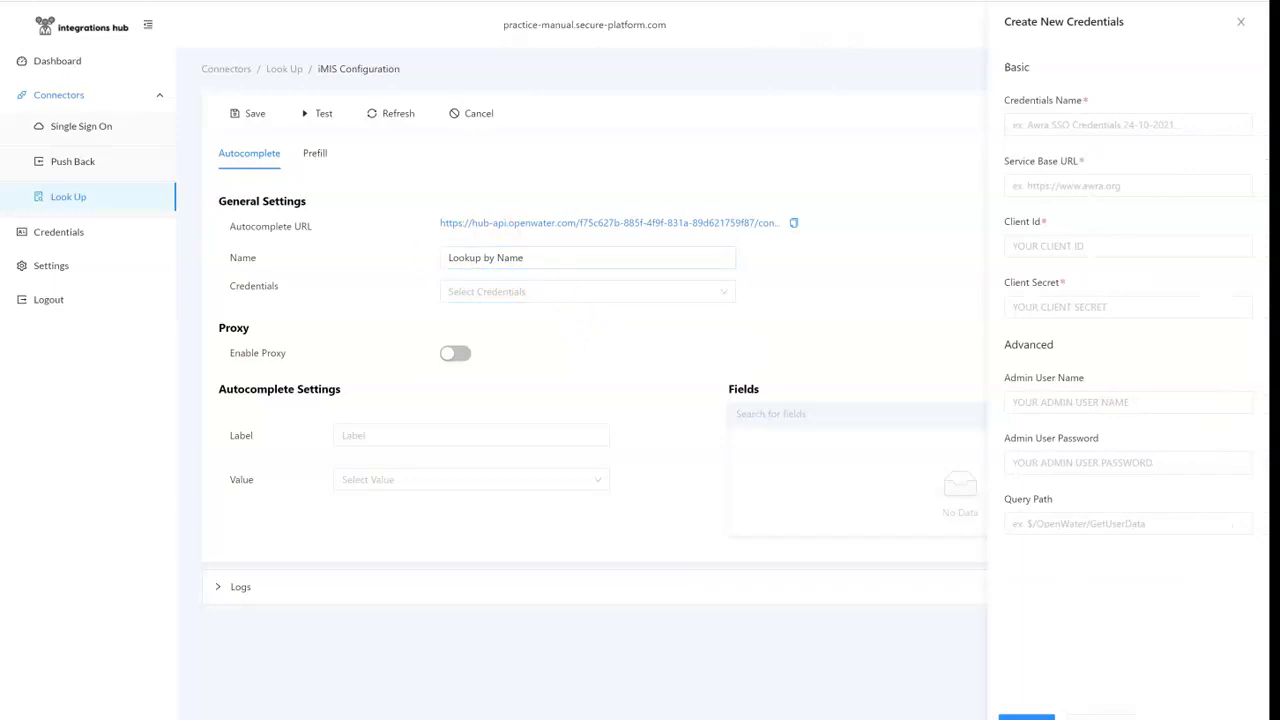
click(1051, 115)
text(IS Lookup)
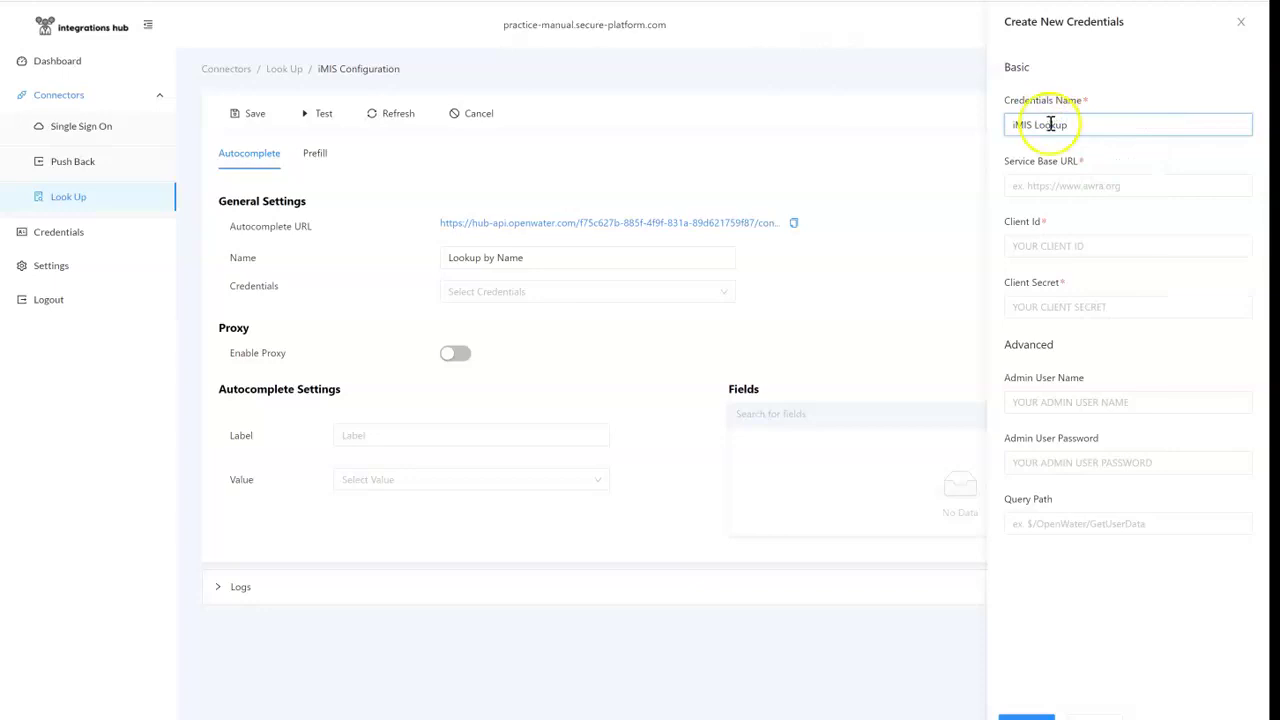
key(alt+Tab)
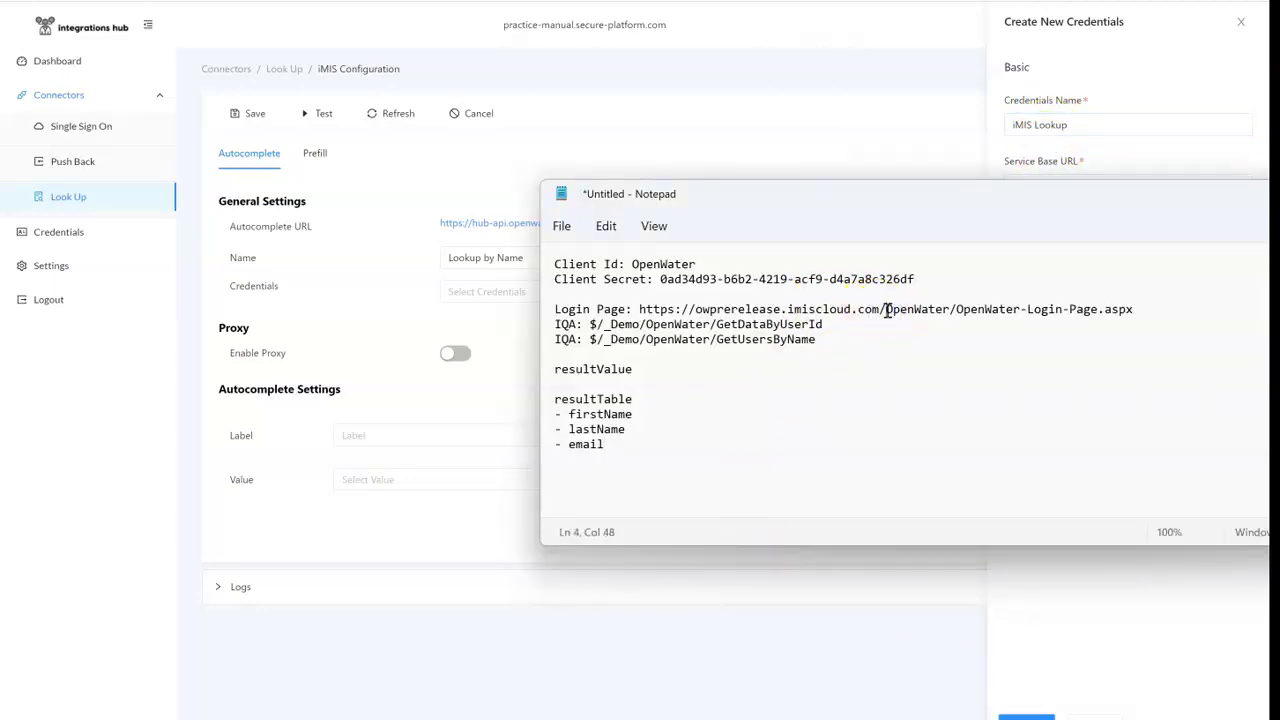
drag(886, 310, 660, 310)
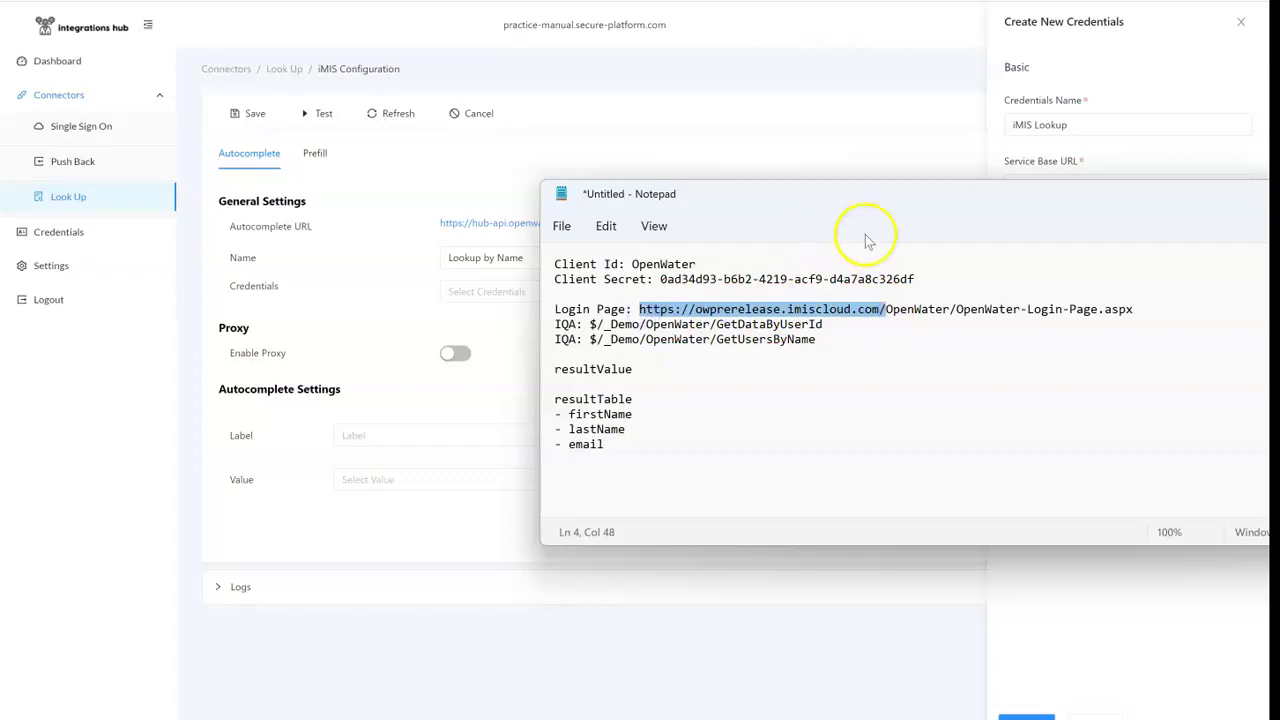
click(1114, 189)
text(https://owprerelease.imiscloud.com/)
Step: Copy the client ID and client secret from the notes into the credential
key(alt+Tab)
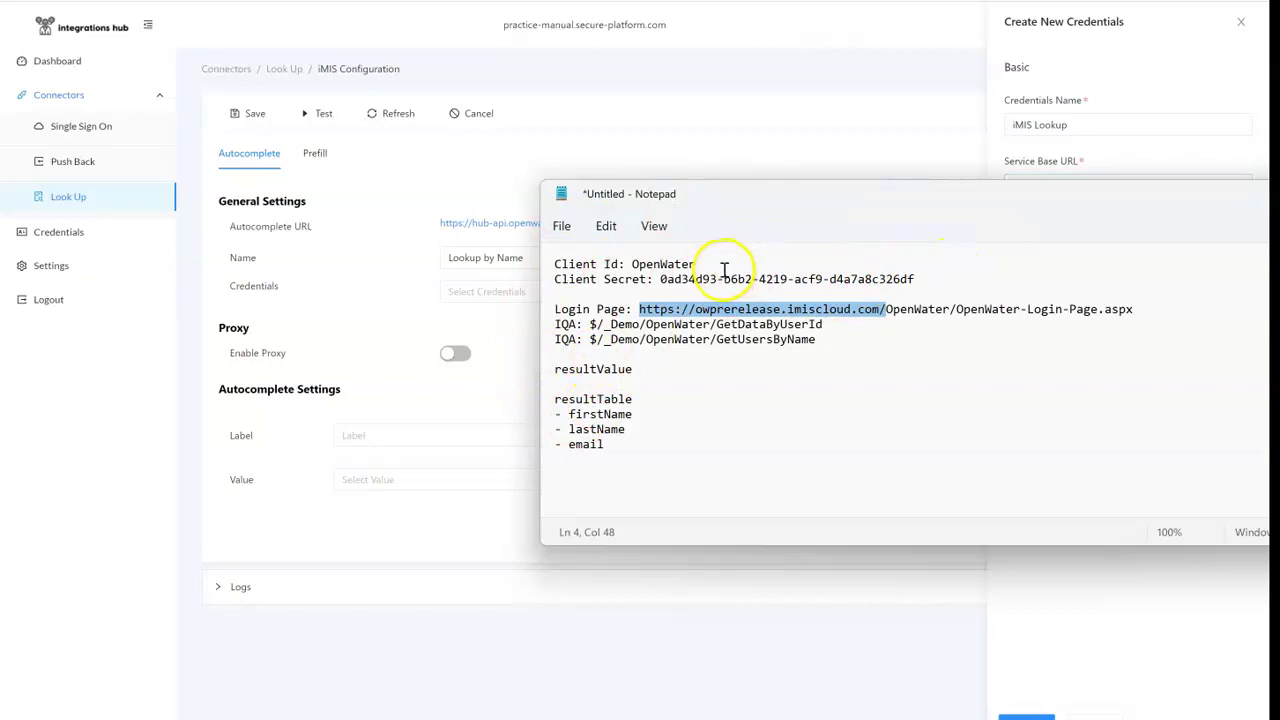
click(660, 264)
key(ctrl+c)
key(alt+Tab)
click(1089, 248)
key(ctrl+v)
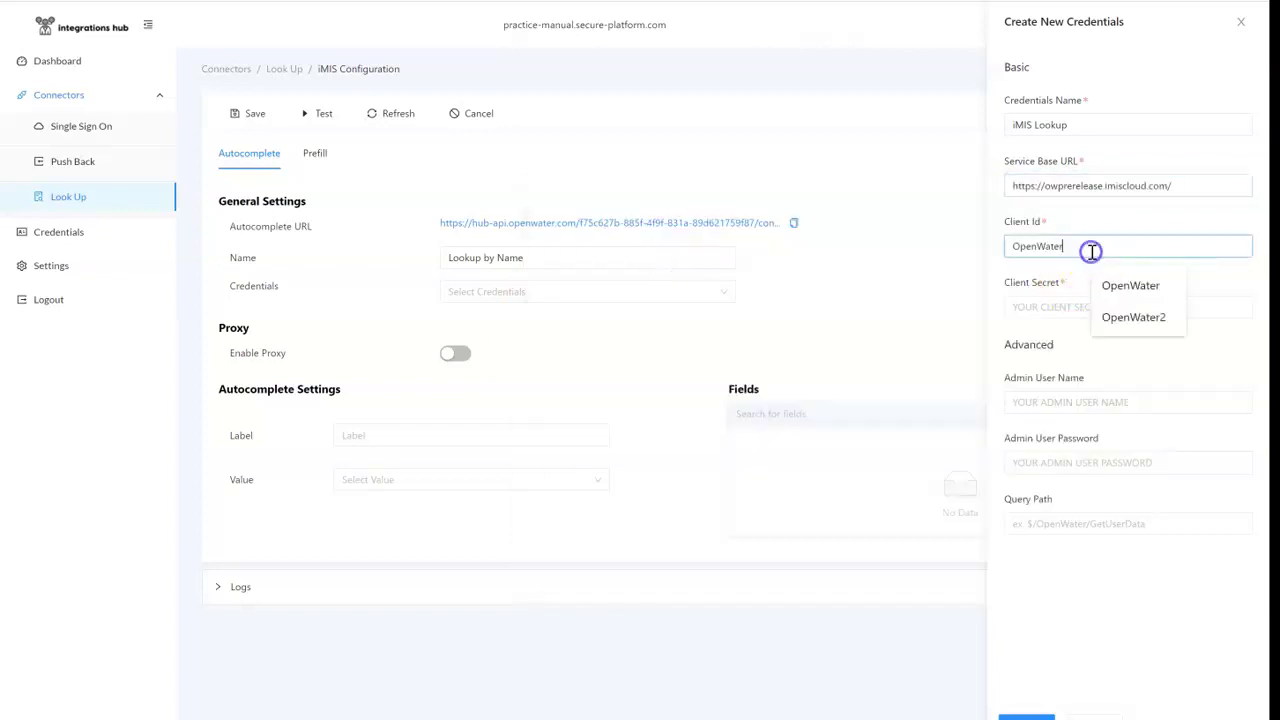
key(alt+Tab)
drag(944, 286, 638, 279)
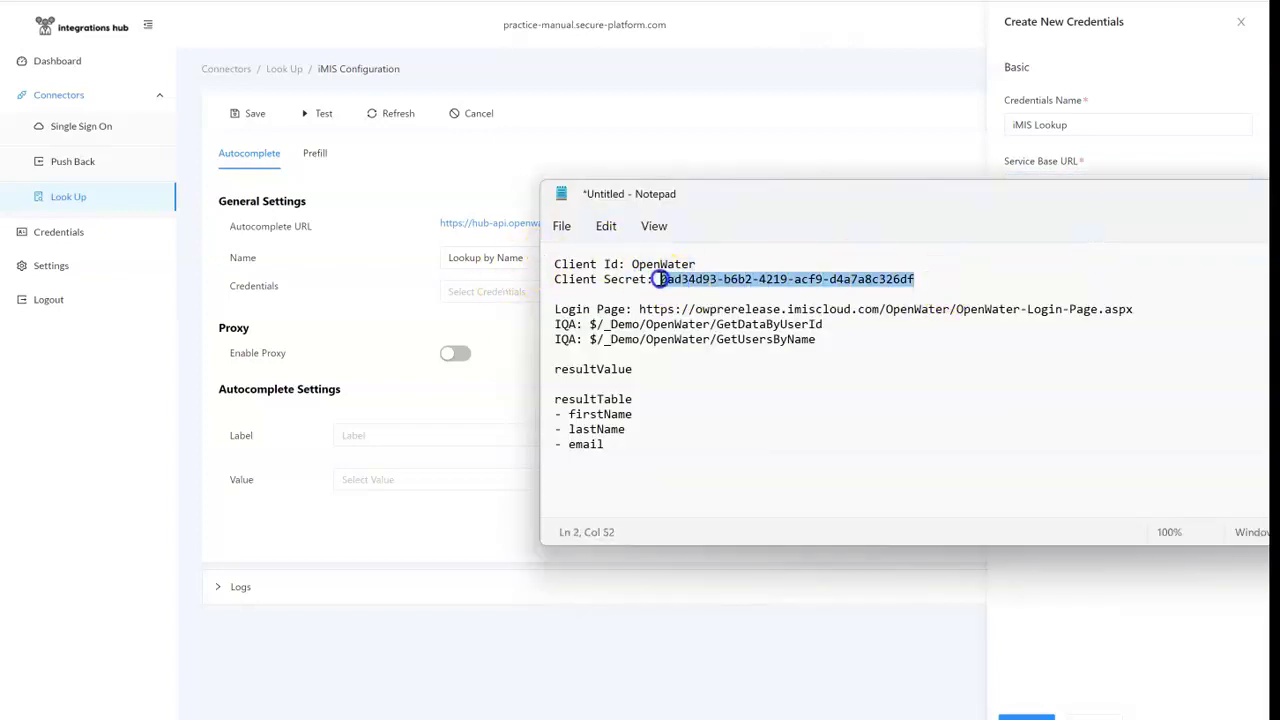
key(ctrl+c)
key(alt+Tab)
click(1077, 302)
key(ctrl+v)
Step: Enter admin as user name, paste the GetUsersByName query path, and save the credential
click(1063, 394)
text(admin)
key(Tab)
key(Tab)
key(alt+Tab)
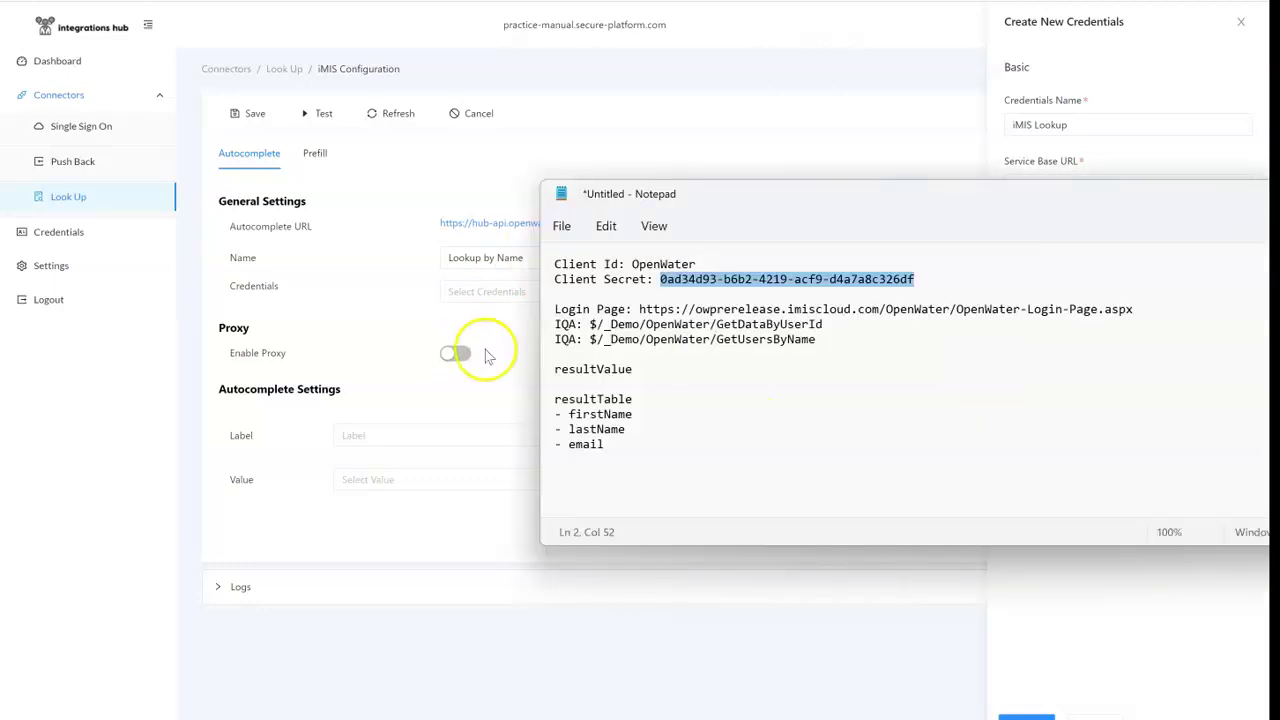
drag(818, 340, 590, 340)
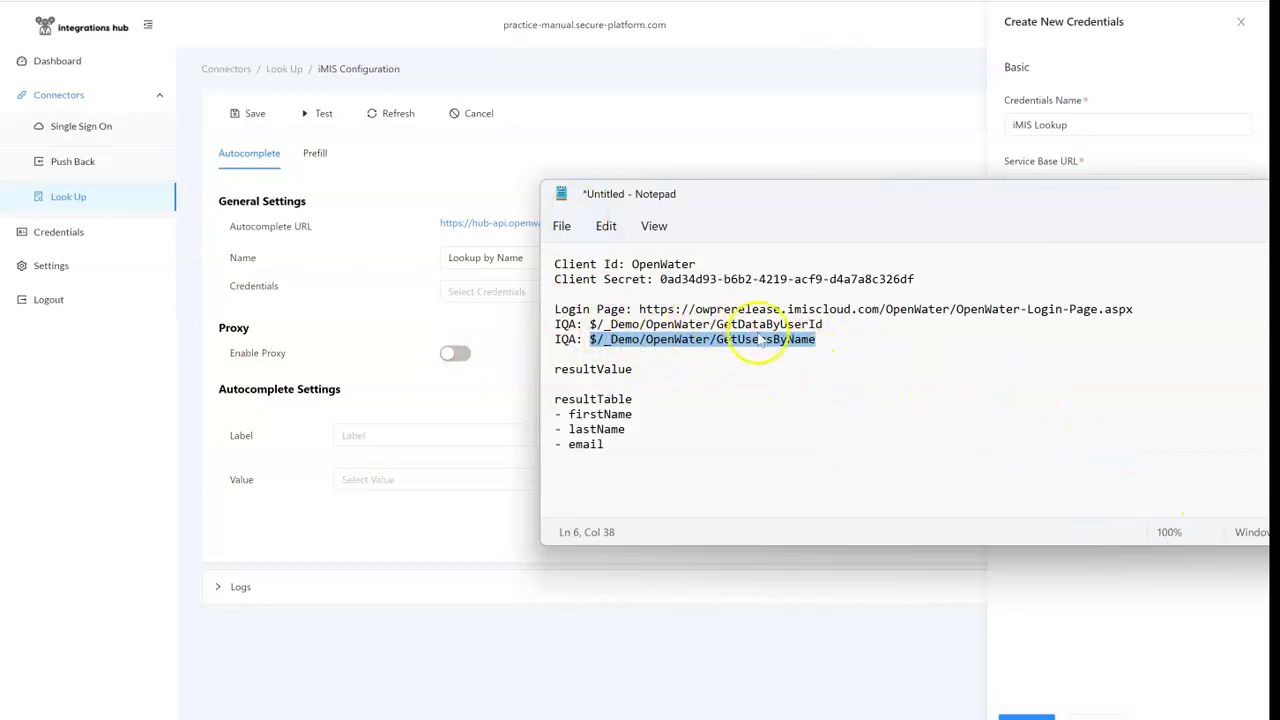
key(ctrl+c)
key(alt+Tab)
click(1060, 522)
key(ctrl+v)
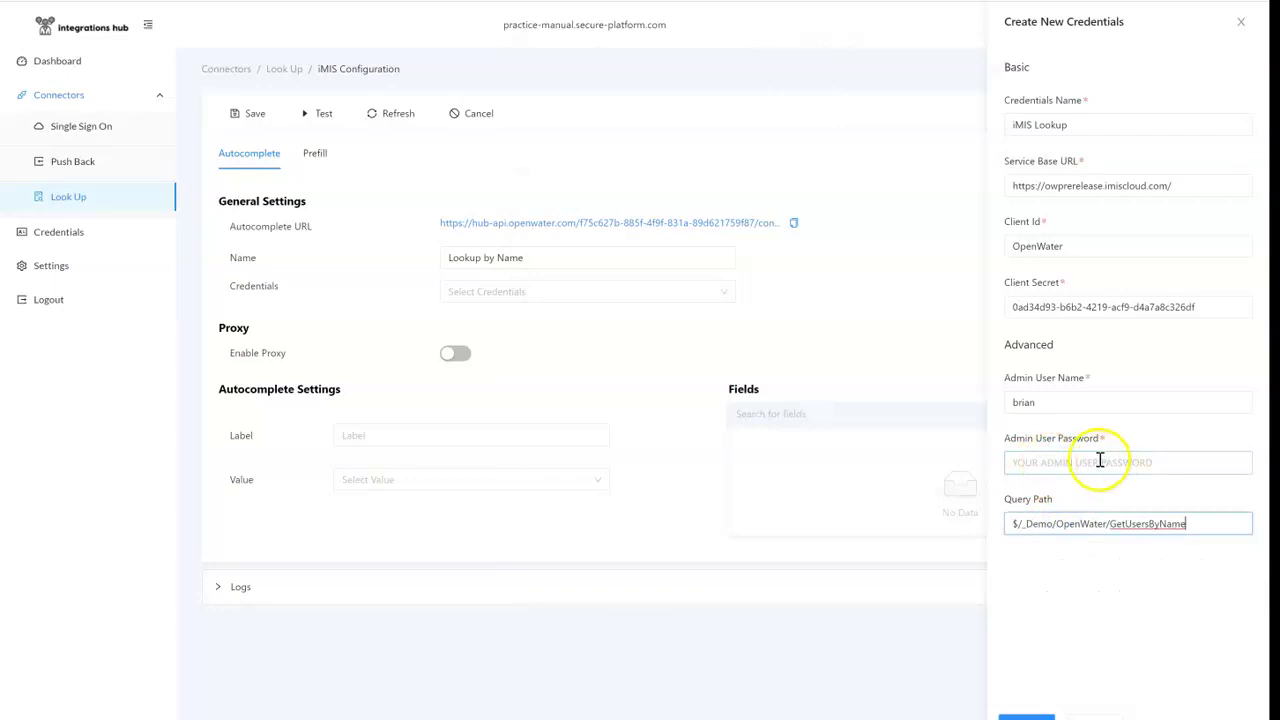
key(Return)
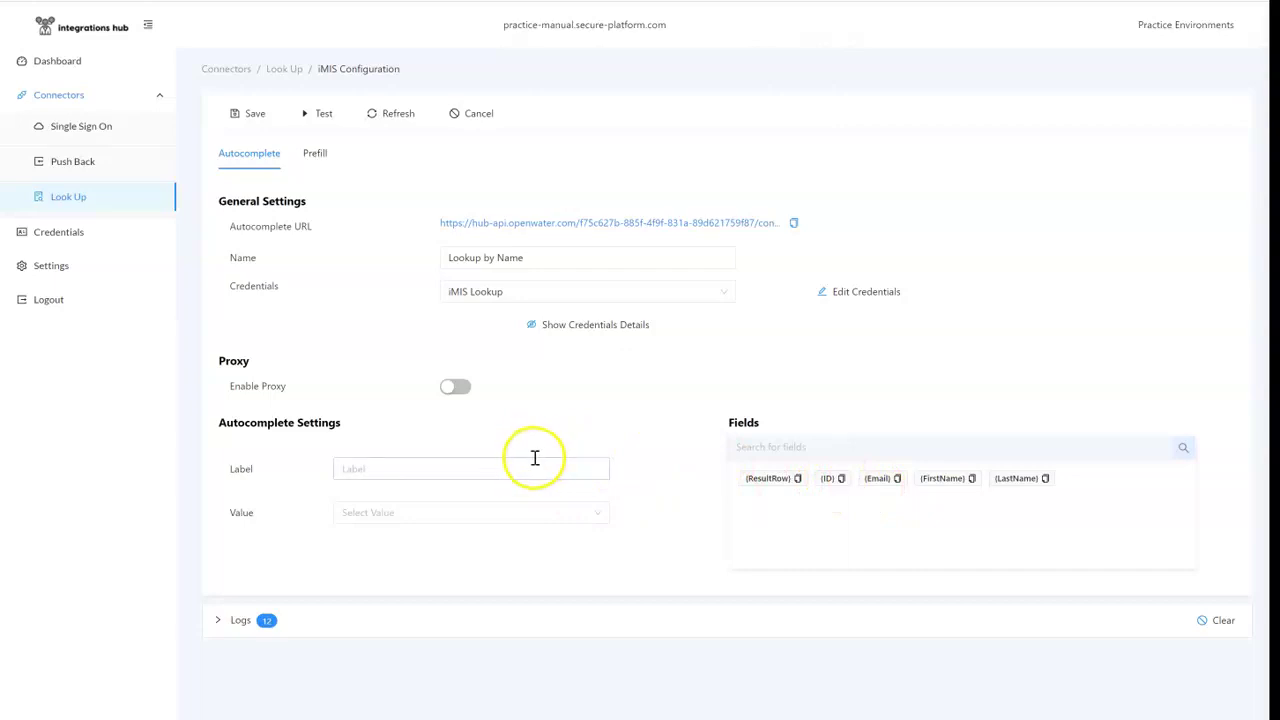
Step: Build the autocomplete label {FirstName} {LastName} ({Email}) from the field tokens
click(528, 462)
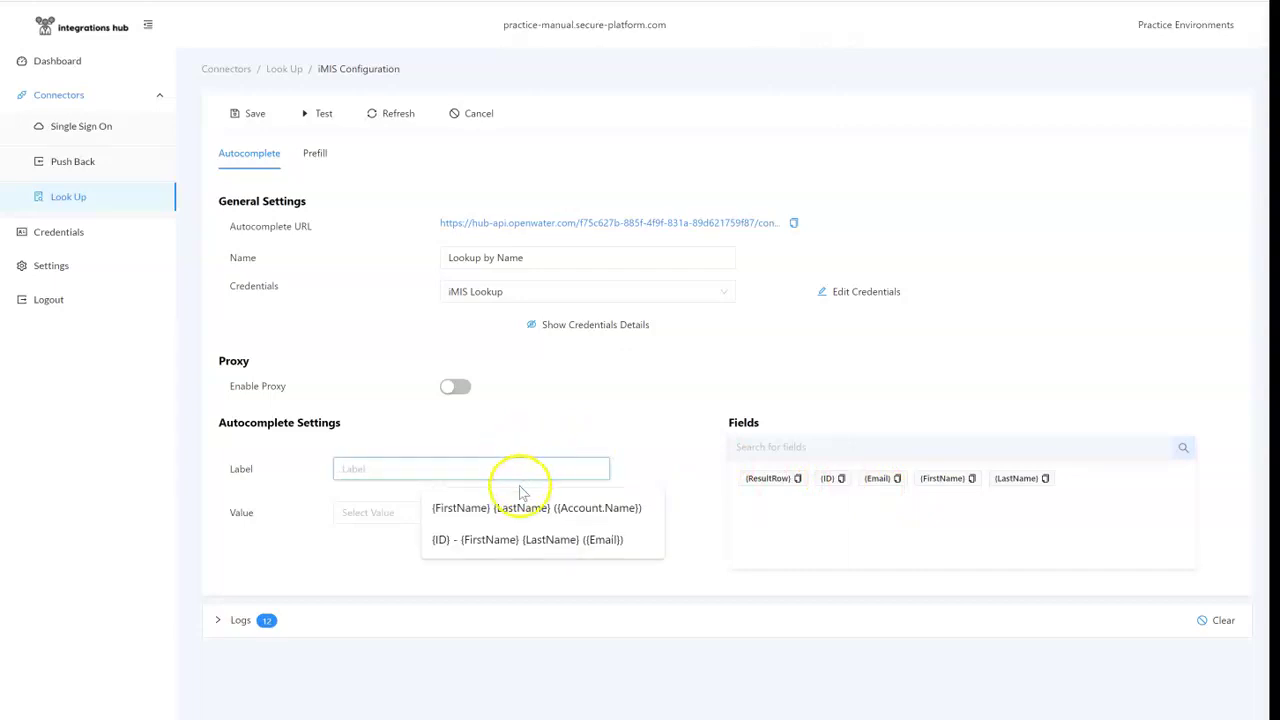
click(971, 478)
click(426, 463)
key(ctrl+v)
click(1046, 478)
click(518, 468)
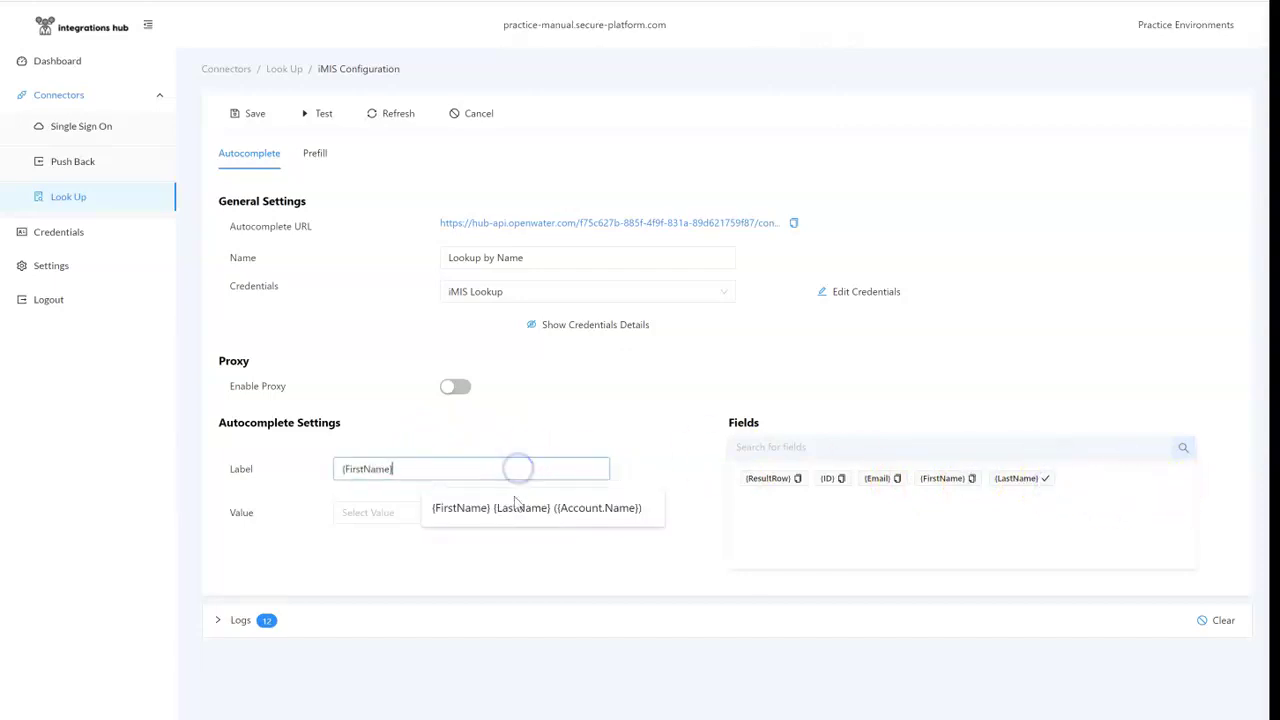
key(ctrl+v)
click(898, 479)
click(605, 468)
text(()
key(ctrl+v)
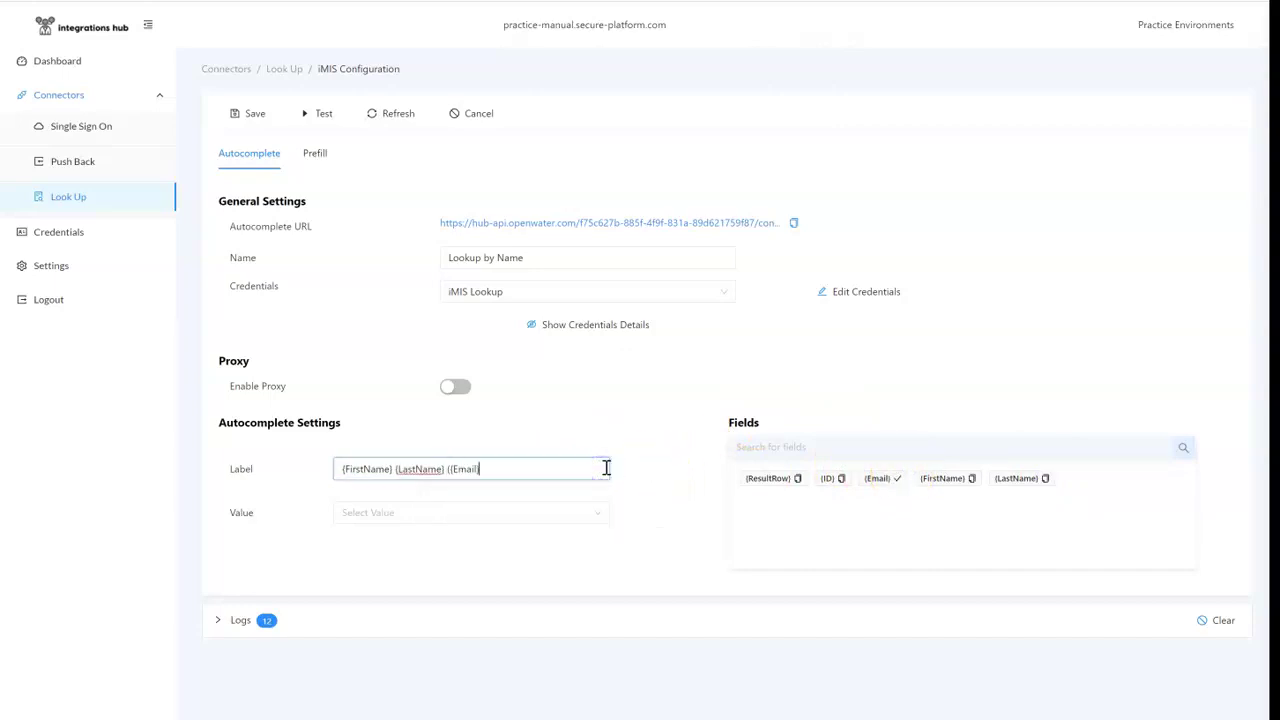
Step: Use ID as the autocomplete value, save, and add two prefill items
click(516, 508)
click(416, 560)
click(232, 111)
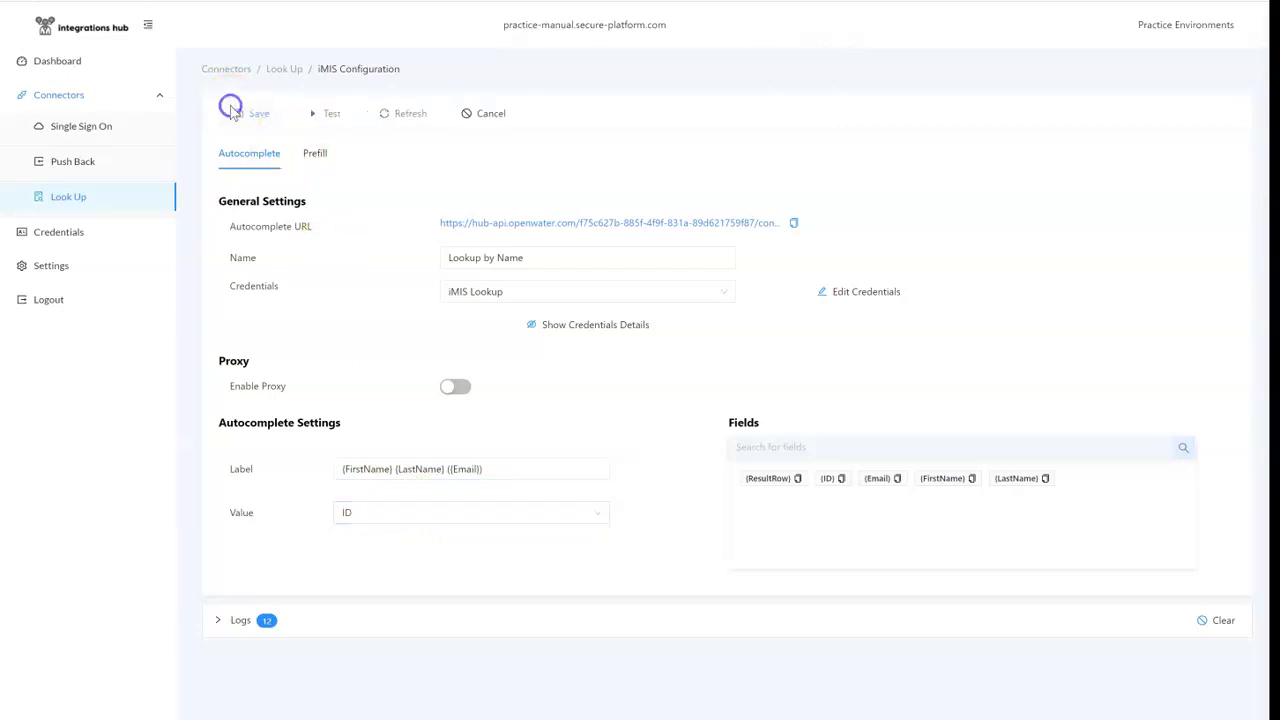
click(318, 154)
click(272, 298)
click(270, 299)
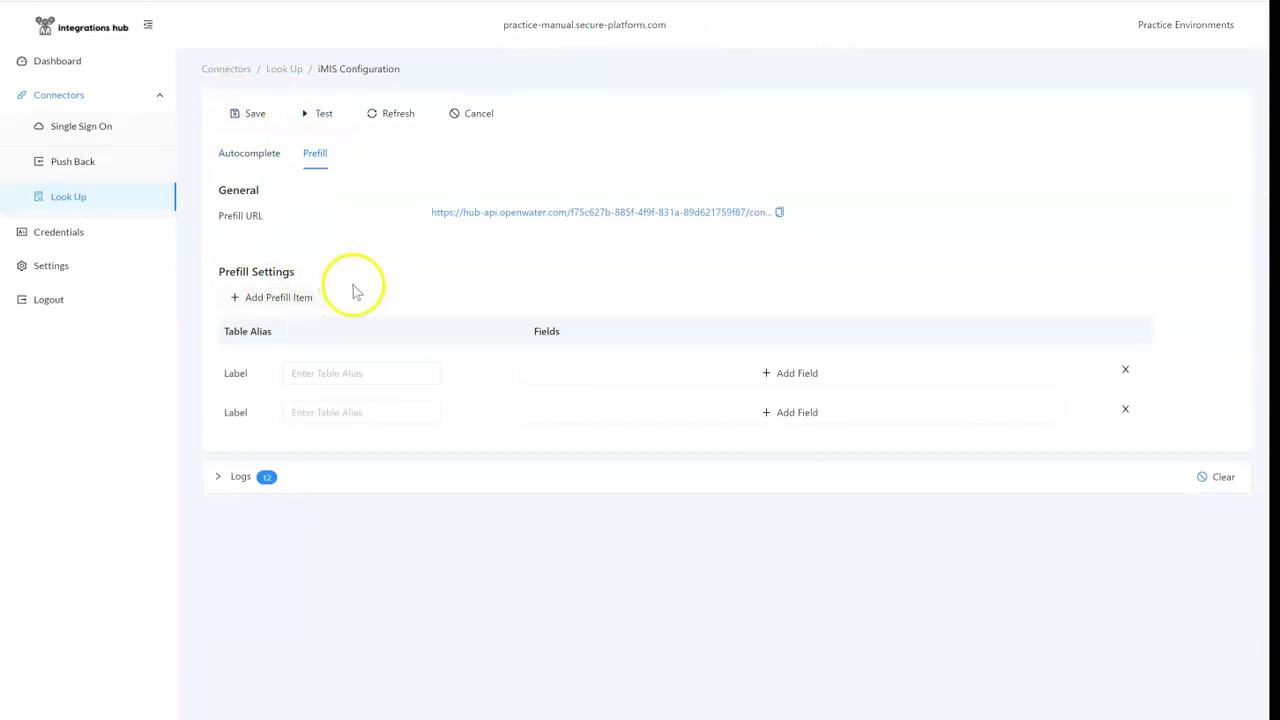
Step: Add a resultValue field to the first prefill item, mapped to ID
key(alt+Tab)
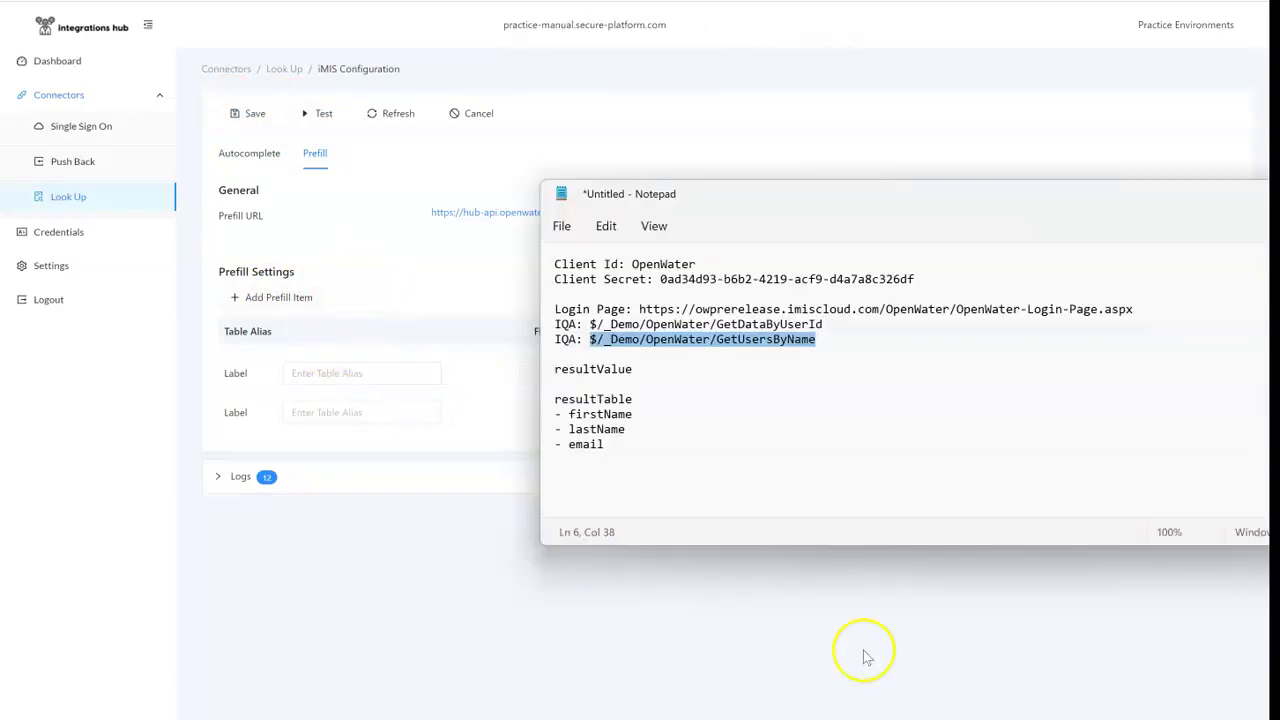
drag(633, 370, 555, 372)
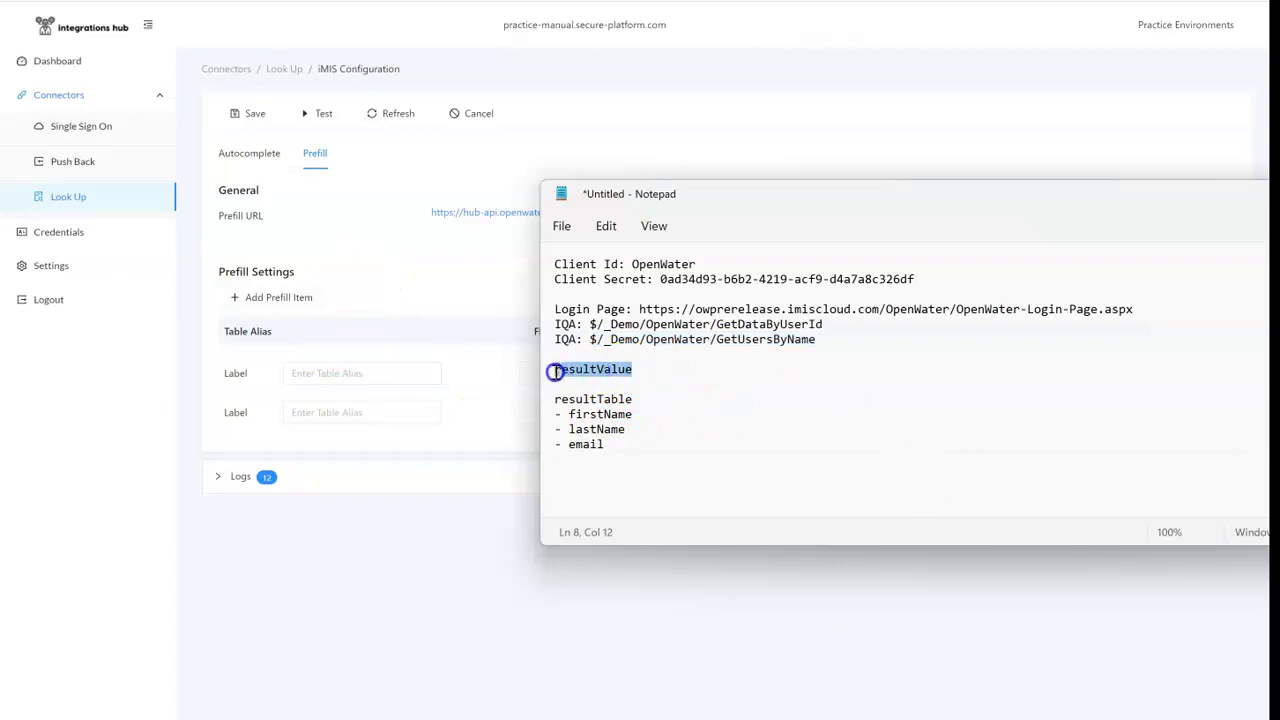
click(409, 338)
click(636, 371)
click(651, 373)
key(ctrl+v)
click(835, 373)
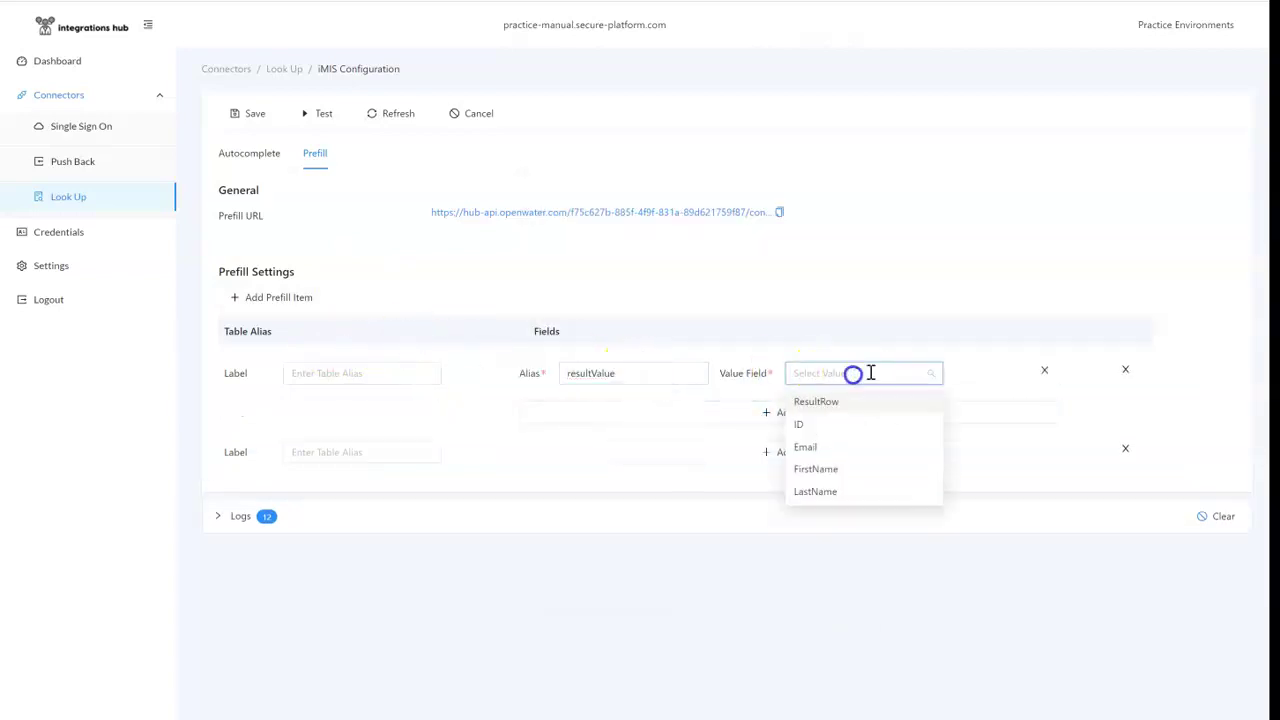
click(883, 424)
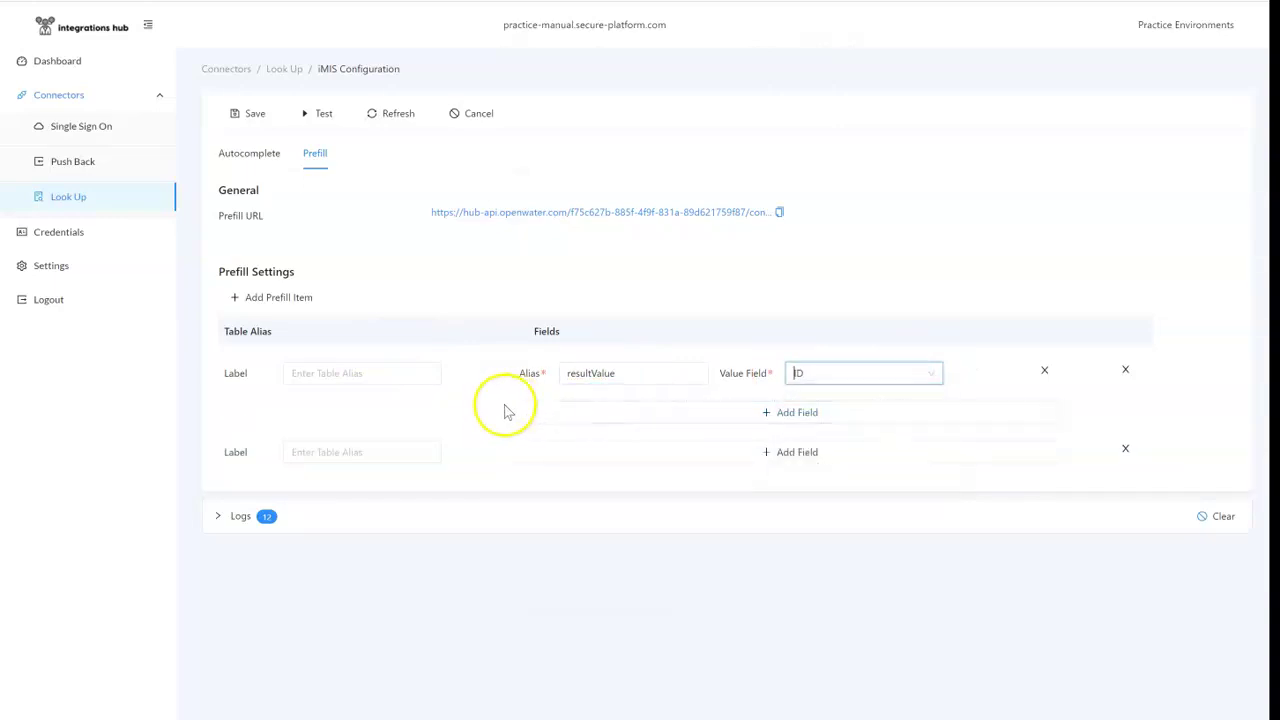
Step: Label the second prefill item resultTable and give it three fields
key(alt+Tab)
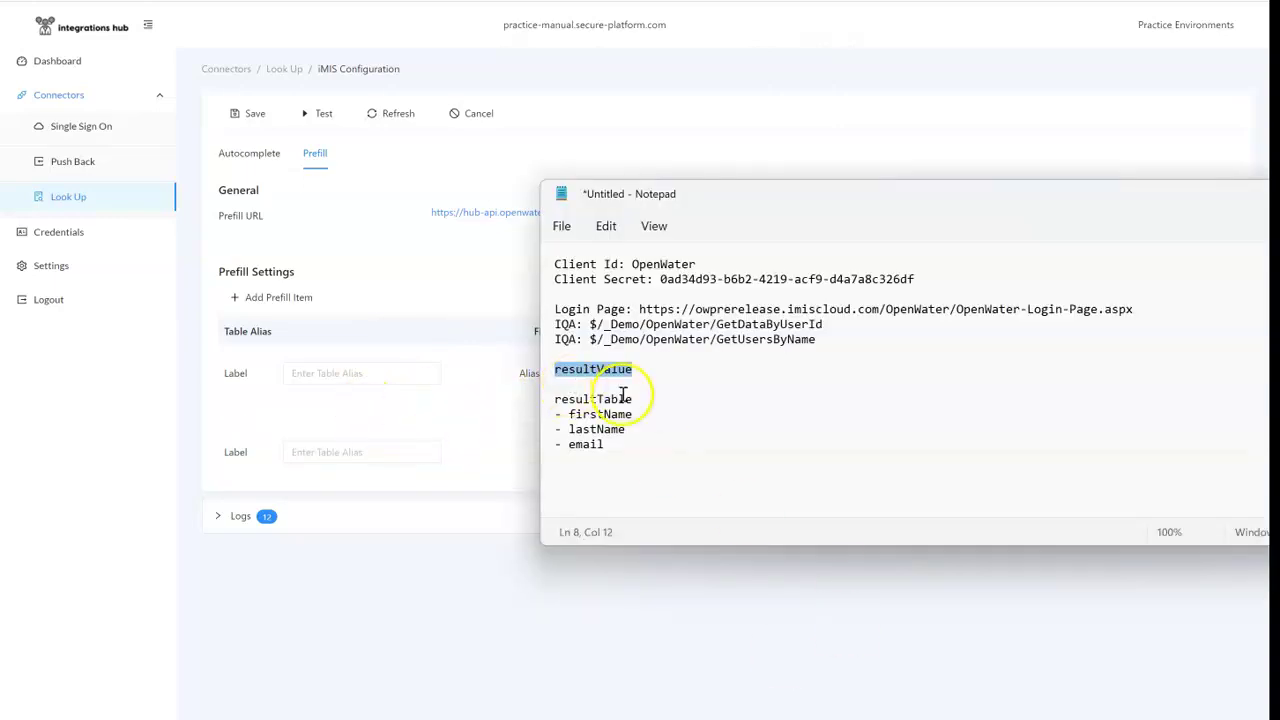
drag(630, 400, 528, 400)
click(385, 457)
key(ctrl+v)
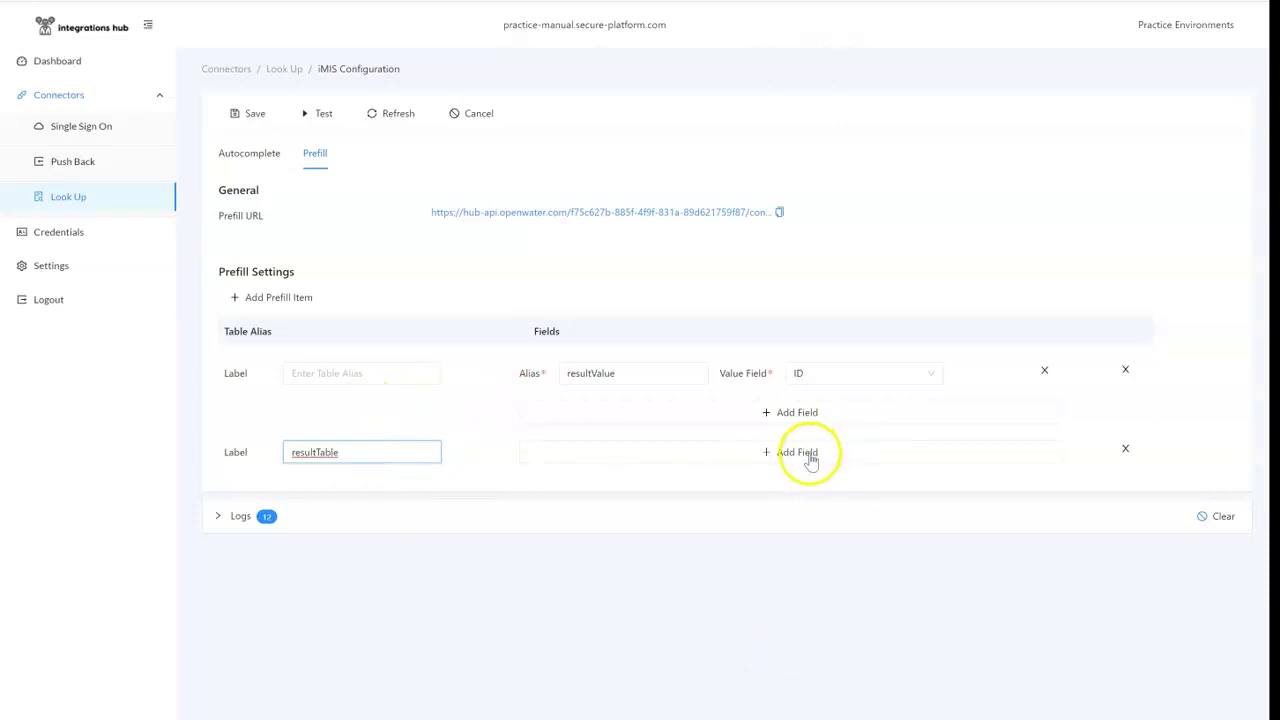
click(800, 453)
click(778, 495)
click(772, 527)
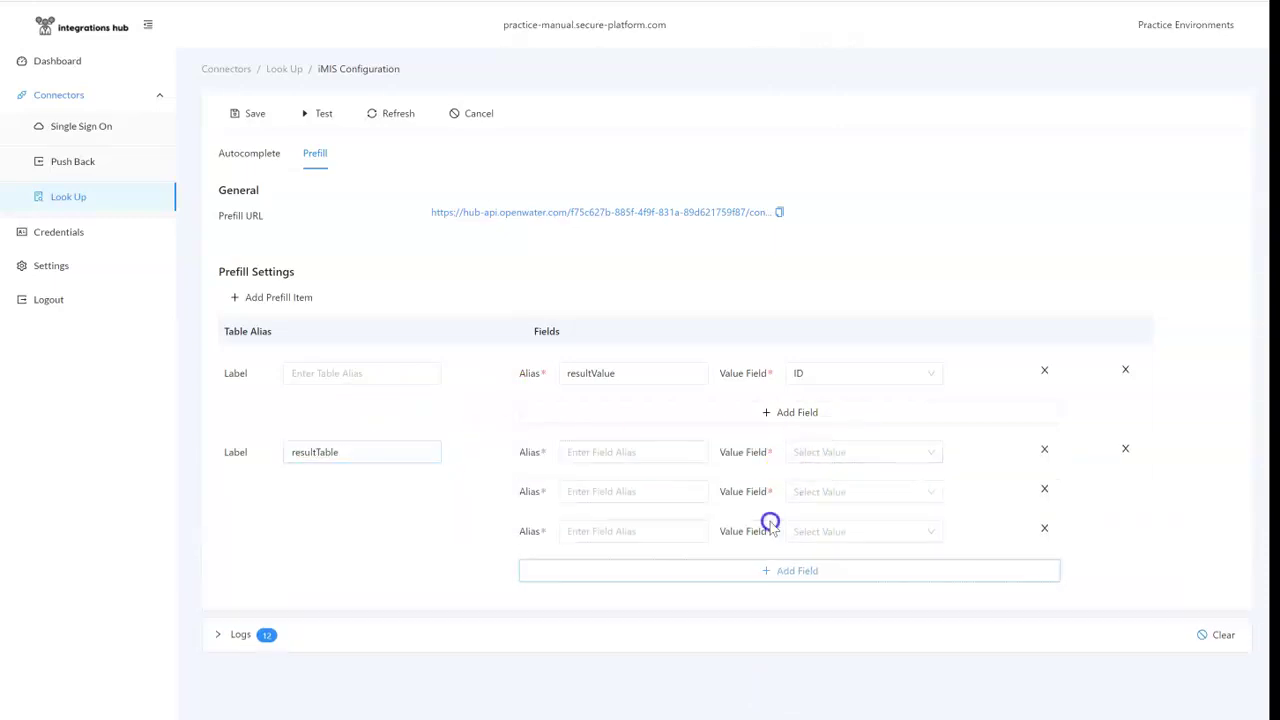
Step: Set the three resultTable aliases to firstName, lastName and email from the notes
key(alt+Tab)
double_click(605, 414)
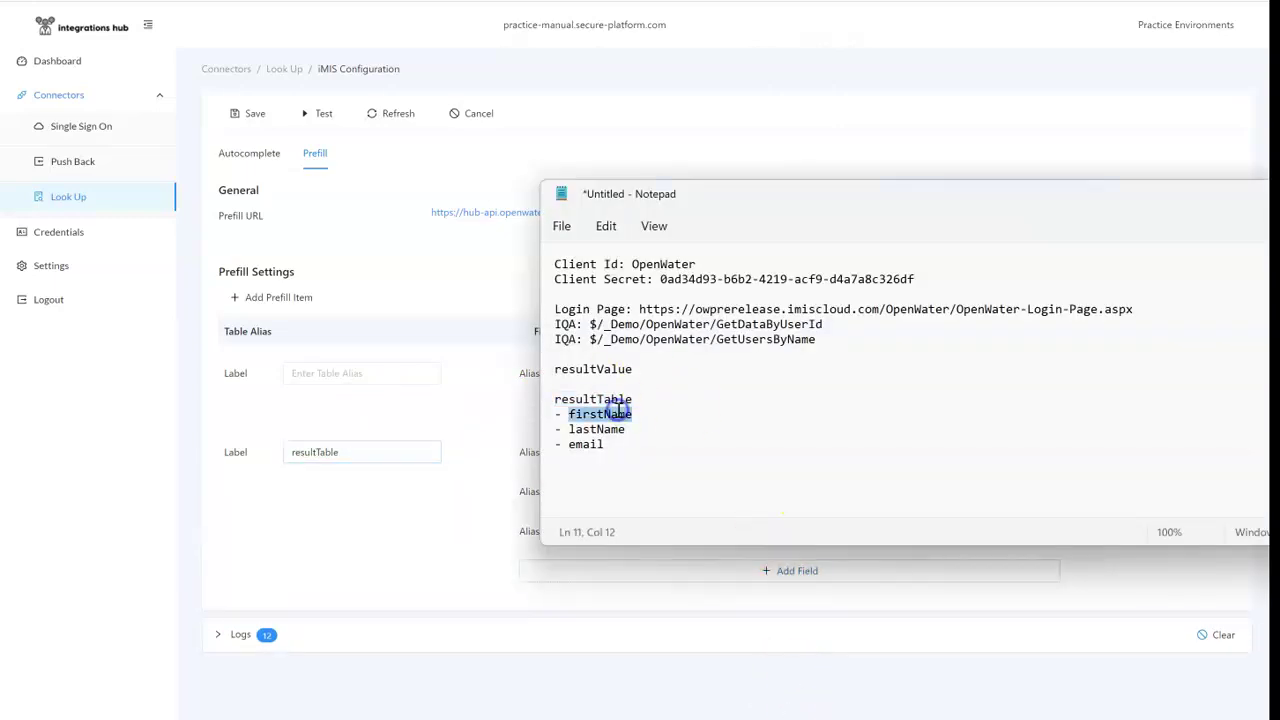
key(alt+Tab)
click(587, 455)
key(ctrl+v)
key(alt+Tab)
double_click(605, 429)
key(ctrl+c)
key(alt+Tab)
click(594, 491)
key(ctrl+v)
key(alt+Tab)
double_click(586, 444)
key(ctrl+c)
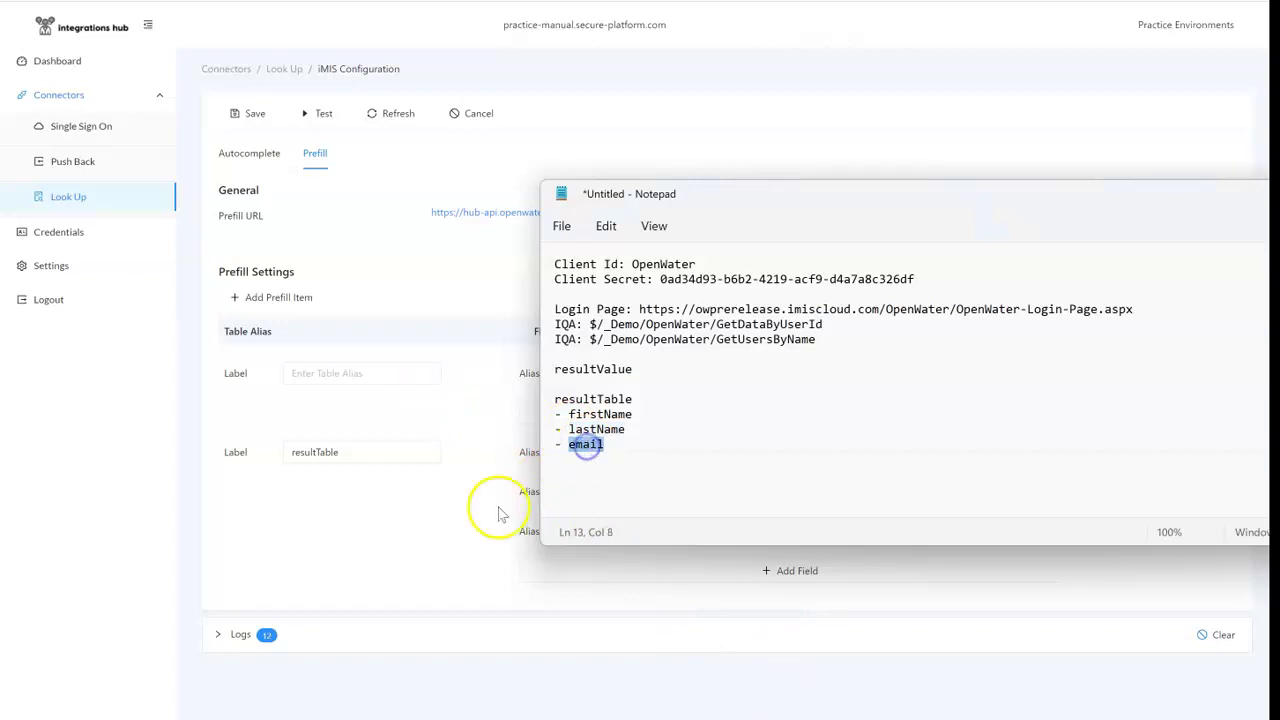
key(alt+Tab)
click(651, 531)
key(ctrl+v)
Step: Map firstName, lastName and email to FirstName, LastName and Email, then save
click(876, 453)
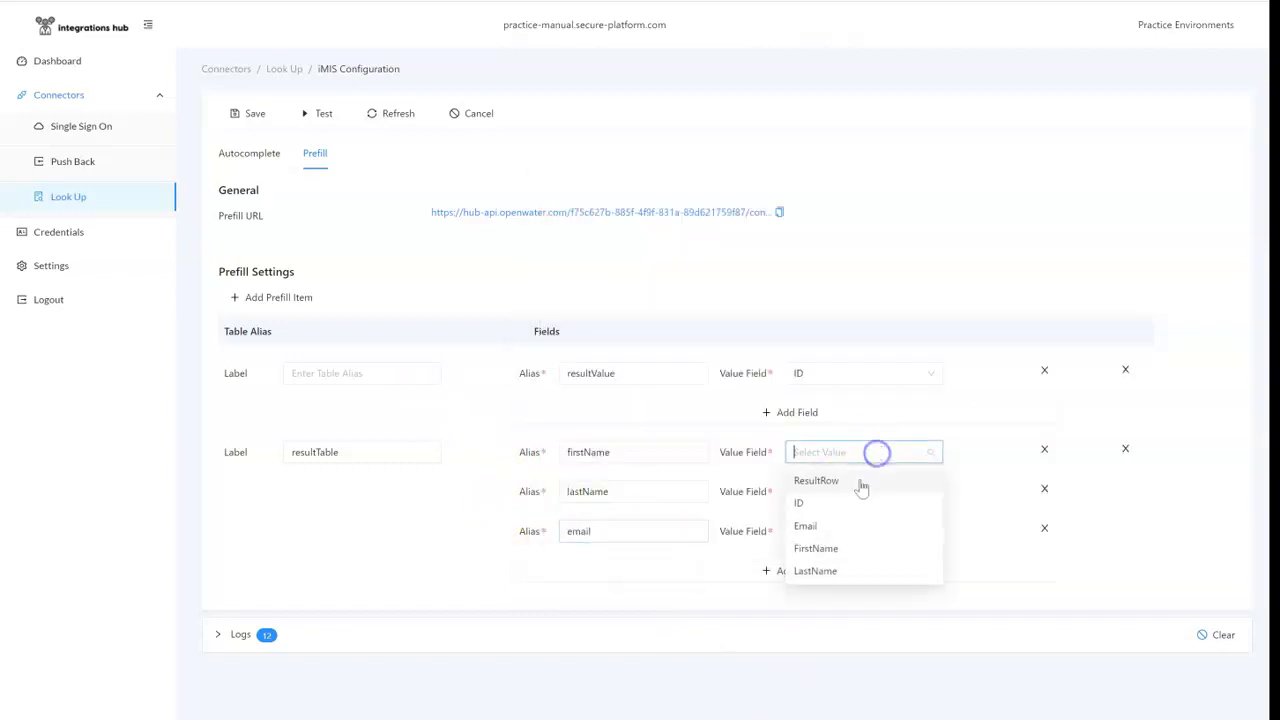
click(843, 546)
click(866, 490)
click(829, 609)
click(856, 530)
click(836, 605)
click(257, 114)
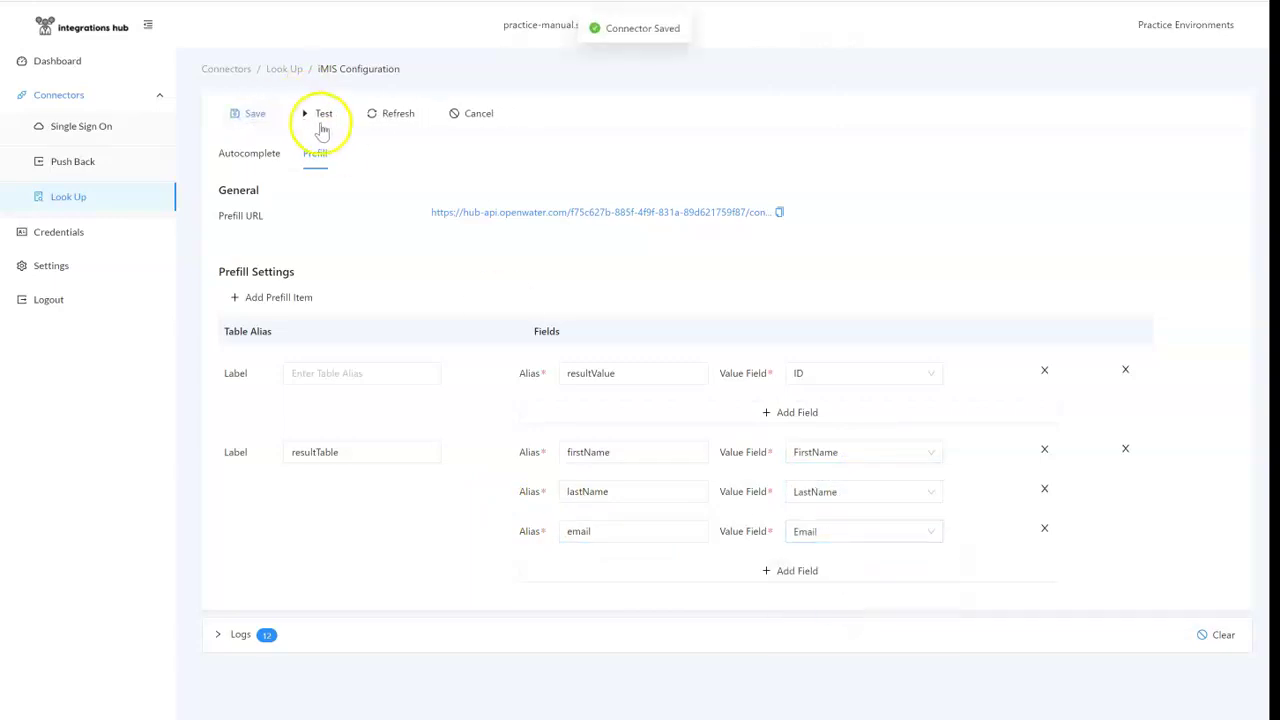
Step: Save and test the connector with 'br', picking a contact that returns resultValue 21110
click(306, 116)
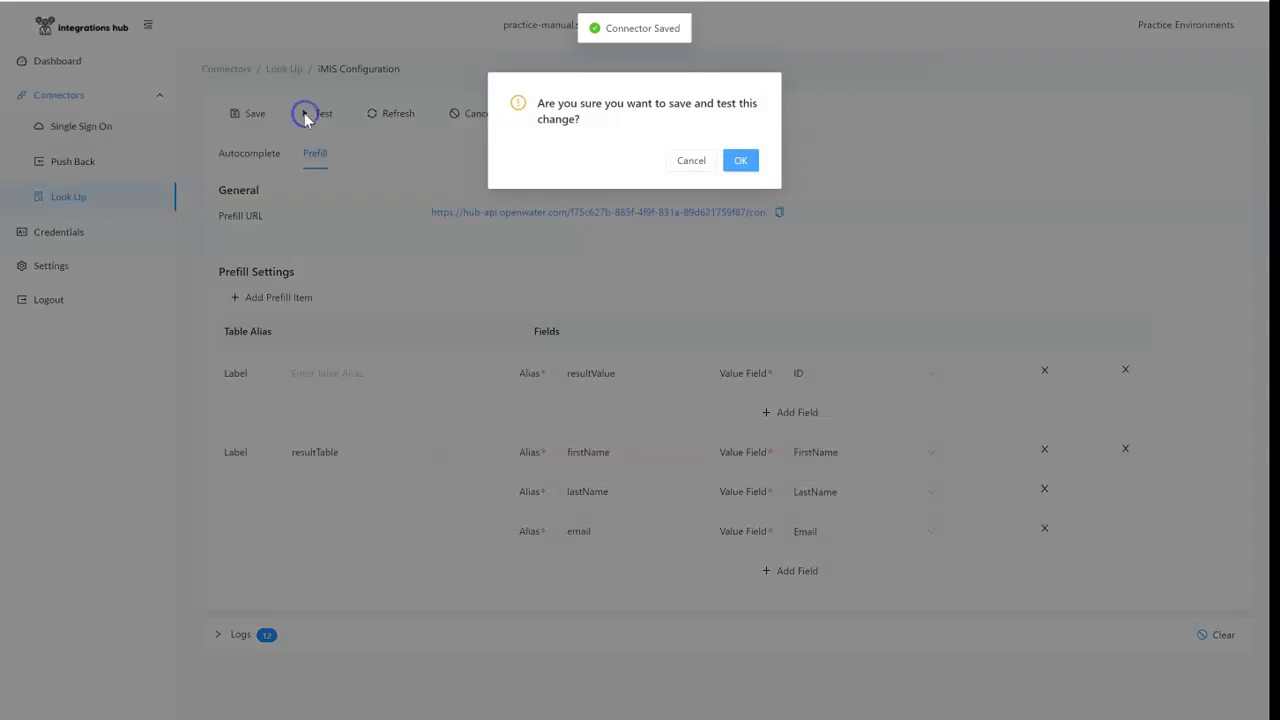
click(742, 163)
click(586, 140)
text(brian)
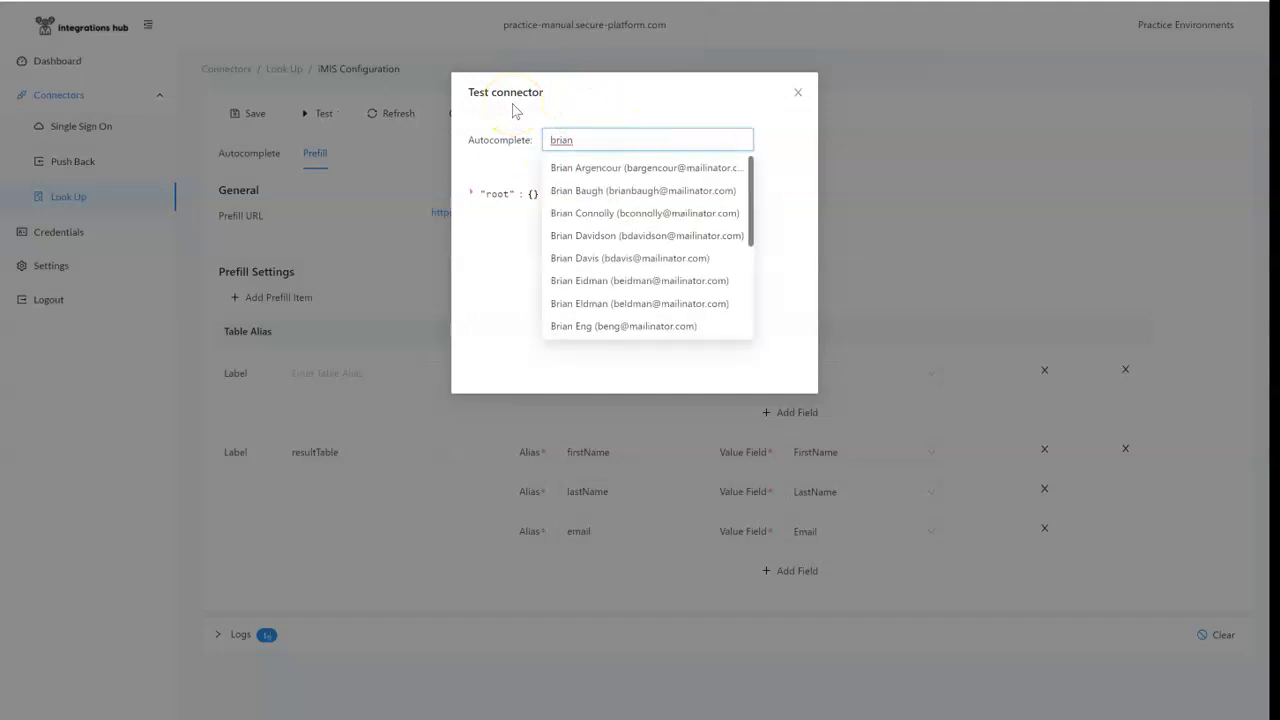
click(598, 230)
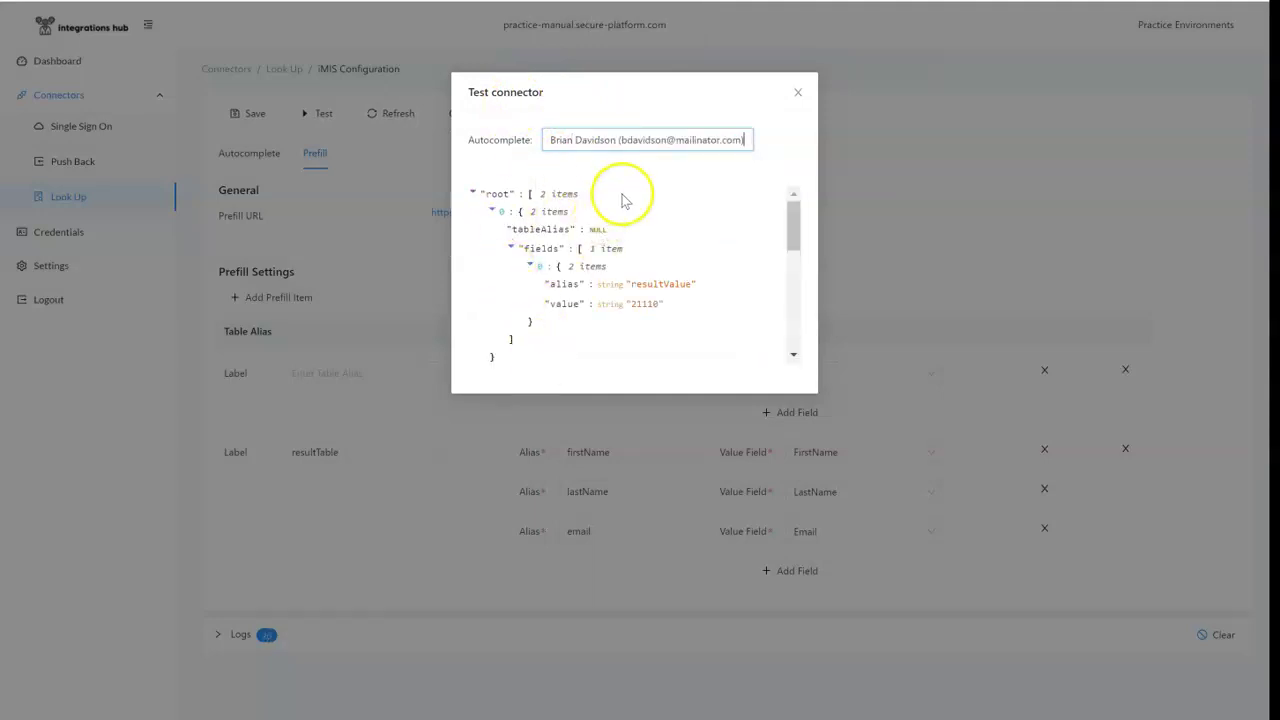
scroll(637, 284, down, 2)
click(797, 91)
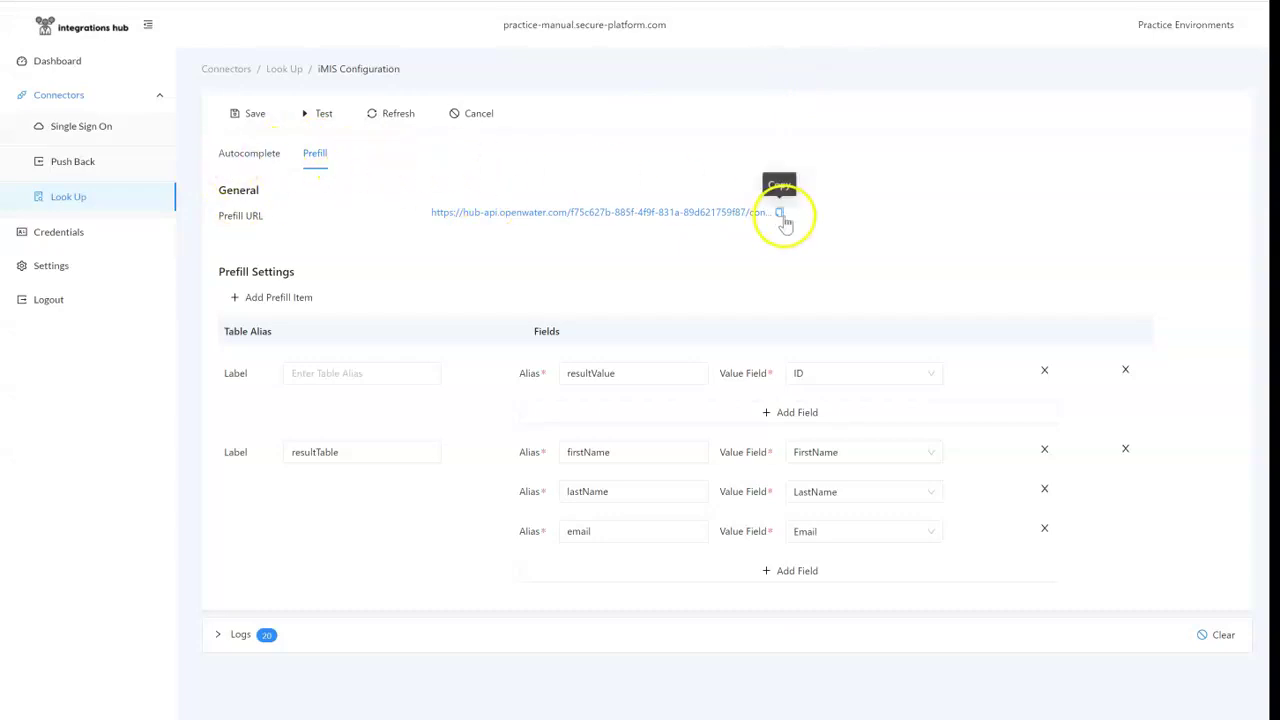
Step: Add the Prefill URL to the notes under a 'Prefill:' label
click(786, 712)
click(1009, 440)
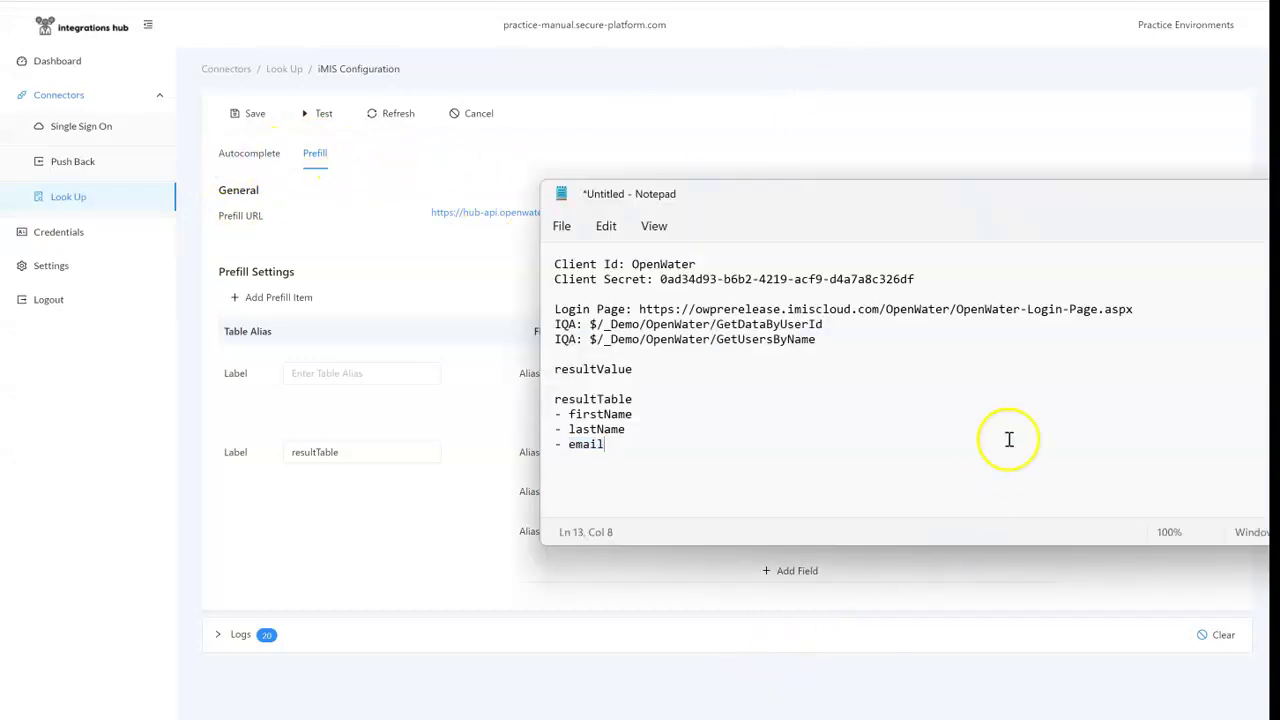
text(Prefill:)
key(ctrl+v)
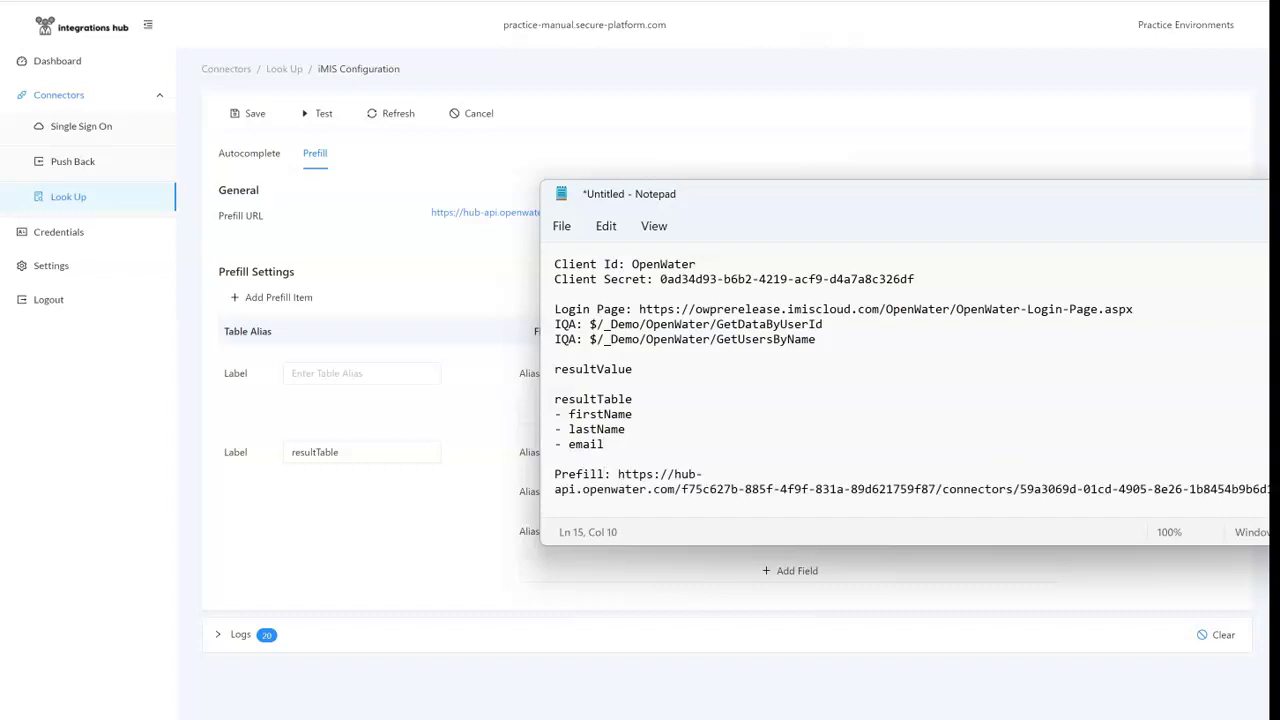
key(Return)
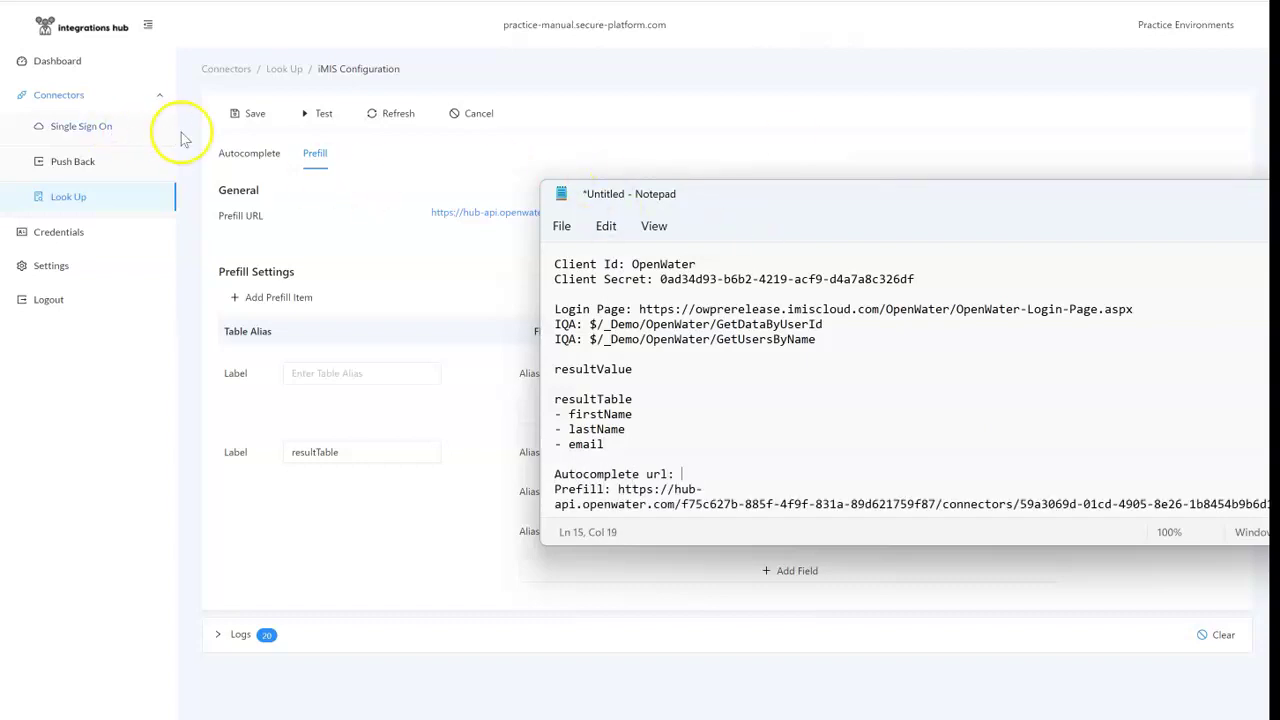
Step: Copy the Autocomplete URL from the autocomplete settings into the notes
click(249, 153)
click(793, 223)
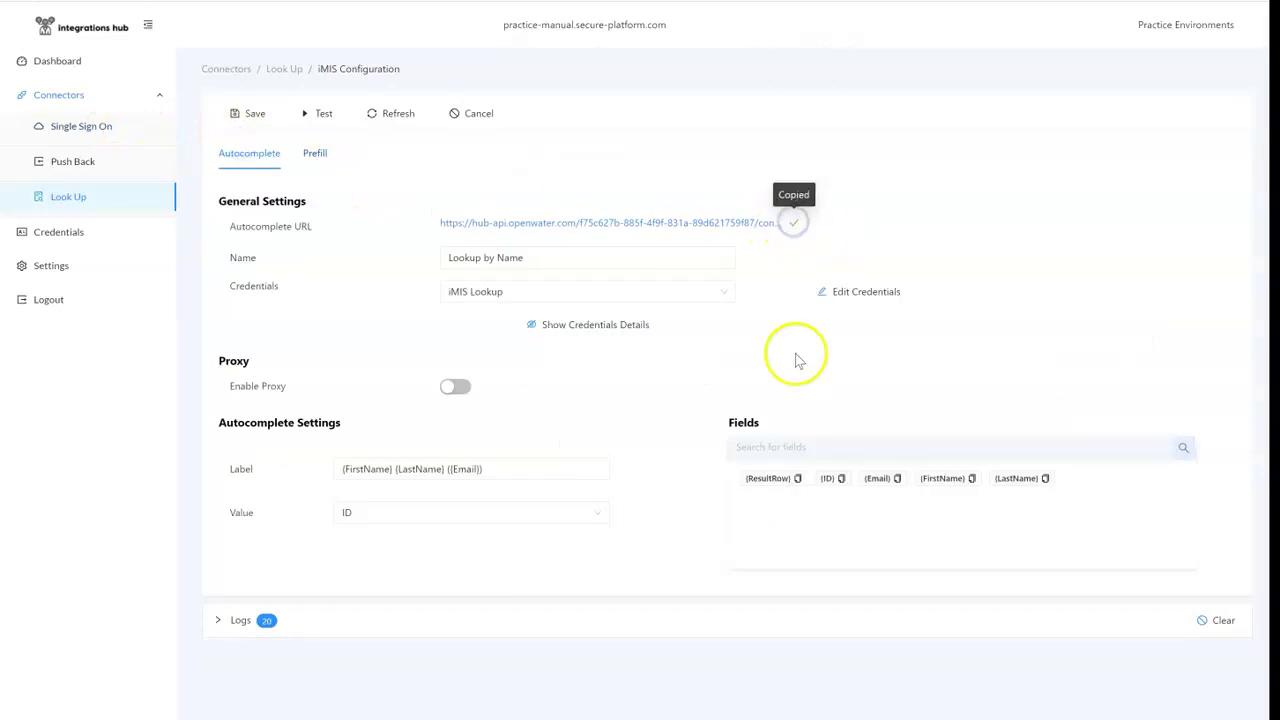
key(alt+Tab)
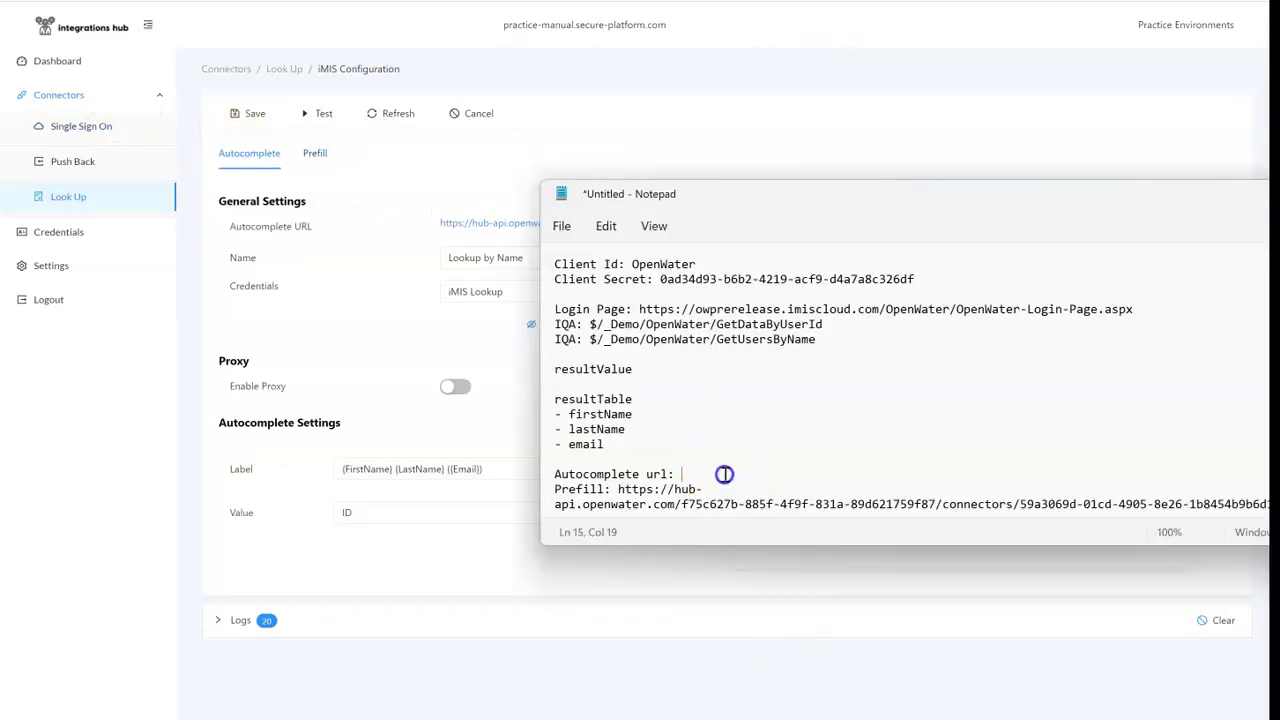
key(ctrl+v)
key(Return)
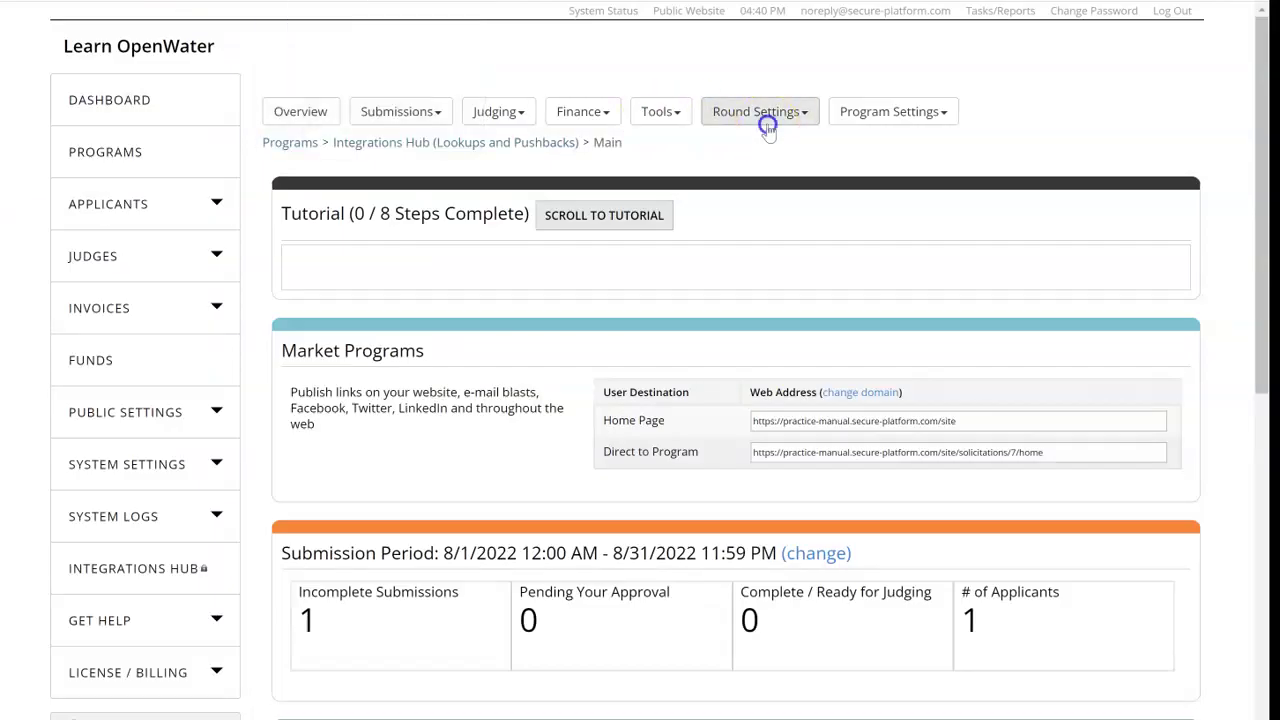
Step: Open the Sample Lookup submission form and edit the Search Here field
click(766, 118)
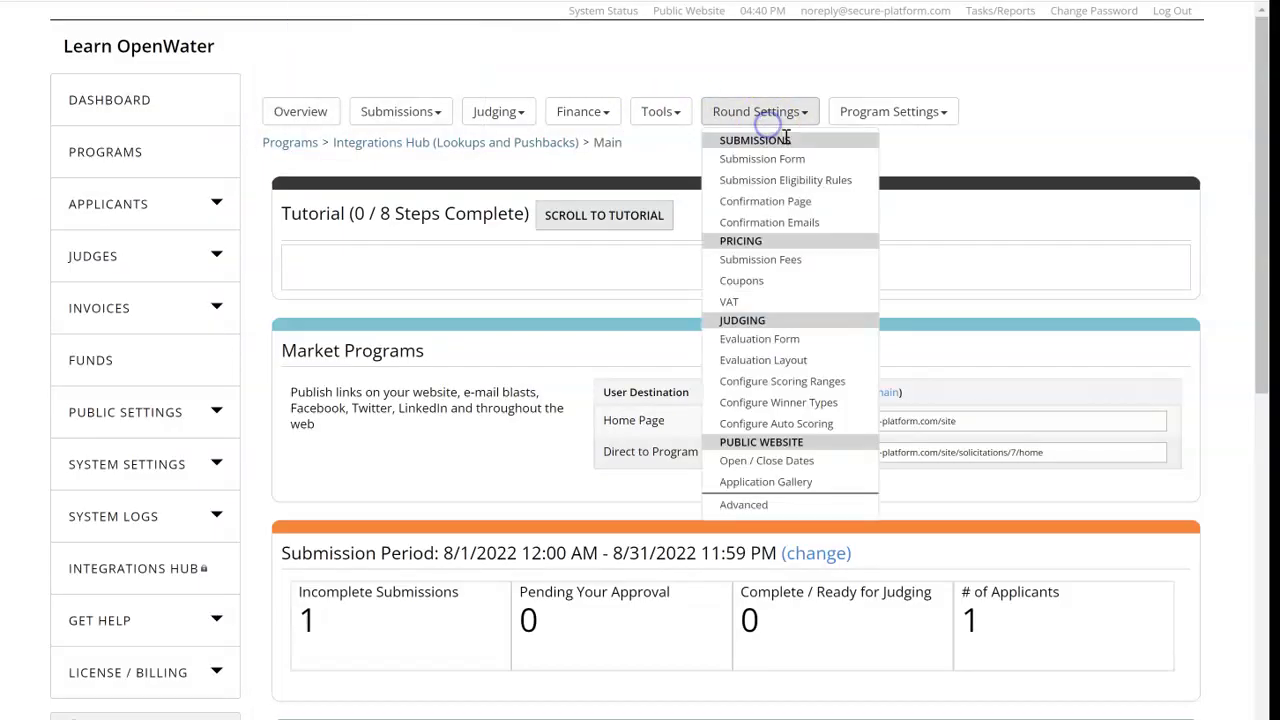
click(785, 162)
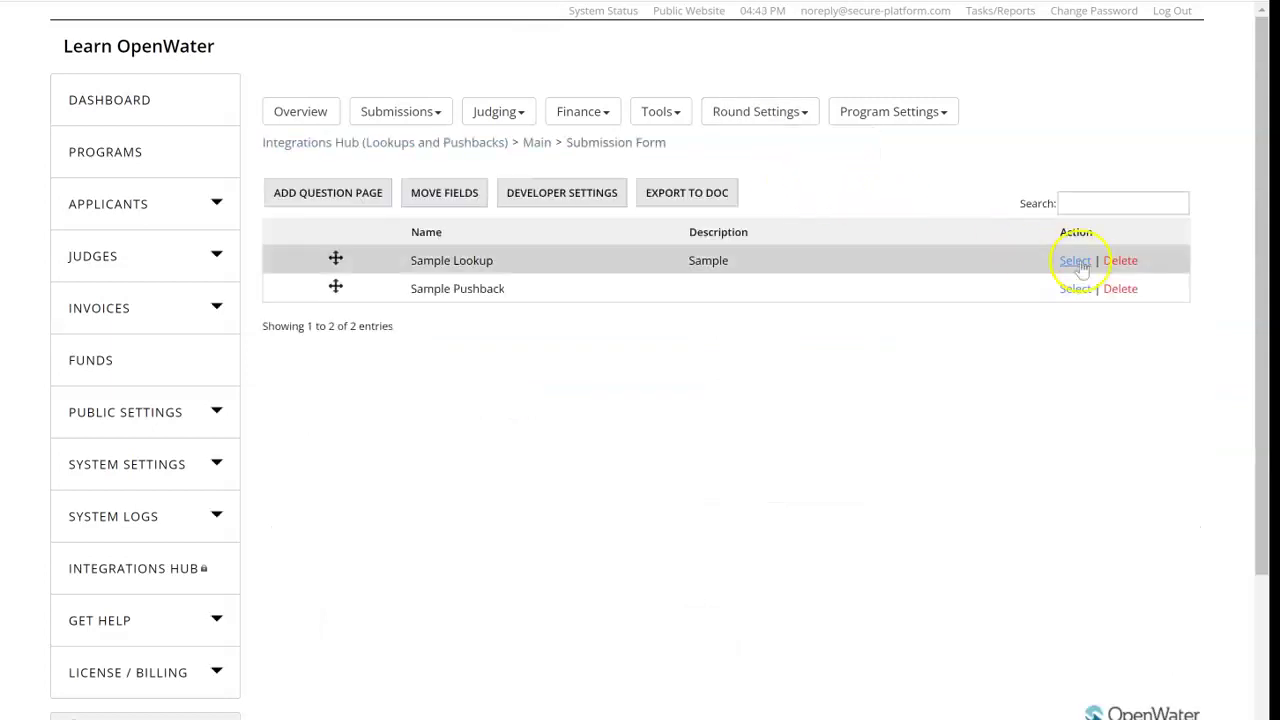
click(1074, 261)
click(563, 389)
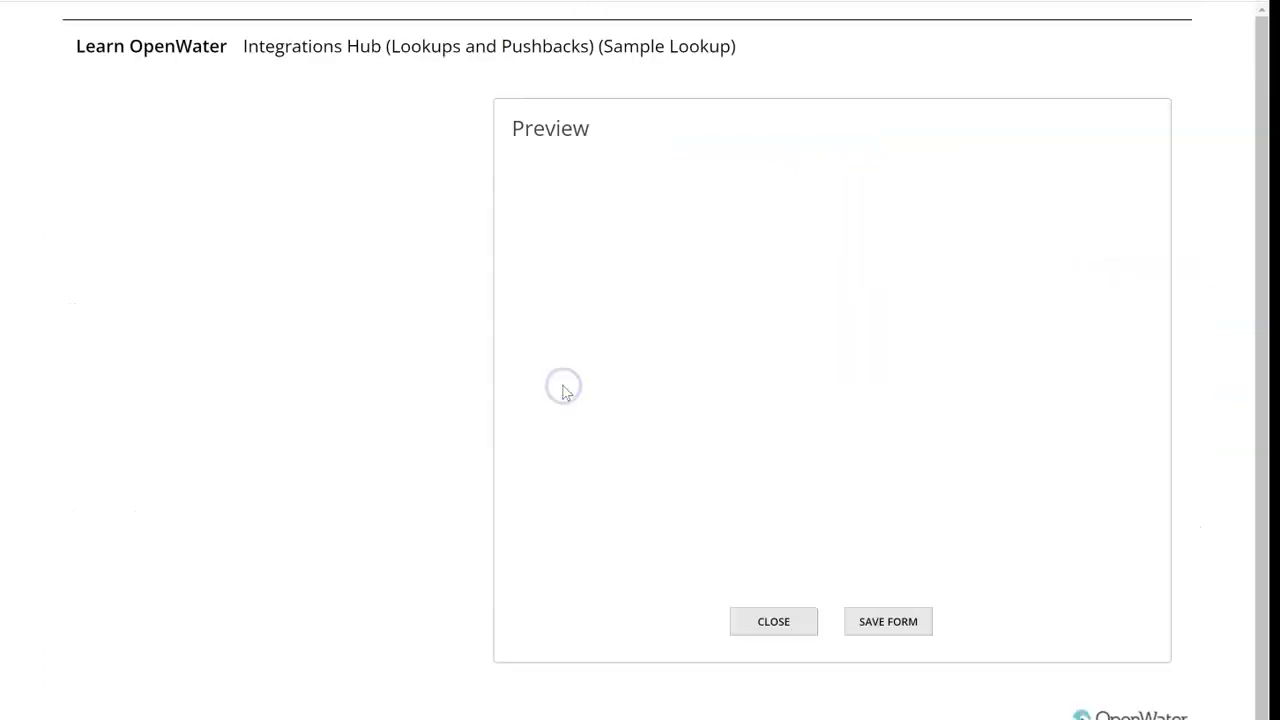
click(578, 280)
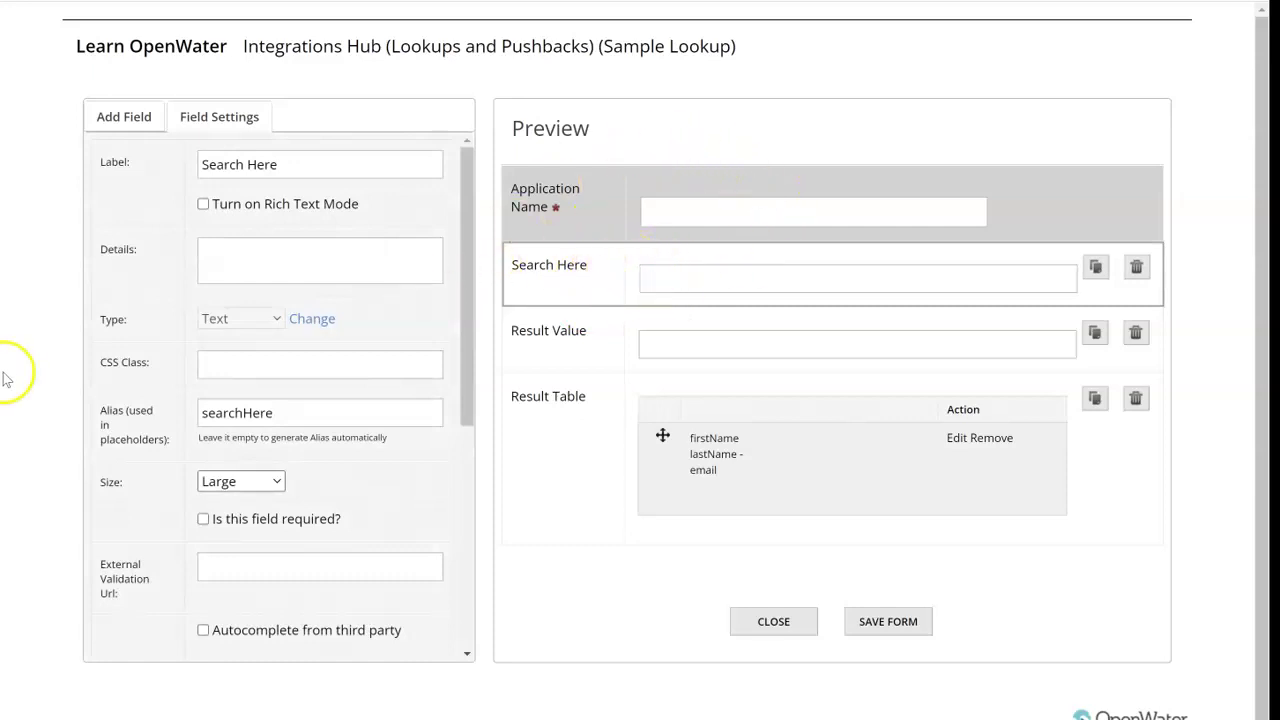
Step: Enable Autocomplete and Set field values from third party on Search Here
scroll(362, 460, down, 3)
click(350, 494)
scroll(345, 480, down, 1)
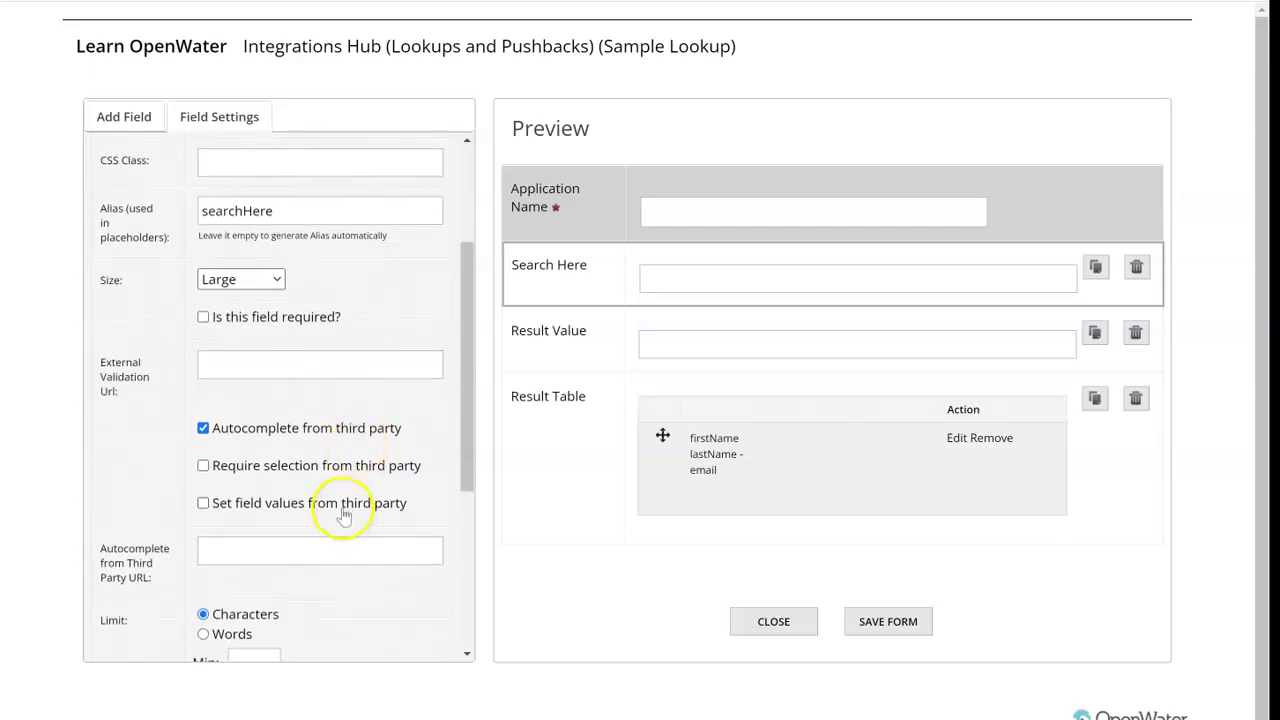
click(343, 507)
scroll(337, 480, down, 3)
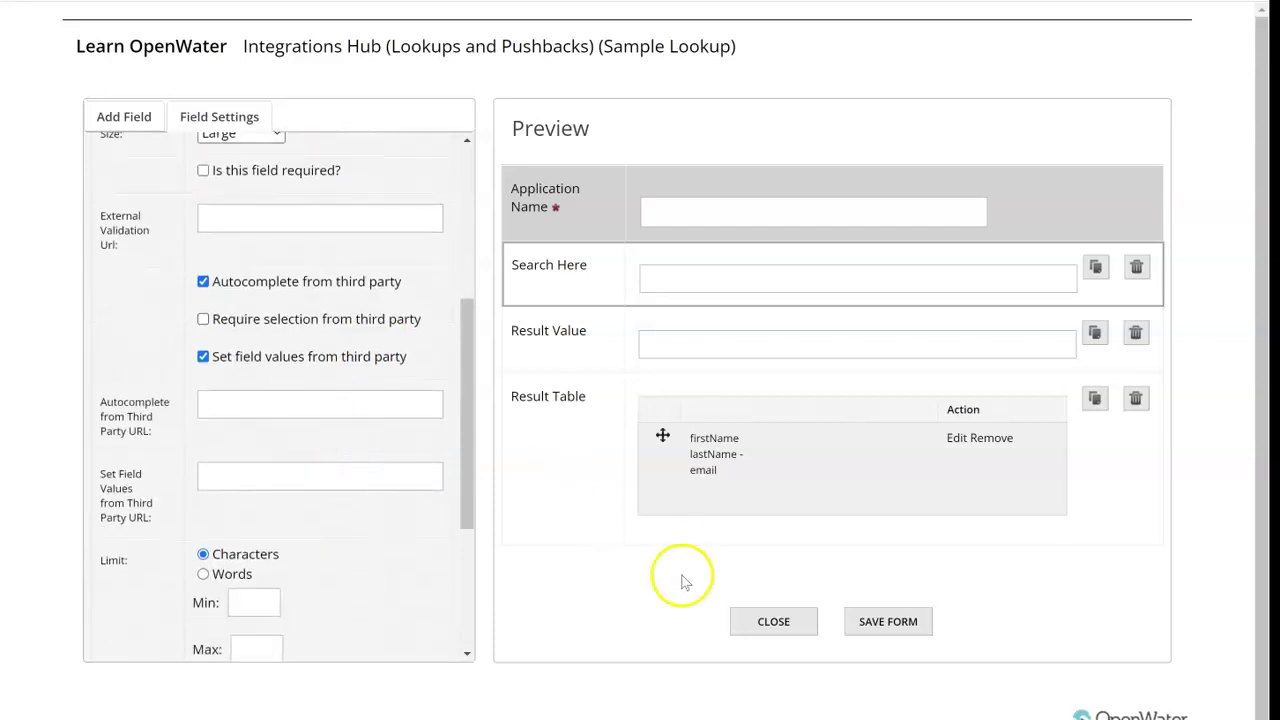
Step: Move the Autocomplete and Prefill URLs from the notes into their matching settings
key(alt+Tab)
scroll(729, 434, down, 1)
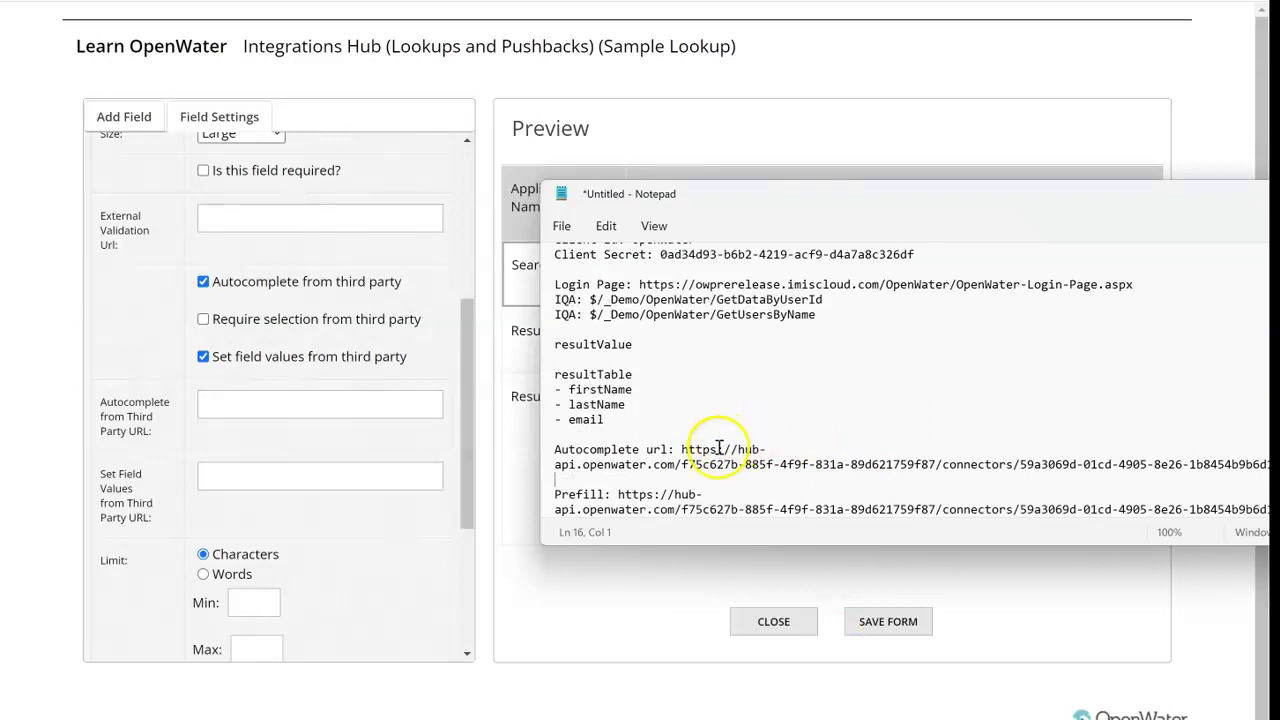
drag(682, 450, 1266, 465)
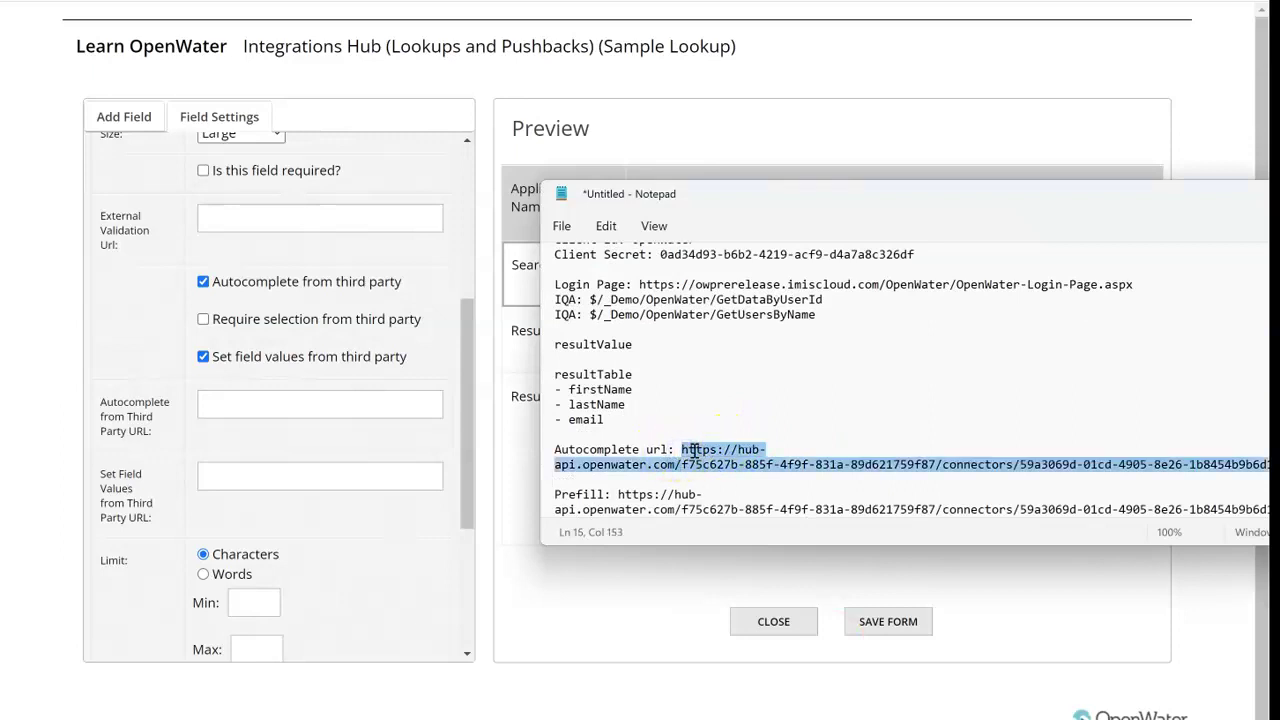
key(ctrl+x)
click(342, 401)
key(ctrl+v)
key(alt+Tab)
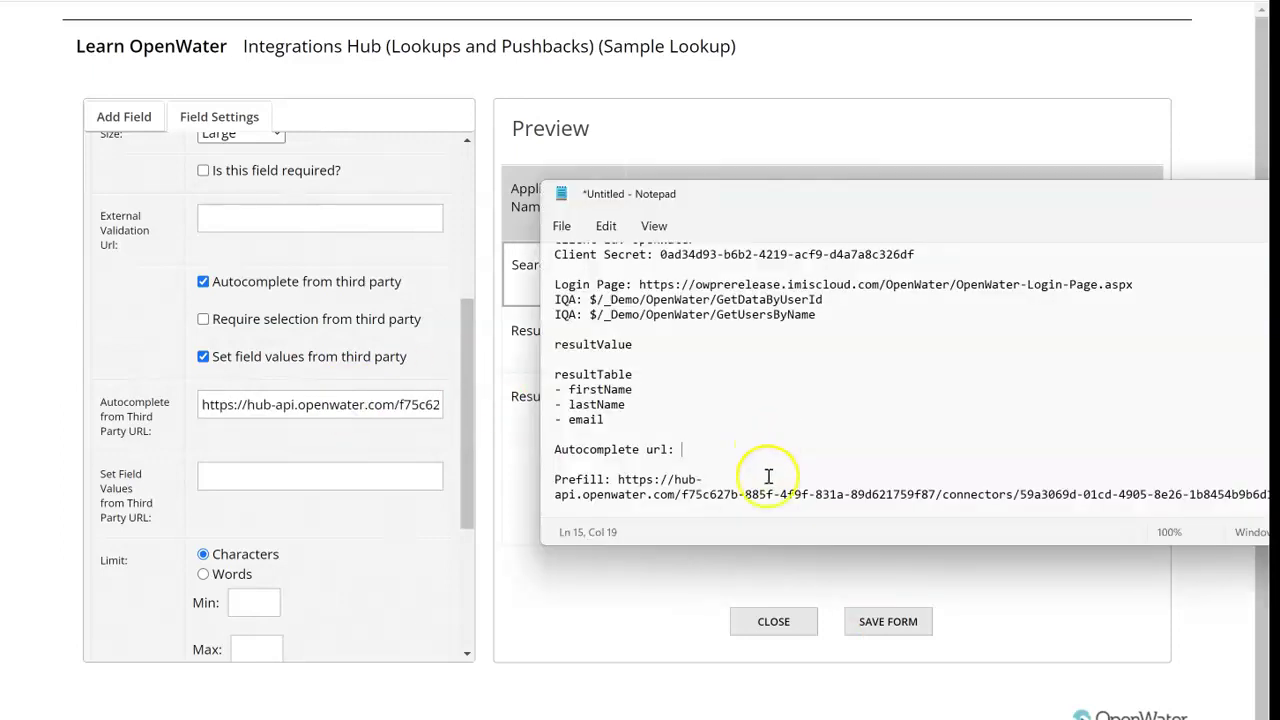
drag(617, 481, 1266, 497)
key(ctrl+x)
click(295, 483)
key(ctrl+v)
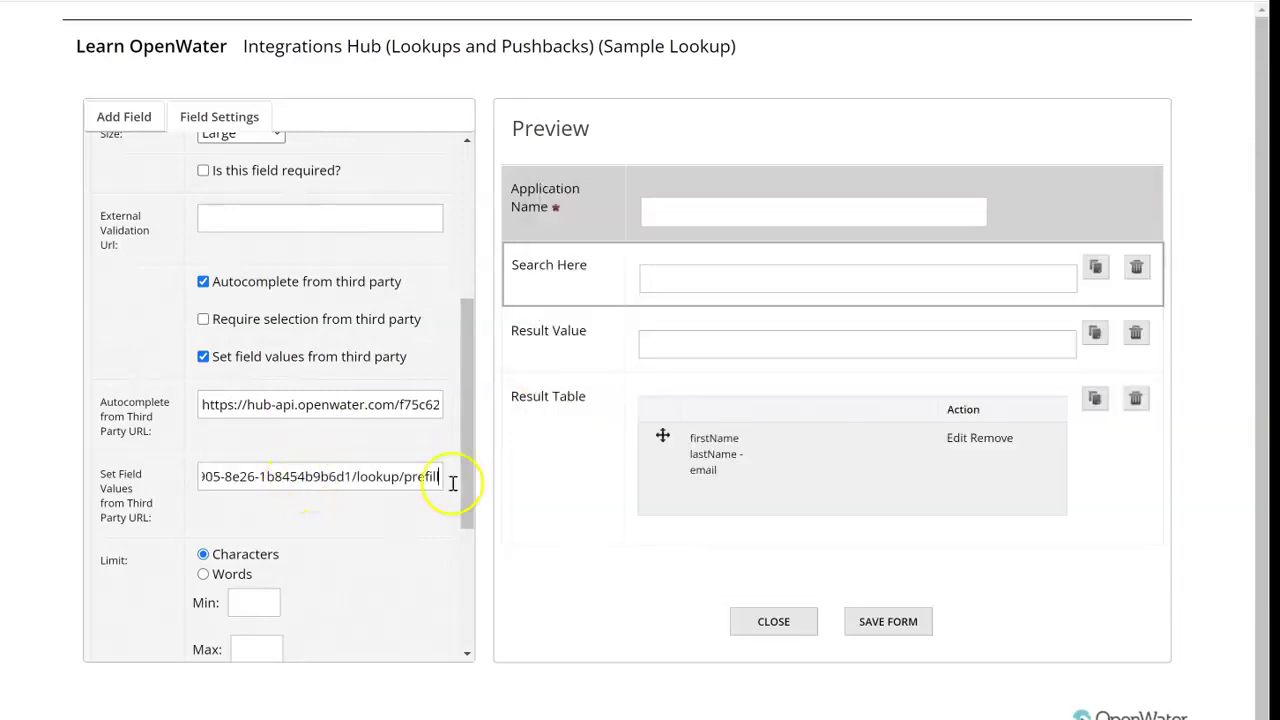
Step: Save the form, close the editor and return to the program overview
click(884, 621)
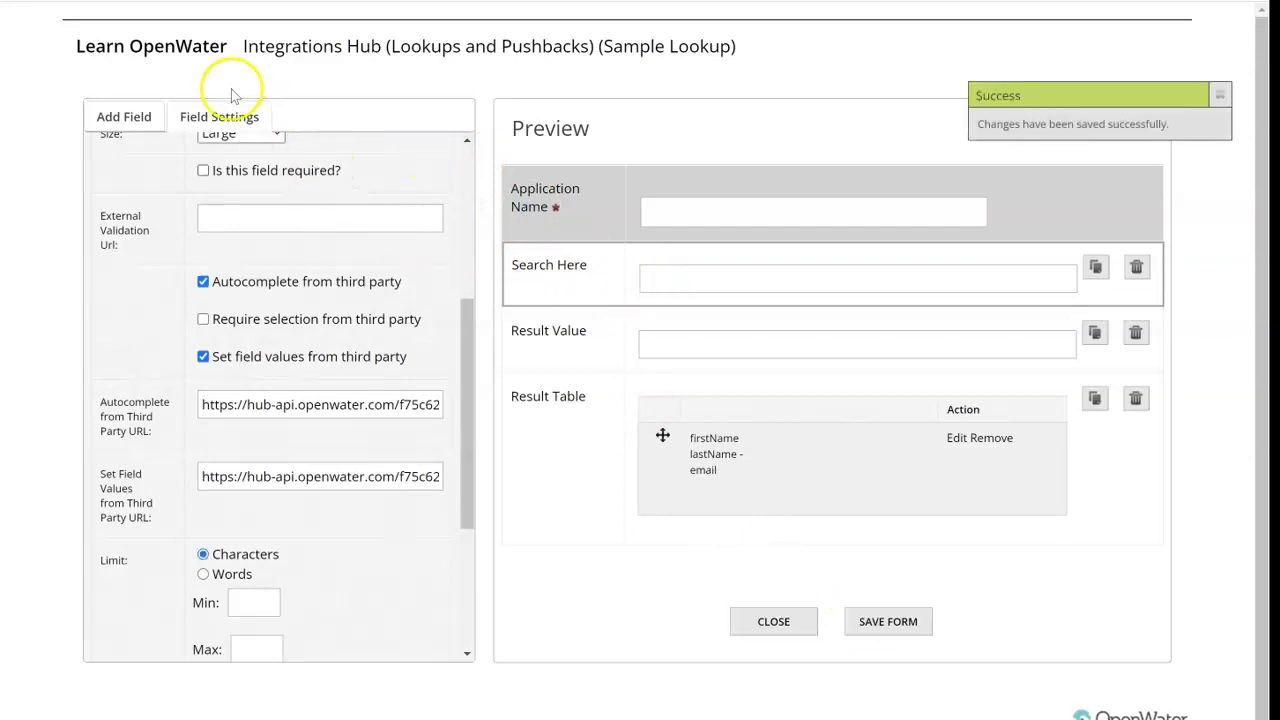
click(764, 625)
click(299, 112)
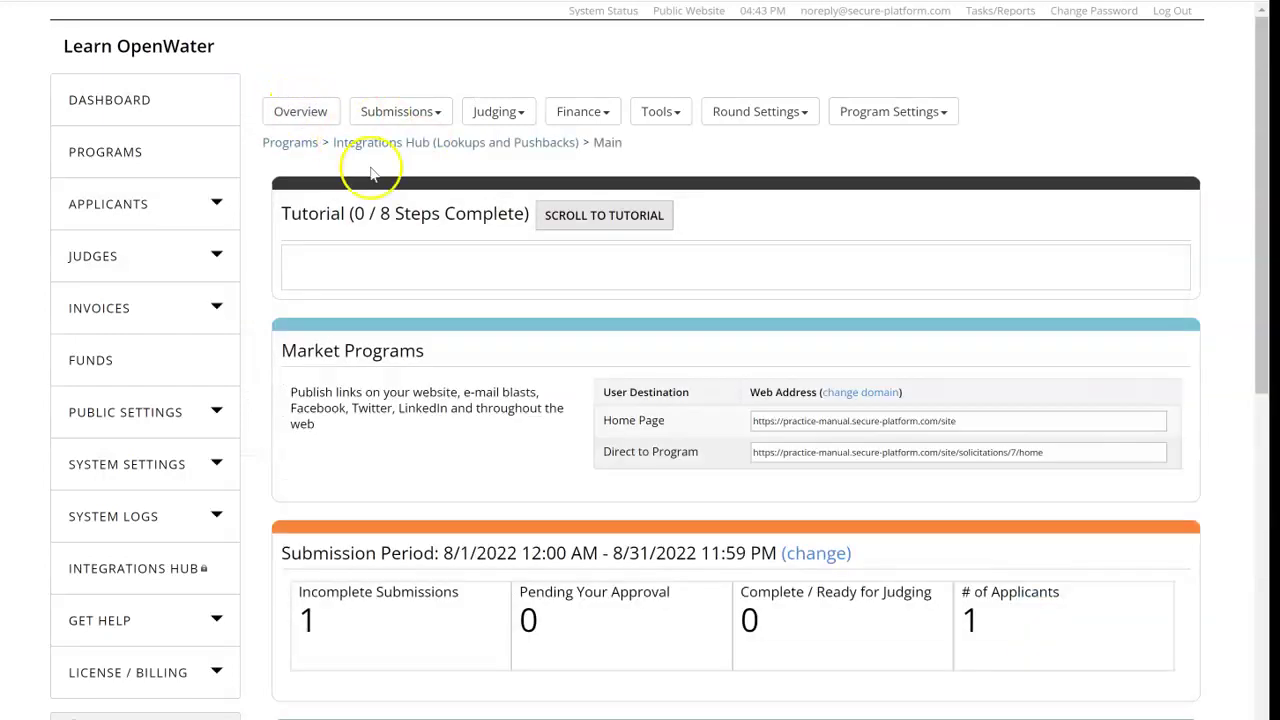
Step: Open the direct-to-program link, search 'bria' and pick a contact, then return to the public home page
click(787, 447)
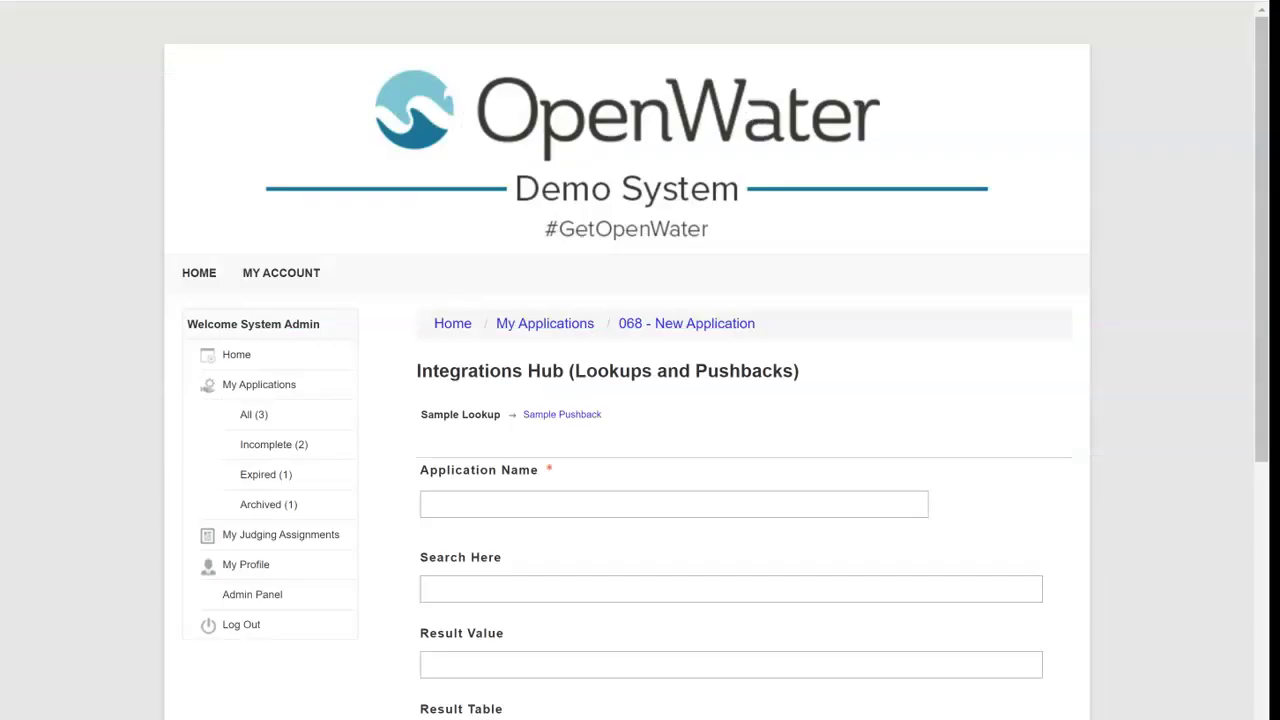
click(454, 597)
text(bria)
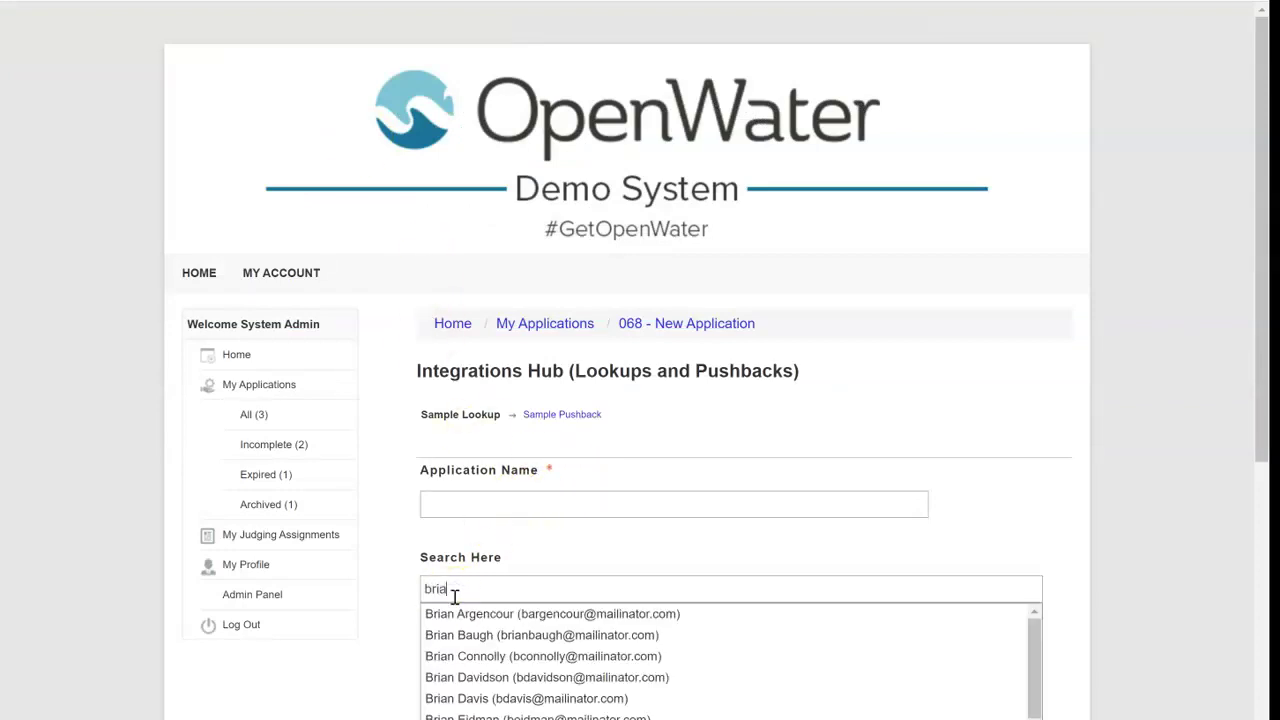
scroll(543, 509, down, 3)
click(500, 551)
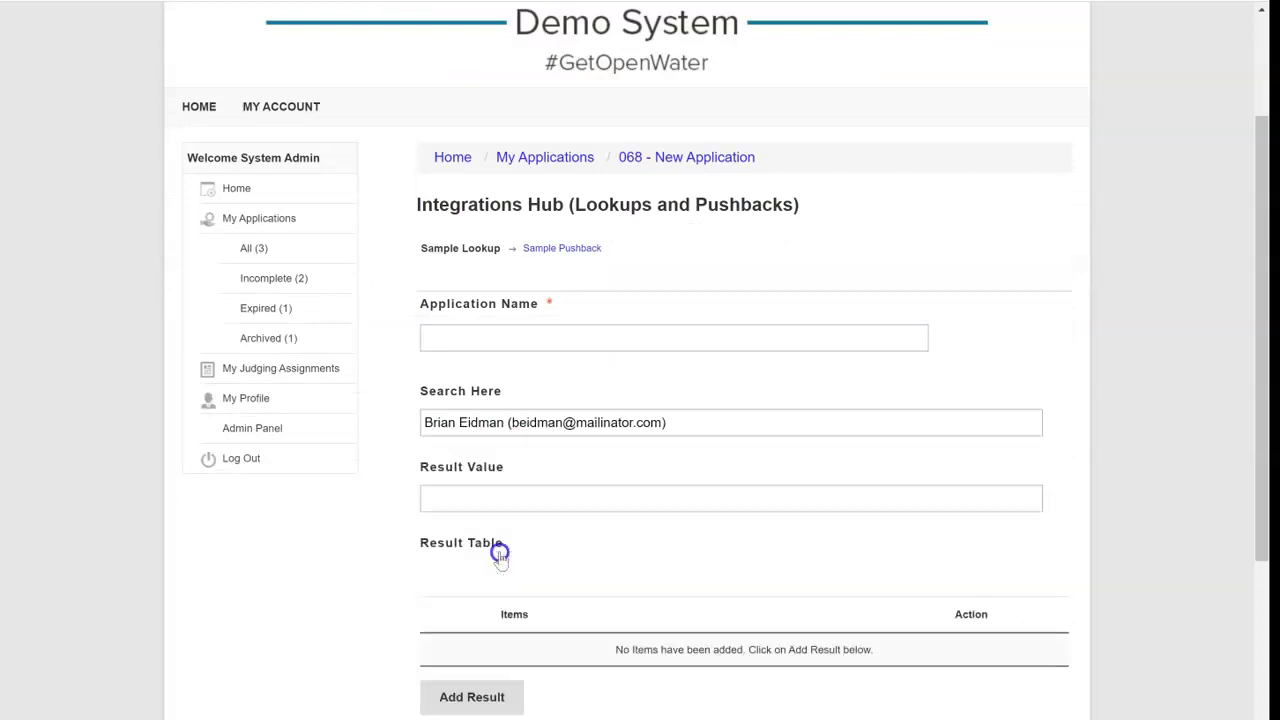
scroll(516, 480, down, 3)
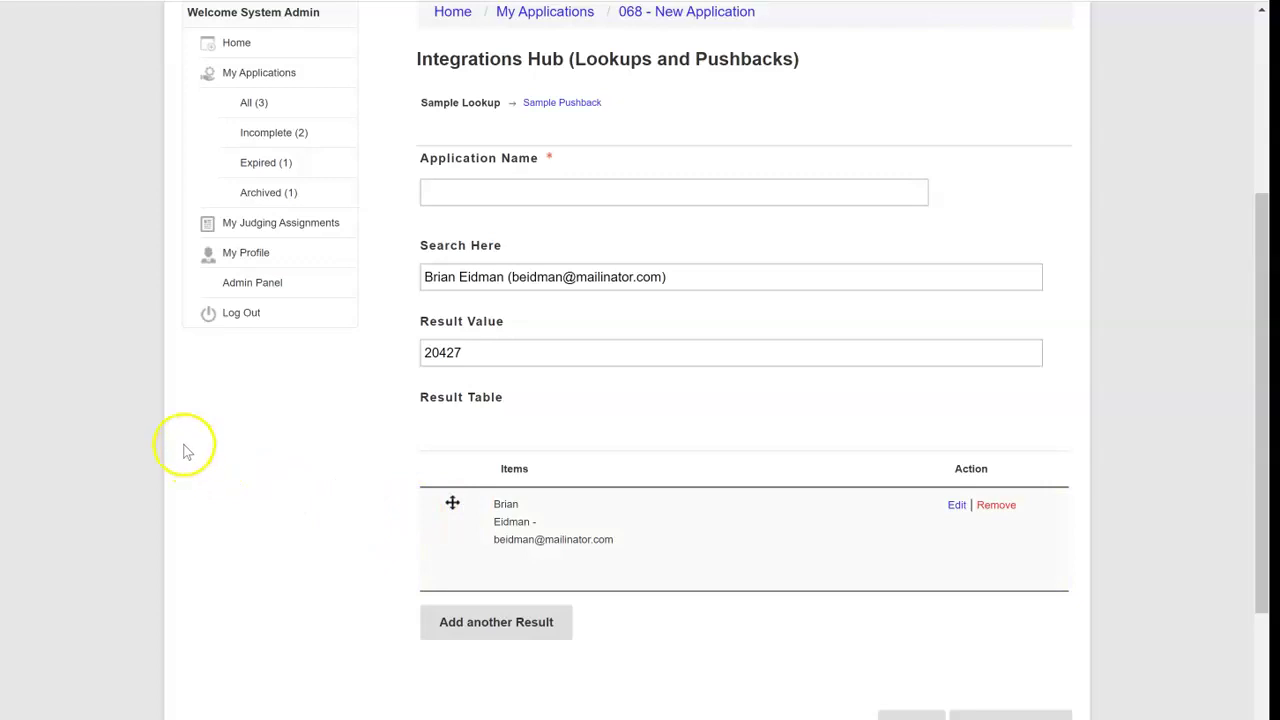
click(161, 394)
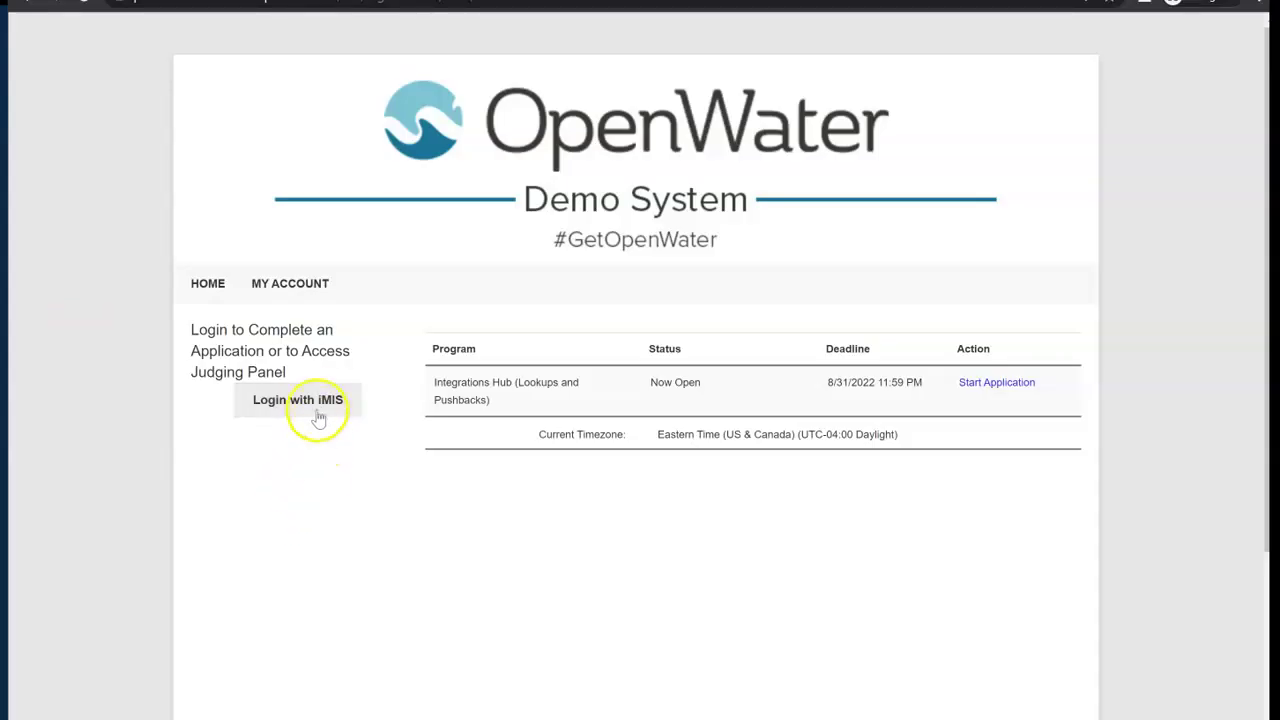
Step: Sign in to the OpenWater applicant site with the iMIS username and password
click(313, 408)
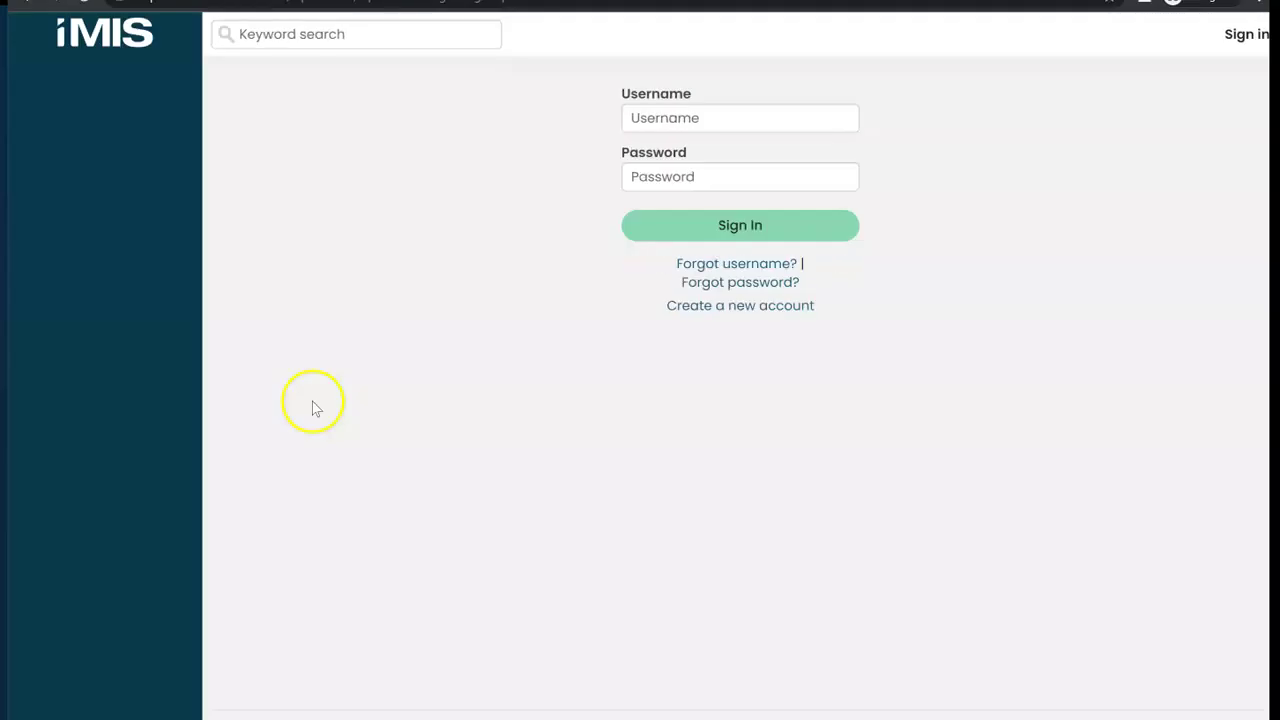
click(740, 118)
text(brianm)
key(Tab)
text(****)
click(714, 224)
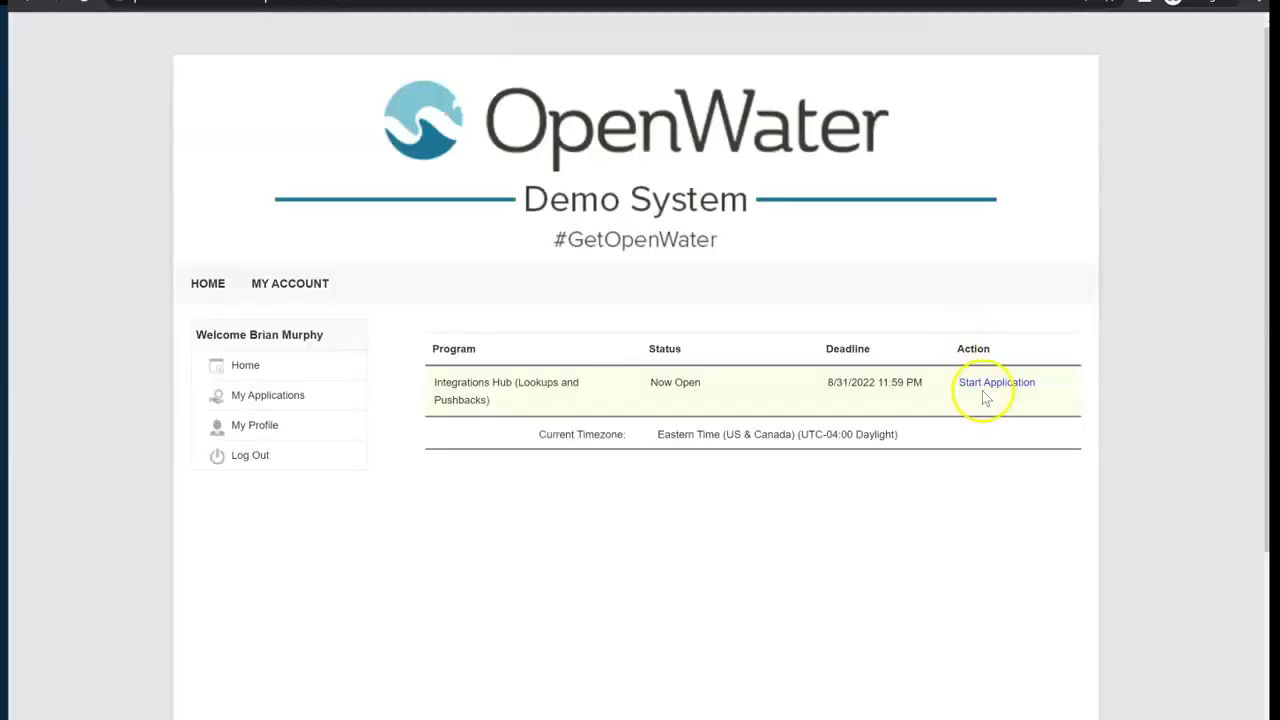
Step: Start a new application named Sample Pushback 1, pick a looked-up contact, and save the page
click(1005, 385)
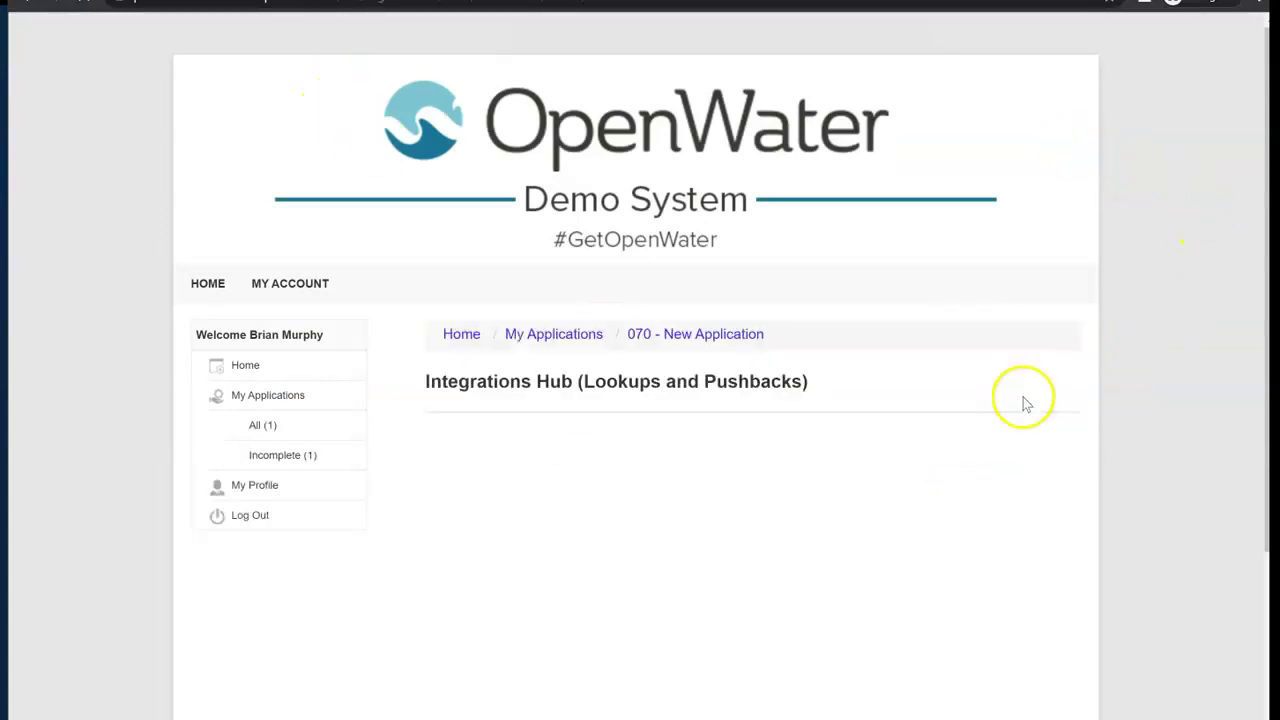
scroll(716, 370, down, 1)
scroll(491, 323, down, 1)
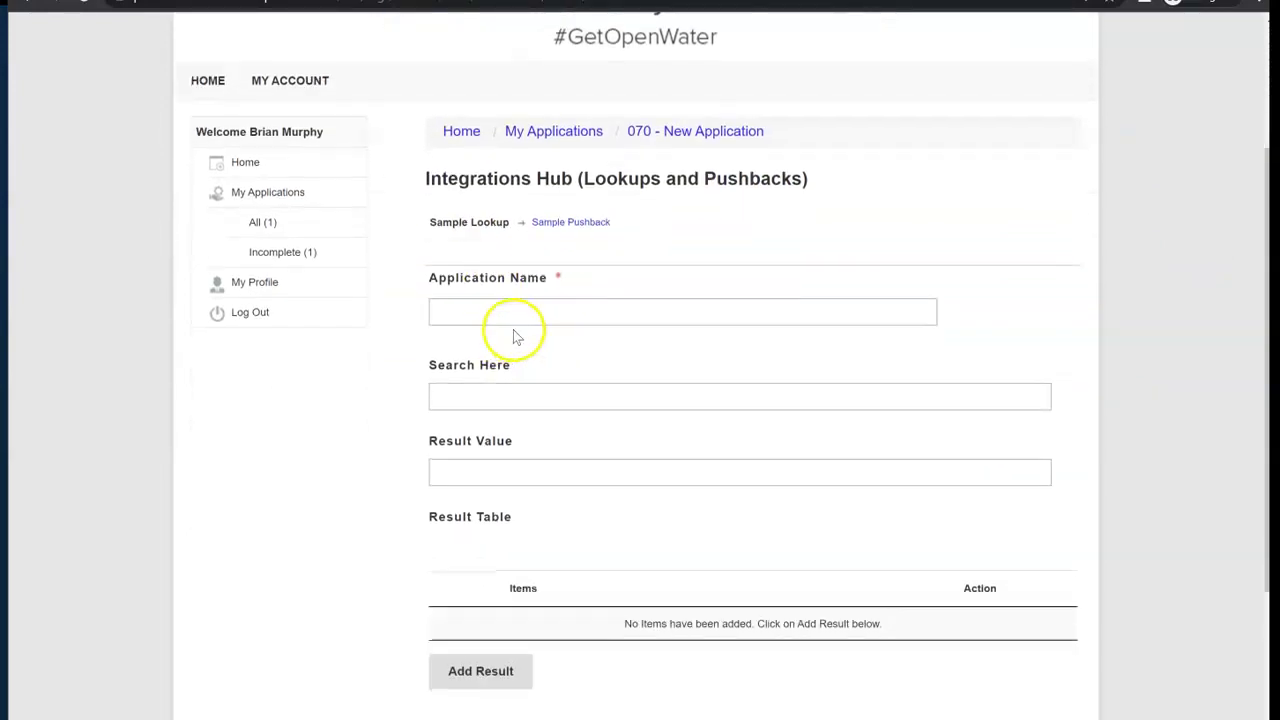
click(520, 316)
text(Sample )
text(tim)
click(566, 526)
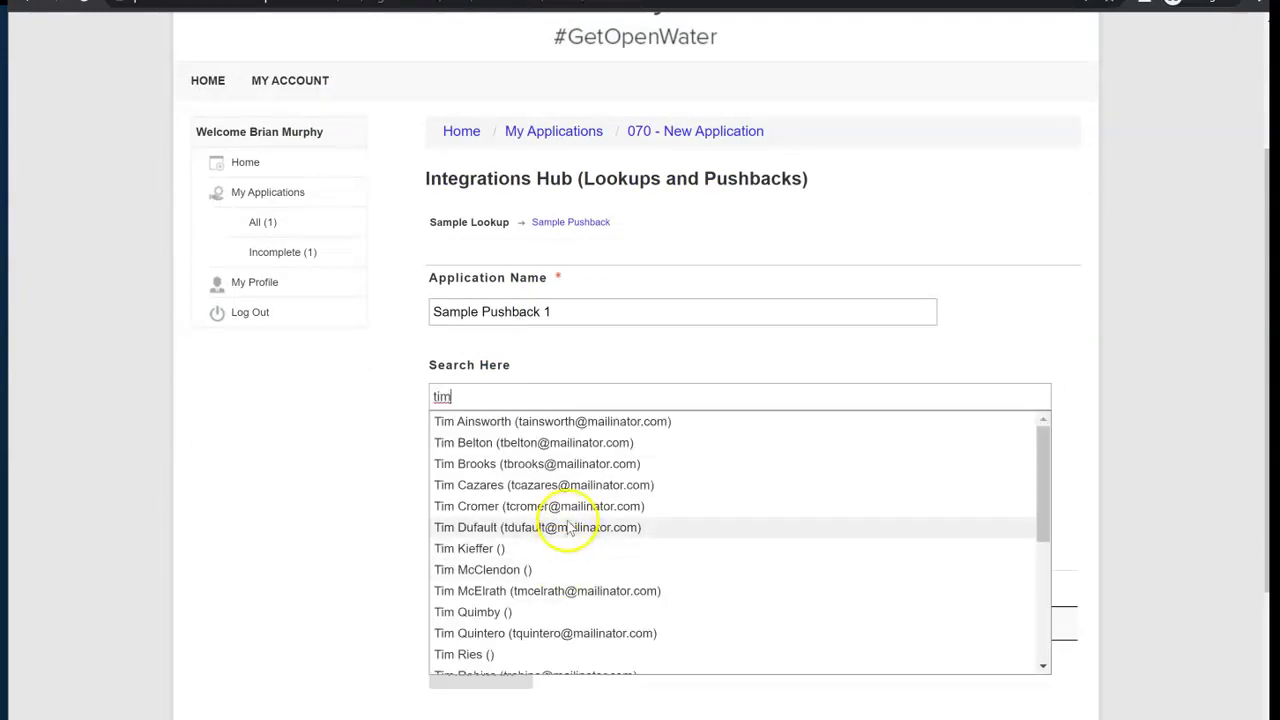
scroll(700, 400, down, 2)
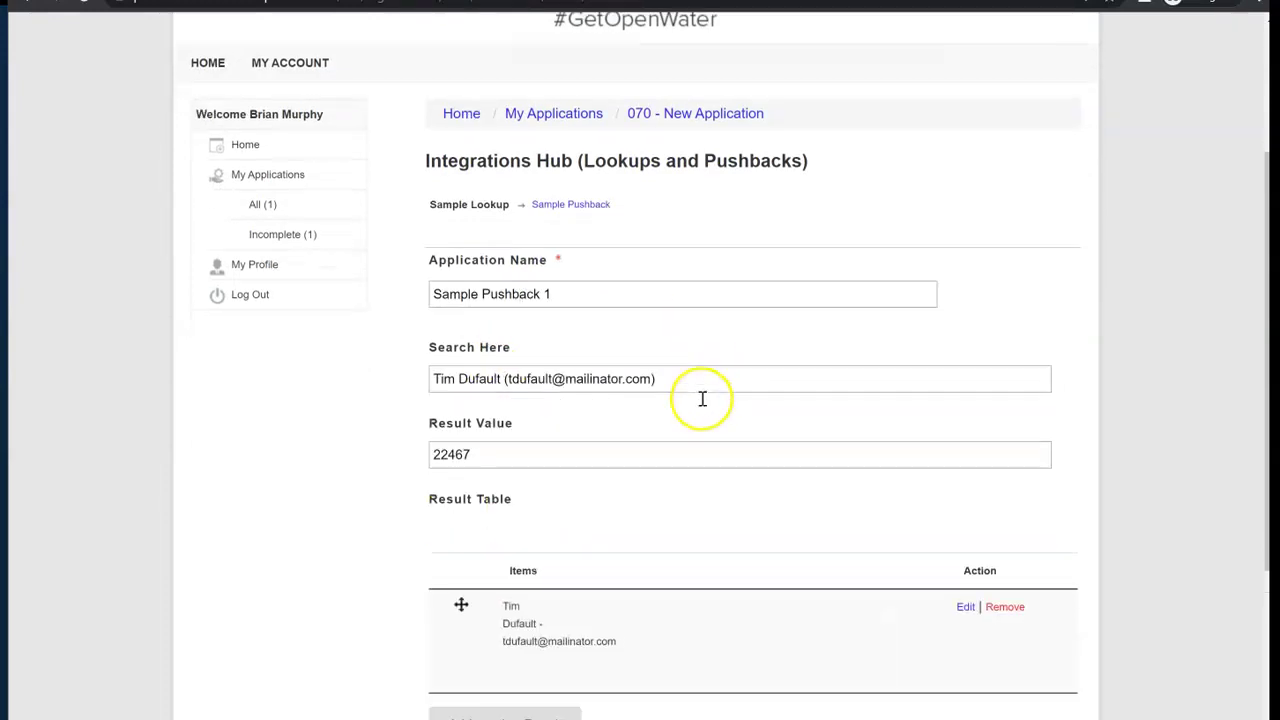
click(990, 656)
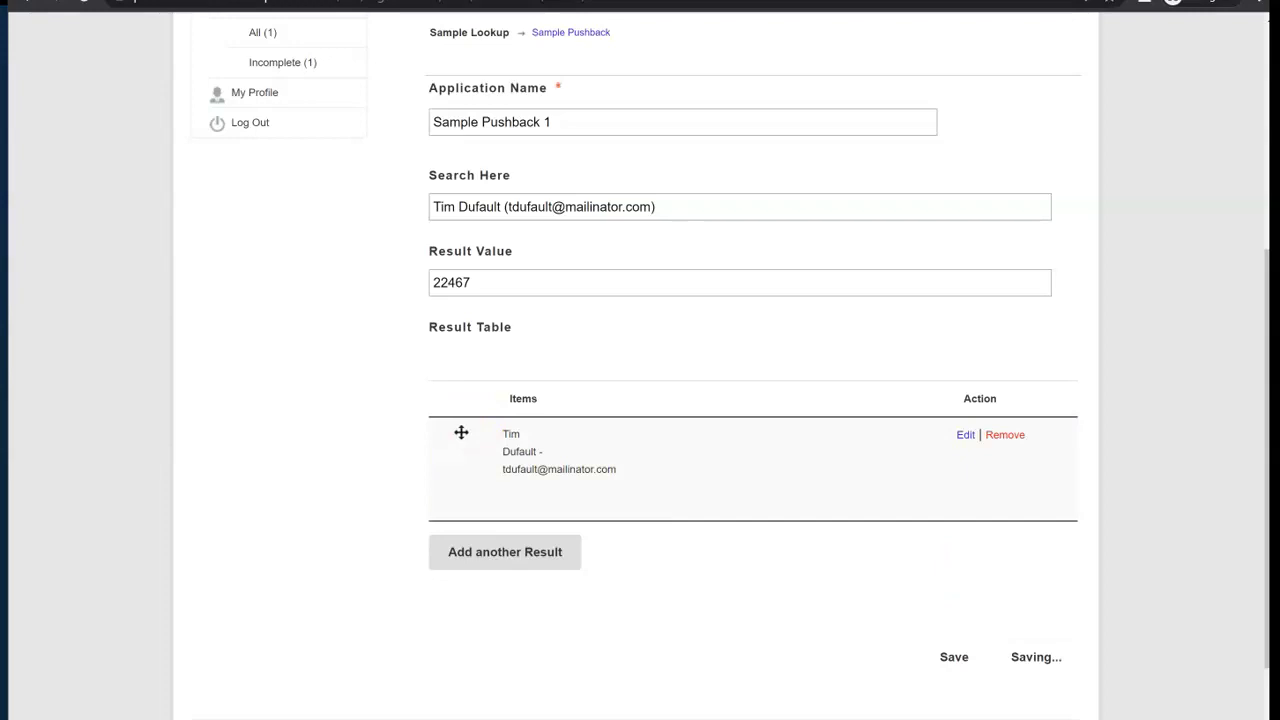
Step: Fill Example Field 1, set Example Field 2 to Value 1, and finalize the application
click(523, 251)
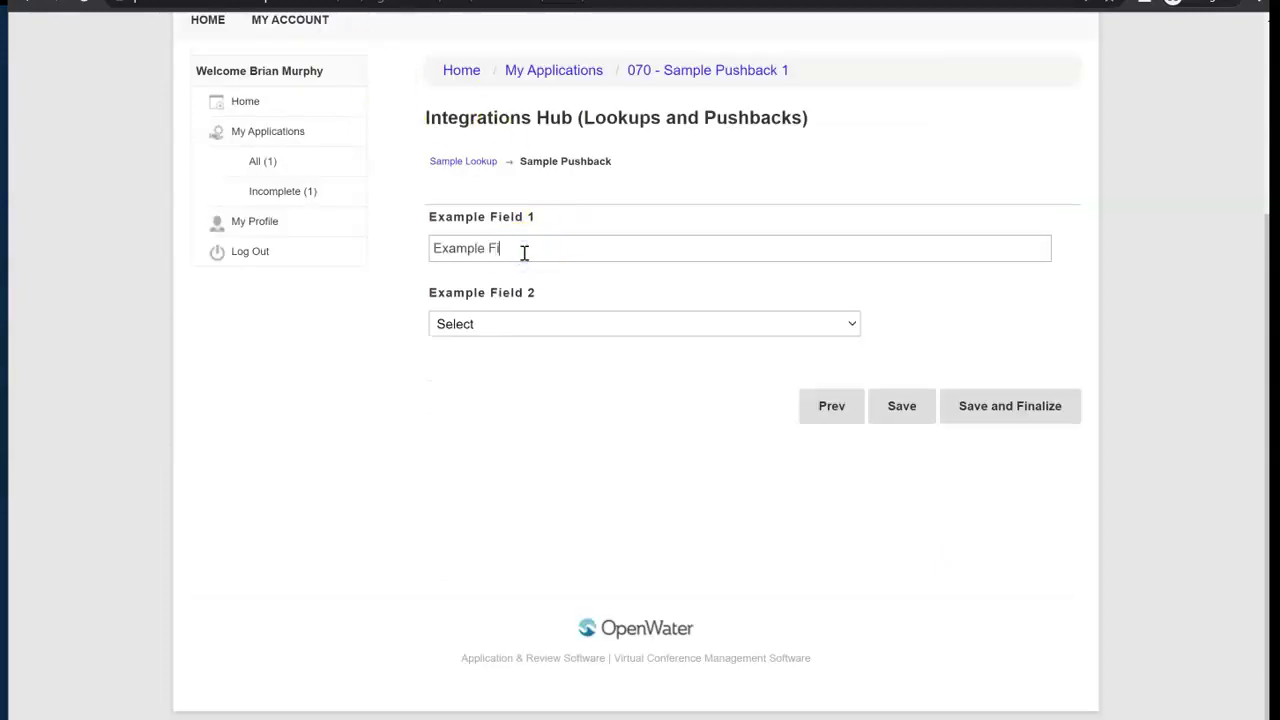
click(509, 318)
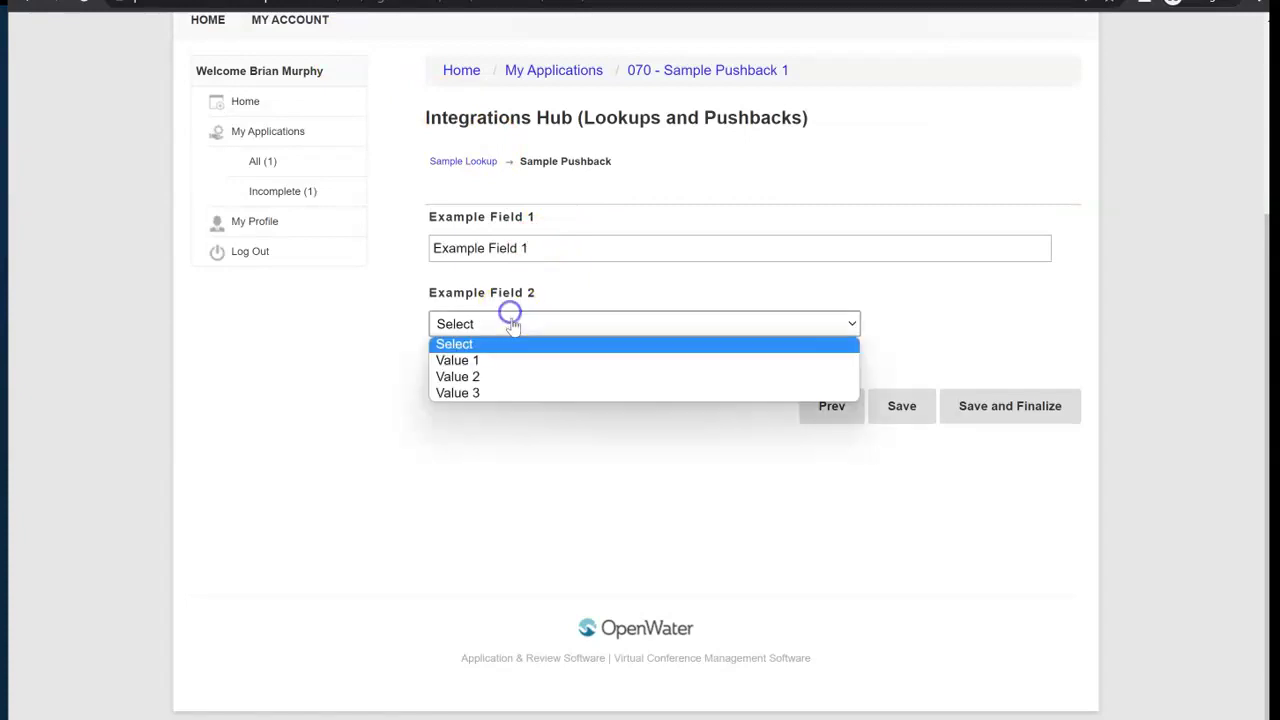
click(508, 370)
click(1015, 406)
click(655, 536)
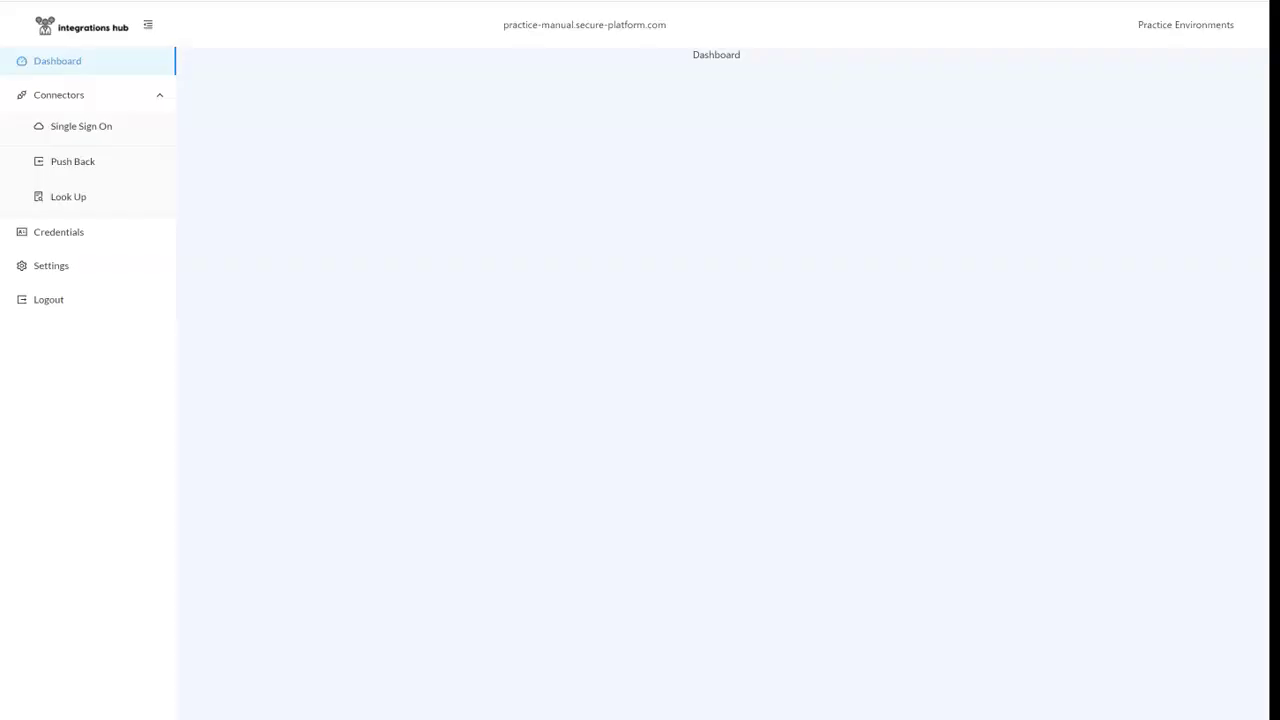
Step: Create a Sample Pushback iMIS connector for Complete submissions in the Integrations Hub (Lookups and Pushbacks) program
click(76, 162)
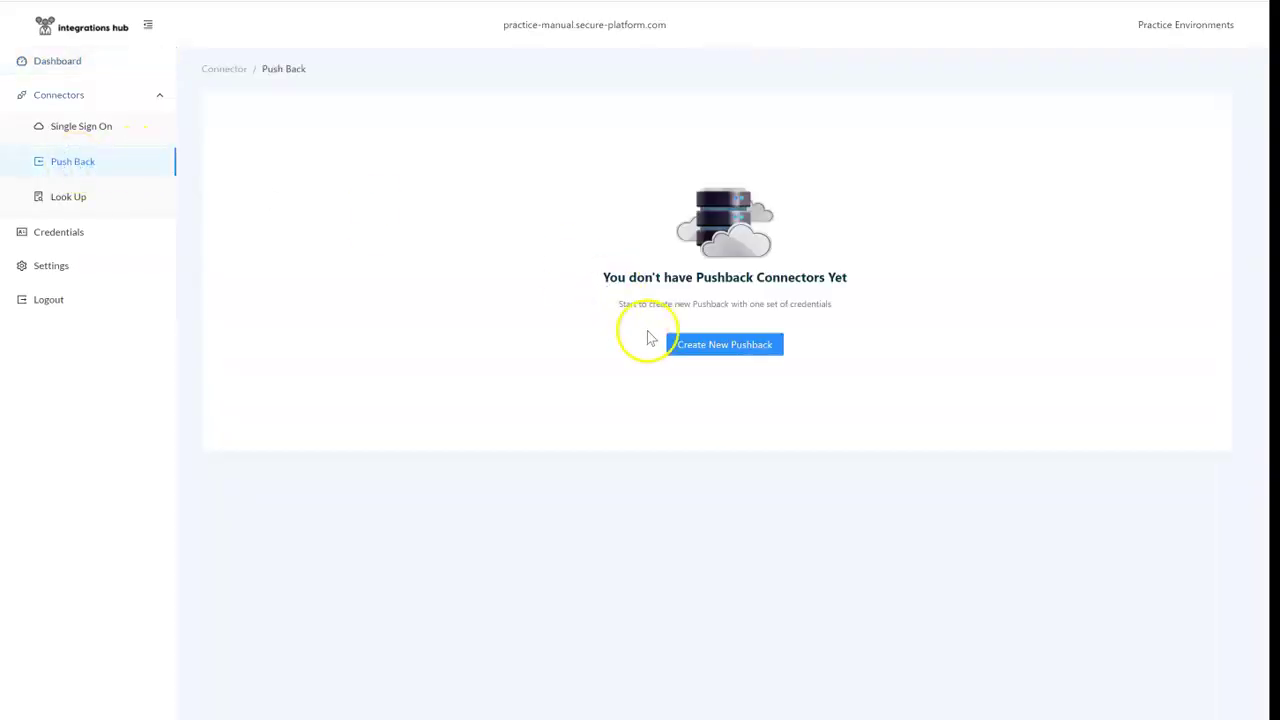
click(690, 344)
click(484, 210)
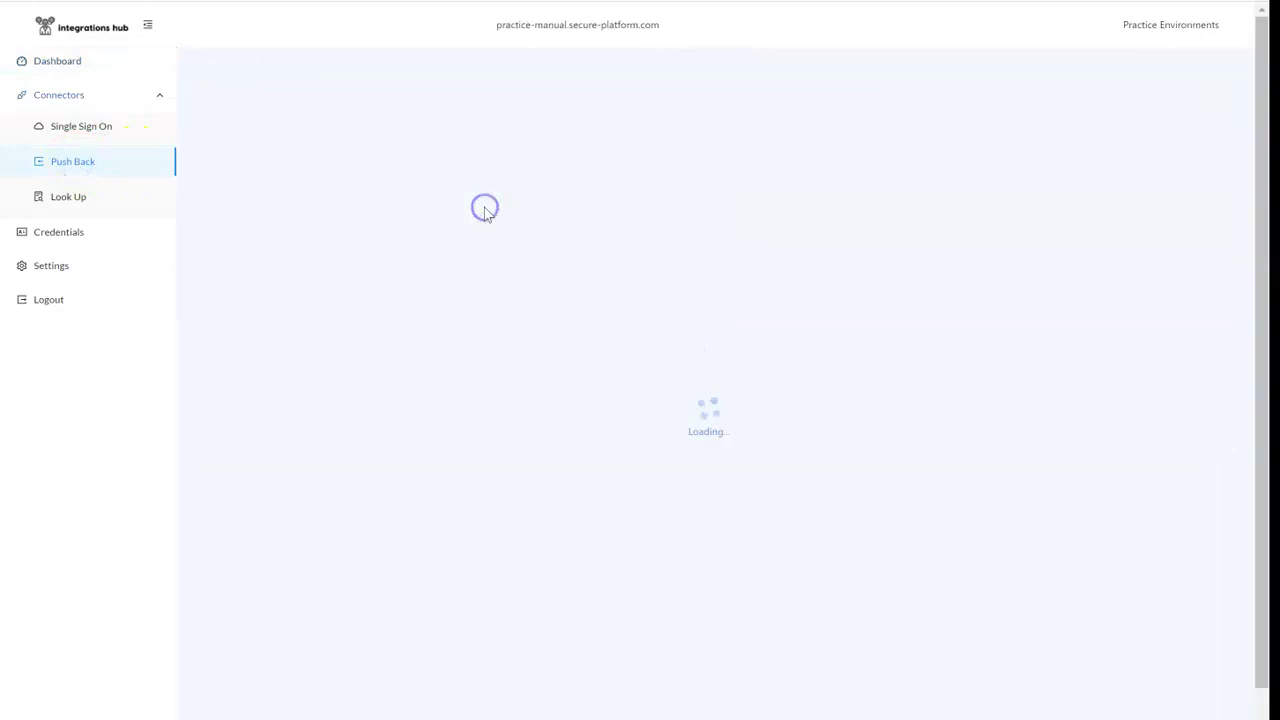
click(521, 304)
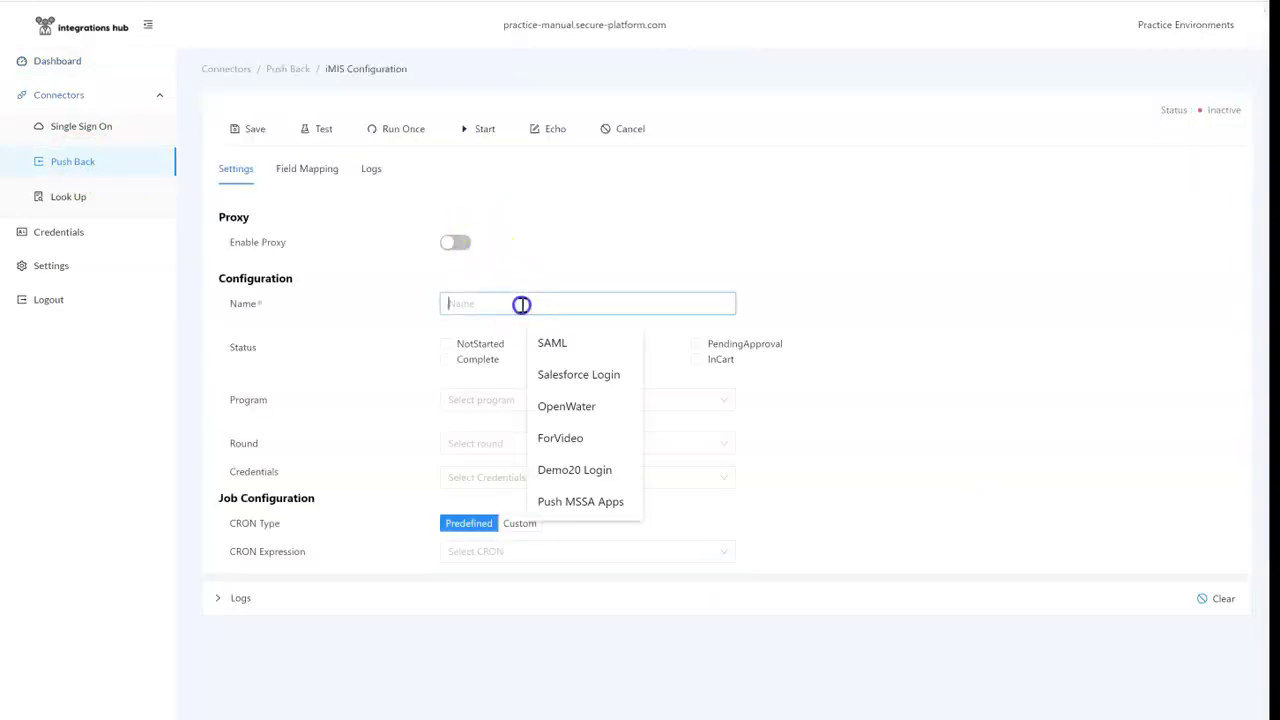
text(Sample Pusback)
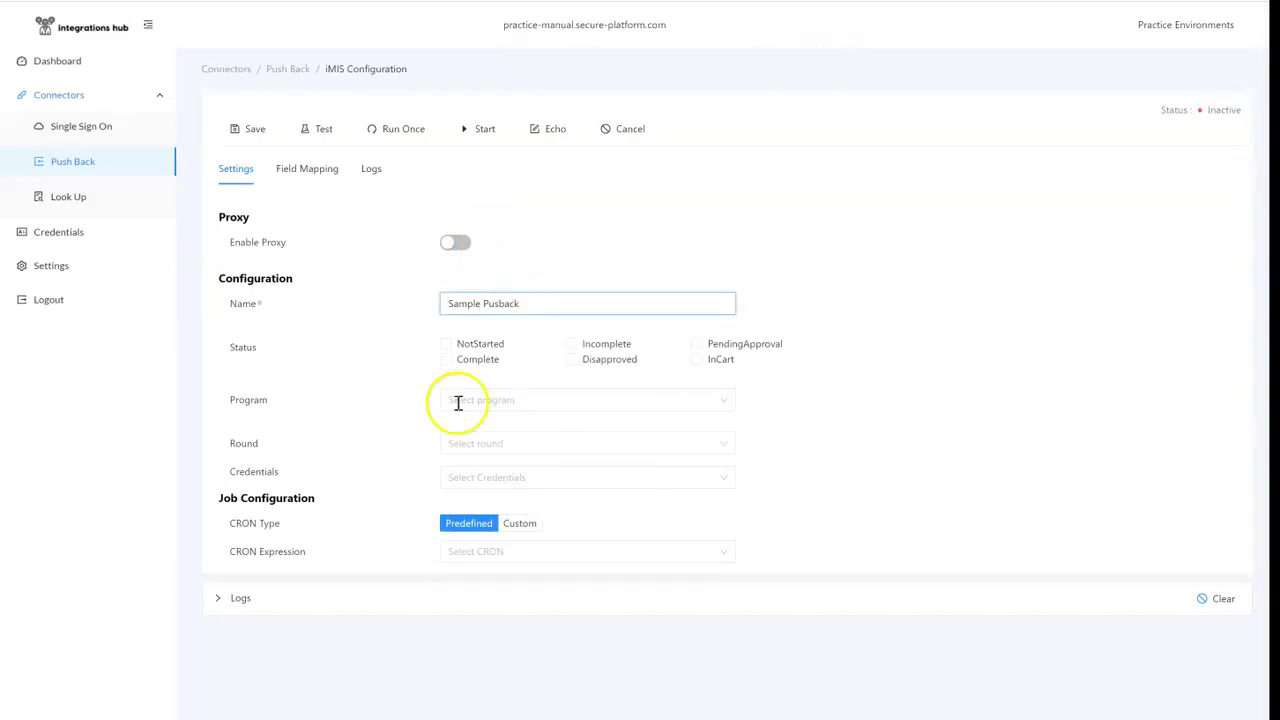
click(480, 362)
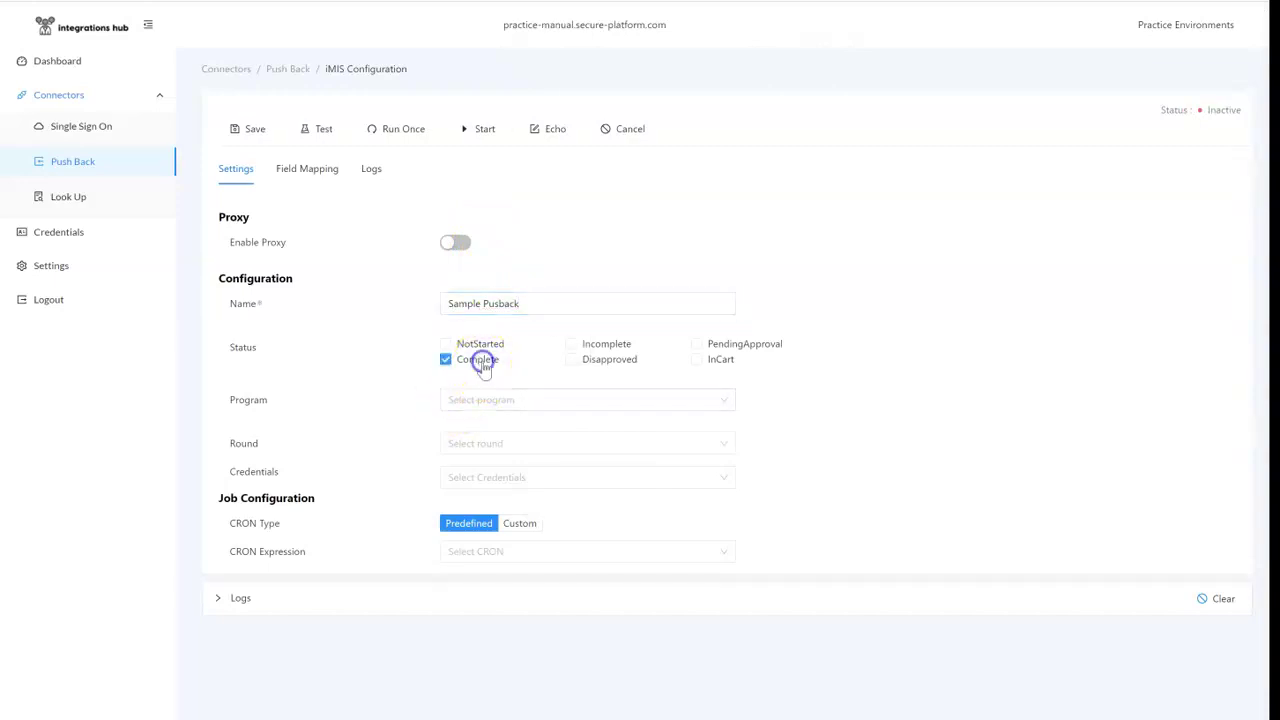
click(505, 304)
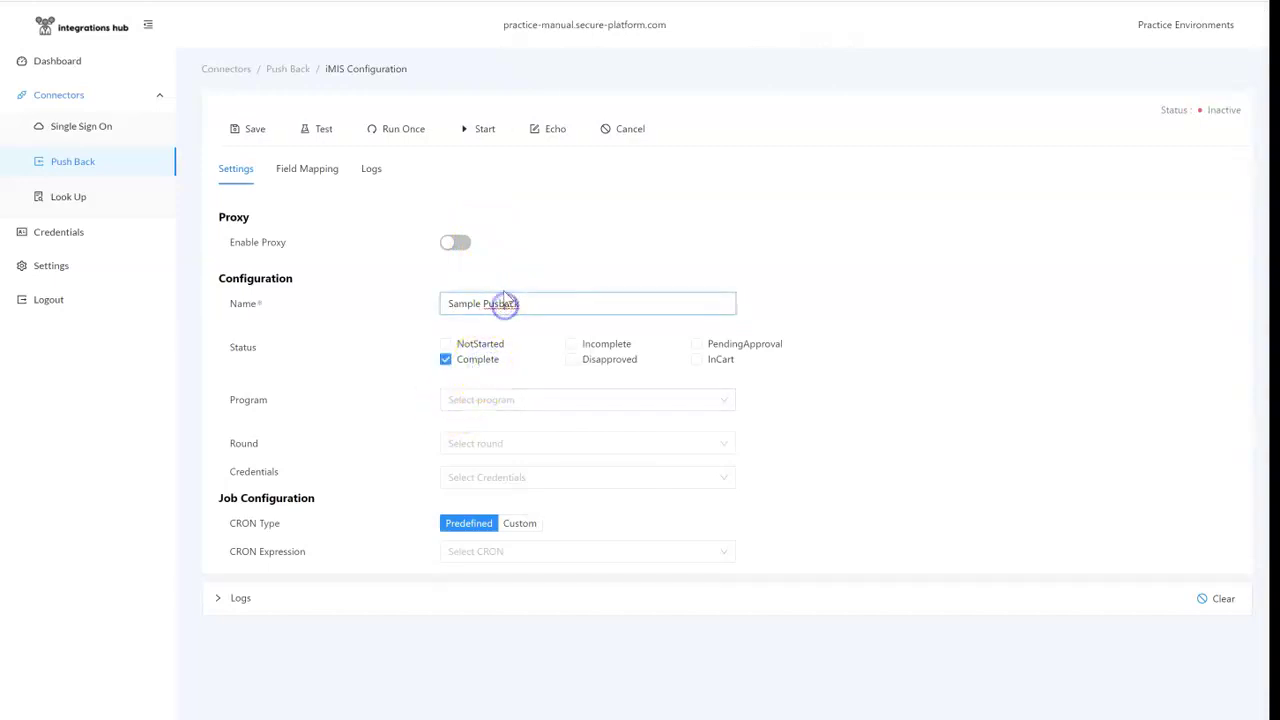
click(528, 400)
click(586, 562)
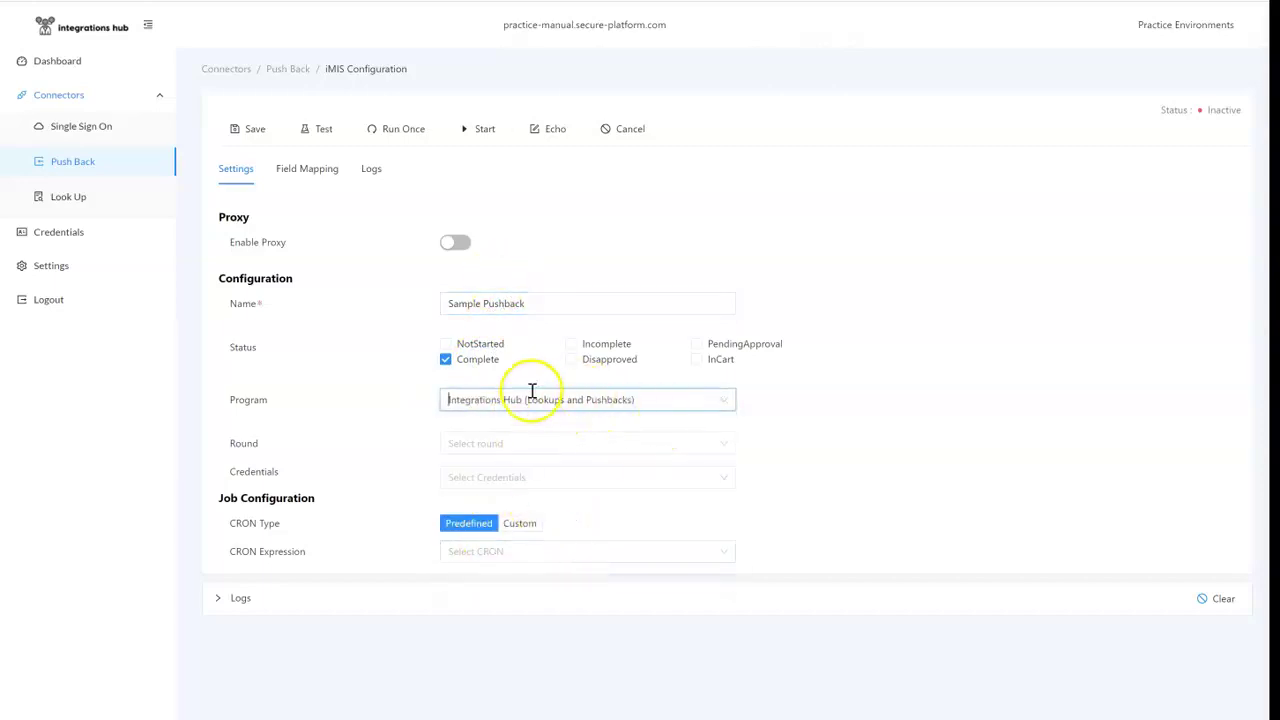
Step: Set round Main, imIS SSO credentials and an every-2-hours schedule, then save the connector
click(517, 446)
click(513, 474)
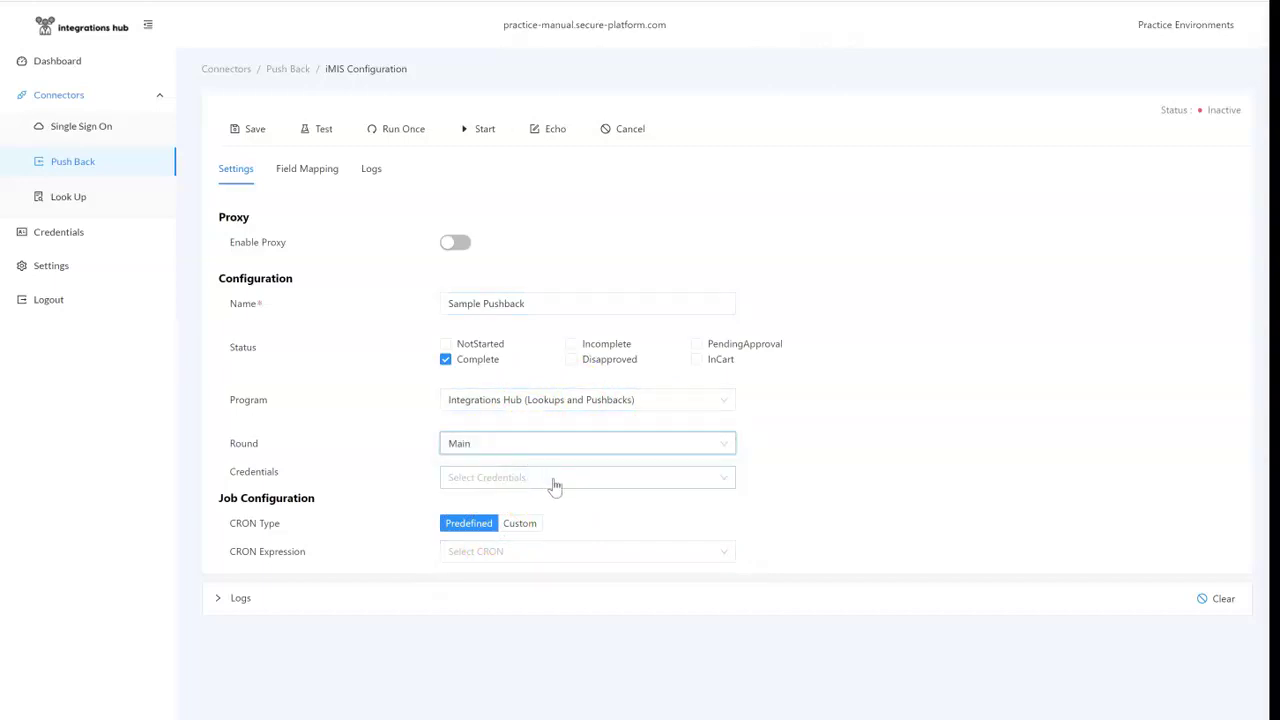
click(548, 479)
click(526, 533)
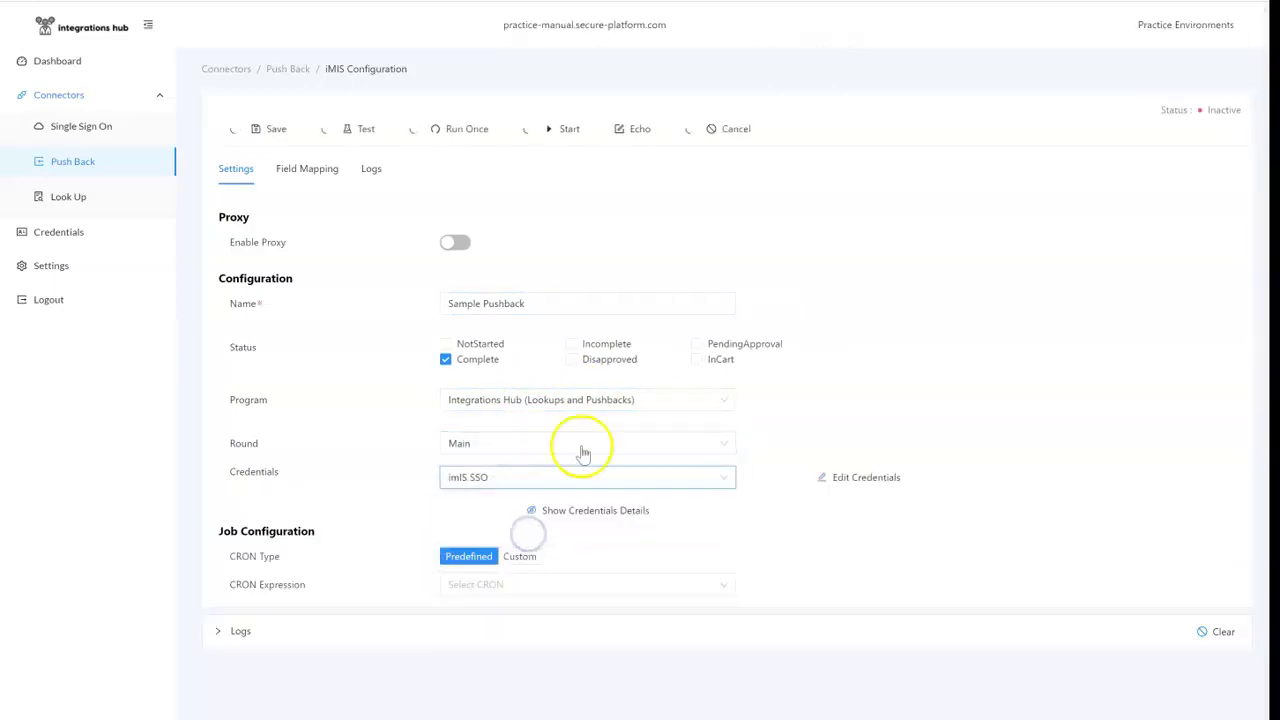
click(500, 588)
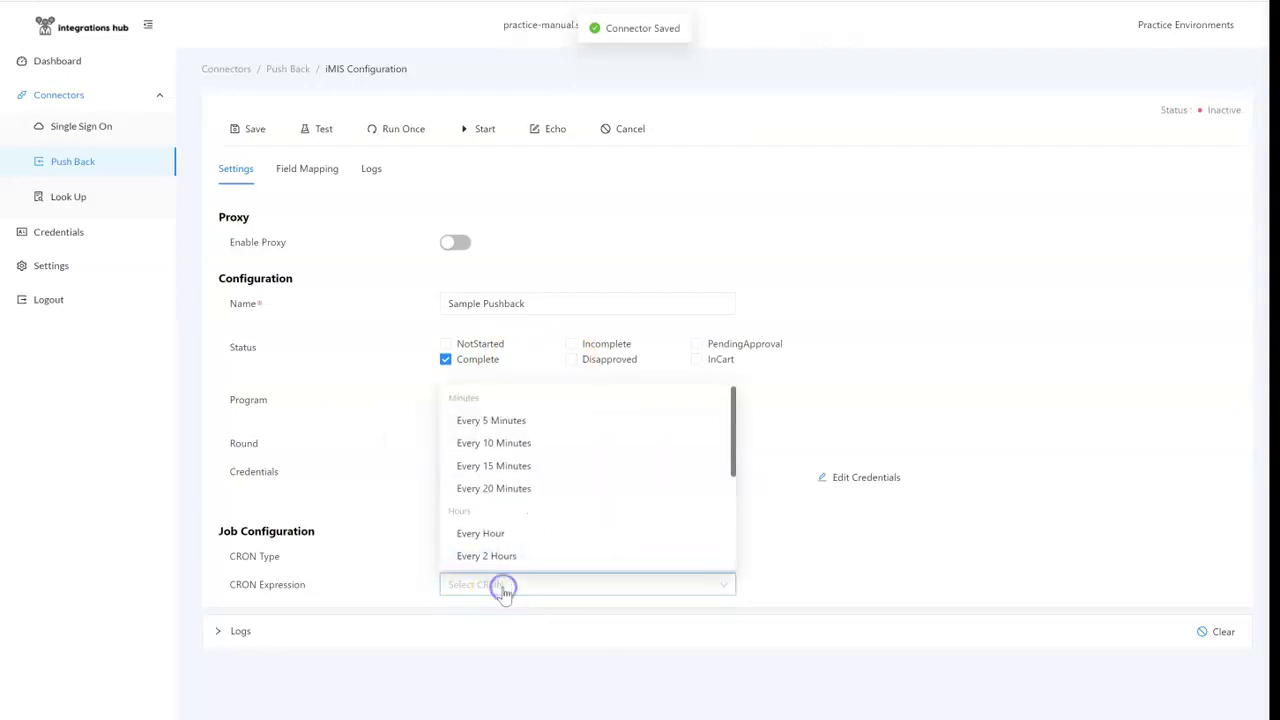
scroll(512, 537, down, 1)
click(529, 516)
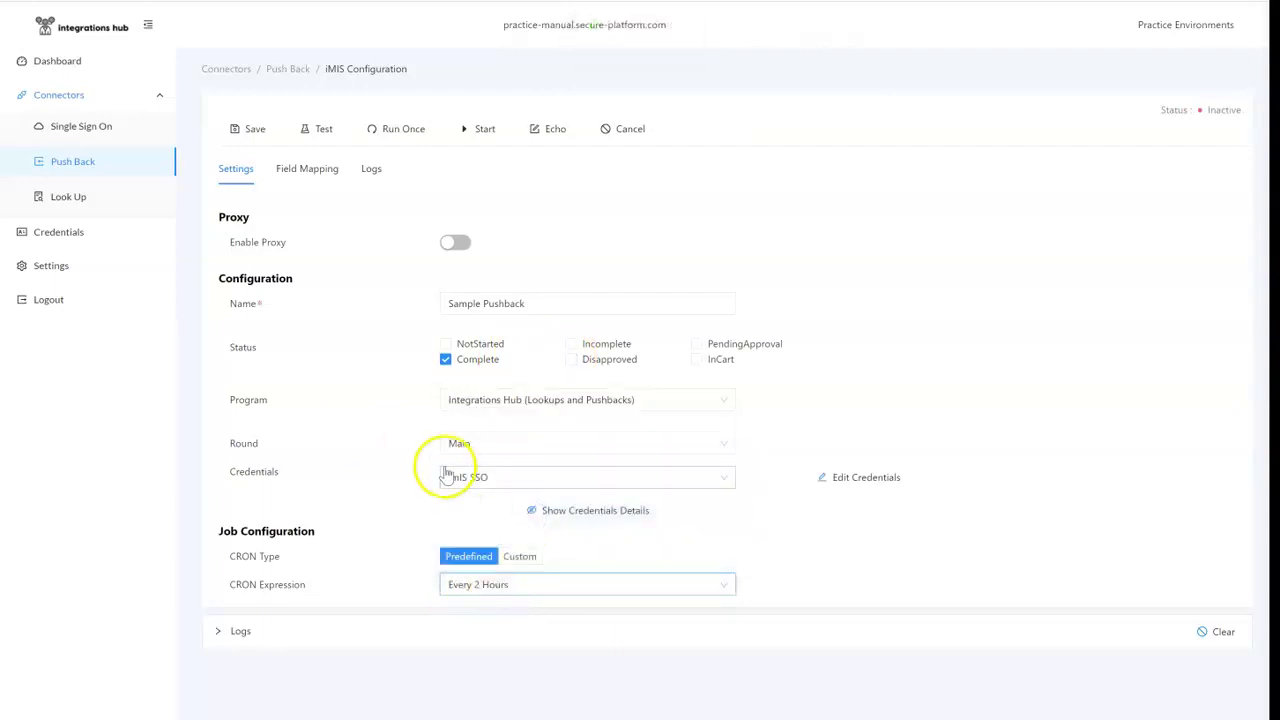
click(231, 129)
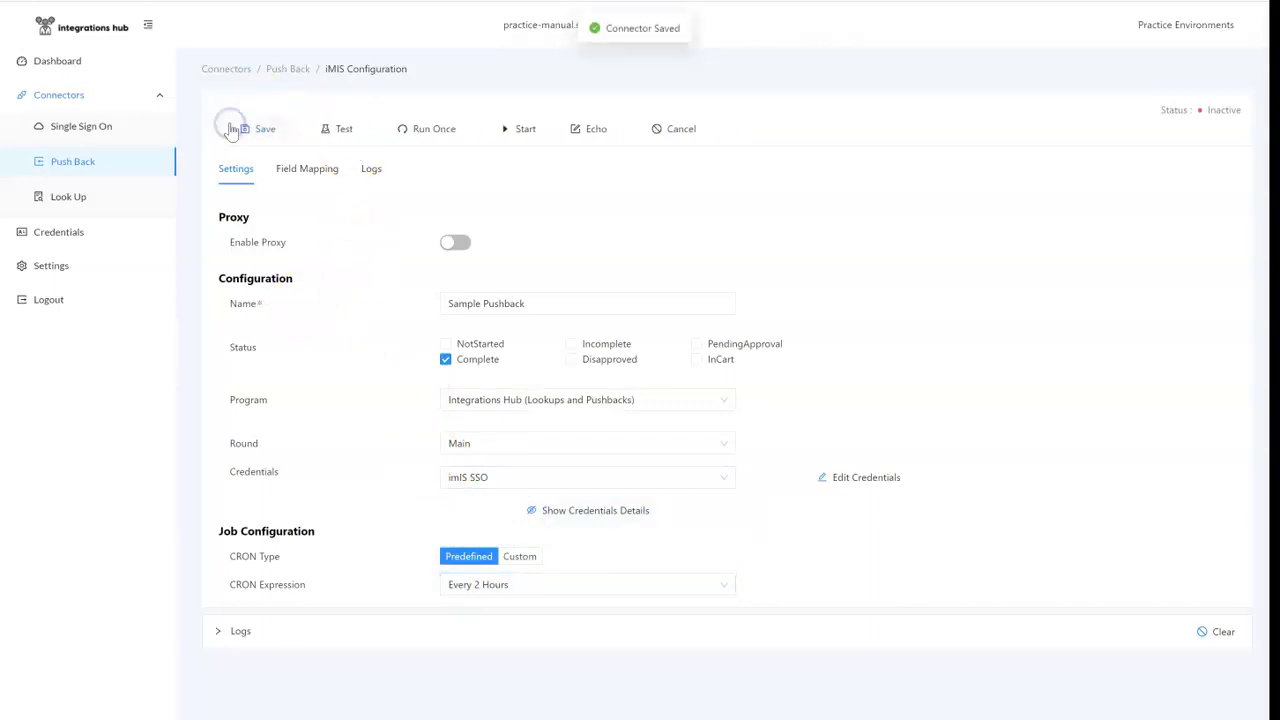
click(305, 172)
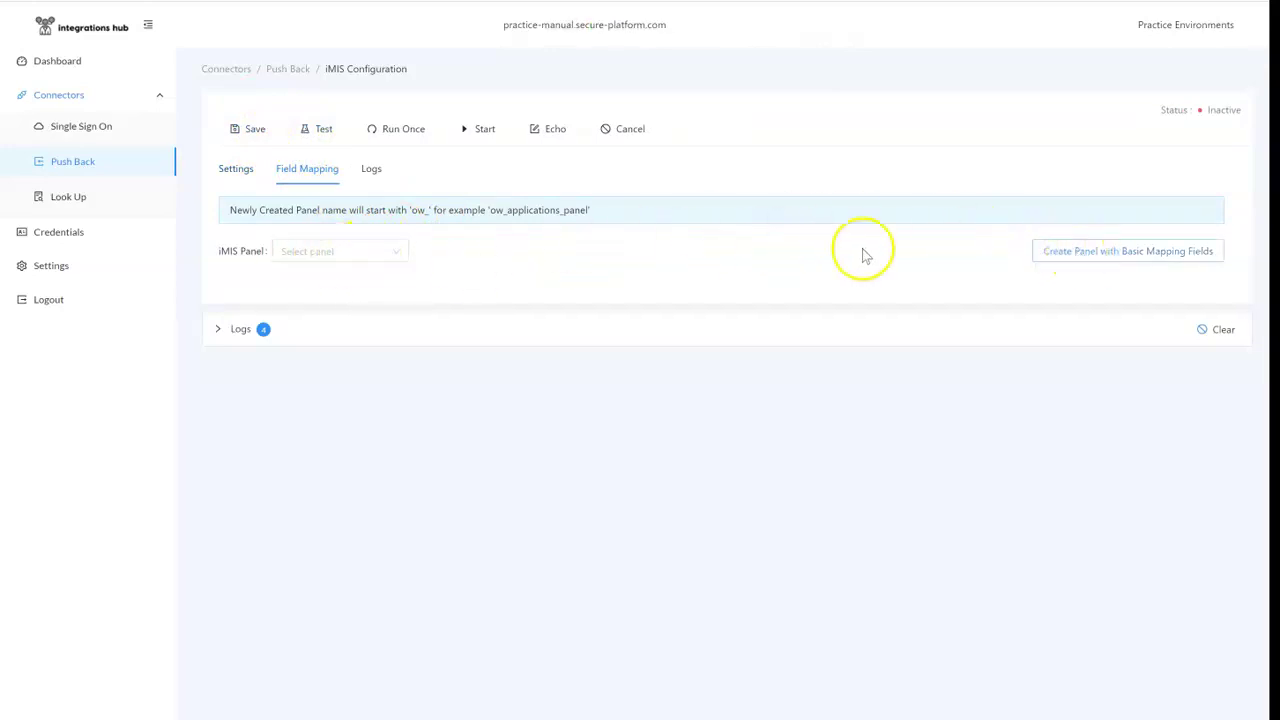
Step: Create the ow_integrationstraining iMIS panel with basic mapping fields and review the resulting mappings
click(1082, 249)
click(607, 137)
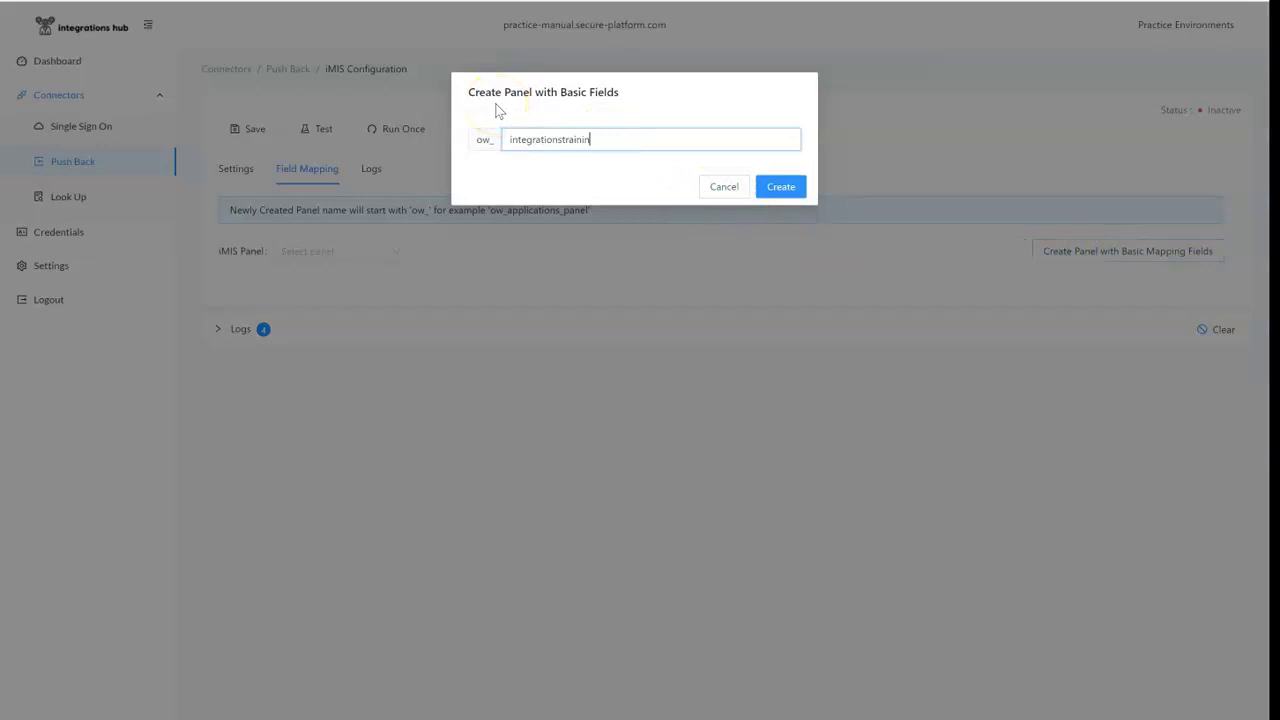
click(780, 188)
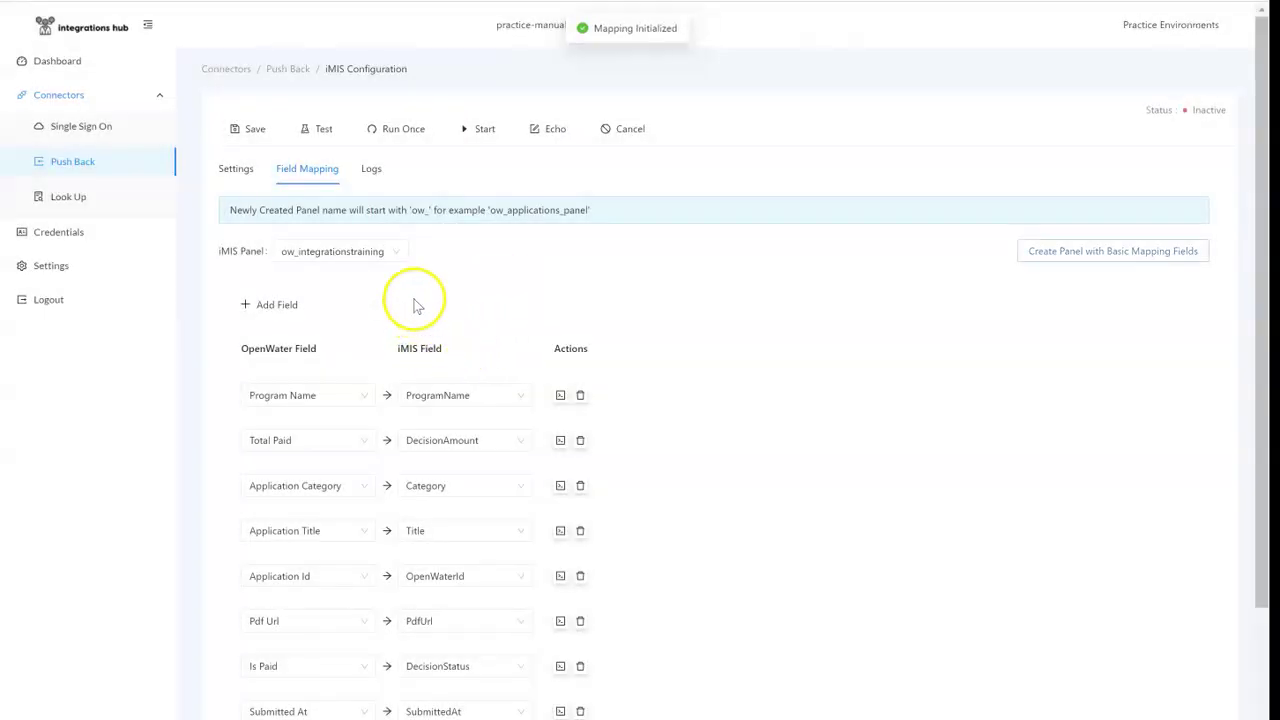
scroll(414, 306, down, 3)
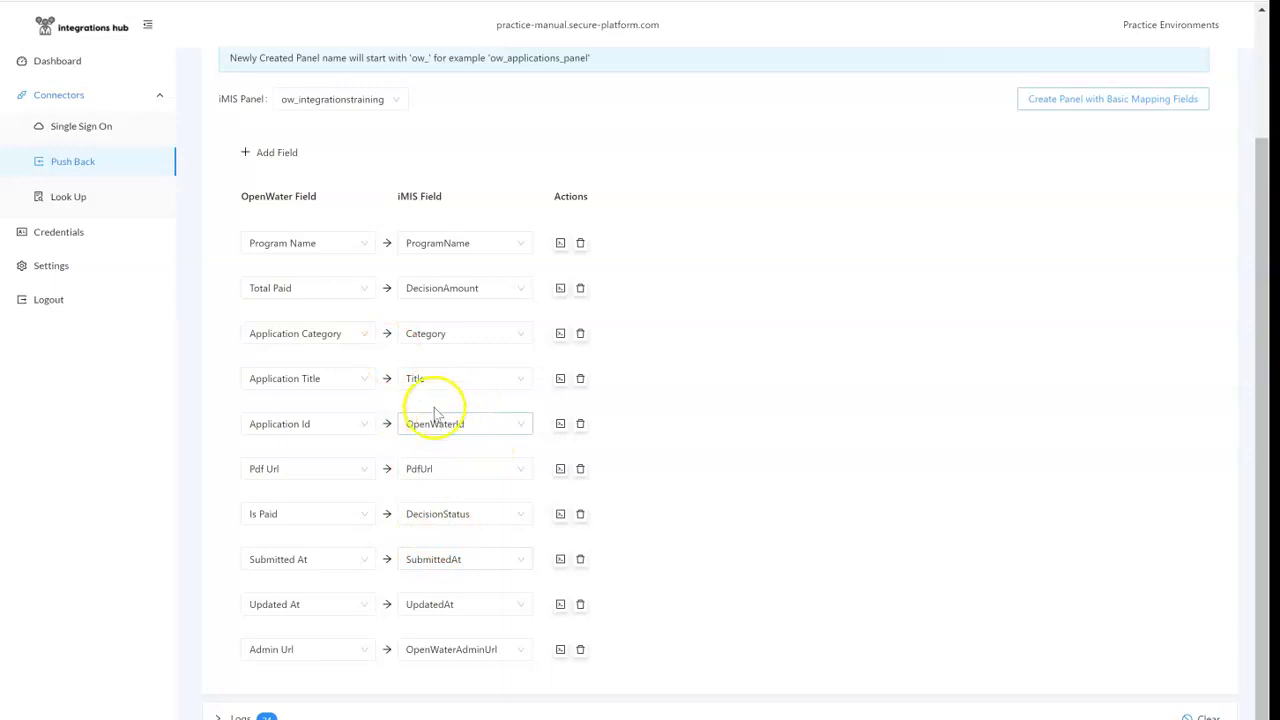
scroll(371, 351, up, 3)
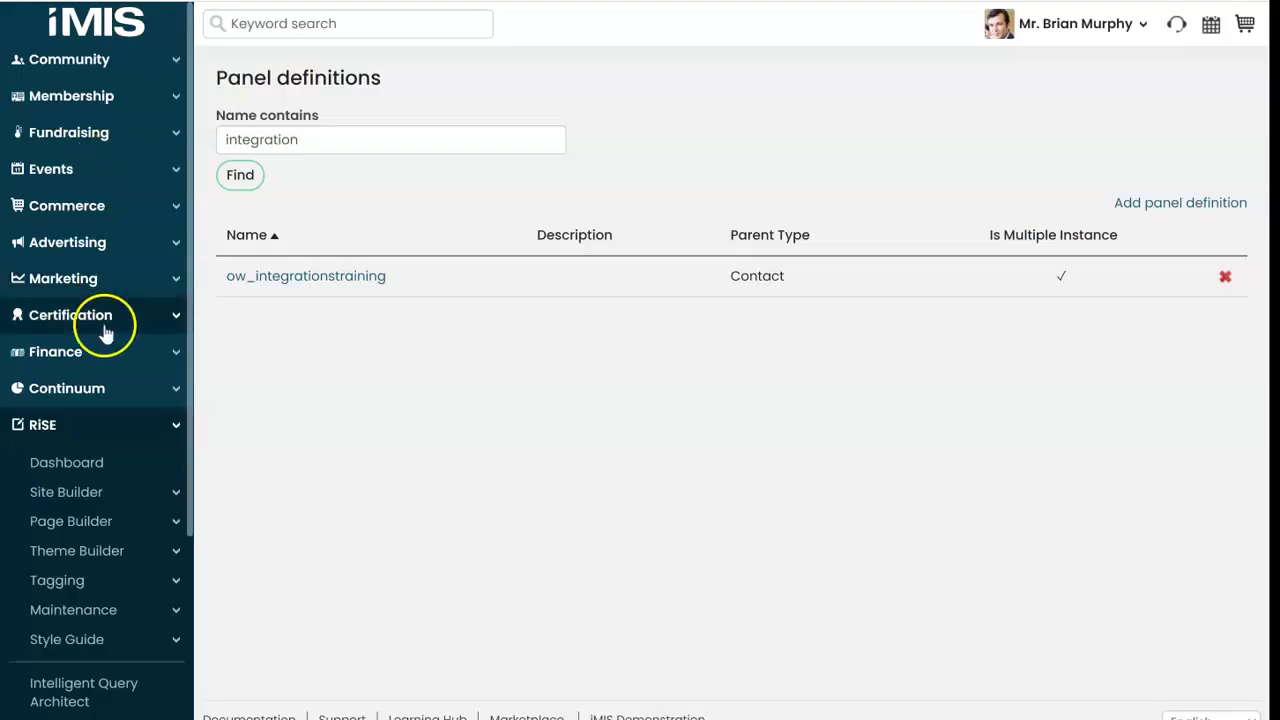
scroll(106, 323, down, 3)
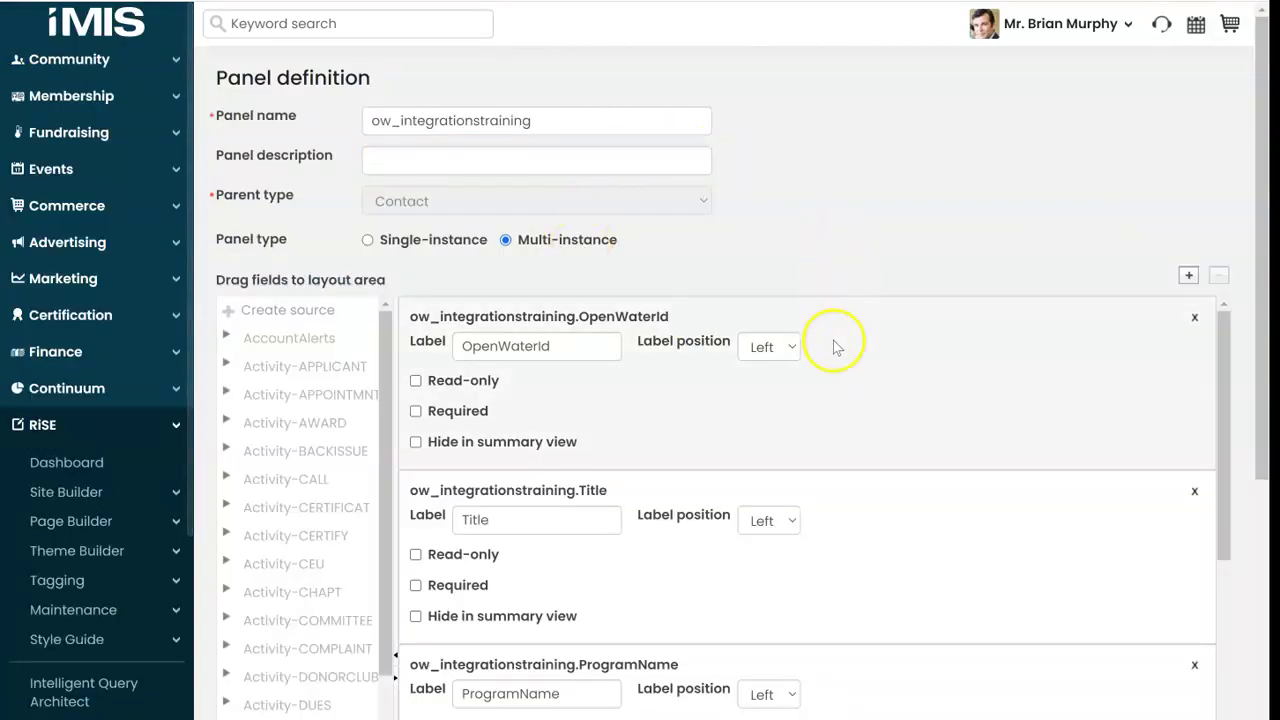
Step: Open the ow_integrationstraining panel in Panel Designer and expand its source properties
scroll(834, 346, down, 1)
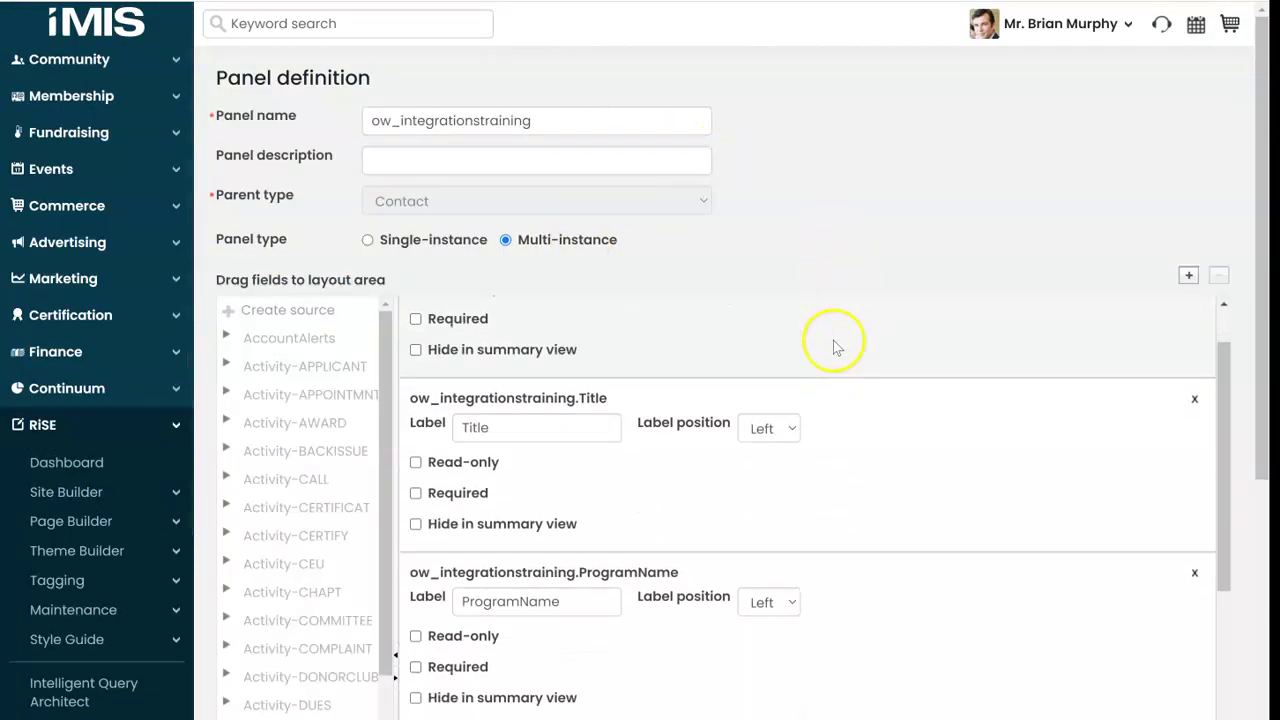
scroll(836, 346, down, 6)
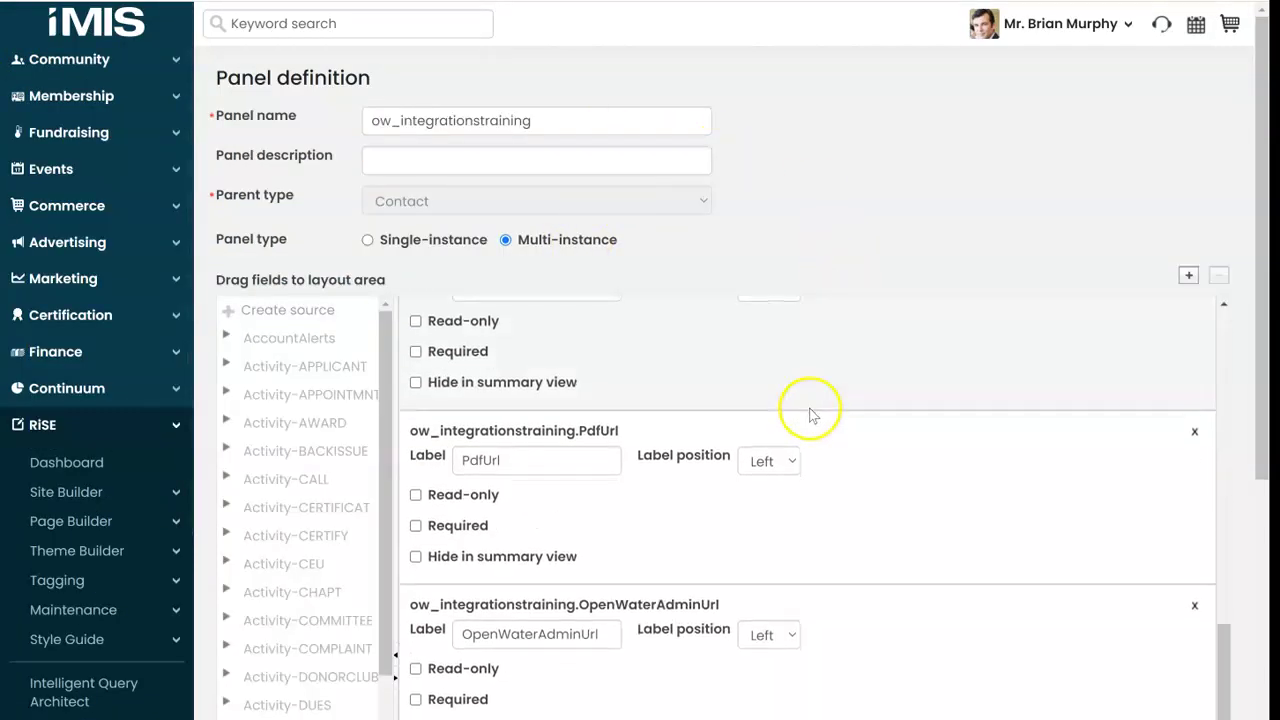
scroll(812, 415, down, 6)
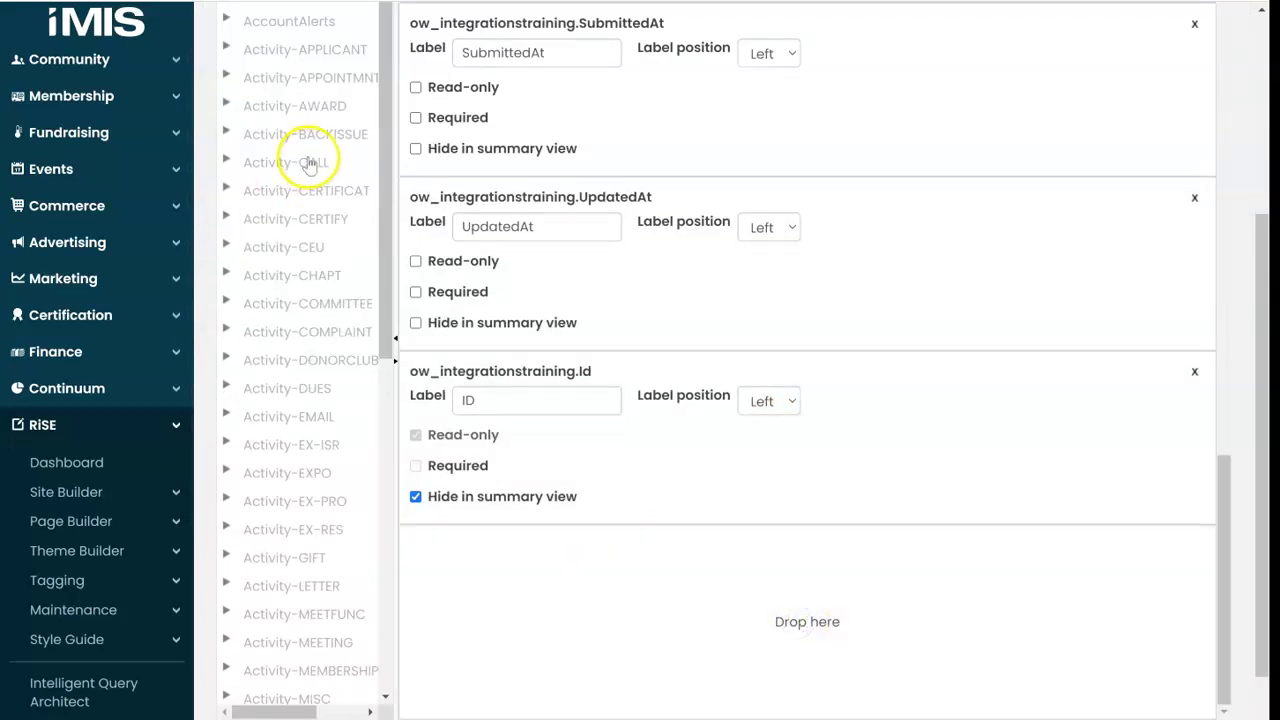
drag(390, 122, 414, 580)
click(223, 605)
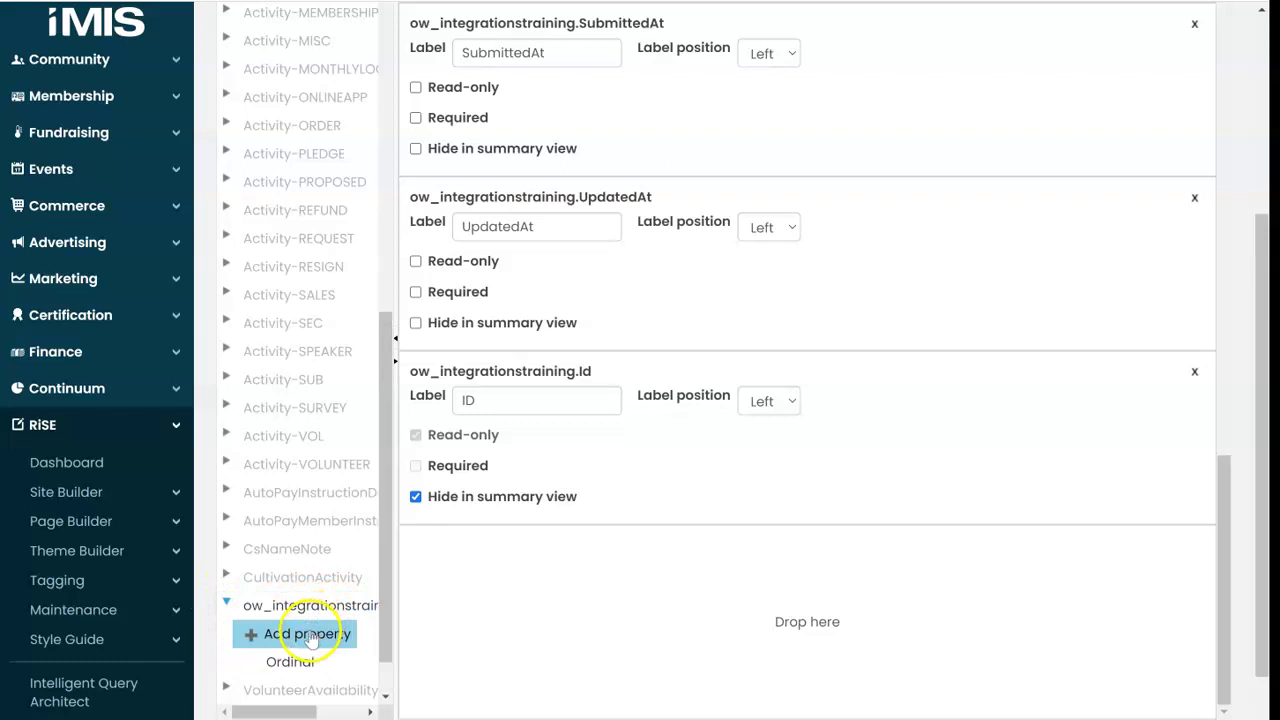
Step: Add a property named Example, place it in the panel layout, and save the panel
click(305, 634)
click(412, 96)
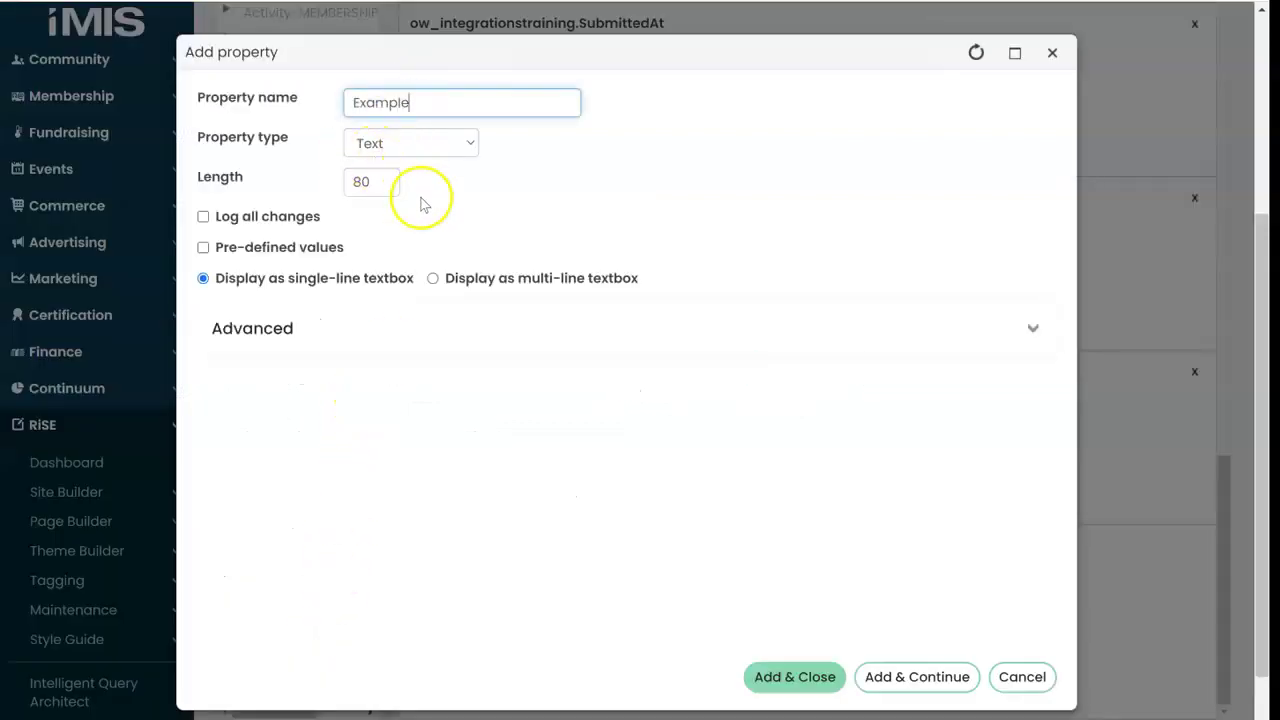
click(797, 680)
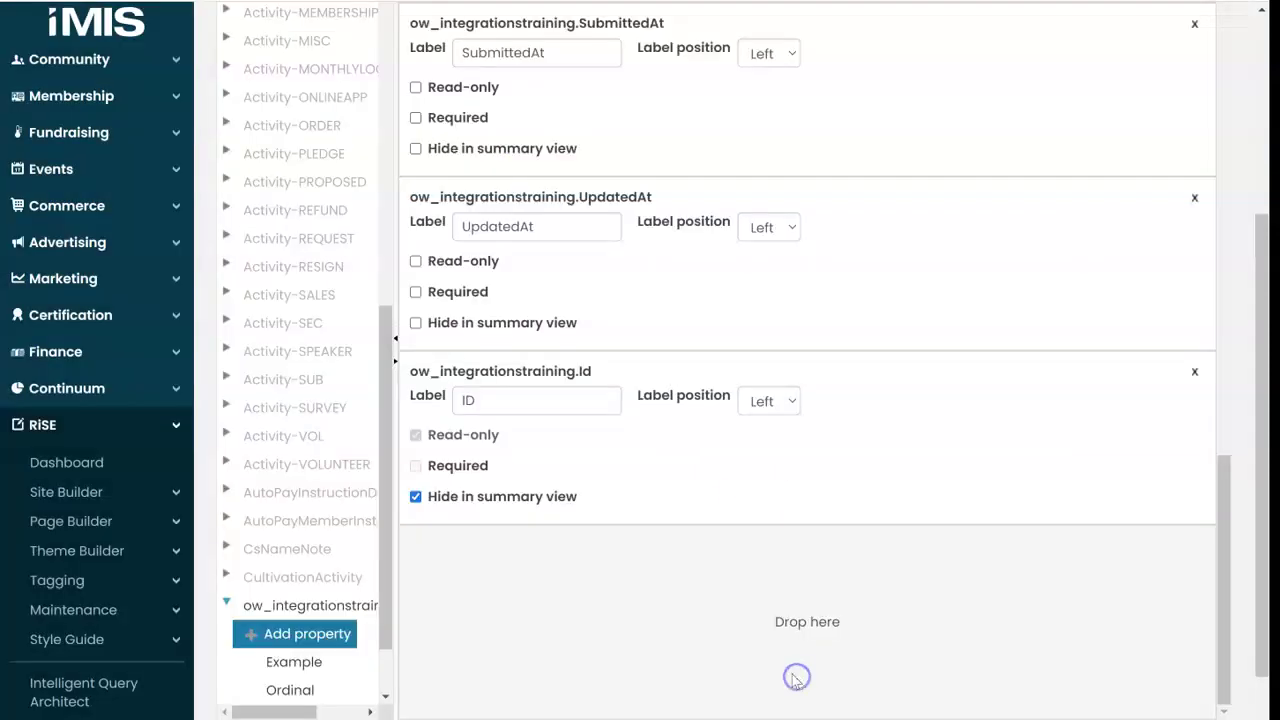
drag(318, 668, 640, 606)
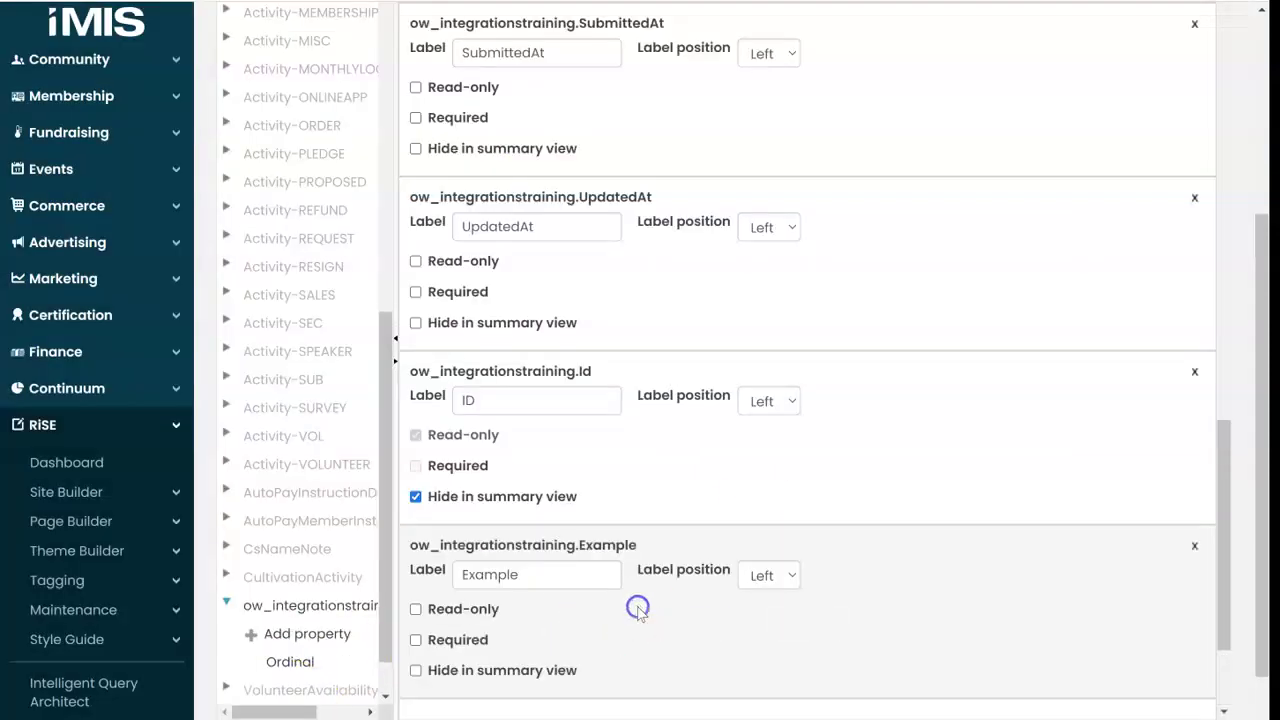
scroll(737, 417, down, 2)
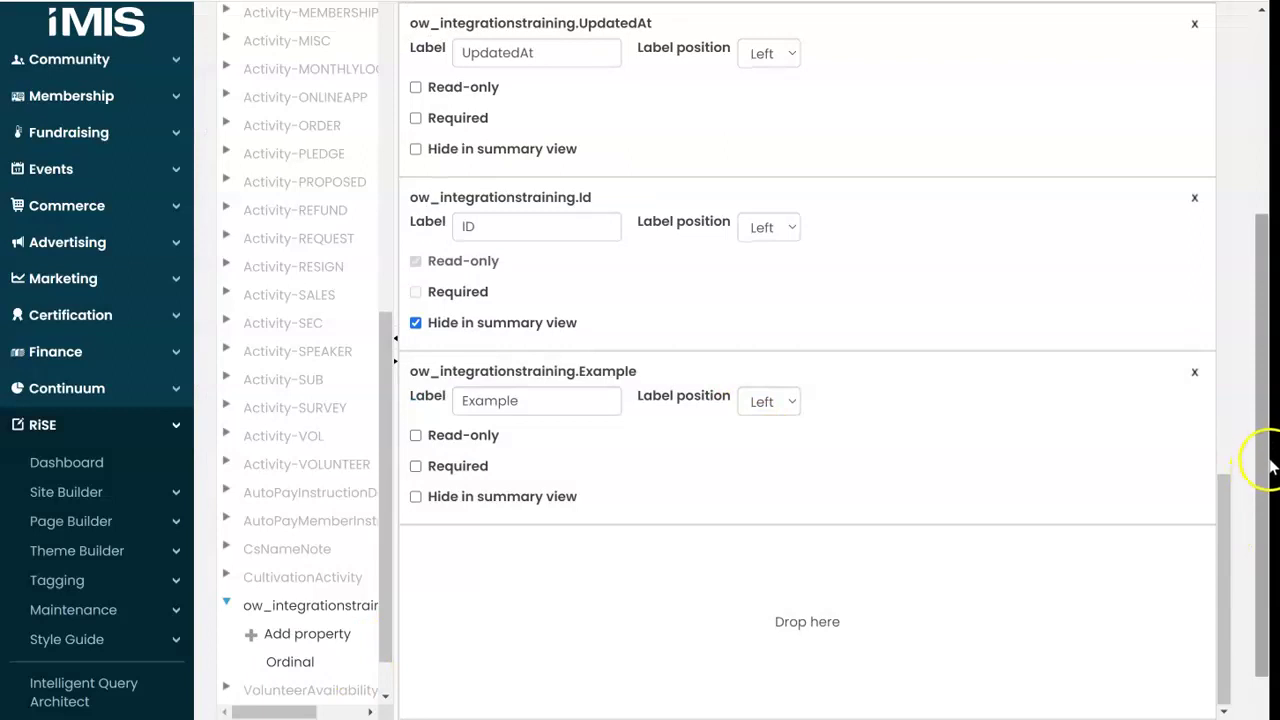
scroll(1270, 466, down, 2)
click(1034, 672)
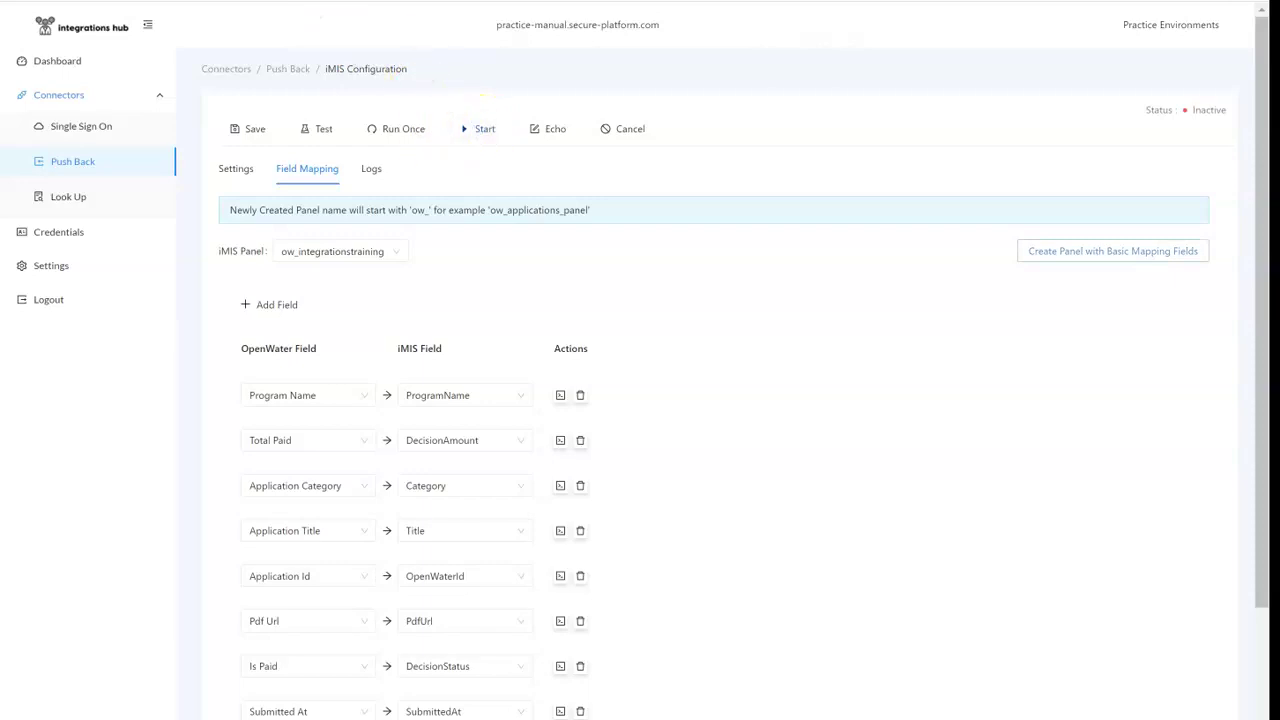
Step: Add a mapping row from OpenWater exampleField1 to the iMIS Example field
click(303, 168)
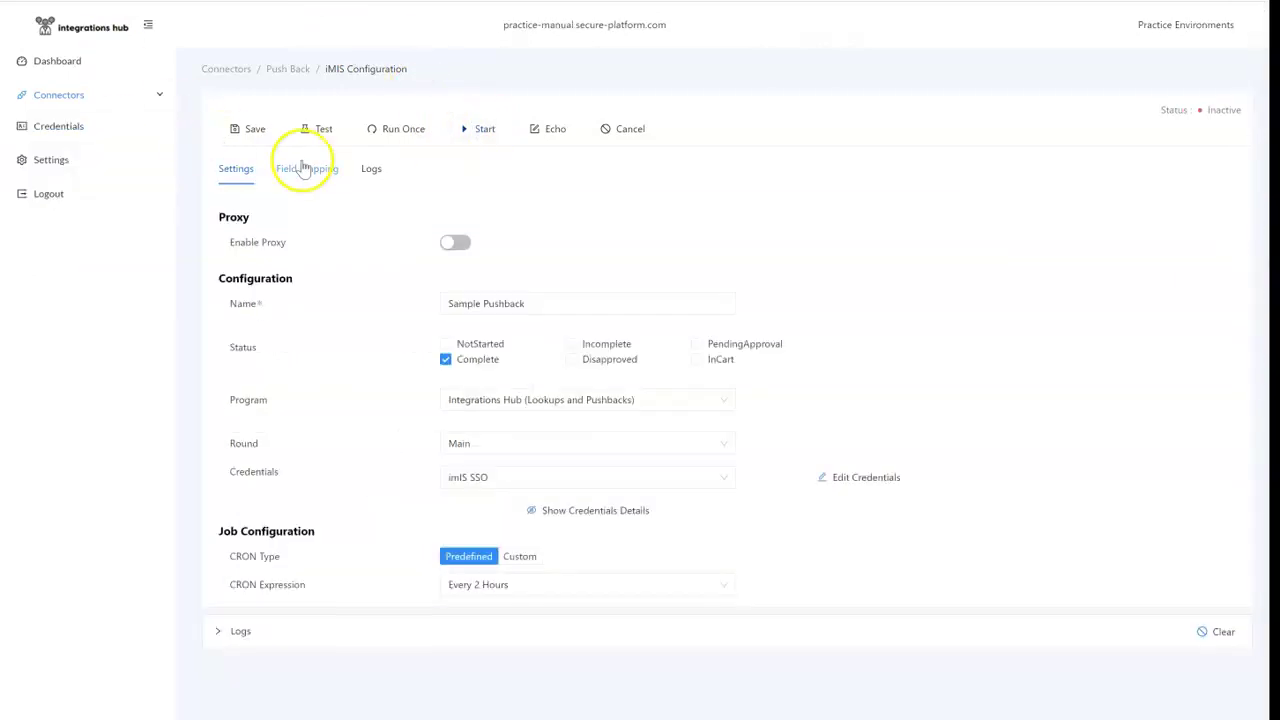
click(303, 168)
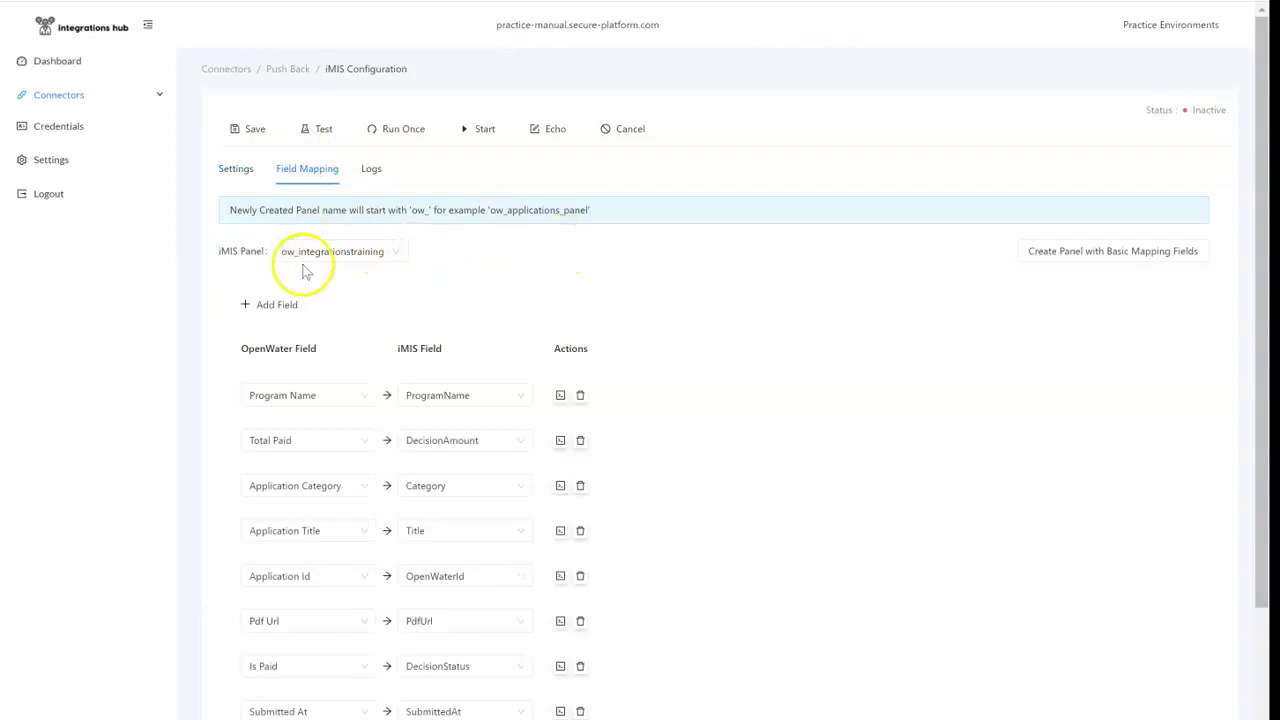
scroll(570, 303, down, 2)
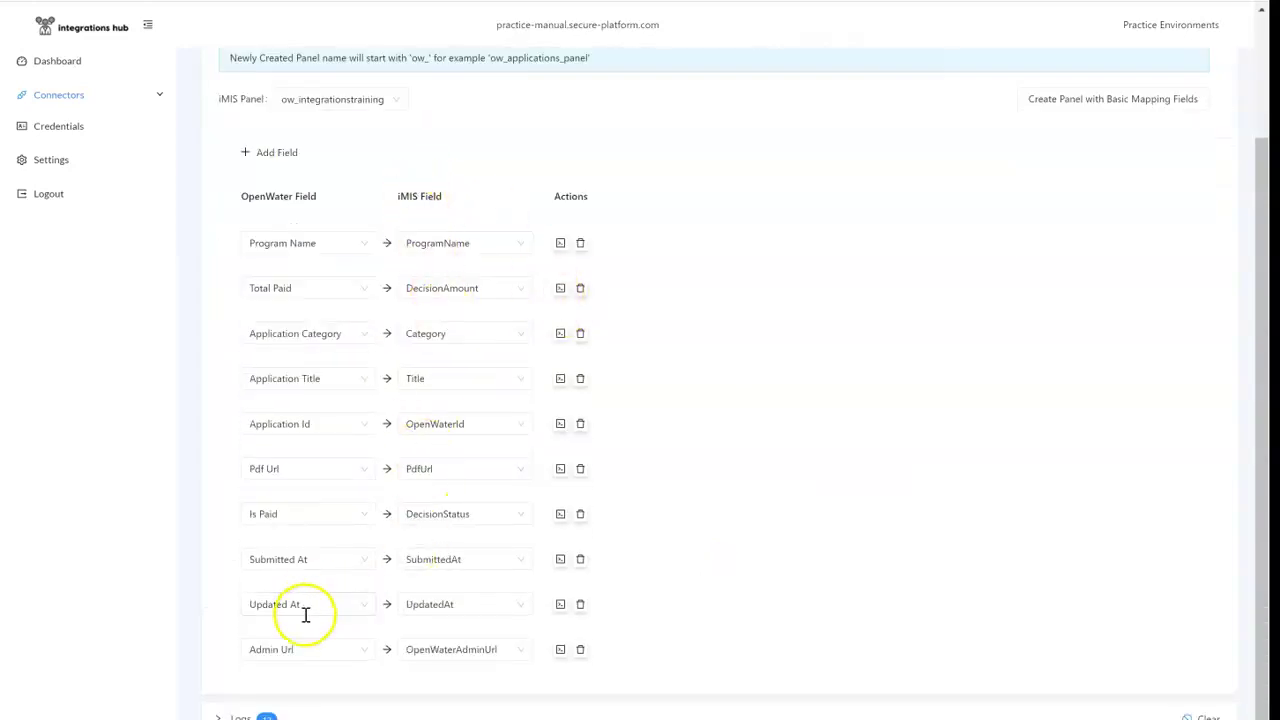
click(291, 155)
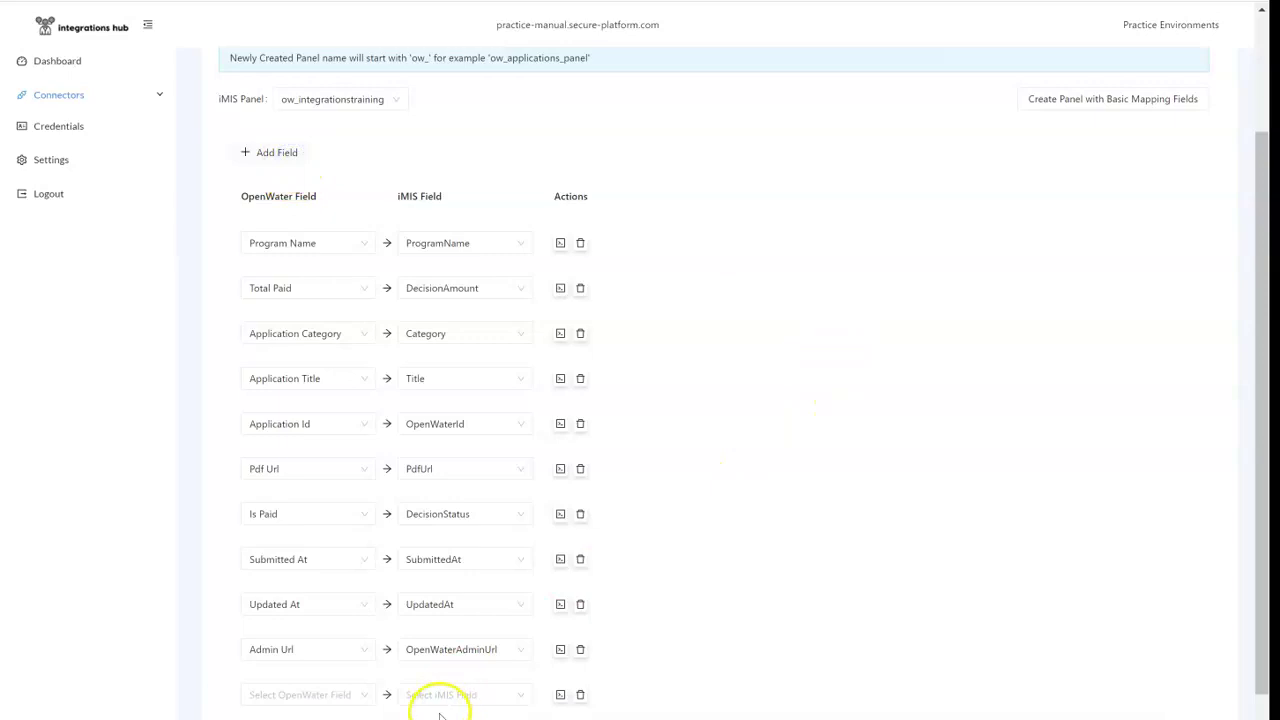
click(486, 694)
click(486, 664)
click(349, 694)
click(320, 644)
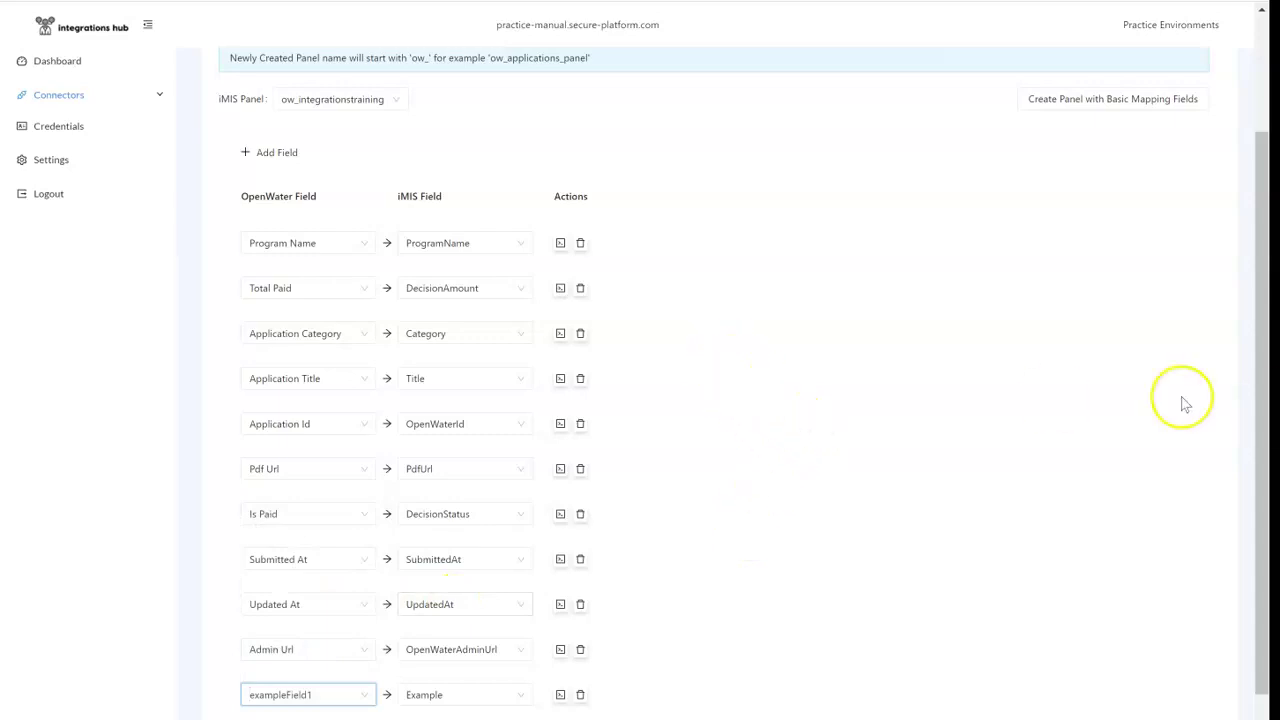
Step: Reselect ow_integrationstraining as the target panel, save the connector, and run it once
drag(1266, 414, 1266, 372)
click(375, 154)
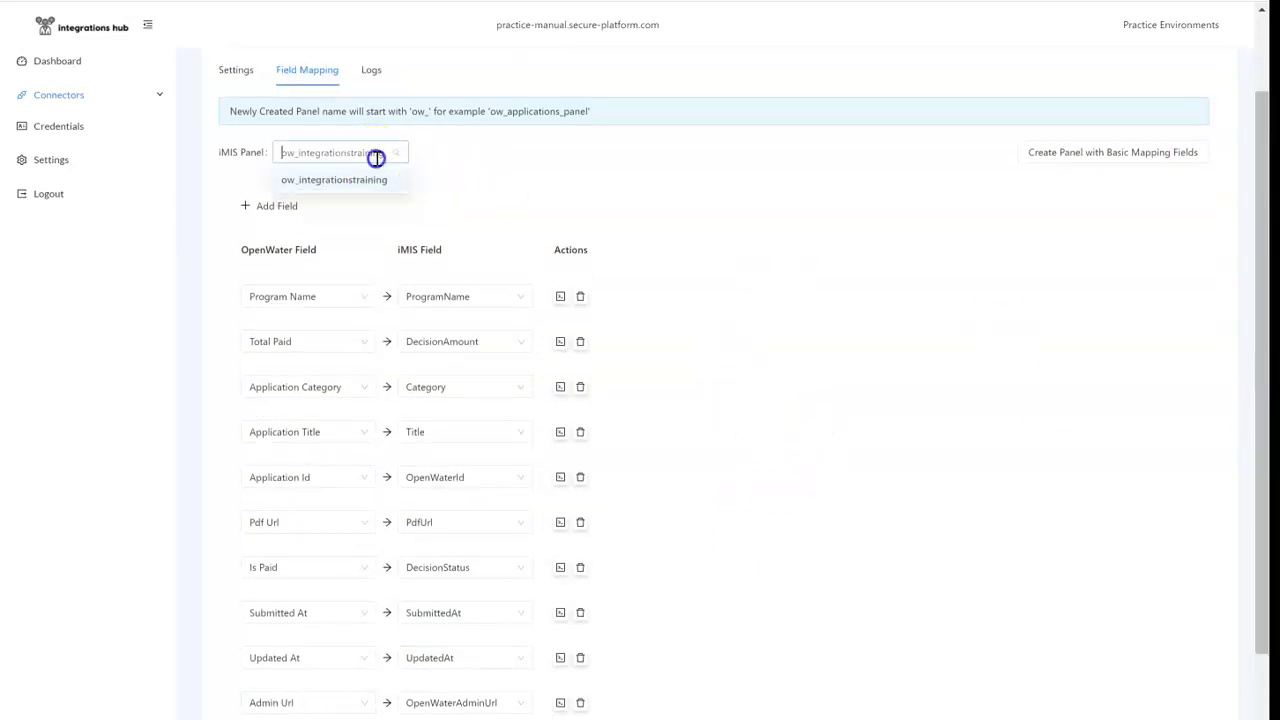
click(291, 184)
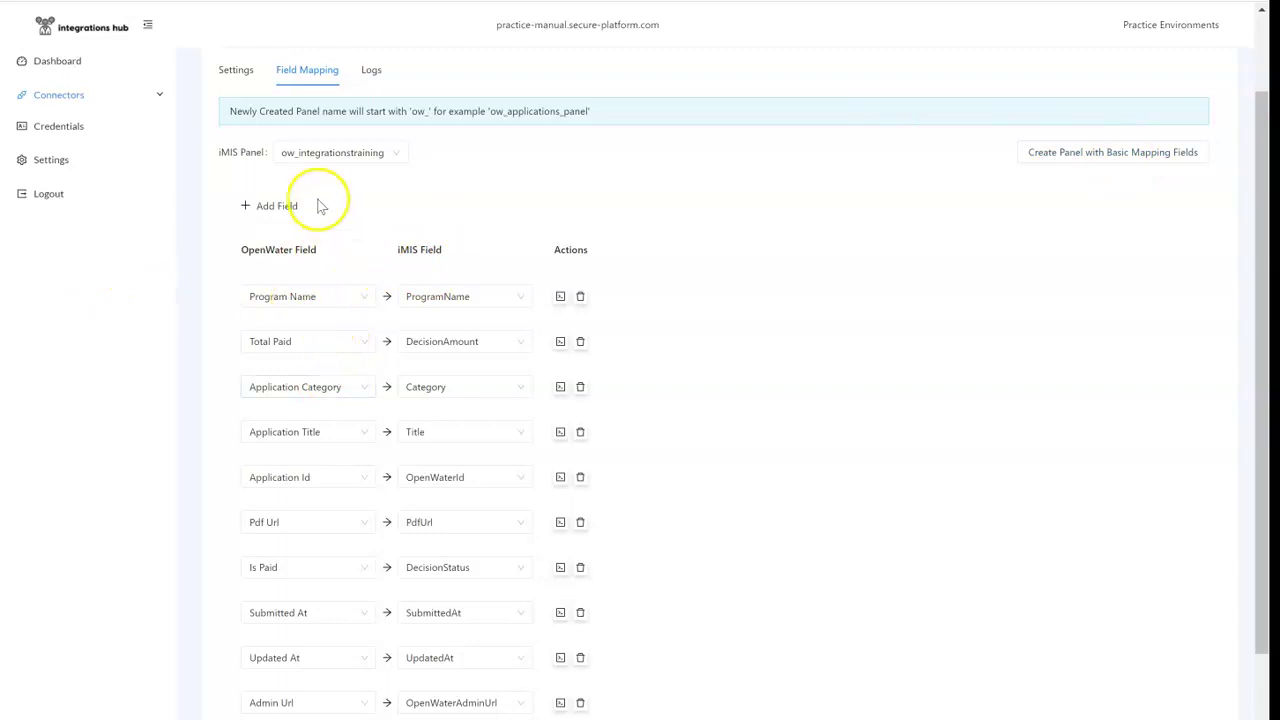
scroll(670, 270, up, 1)
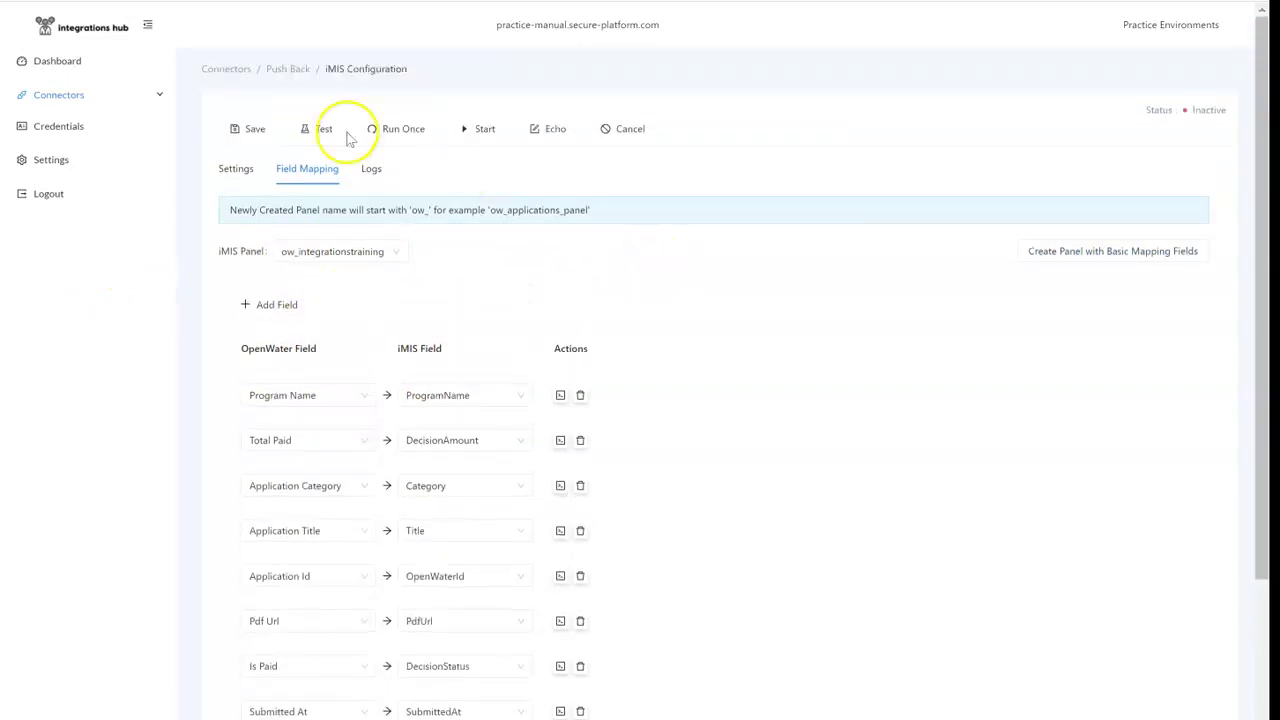
click(255, 130)
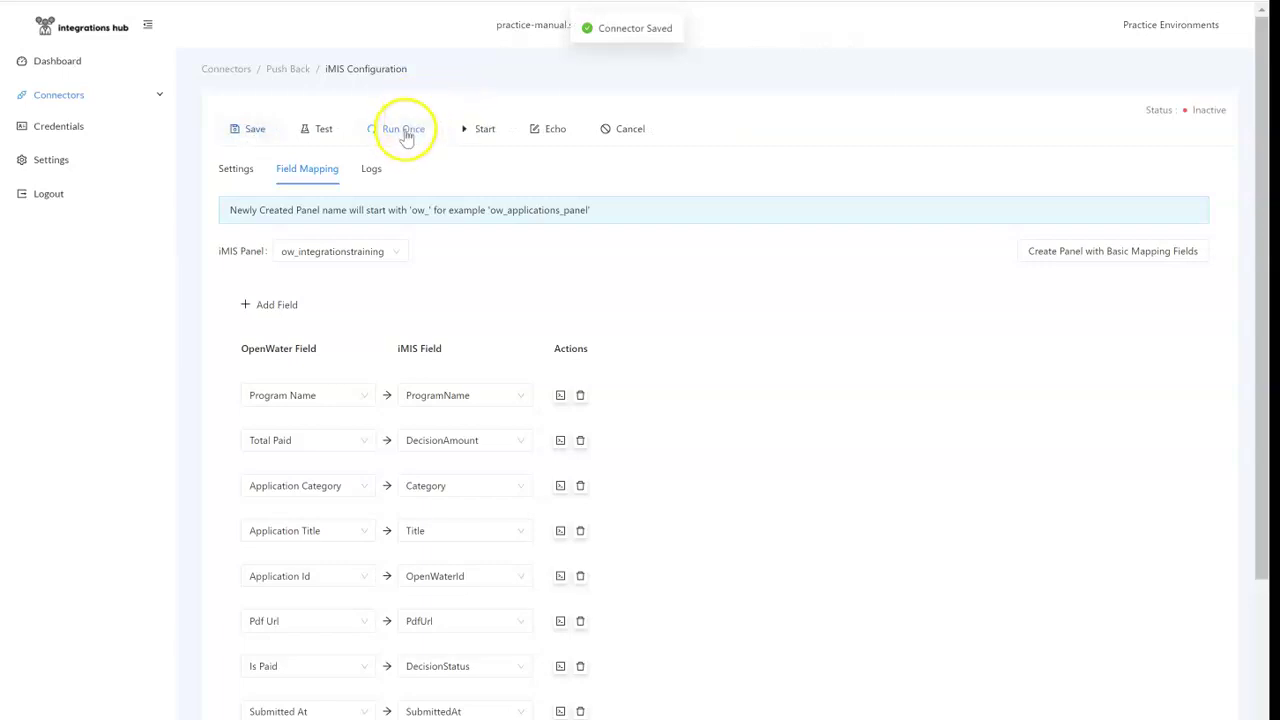
click(371, 168)
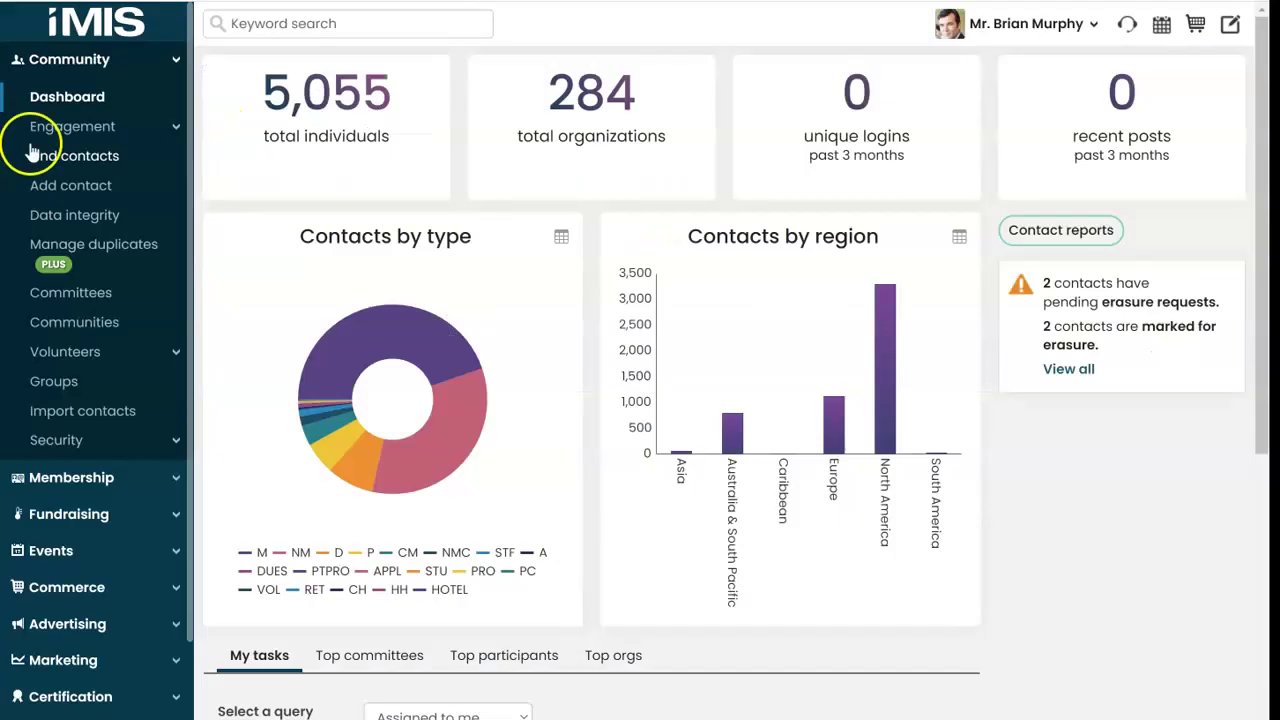
Step: Create a new query named Example Data in the _Demo/OpenWater folder of Intelligent Query Architect
scroll(30, 150, down, 3)
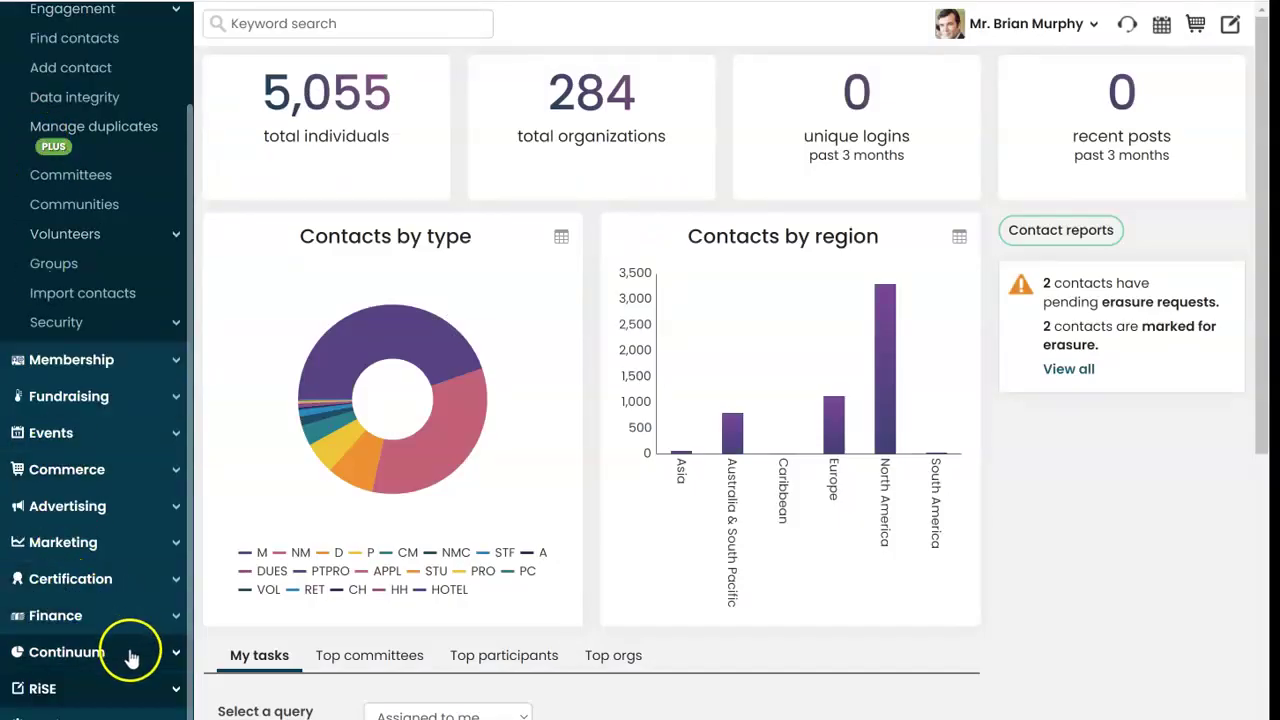
click(157, 686)
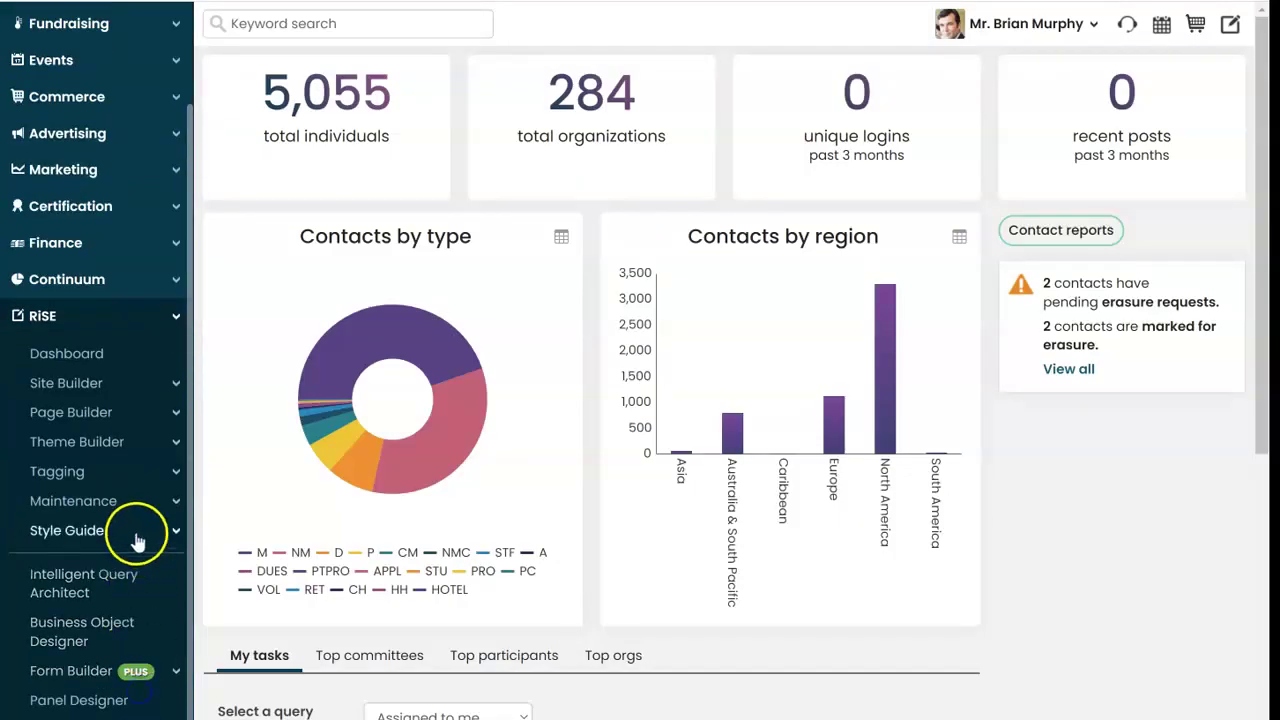
click(111, 590)
click(282, 192)
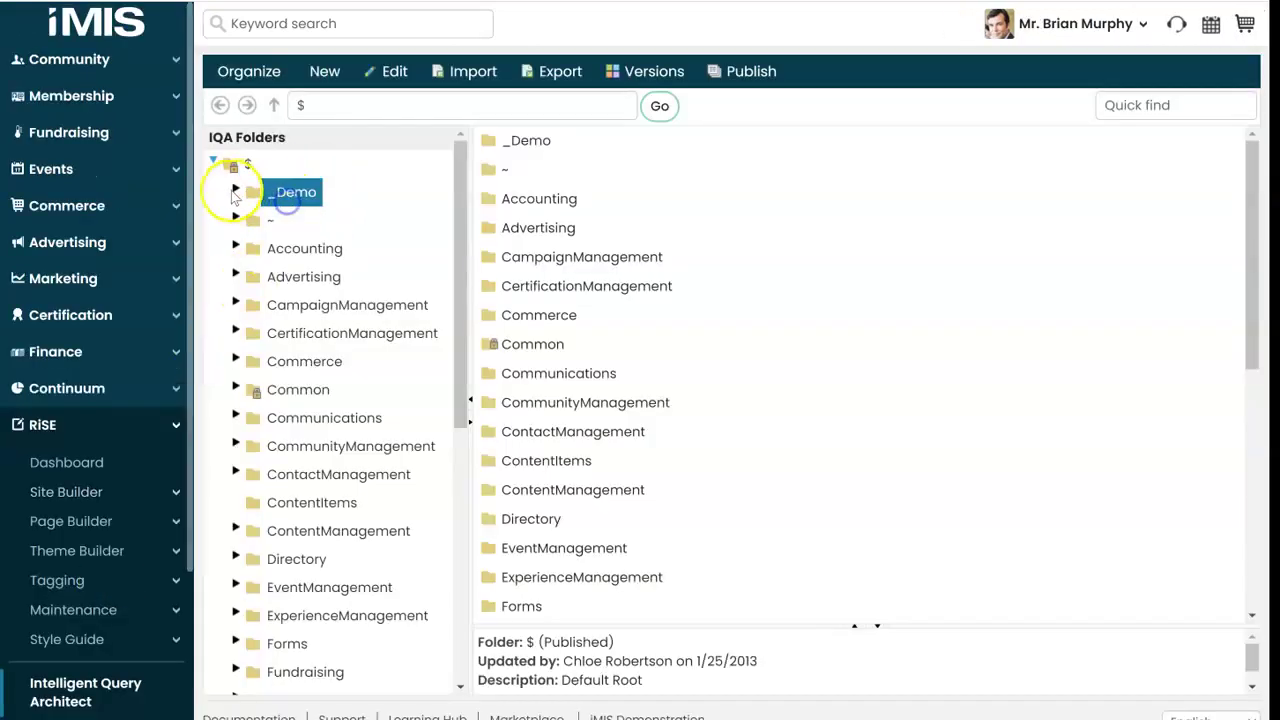
click(300, 218)
click(324, 72)
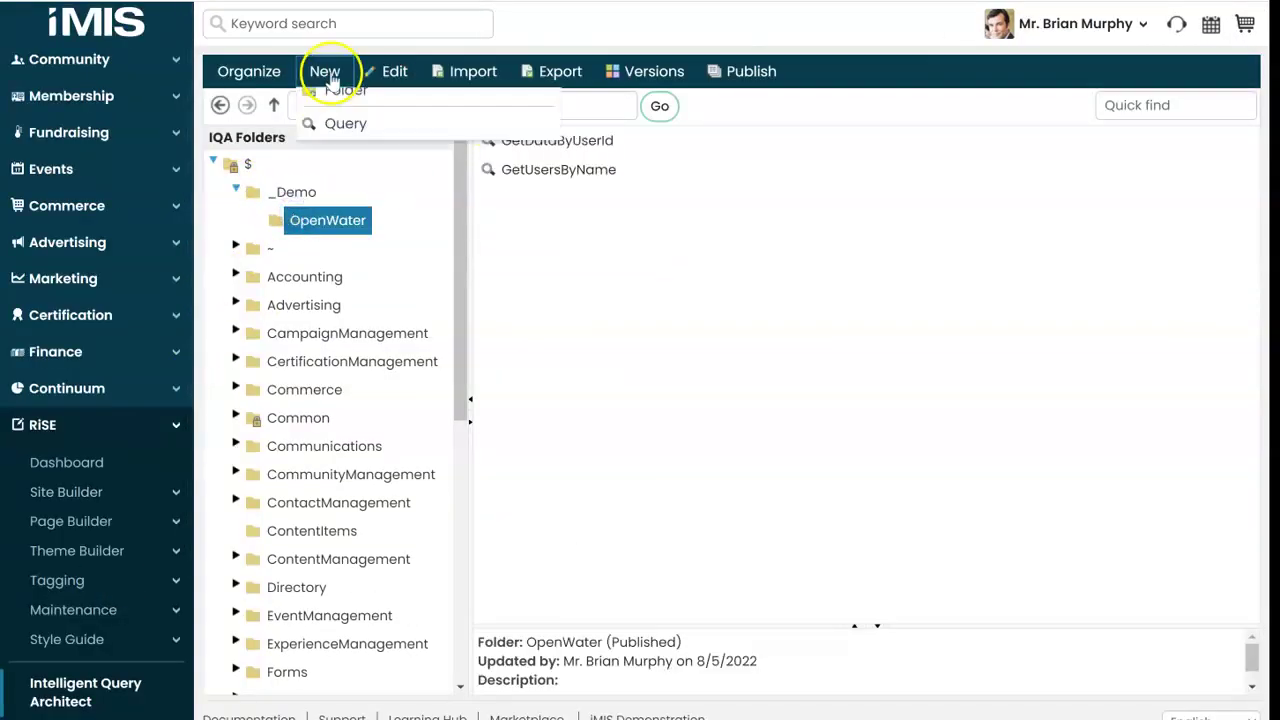
click(345, 137)
click(339, 215)
text(Example Data)
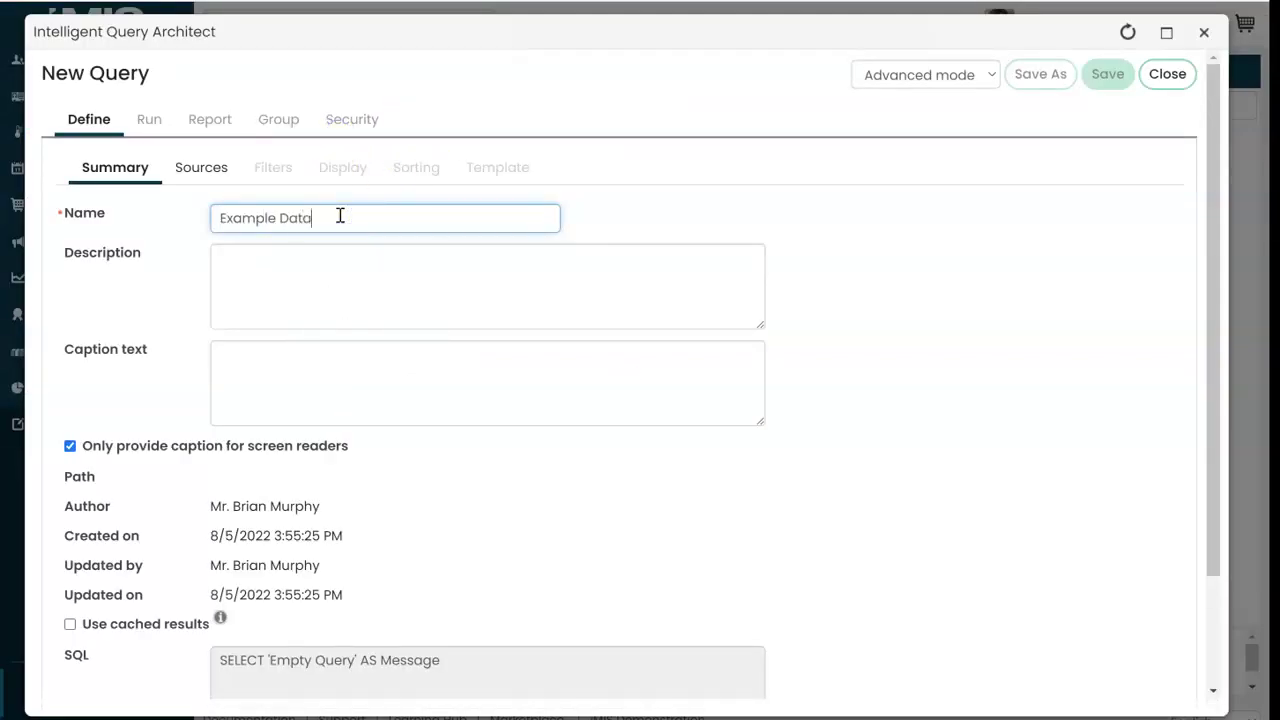
click(170, 170)
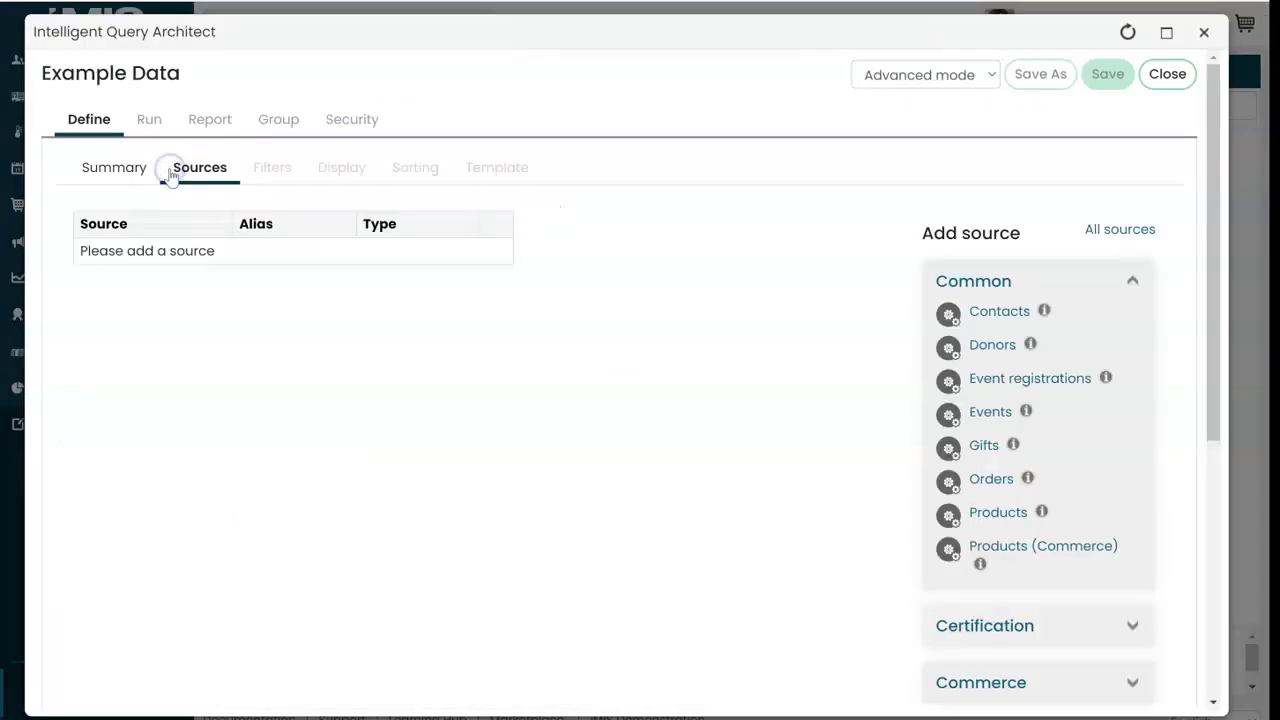
Step: Add the ow_integrationstraining business object as the query's source from All sources
click(1133, 230)
click(864, 167)
text(integr)
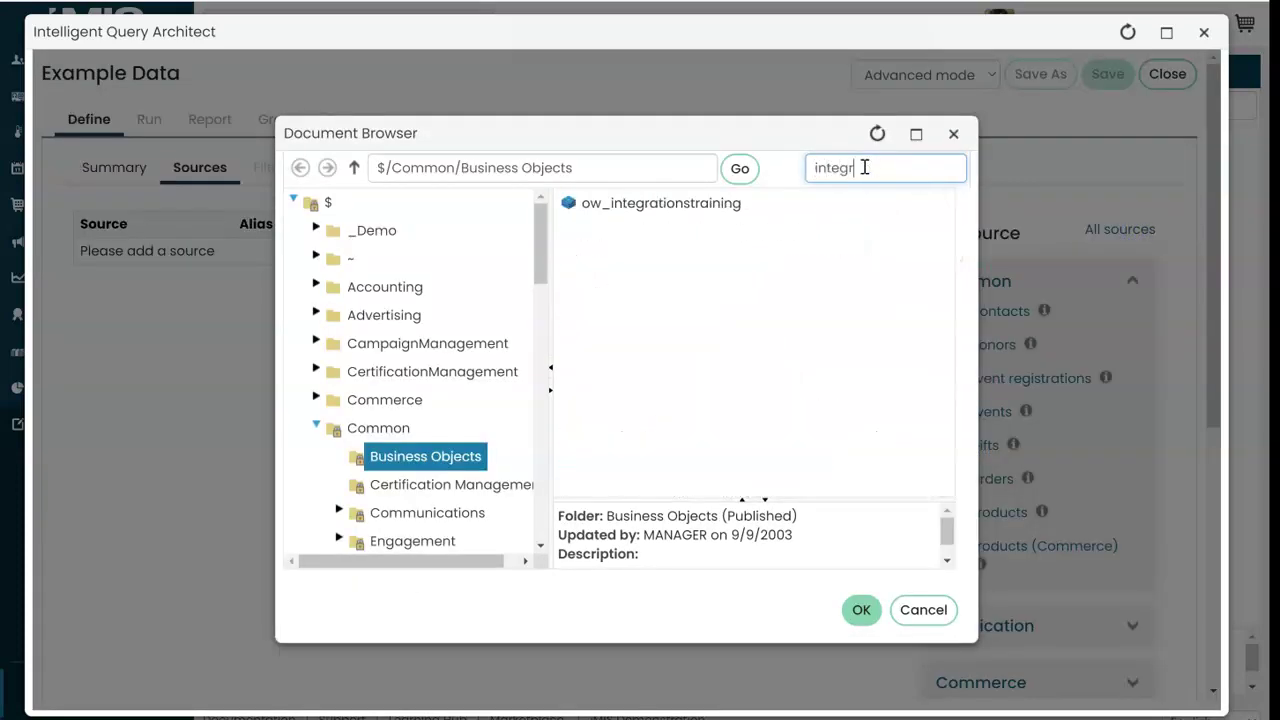
click(751, 205)
click(860, 609)
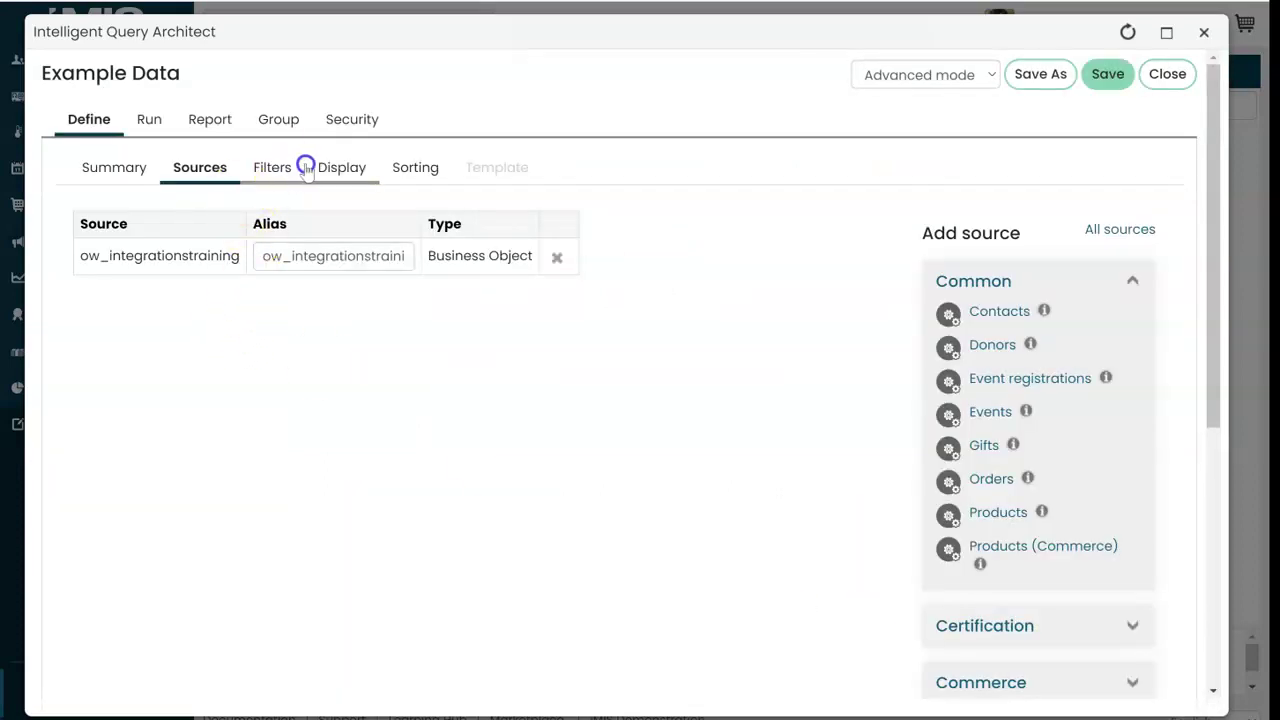
Step: Include all available columns on the Display tab and run the query to preview results
click(342, 170)
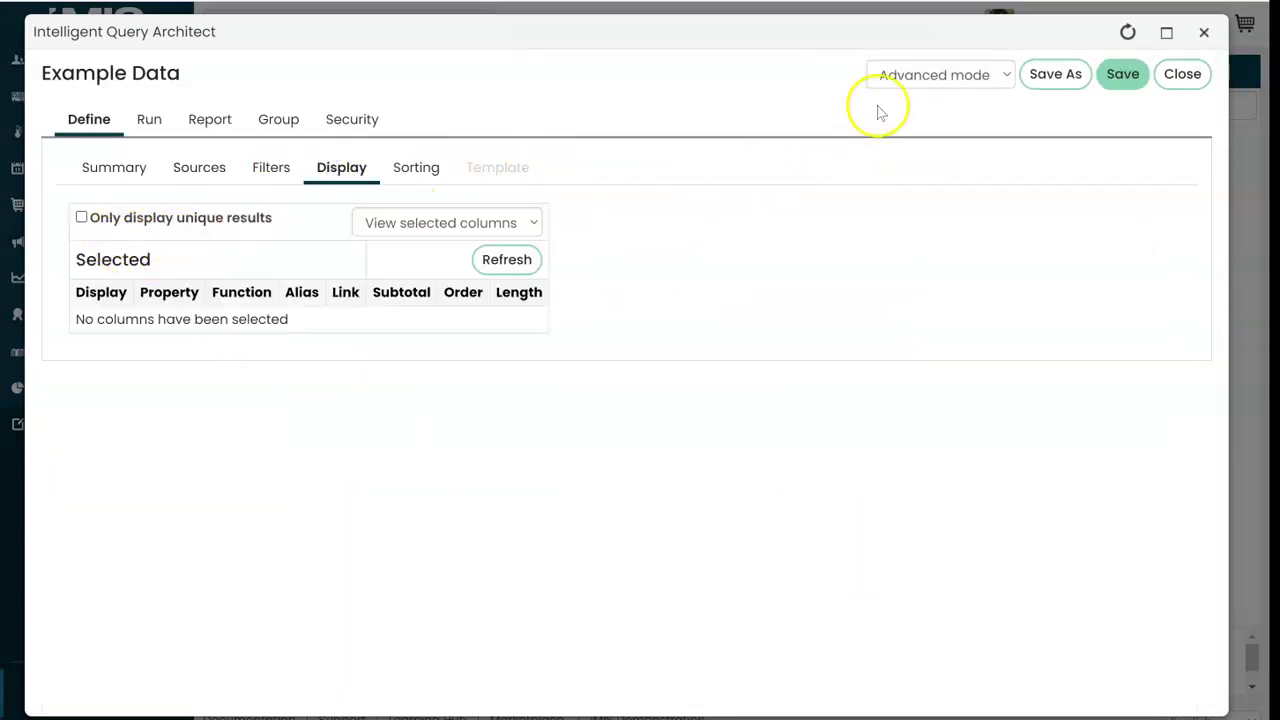
click(437, 223)
click(451, 246)
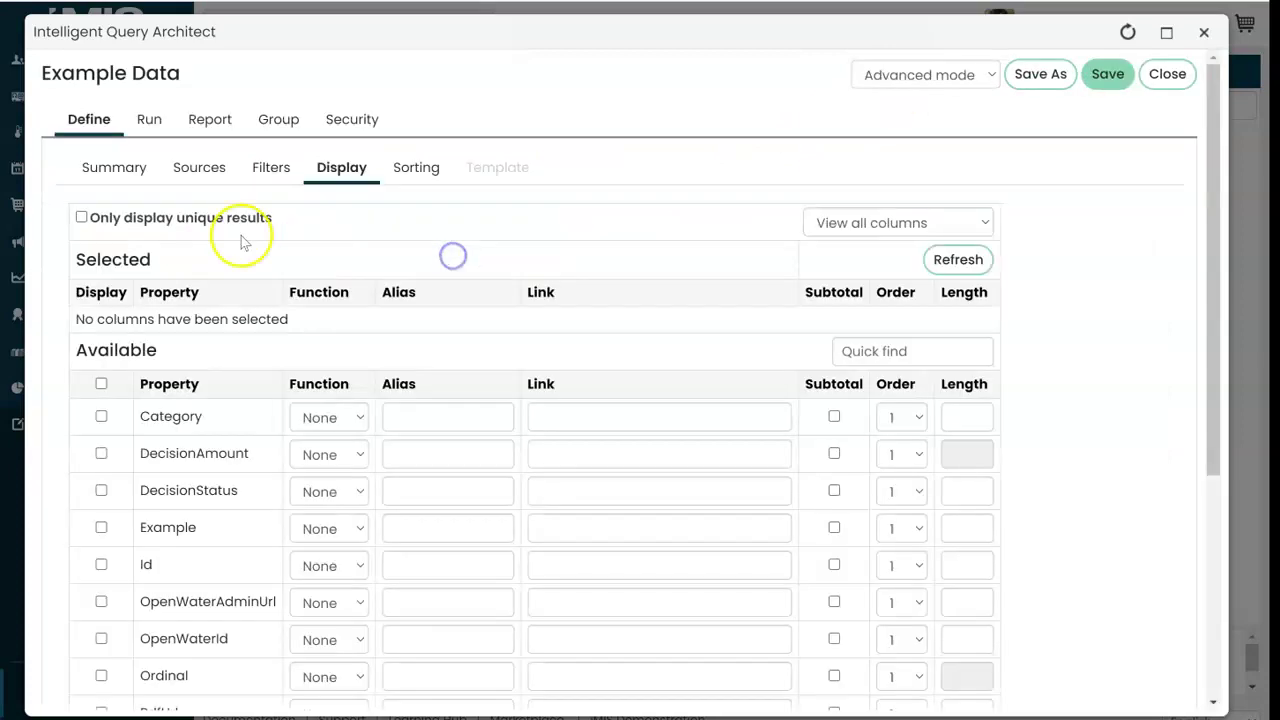
click(101, 386)
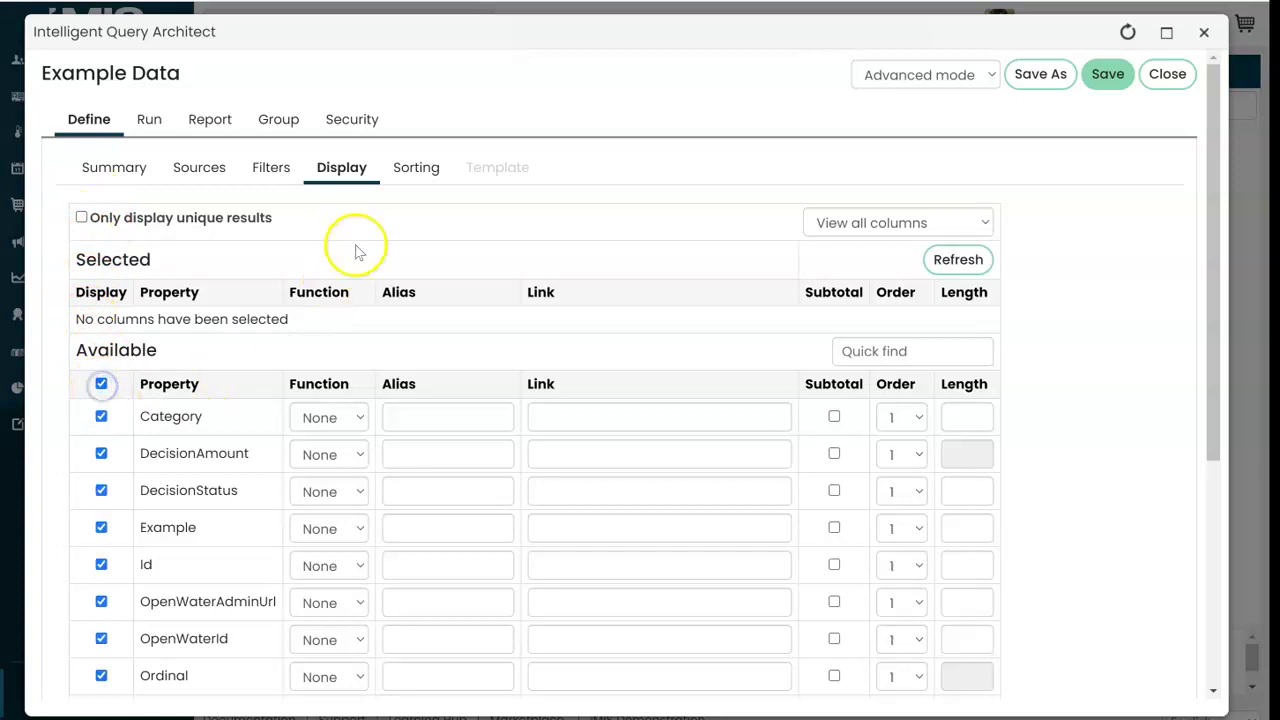
click(150, 122)
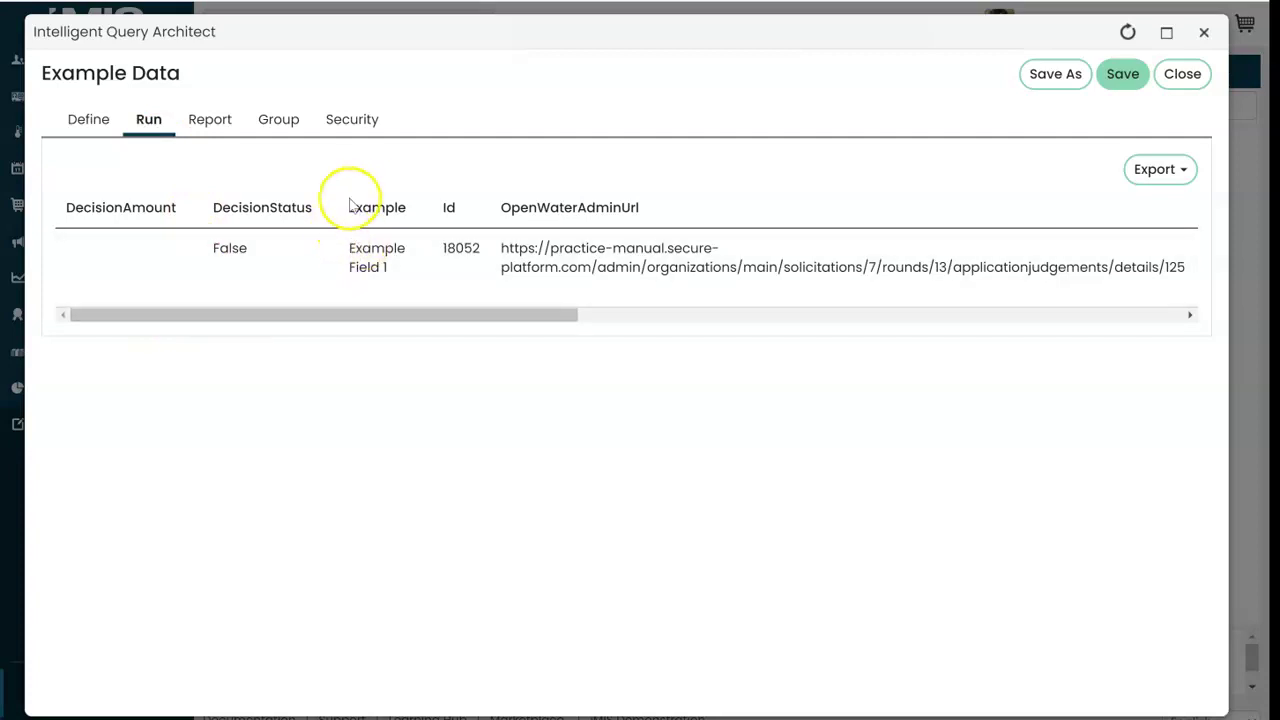
drag(432, 316, 1143, 305)
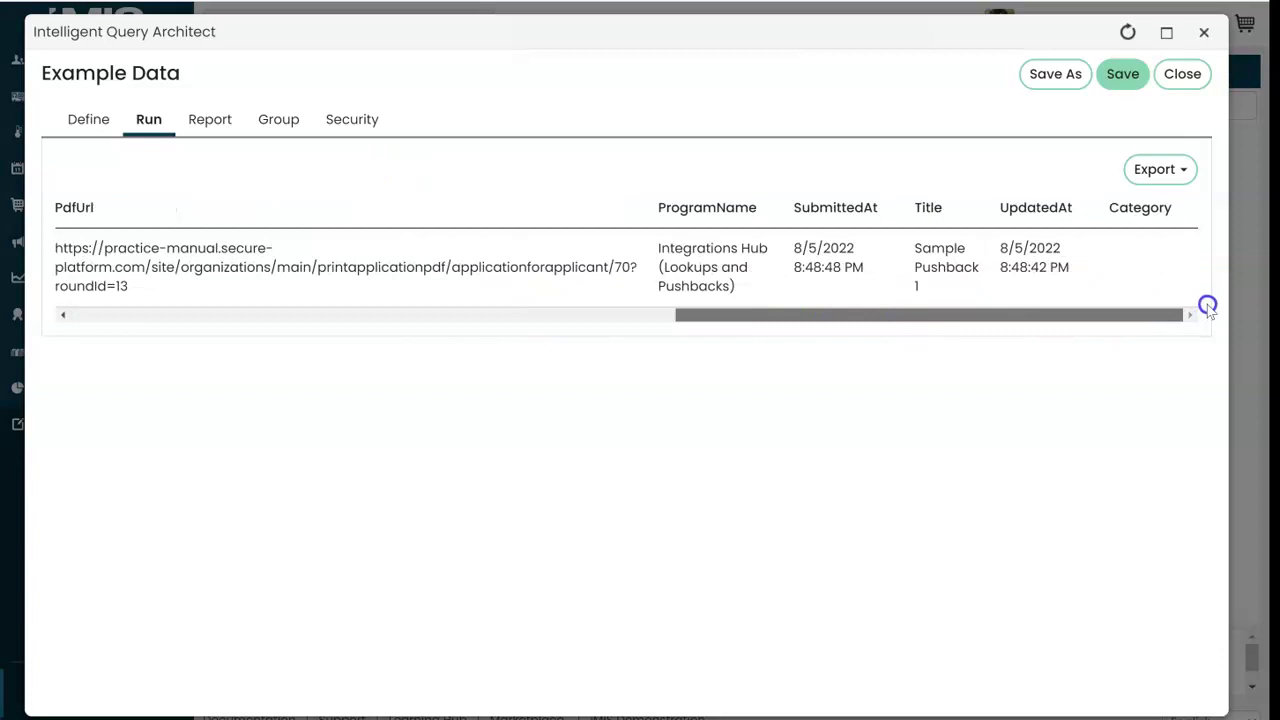
drag(1056, 323, 235, 289)
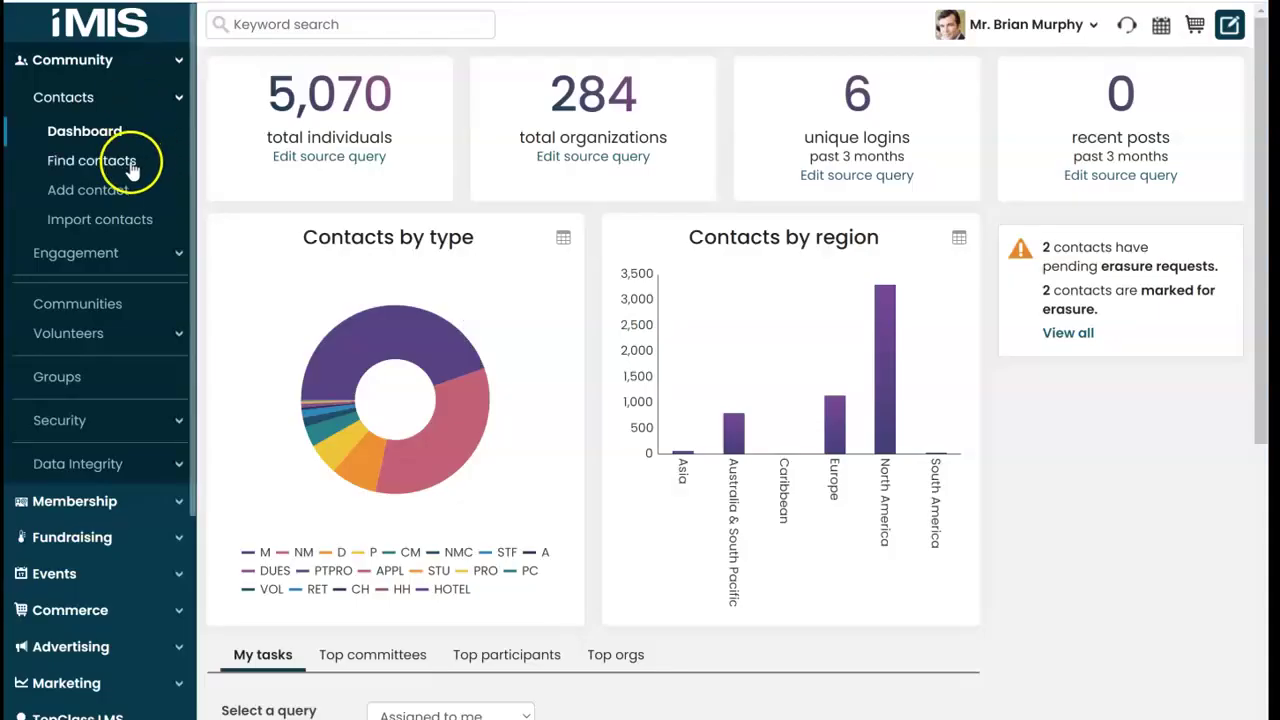
Step: Return to the iMIS staff dashboard showing 5,070 individuals and 284 organizations
scroll(125, 160, down, 3)
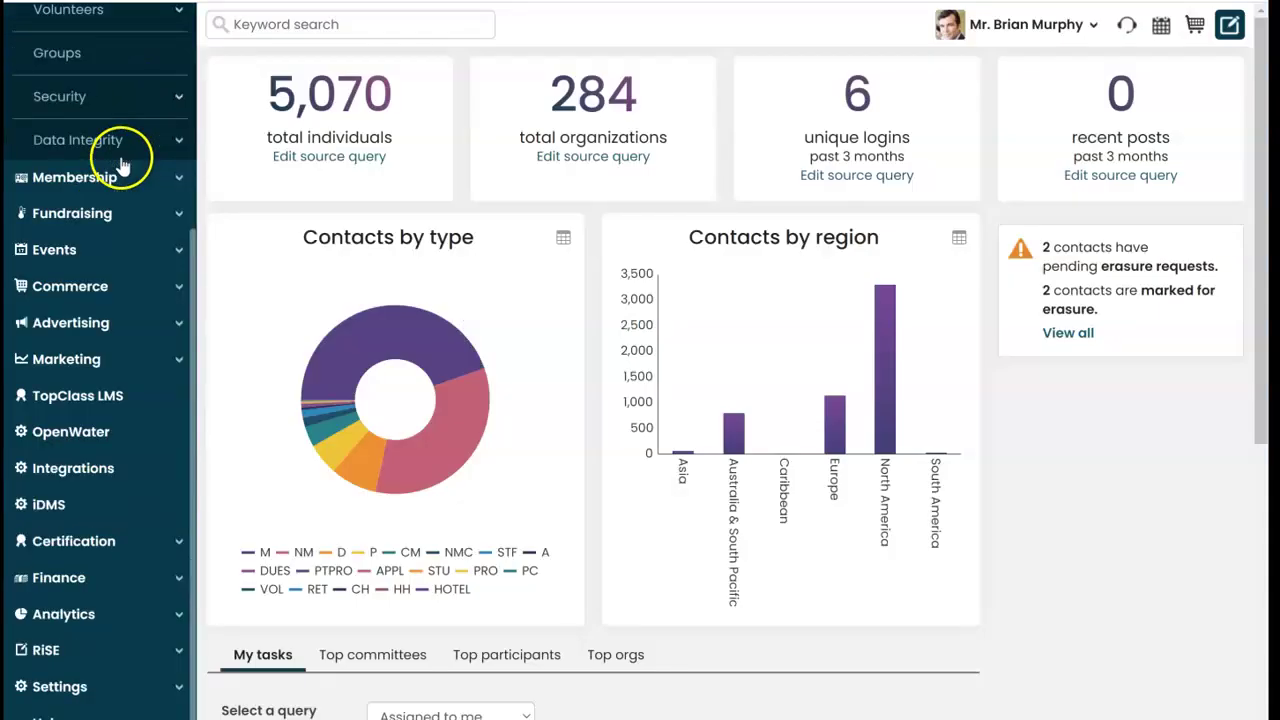
Step: Open your own iMIS contact profile and show its OpenWater Applications panel
click(116, 358)
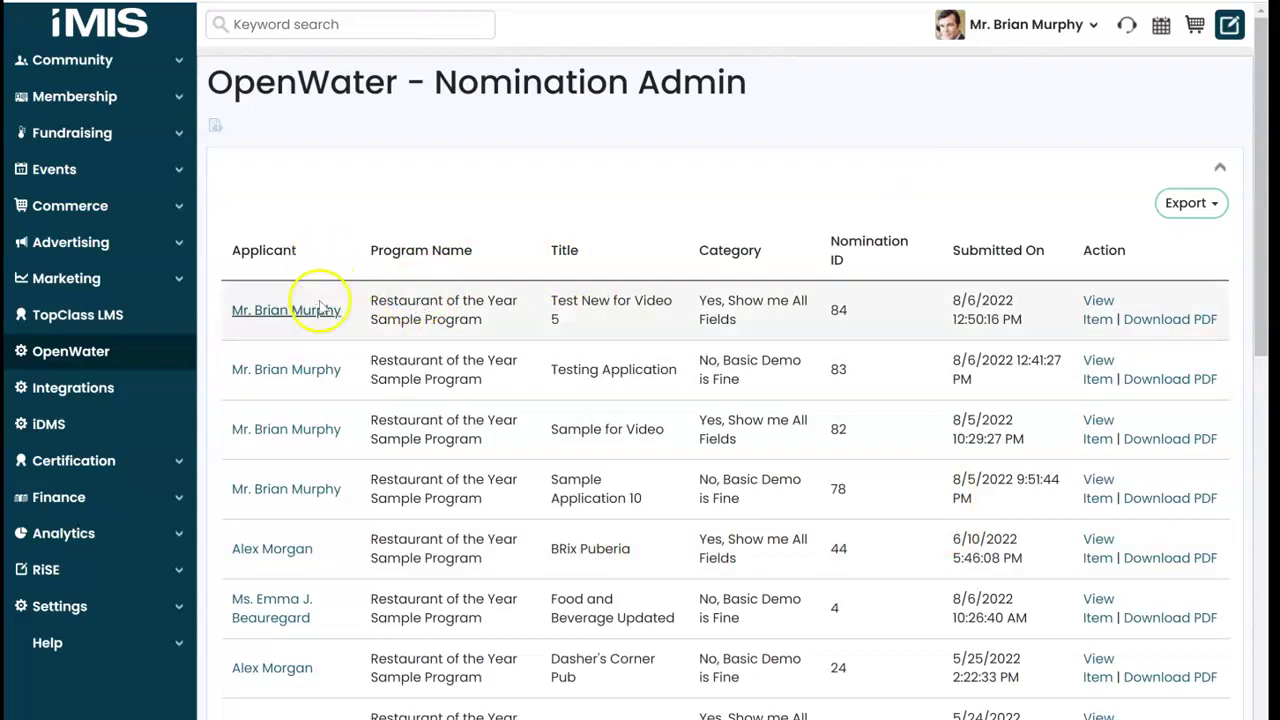
click(990, 24)
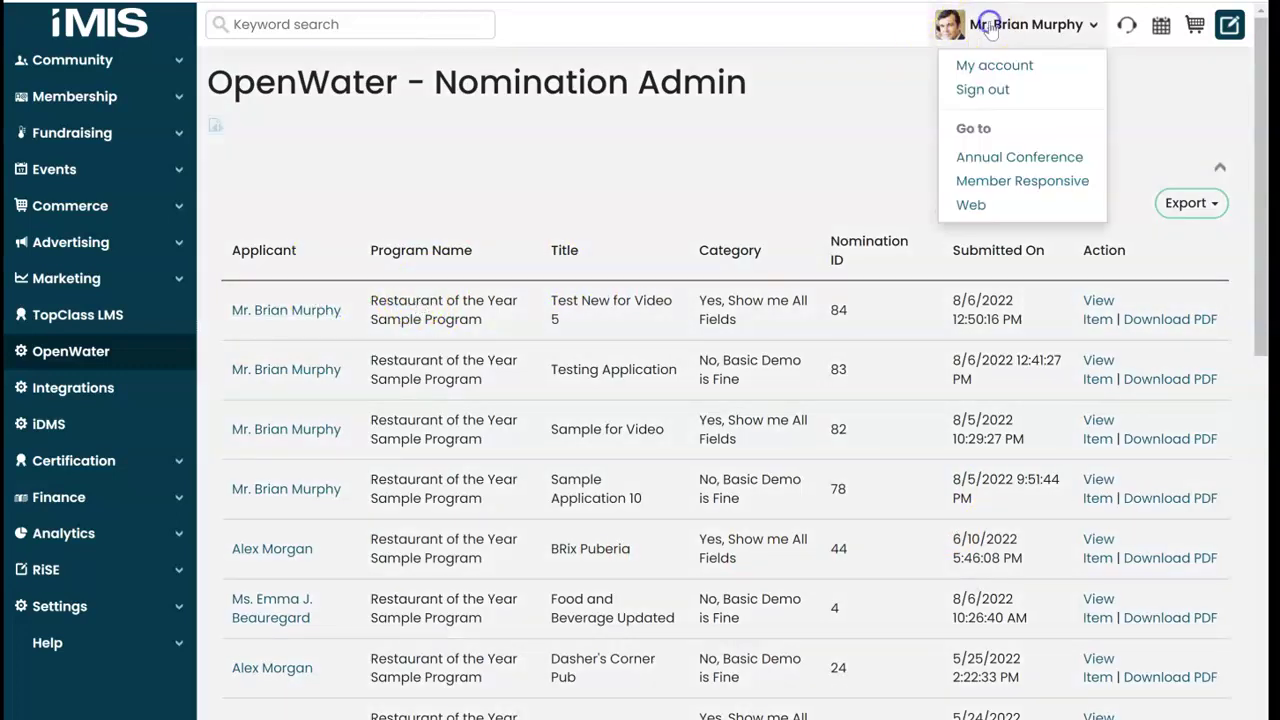
click(1013, 67)
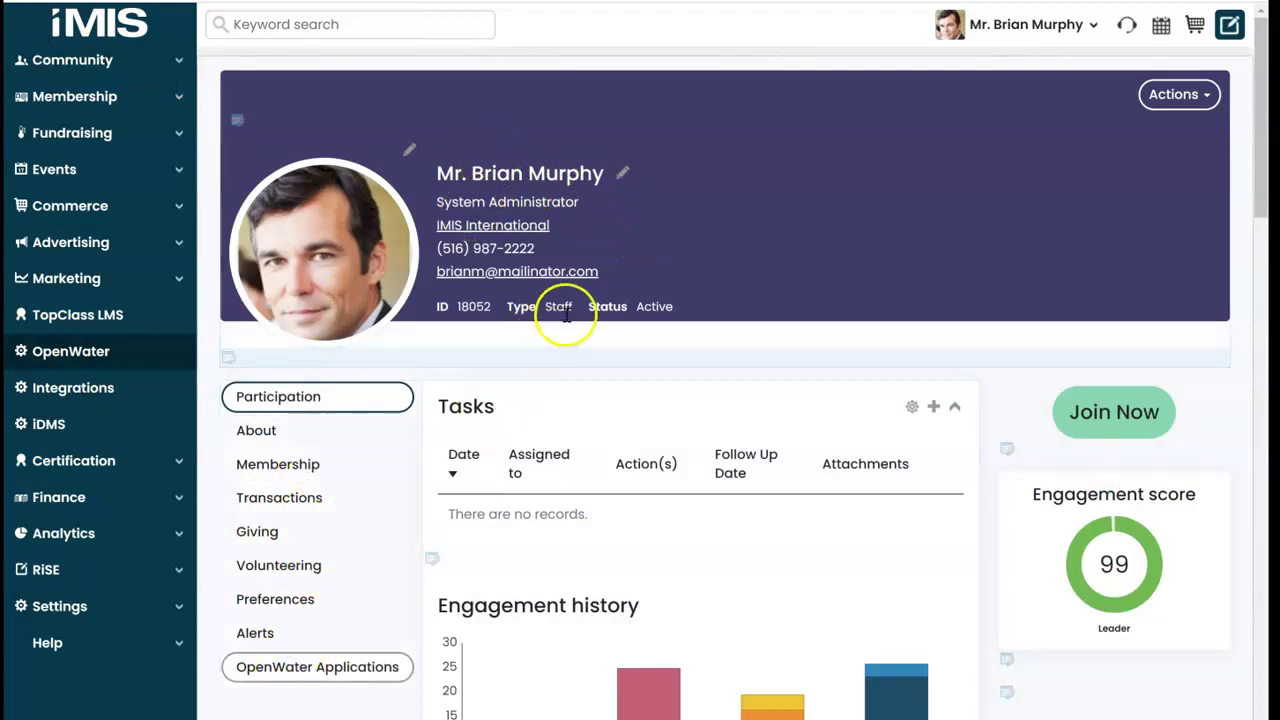
scroll(560, 320, down, 3)
click(330, 340)
Step: Review the pushed-back application rows, then return to Nomination Admin and open the first applicant's profile
scroll(571, 320, down, 5)
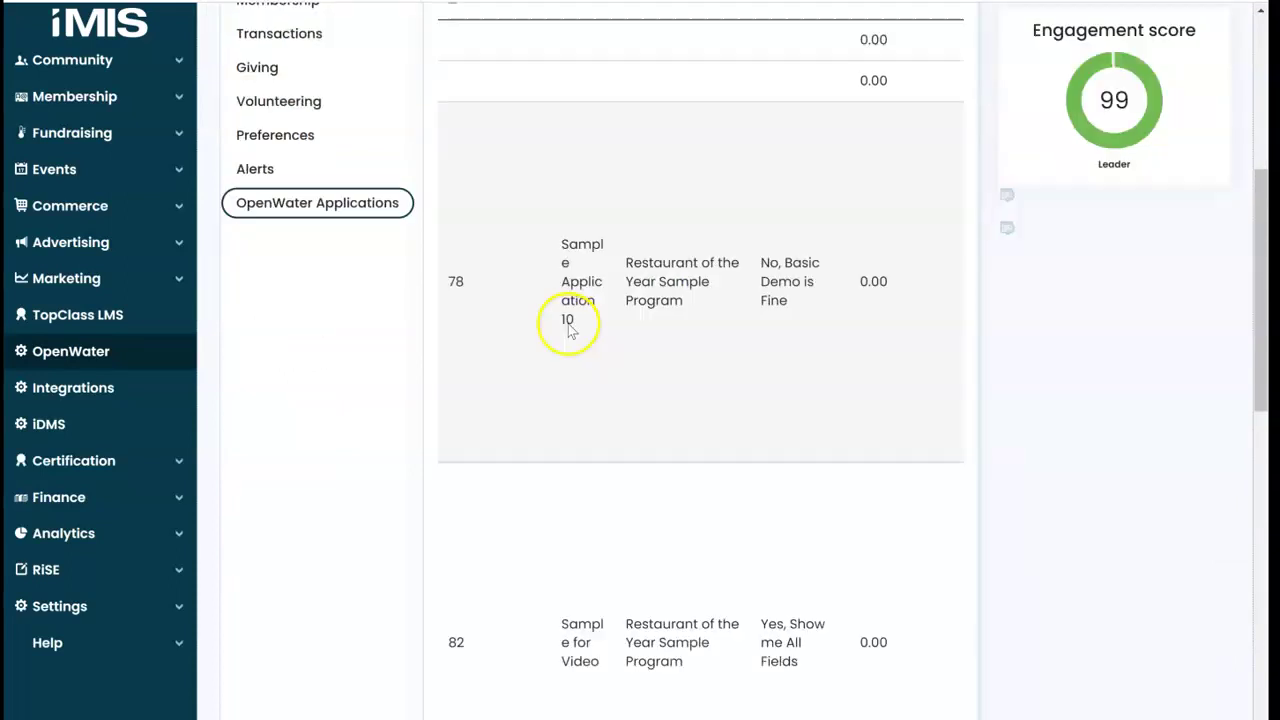
scroll(735, 346, up, 2)
scroll(726, 350, down, 9)
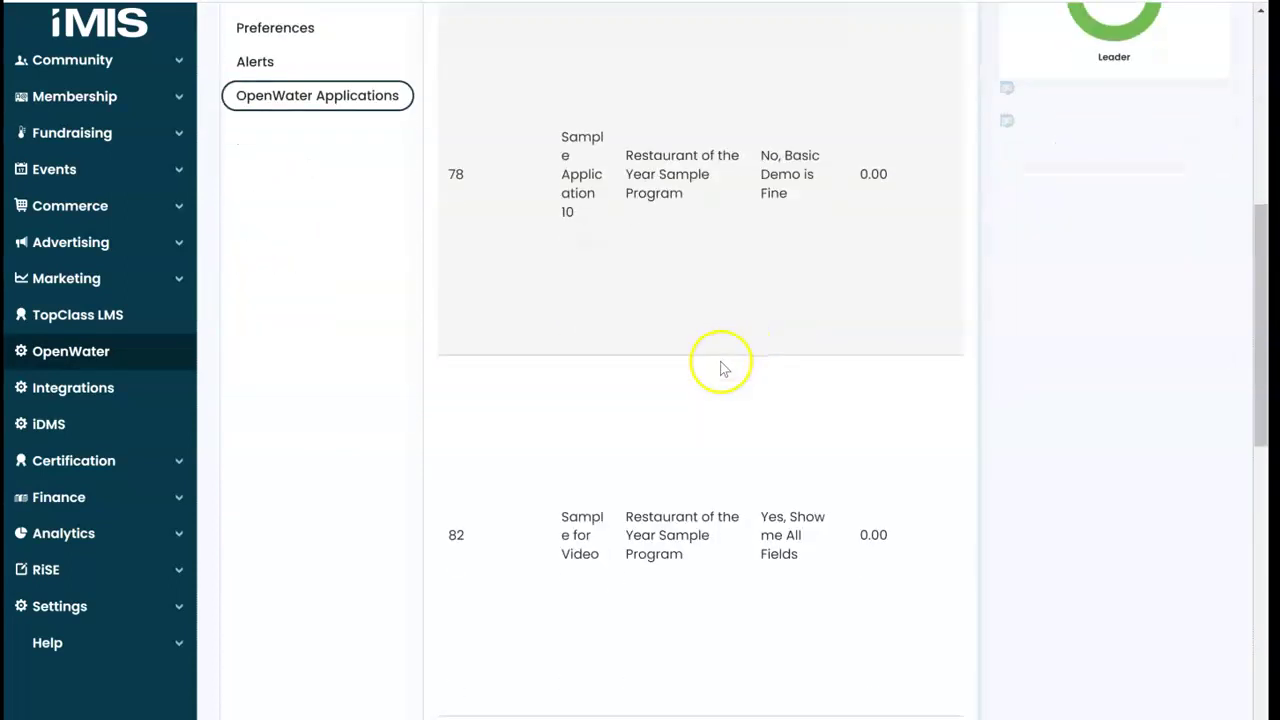
scroll(714, 376, down, 2)
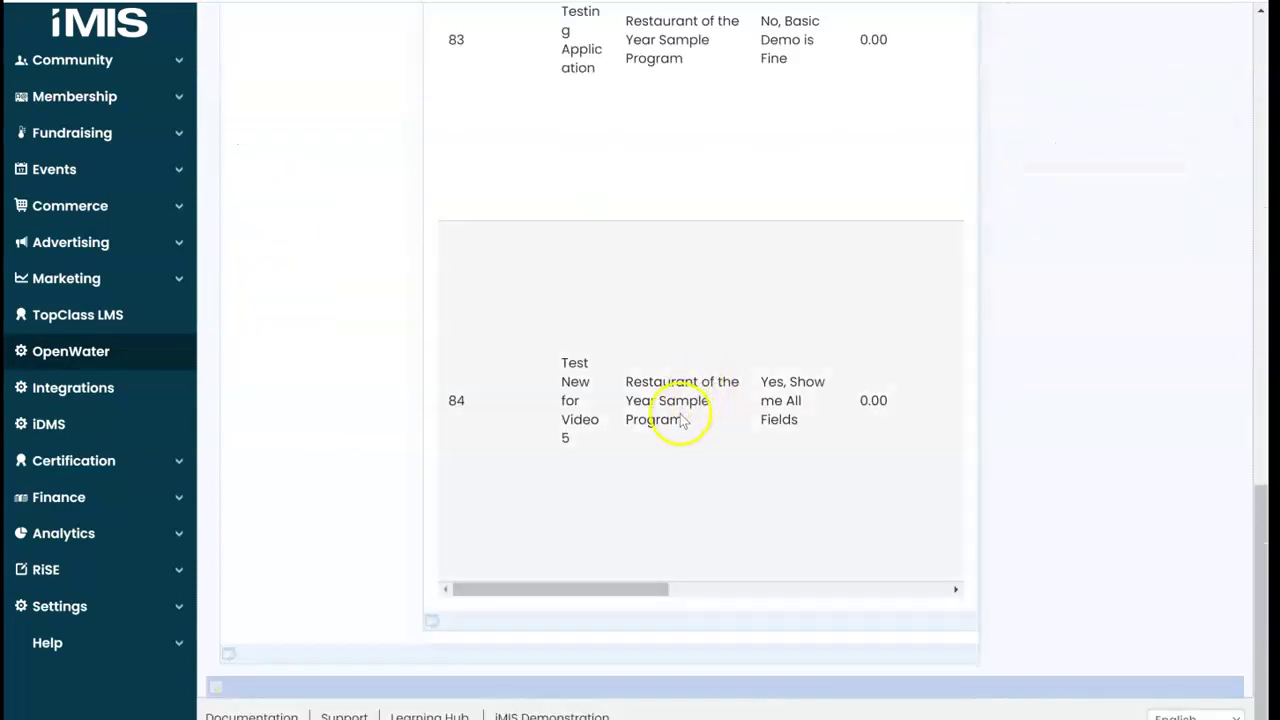
scroll(680, 414, up, 7)
scroll(680, 420, up, 6)
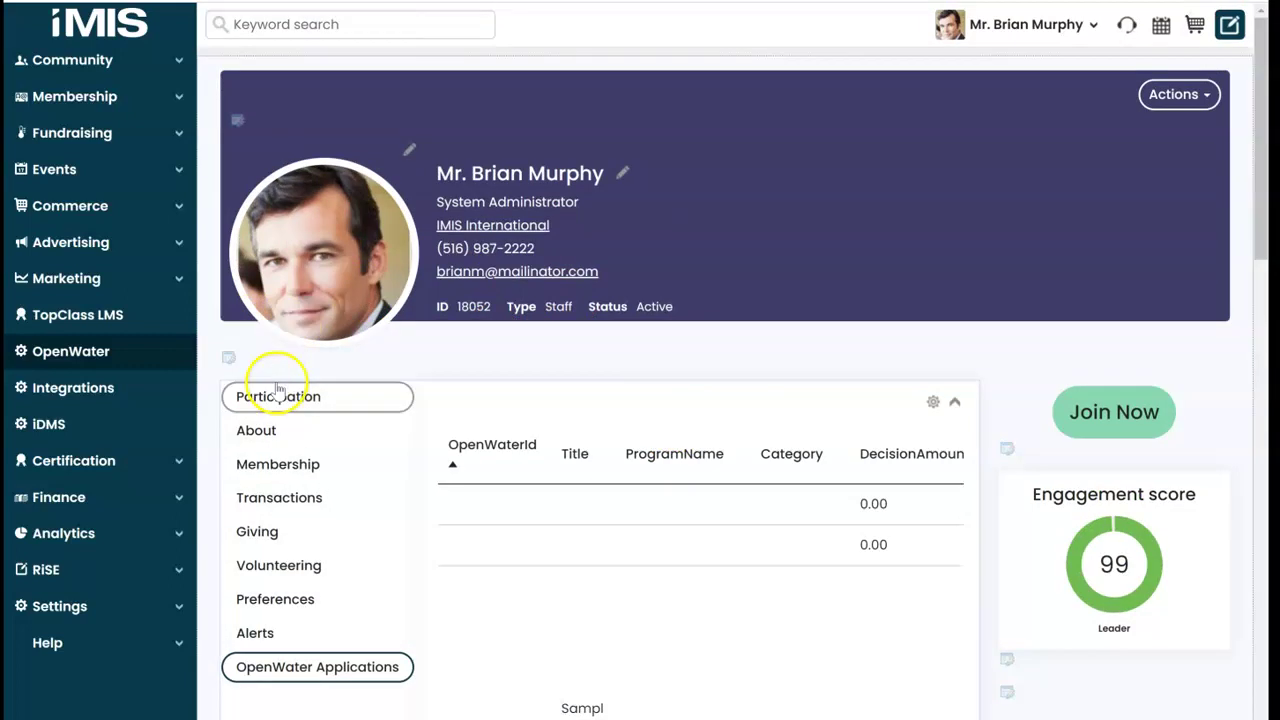
click(110, 362)
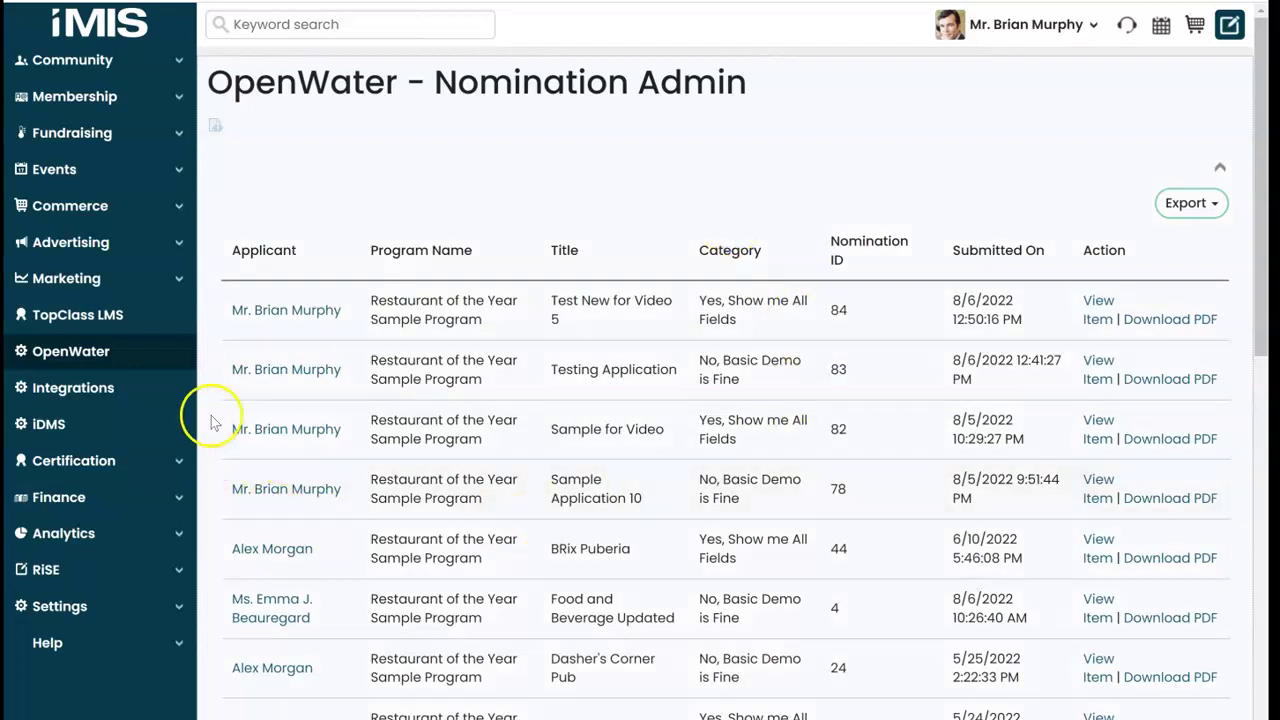
click(283, 306)
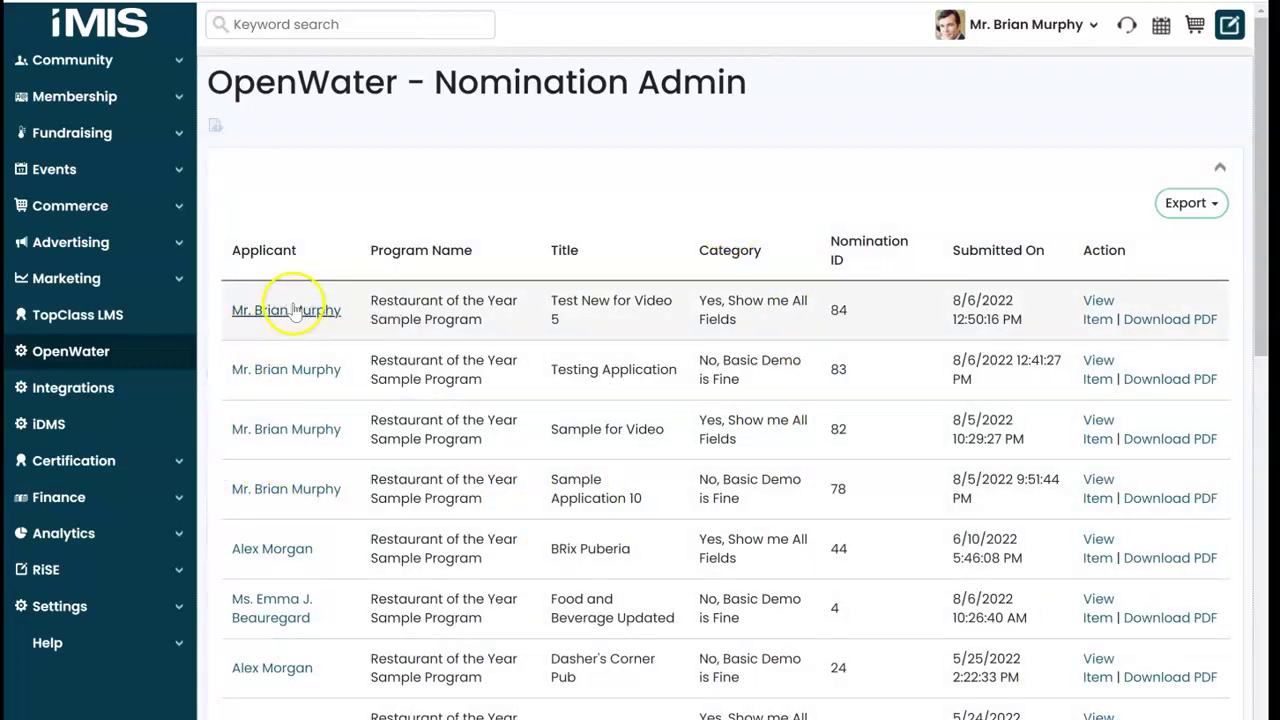